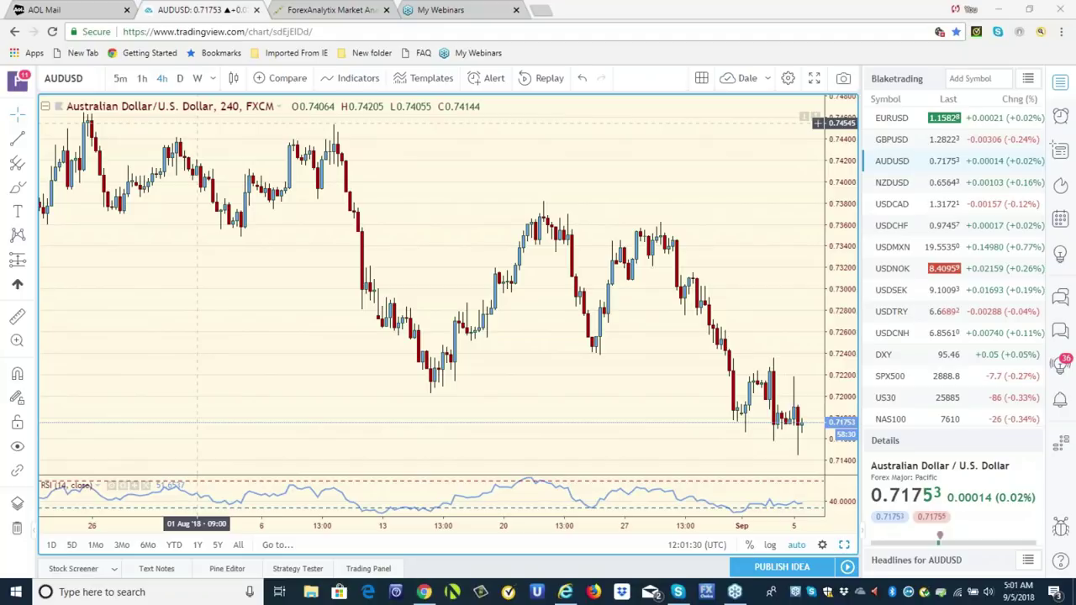
Step: Compare 1-hour and 4-hour candles, glance at the Dale watchlist, then return to Blaketrading
click(142, 79)
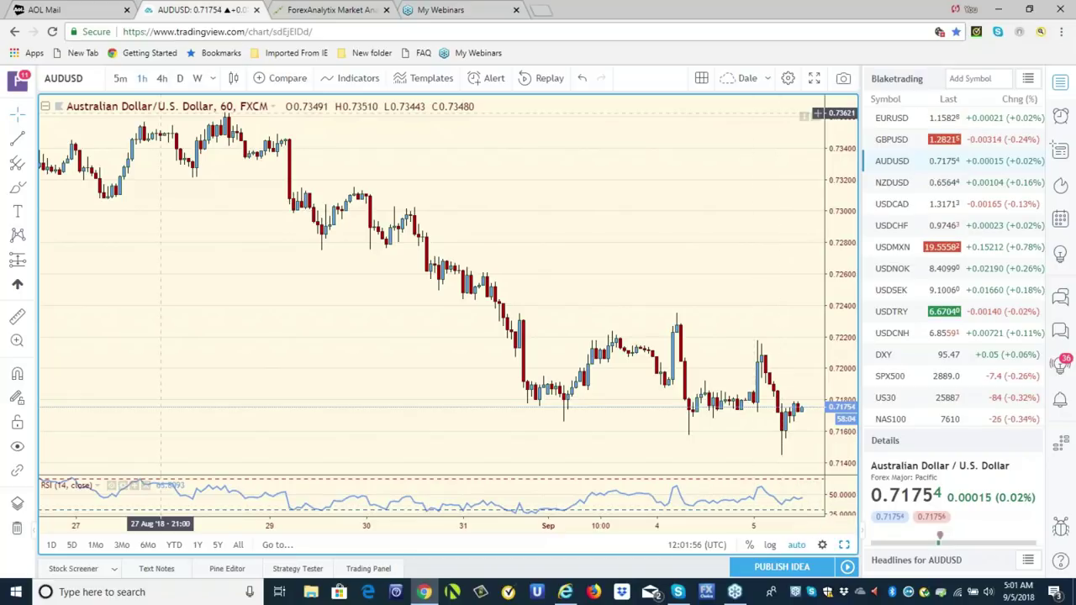
click(161, 79)
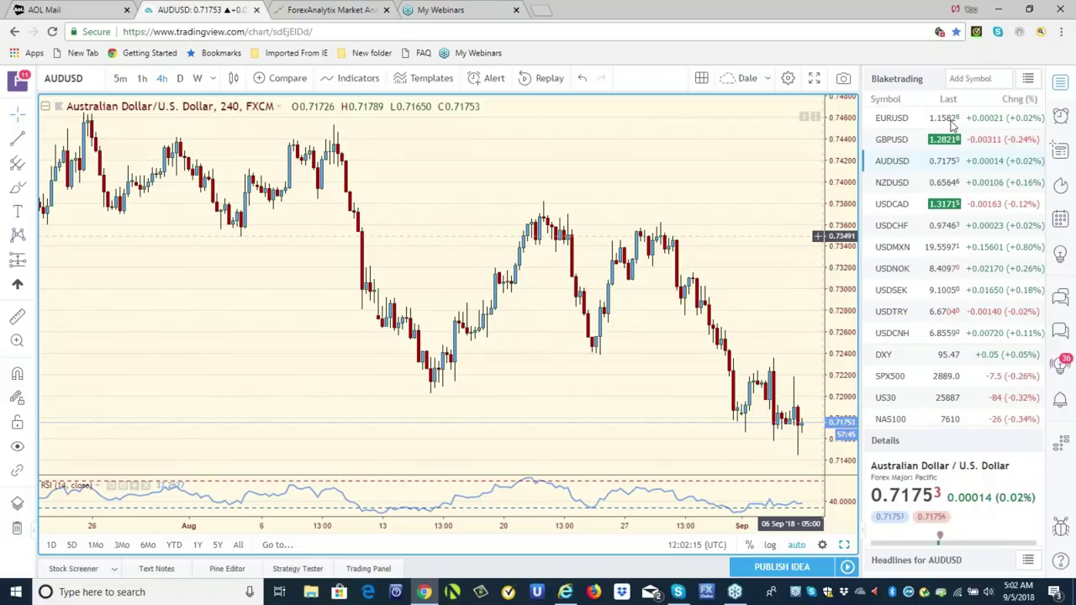
click(1031, 81)
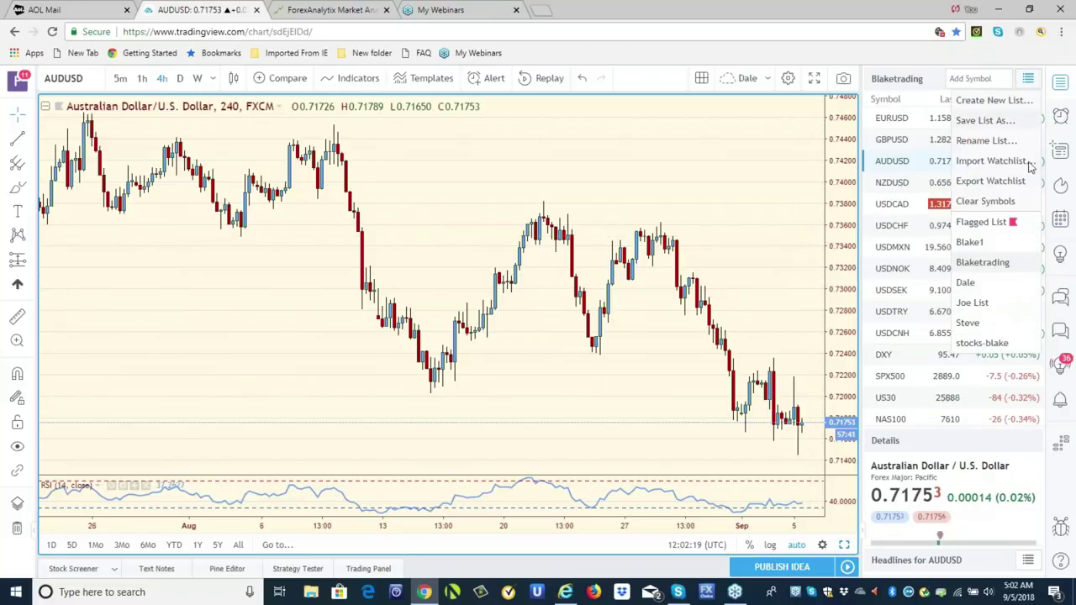
click(967, 284)
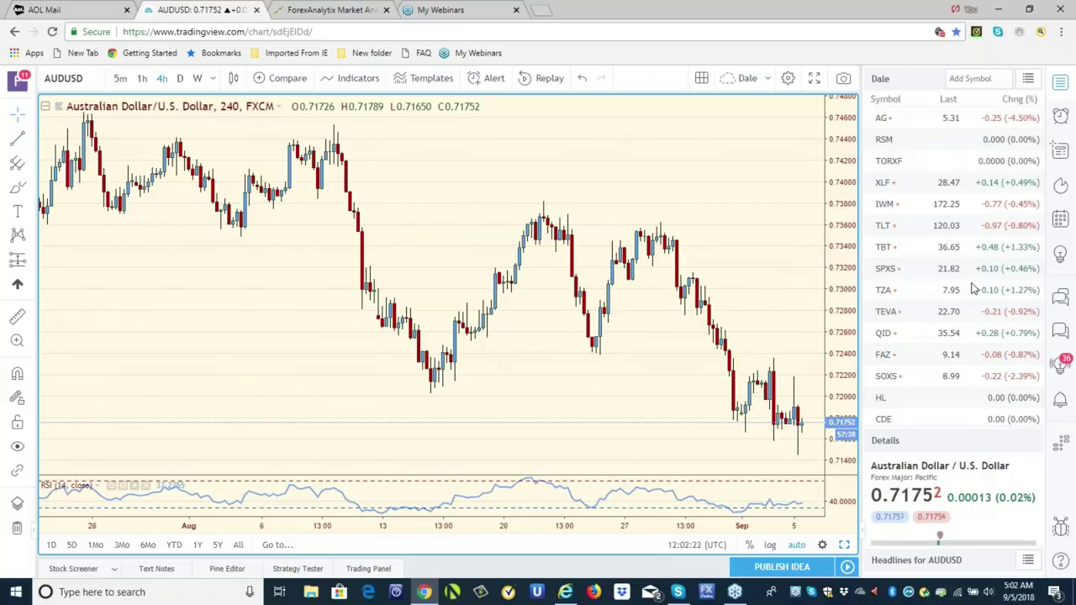
click(1028, 80)
click(982, 263)
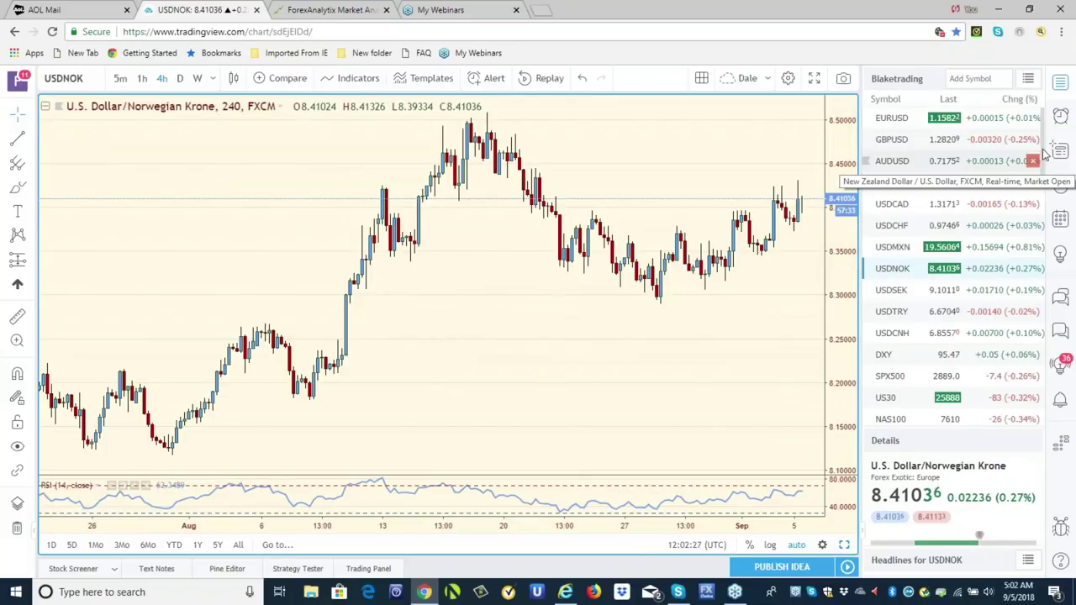
Step: Scroll the Blaketrading watchlist down to the bottom to reach USDNOK
scroll(1045, 154, down, 1)
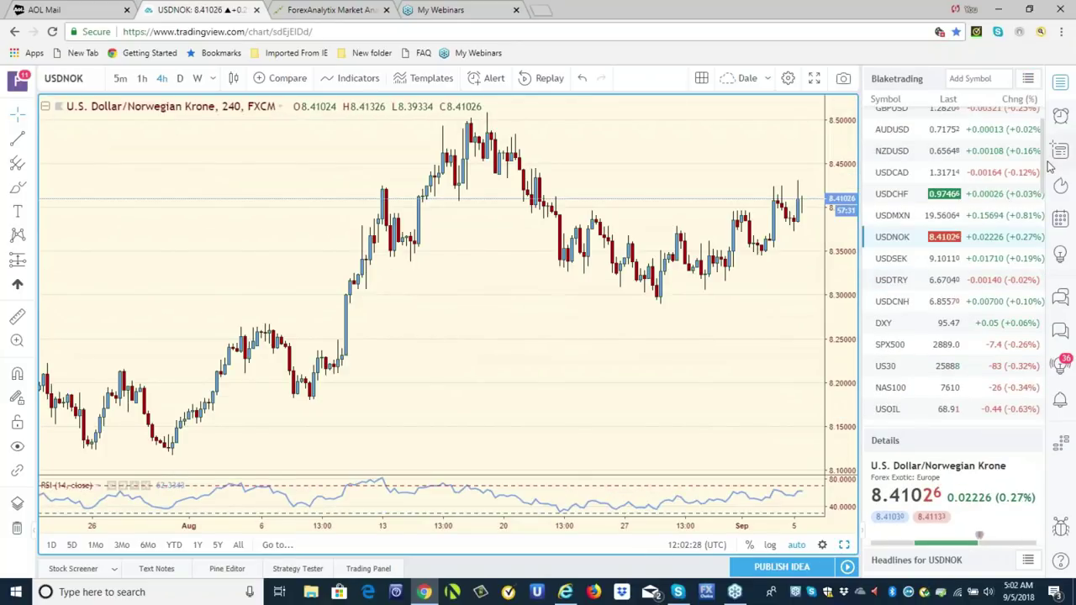
scroll(1049, 166, down, 4)
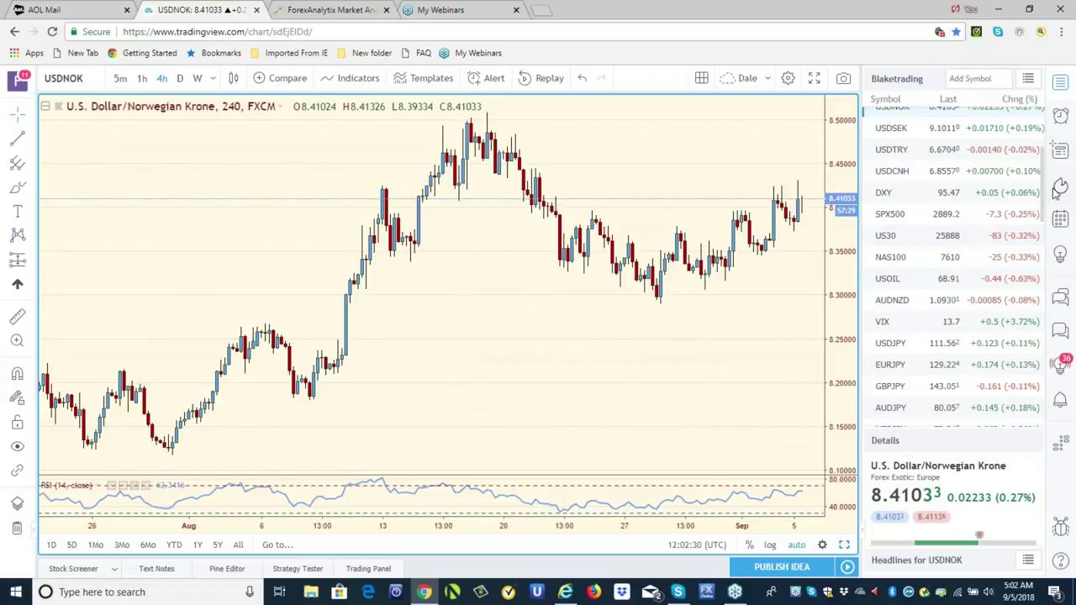
scroll(1056, 192, down, 4)
scroll(1057, 223, down, 1)
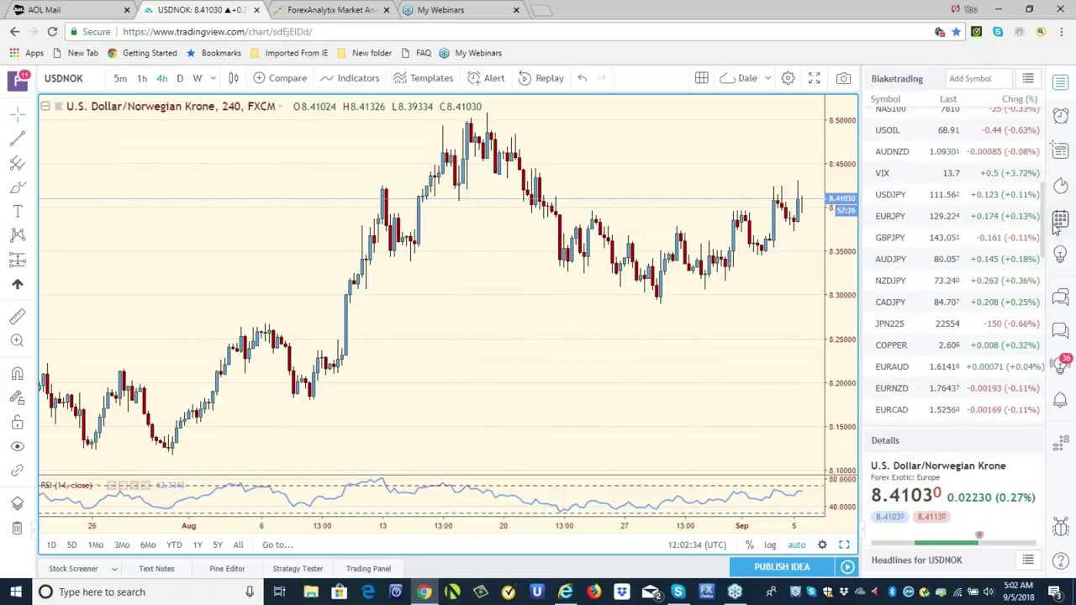
scroll(1057, 227, down, 2)
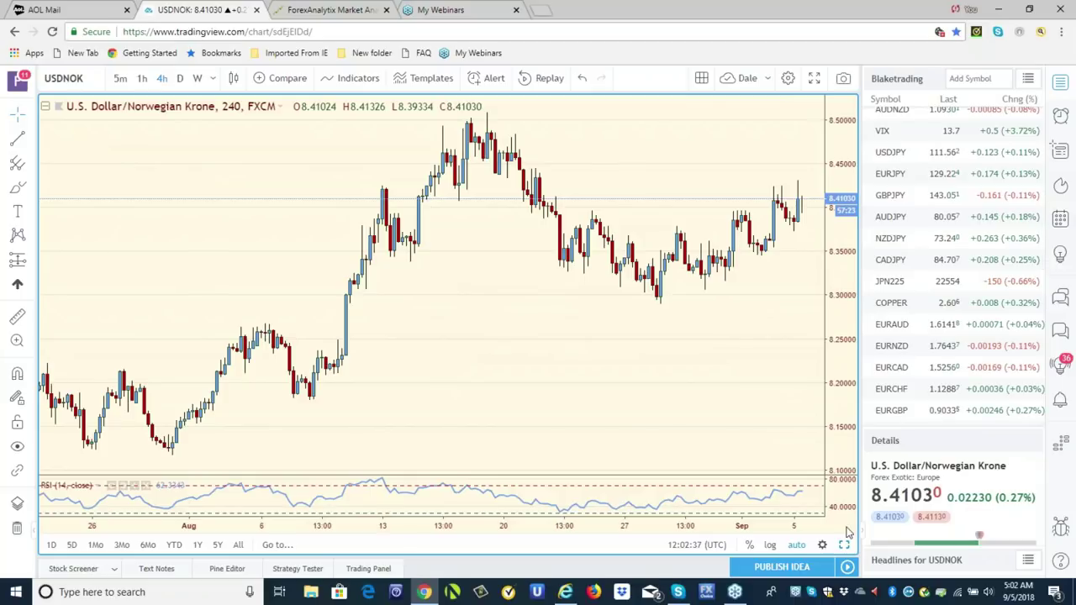
Step: Open the EURGBP 4-hour chart from the watchlist and scroll the list further down
click(885, 417)
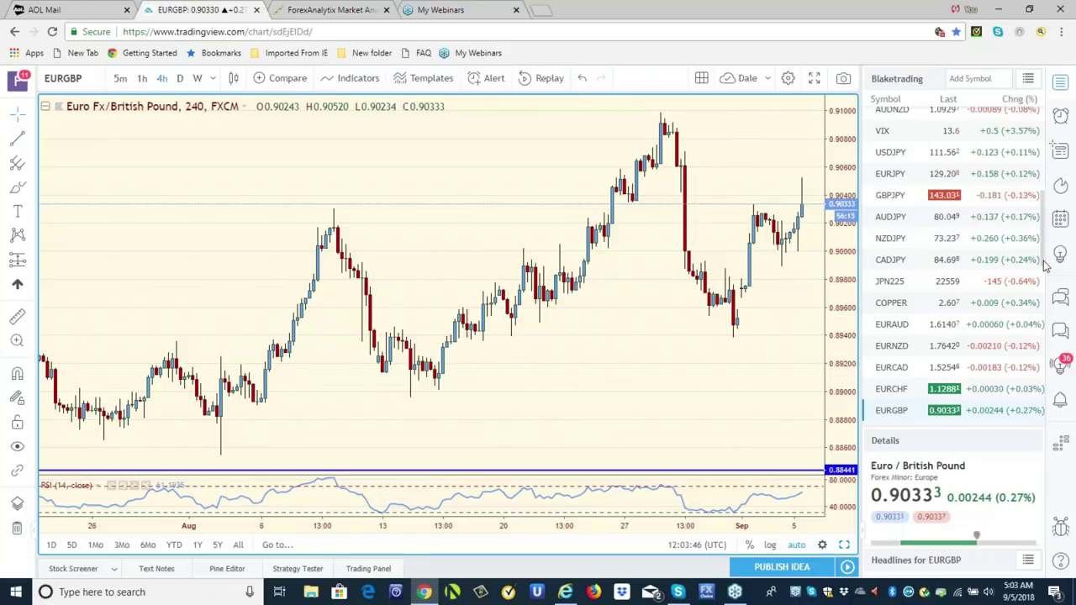
drag(1047, 266, 1061, 371)
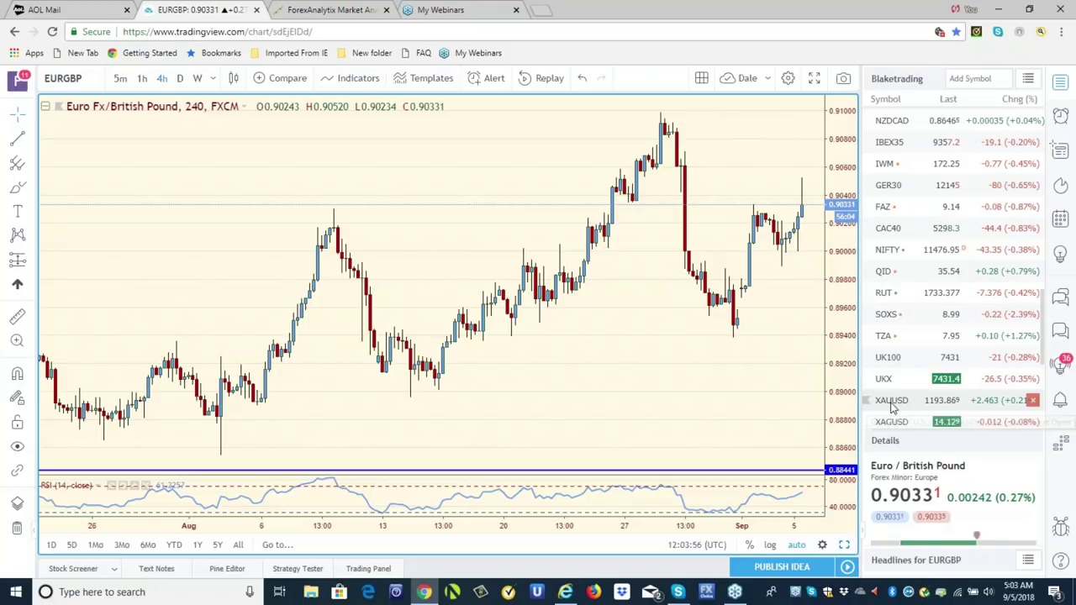
Step: Switch the chart to gold, XAUUSD on 4-hour candles
click(893, 407)
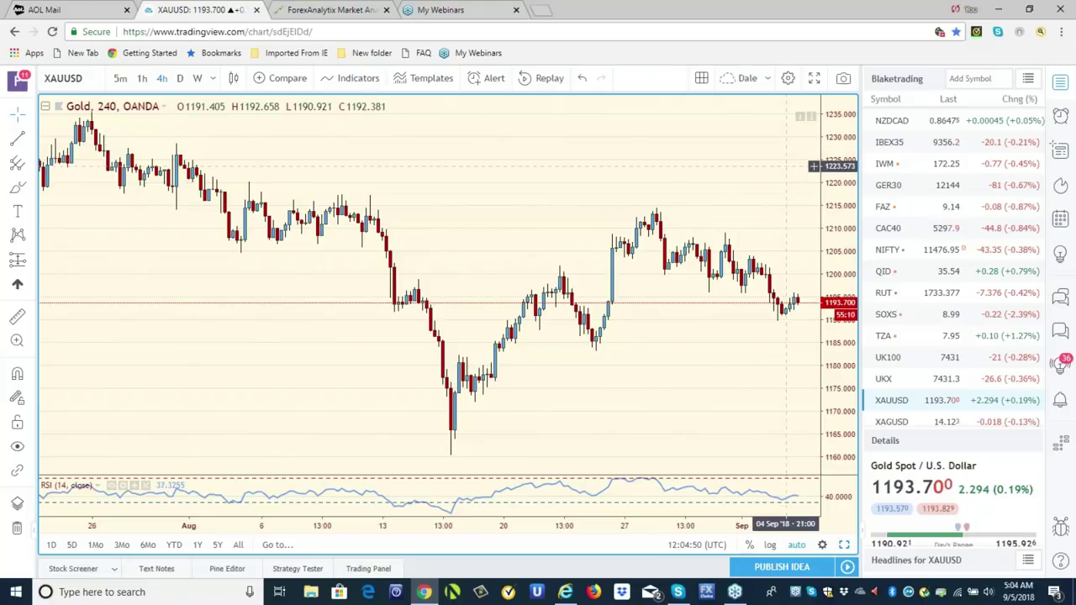
Step: Open the XAGUSD silver 4-hour chart, then scroll the watchlist back to the top
click(898, 429)
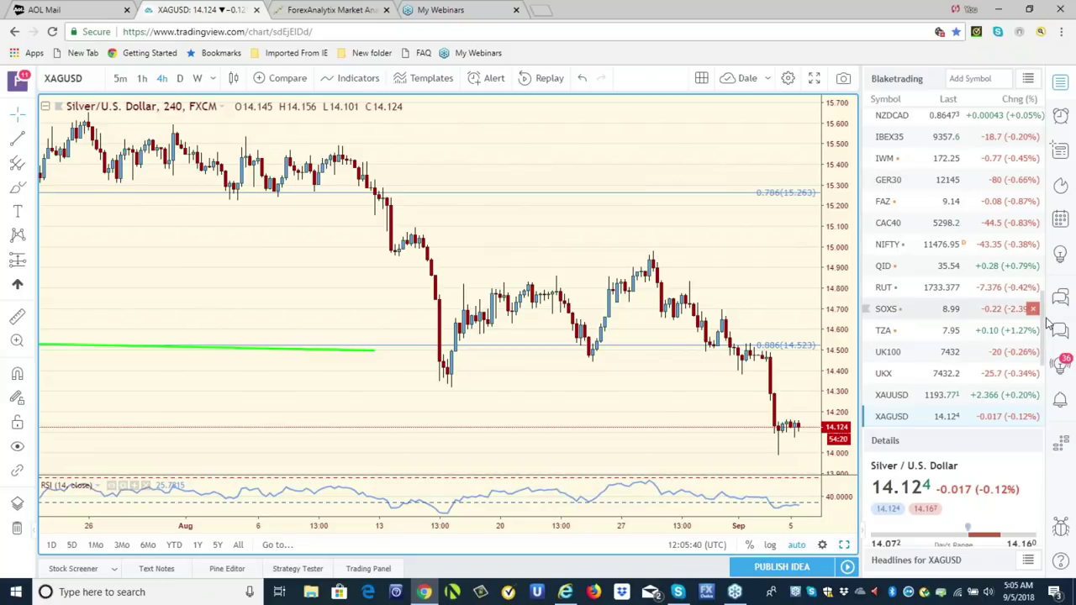
scroll(1047, 307, up, 1)
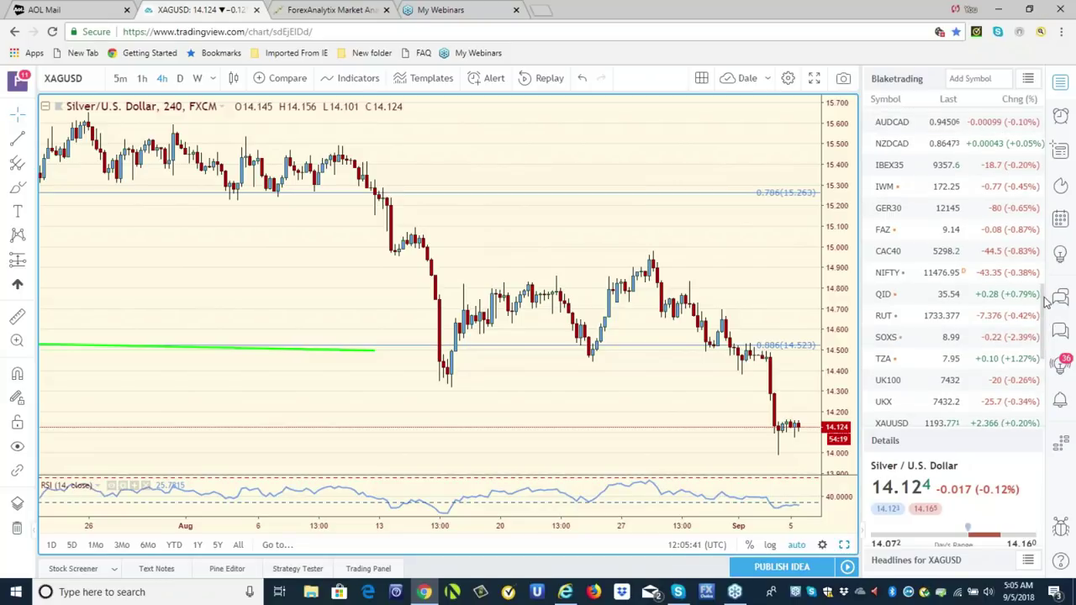
drag(1047, 302, 1036, 126)
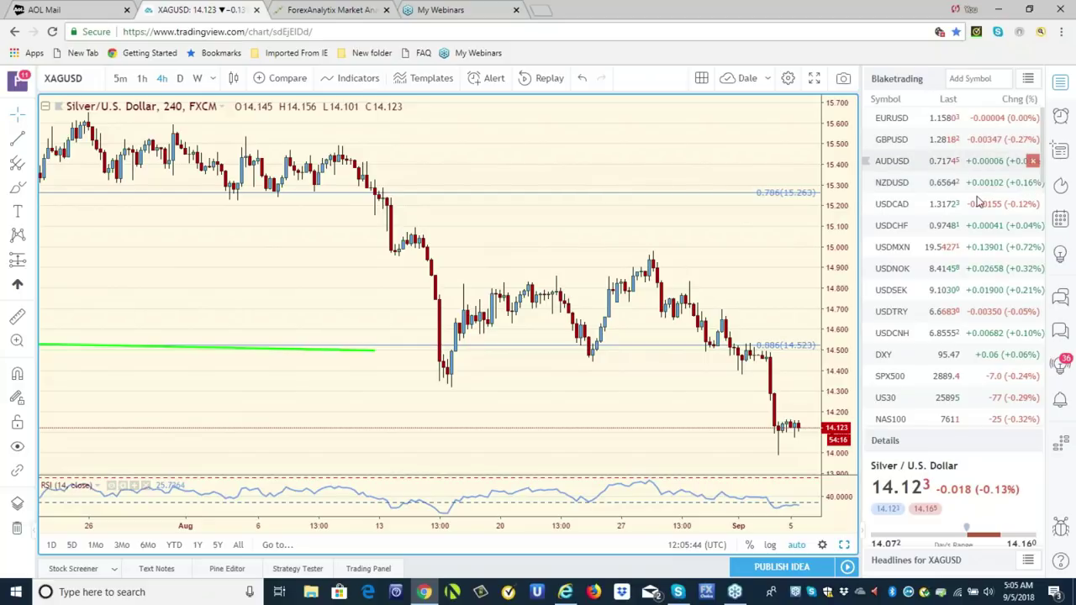
Step: View SPX500 on daily and US30 on 4-hour, then return to SPX500 4-hour
click(891, 376)
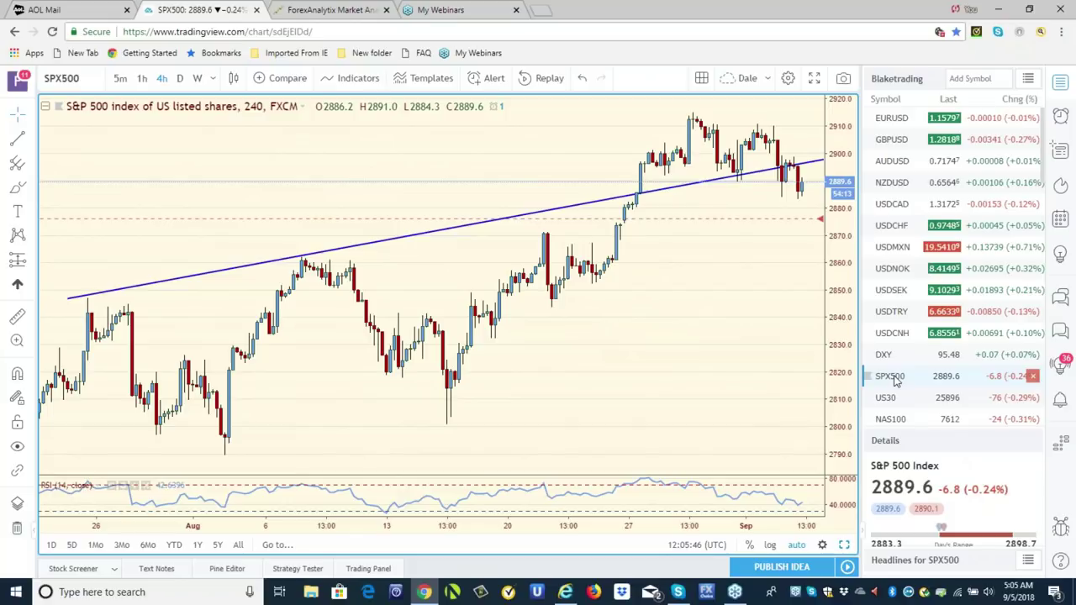
click(182, 78)
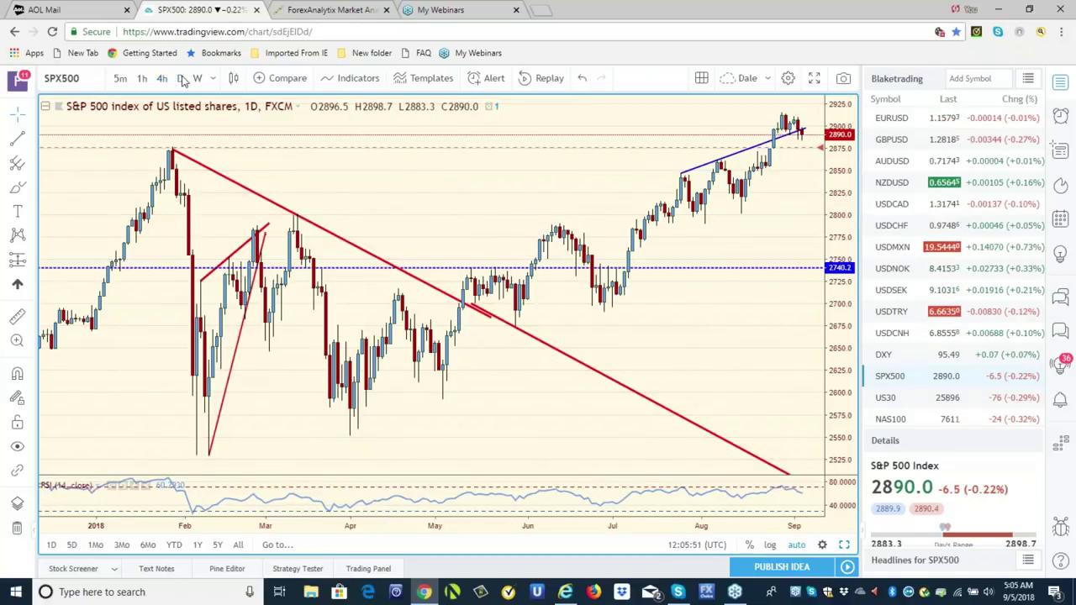
click(887, 398)
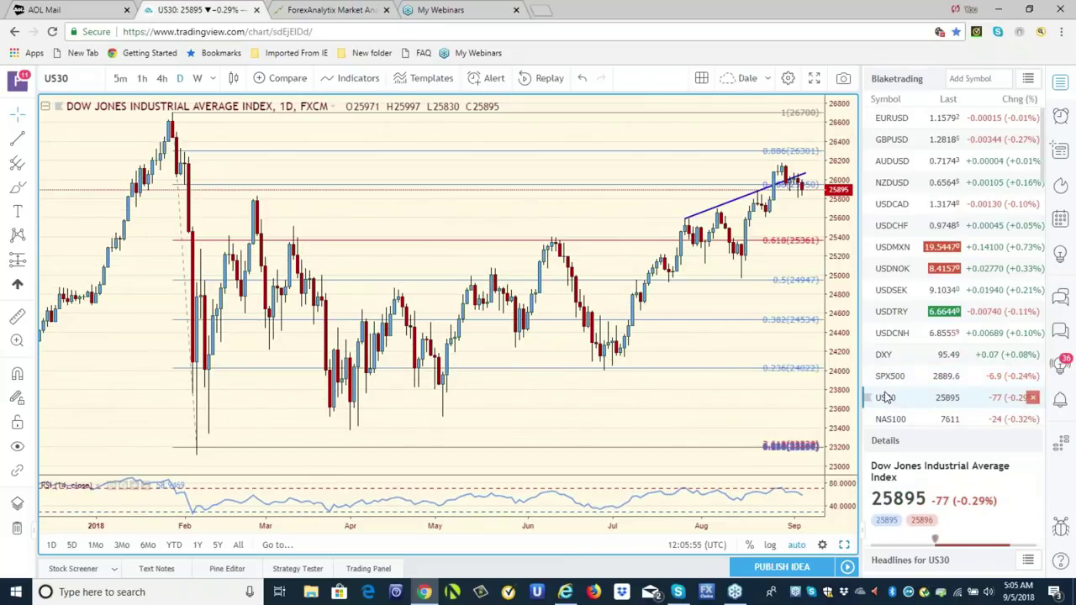
click(162, 77)
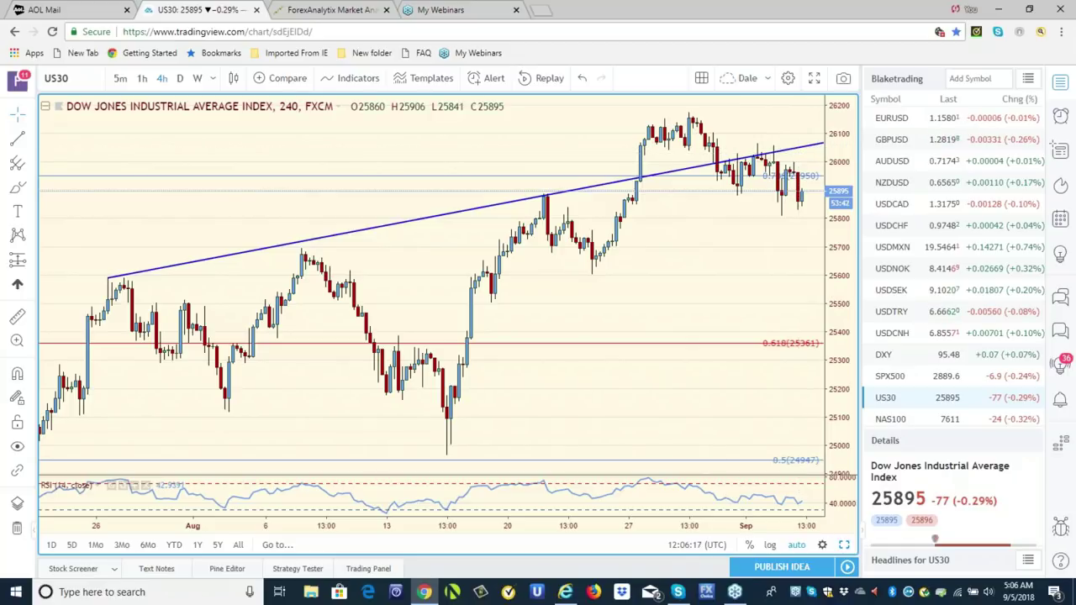
click(889, 385)
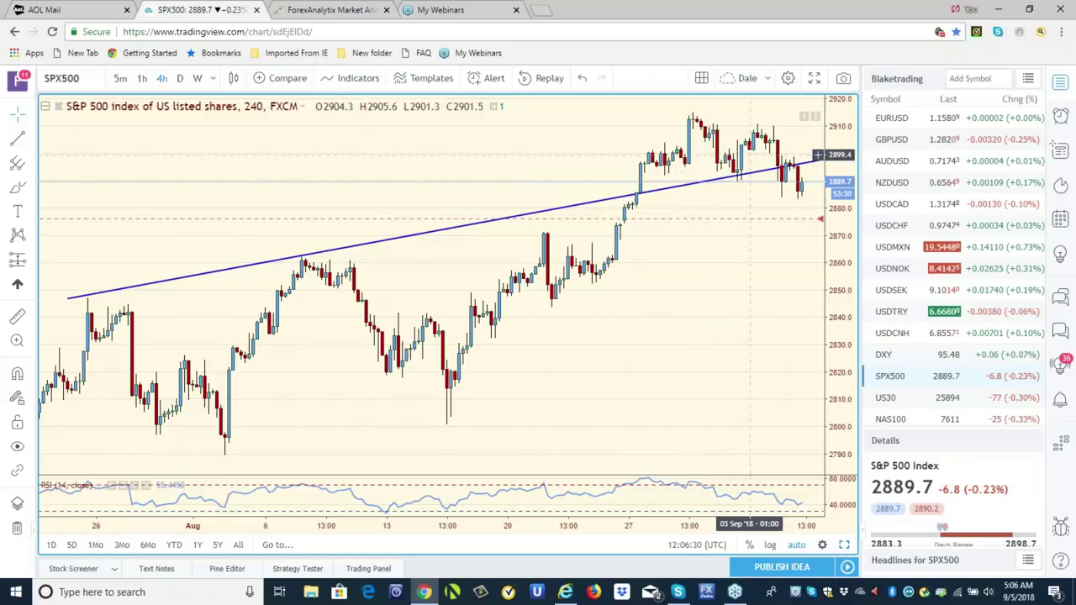
Step: Select the SPX500 rising trendline, then switch to the ForexAnalytix site
click(780, 174)
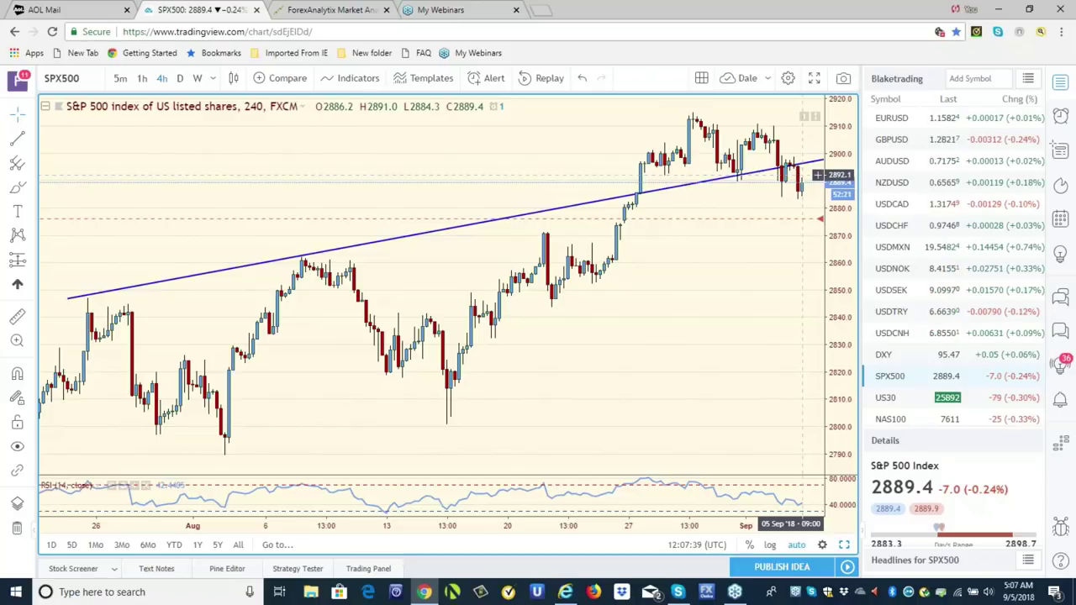
click(360, 11)
Step: Open the ForexAnalytix dashboard and scroll Active Tickers down to the crypto pairs
click(815, 93)
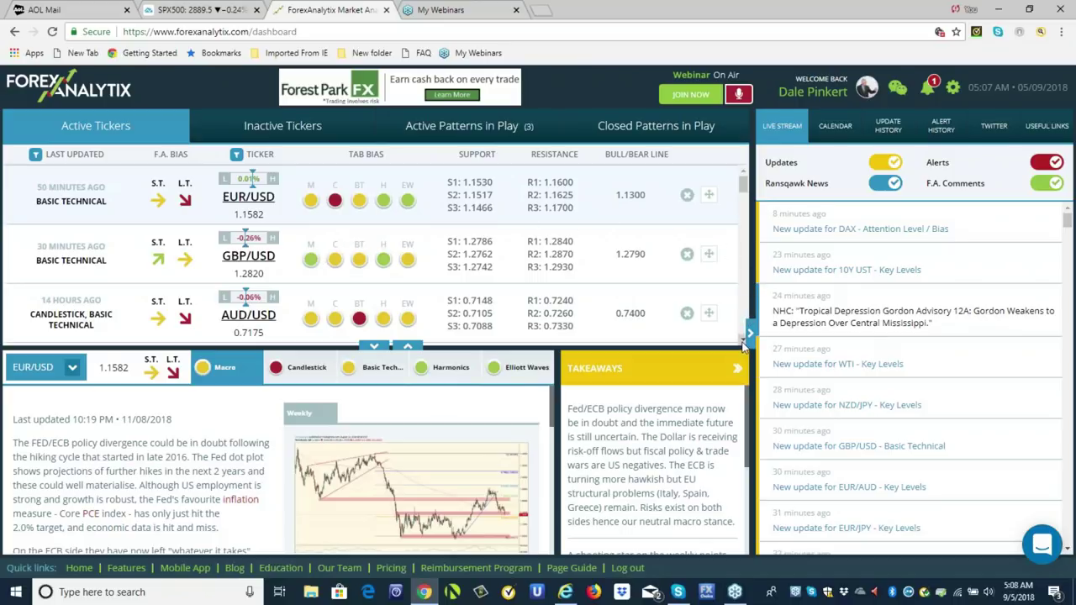
scroll(744, 344, down, 1)
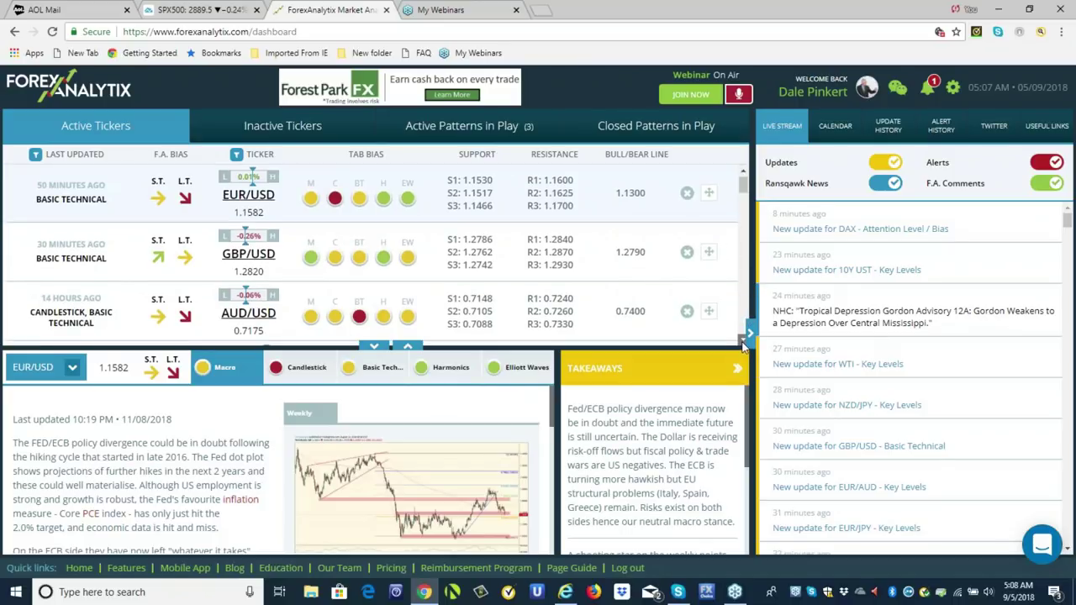
scroll(744, 345, down, 5)
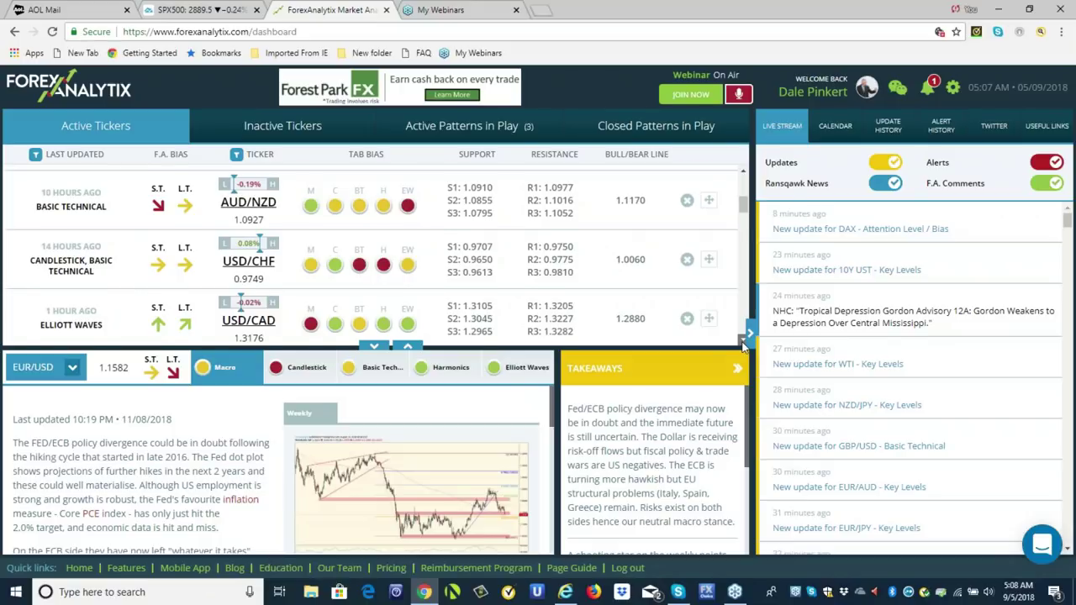
scroll(743, 345, down, 5)
scroll(743, 345, down, 6)
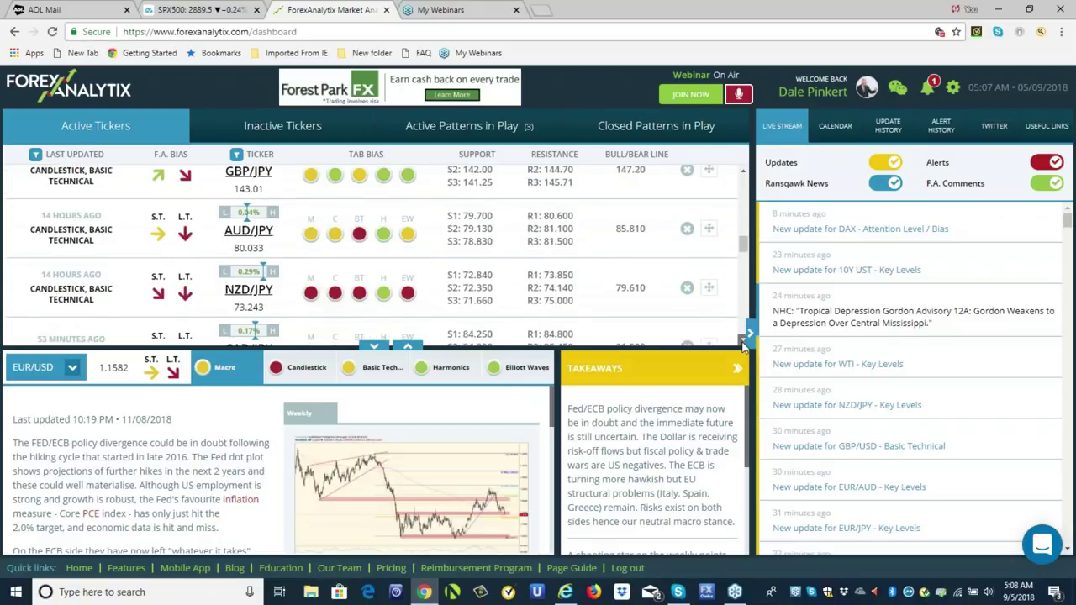
scroll(743, 344, down, 5)
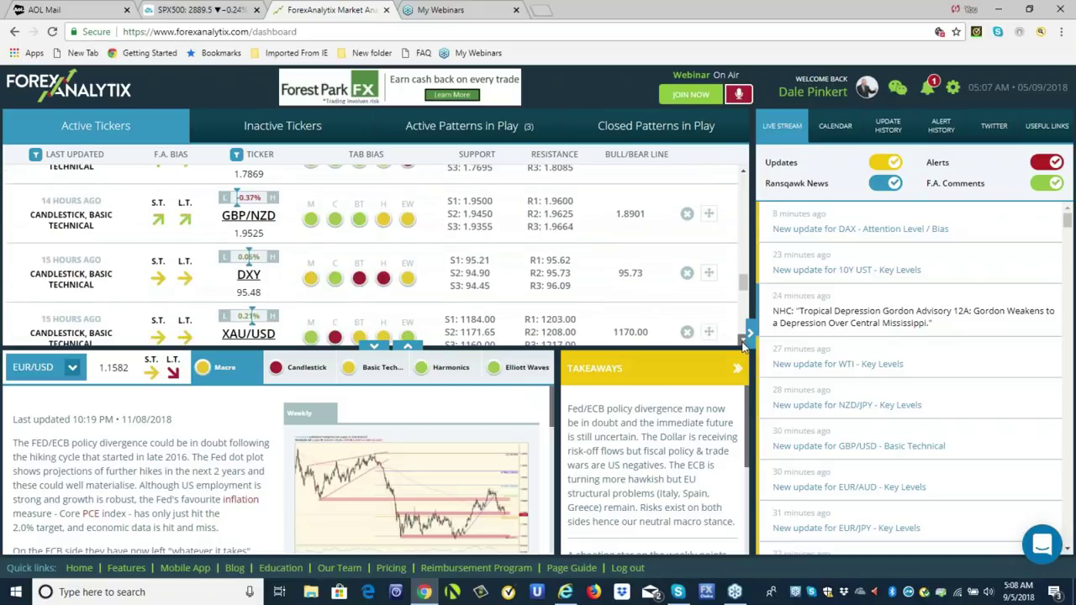
scroll(743, 345, down, 6)
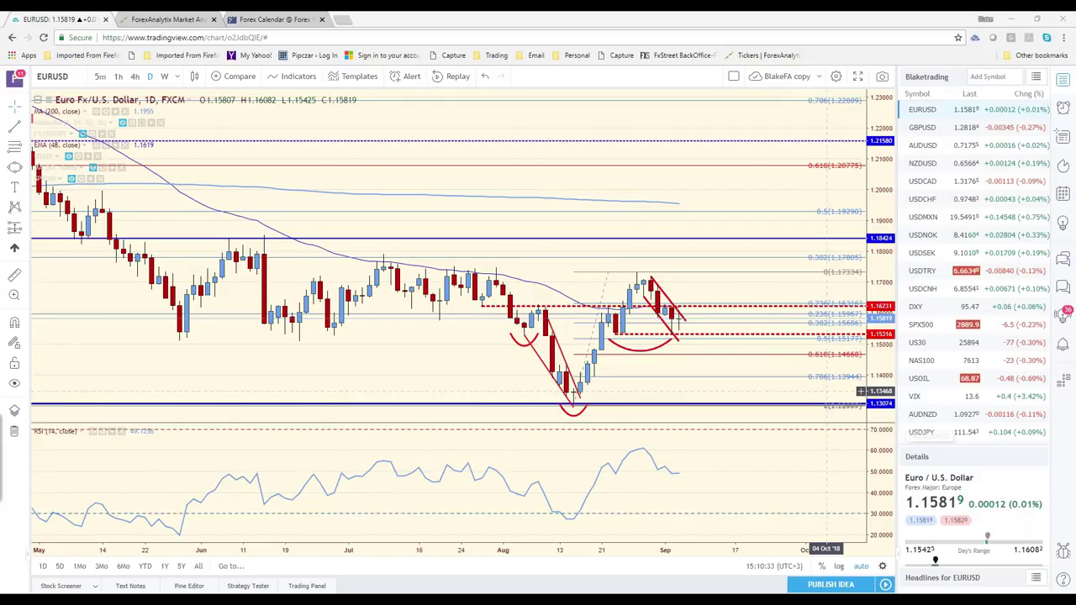
Step: Switch the chart to GBPUSD on 4-hour candles
click(923, 127)
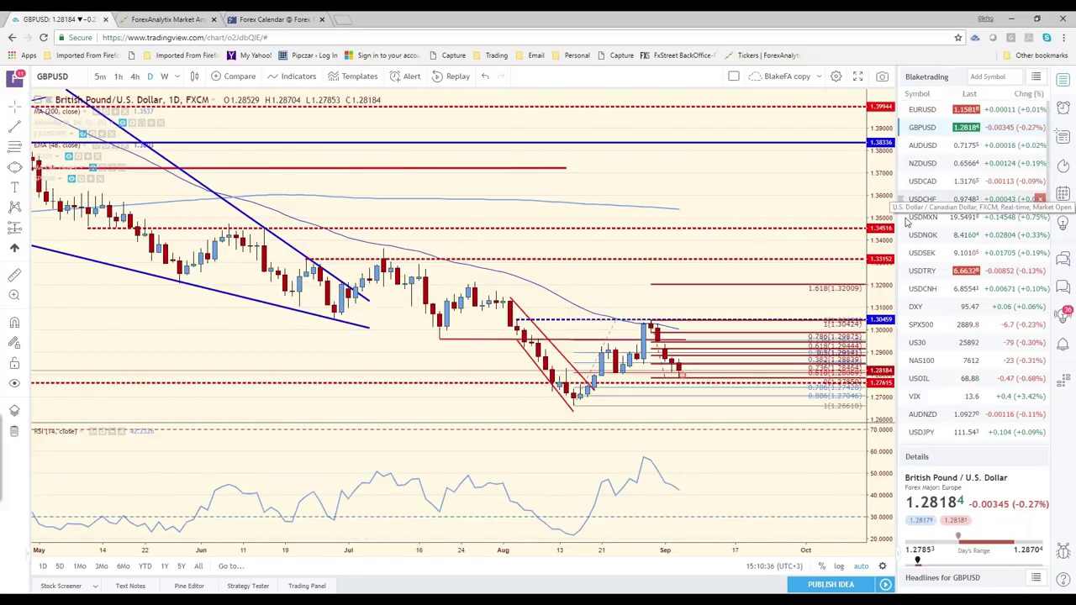
click(135, 76)
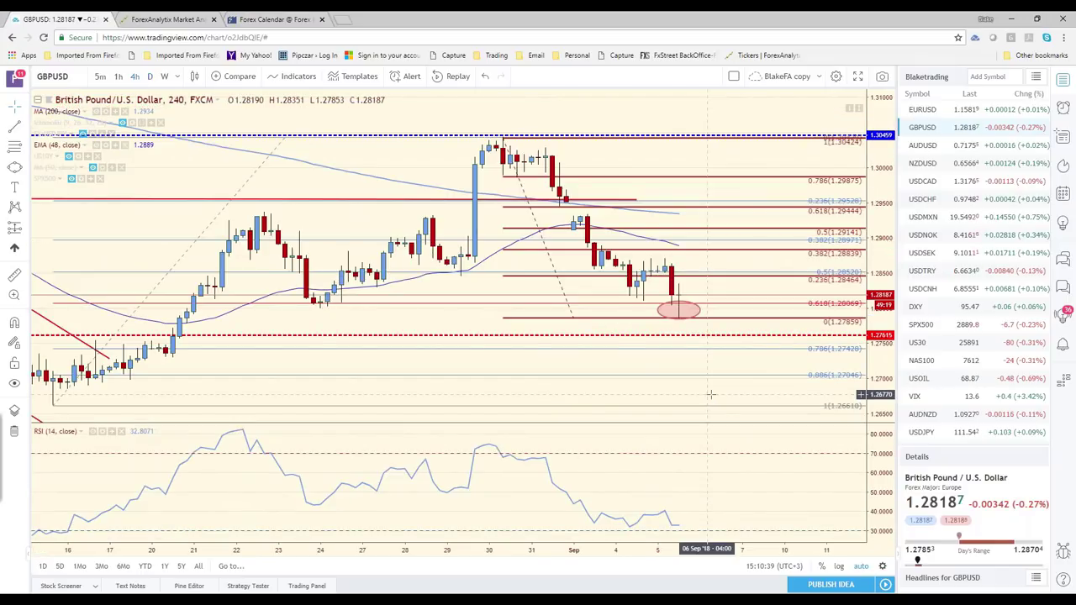
scroll(626, 334, down, 2)
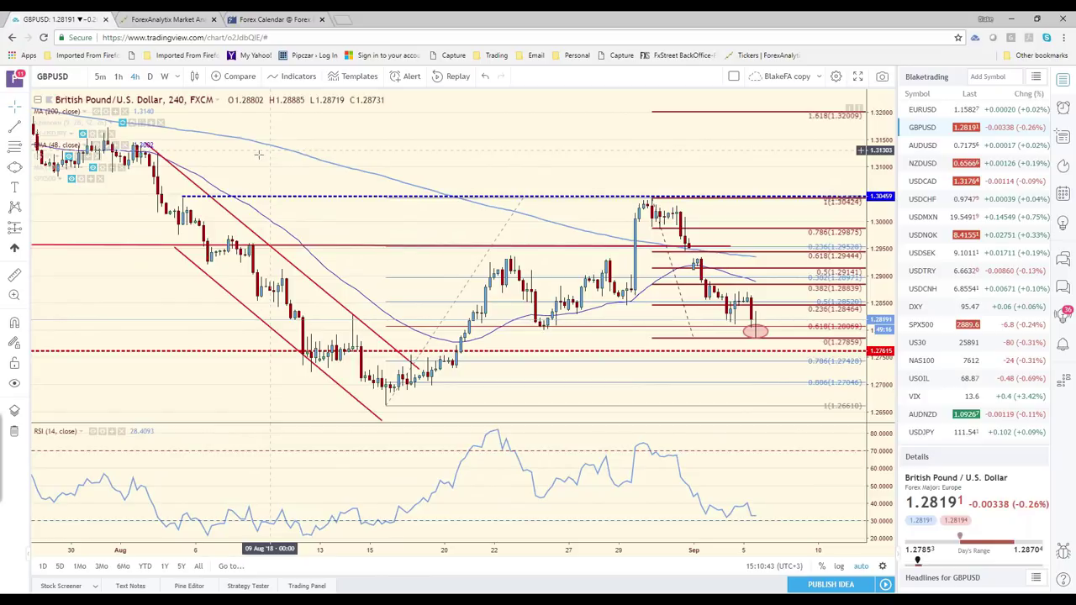
Step: Draw a horizontal ray at 1.28030 from the late-August low
click(23, 127)
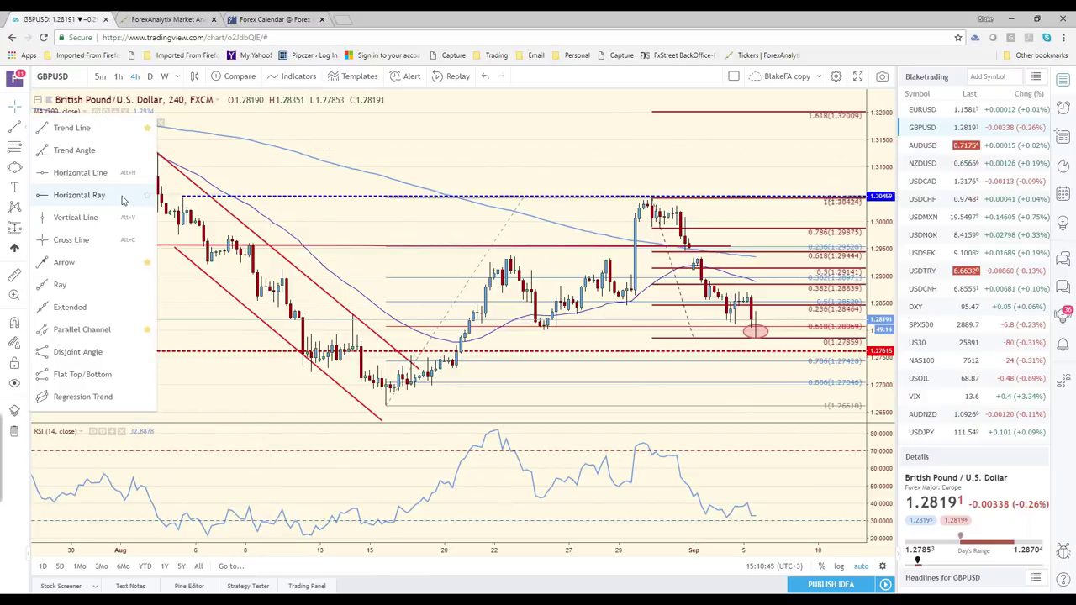
click(122, 199)
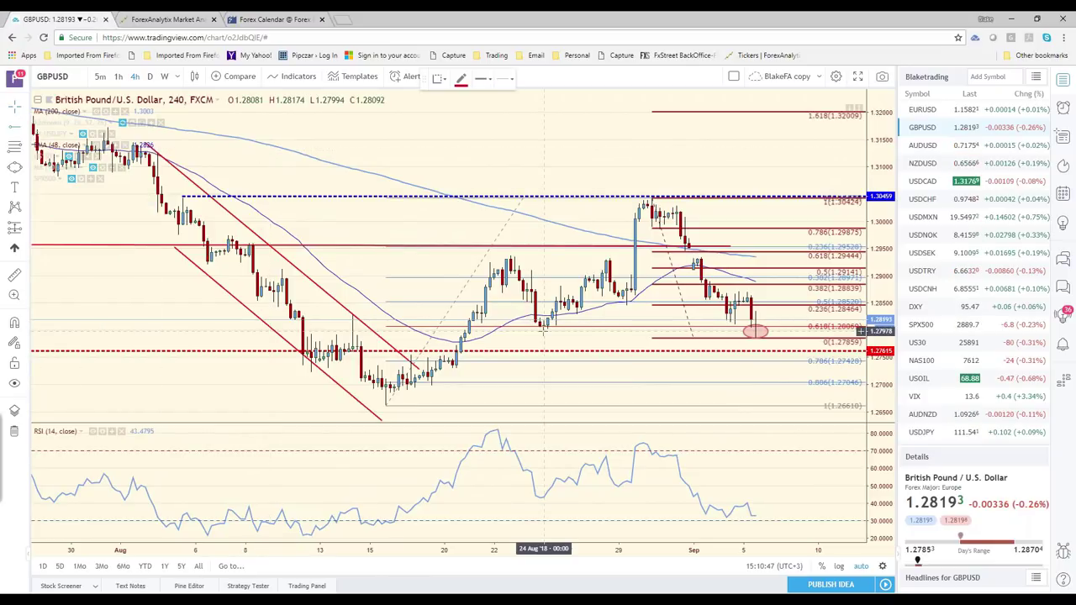
click(543, 329)
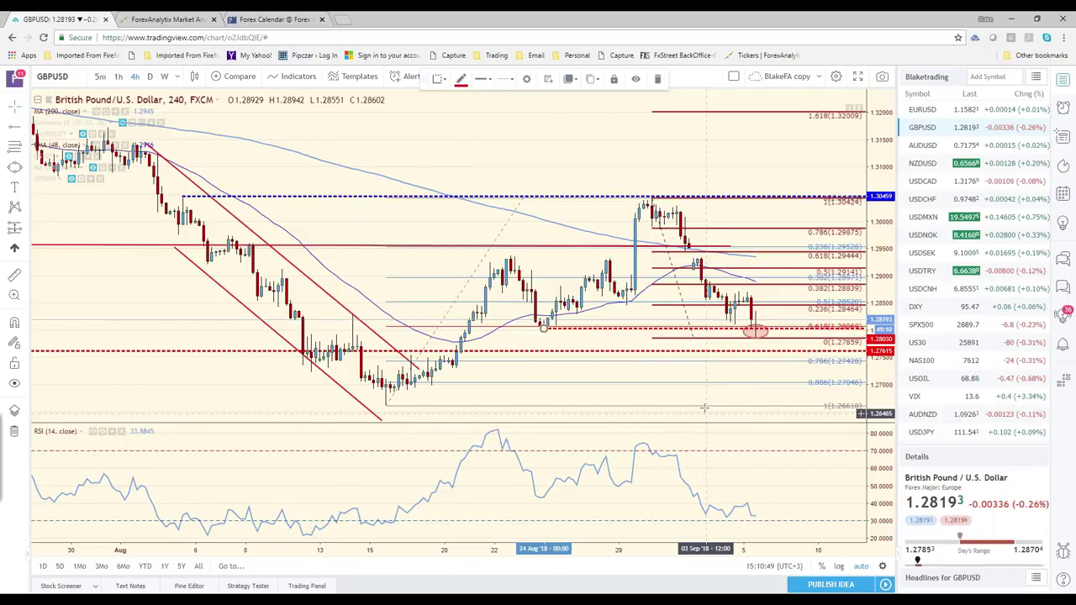
scroll(704, 407, down, 2)
right_click(289, 362)
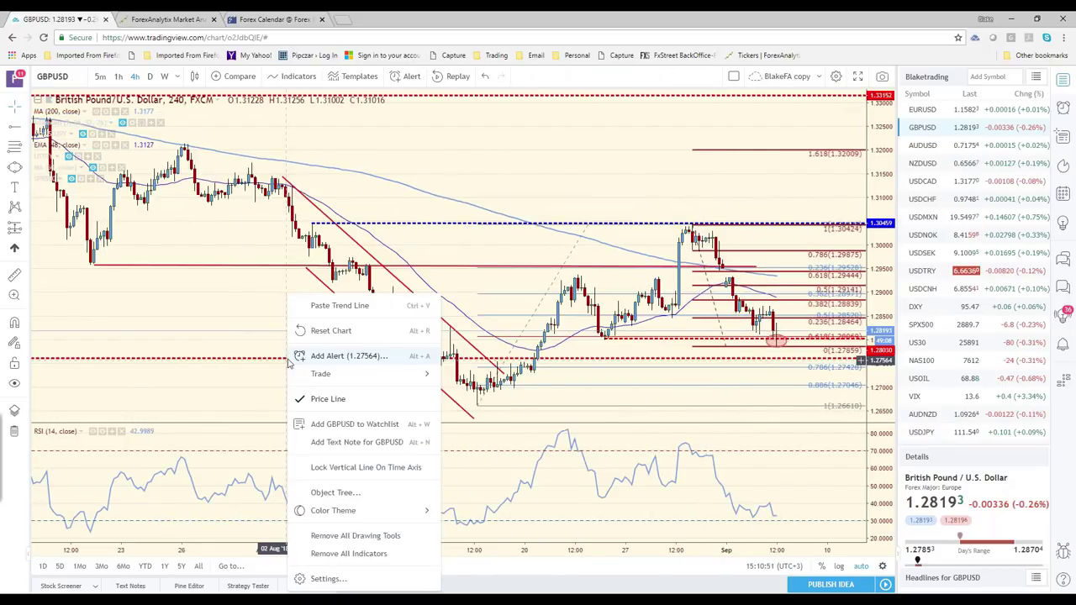
click(712, 384)
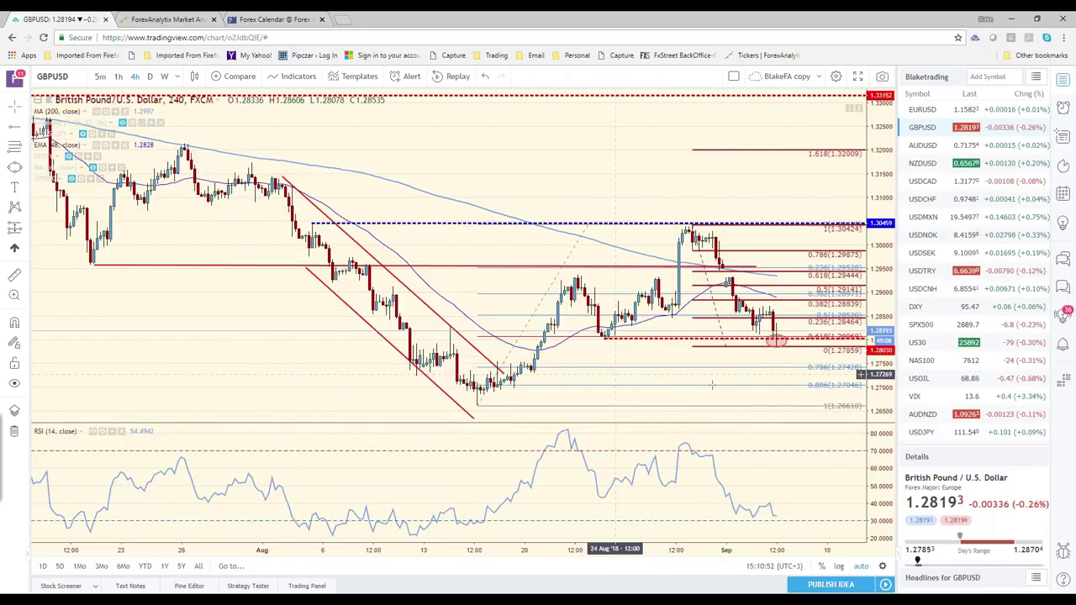
scroll(744, 339, up, 2)
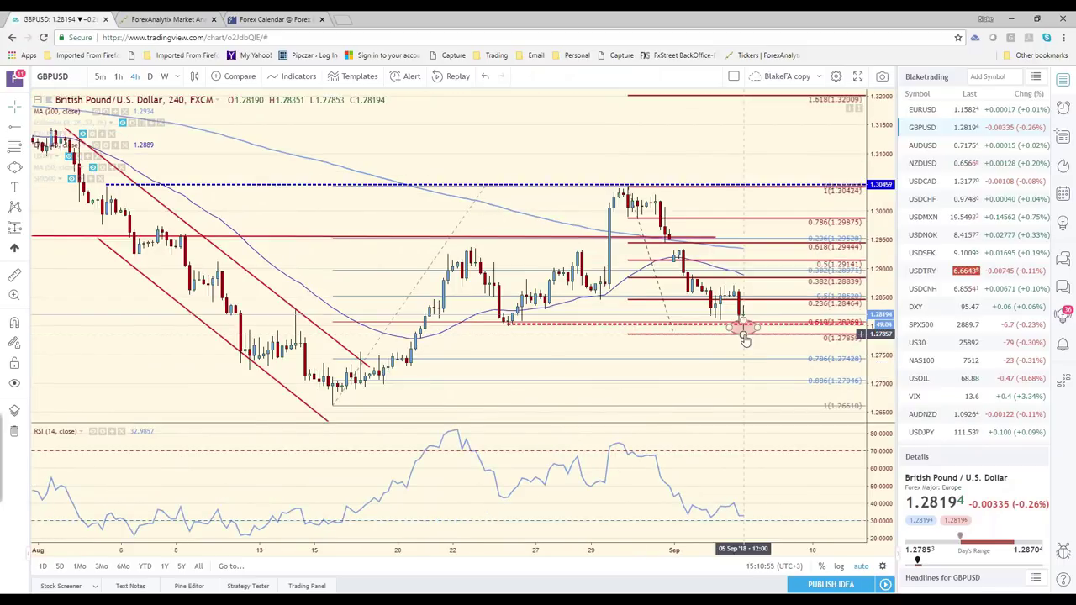
scroll(745, 338, up, 2)
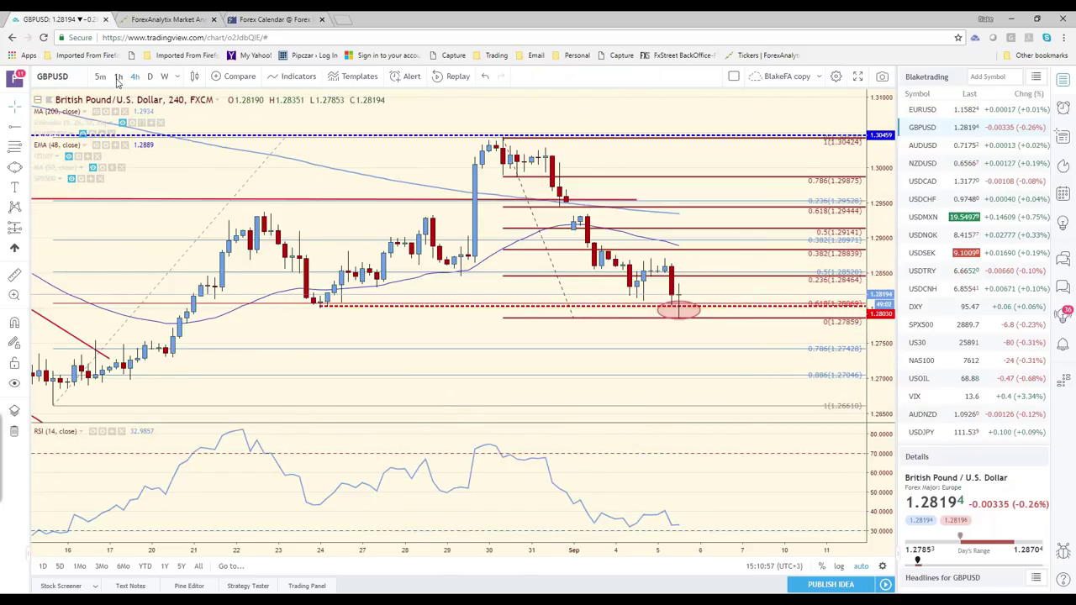
Step: Review GBPUSD zoomed out on 1-hour candles, then switch the chart to USDJPY
click(119, 77)
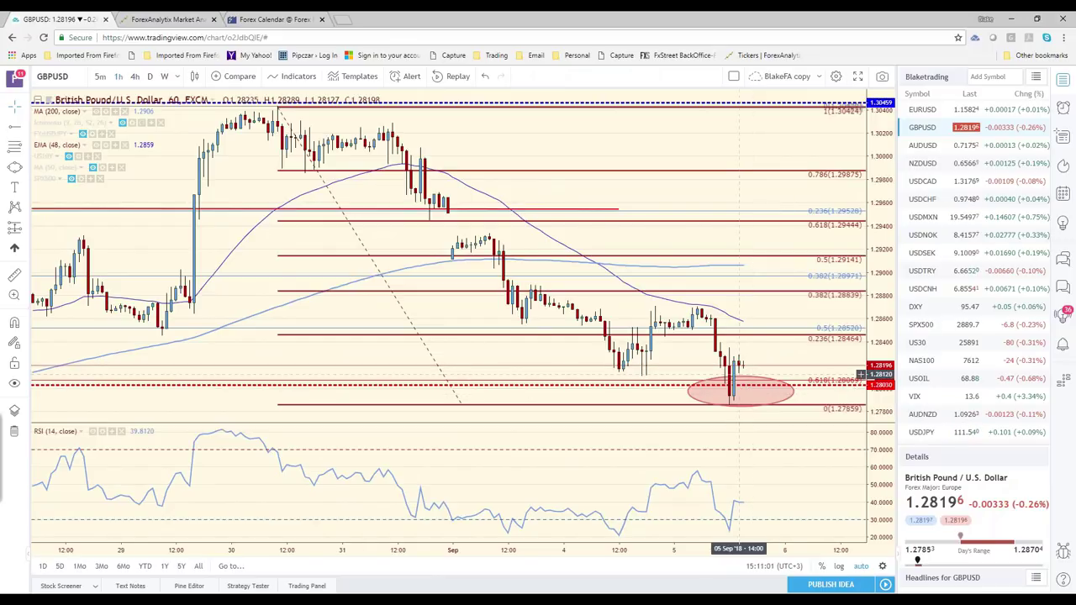
scroll(738, 374, down, 2)
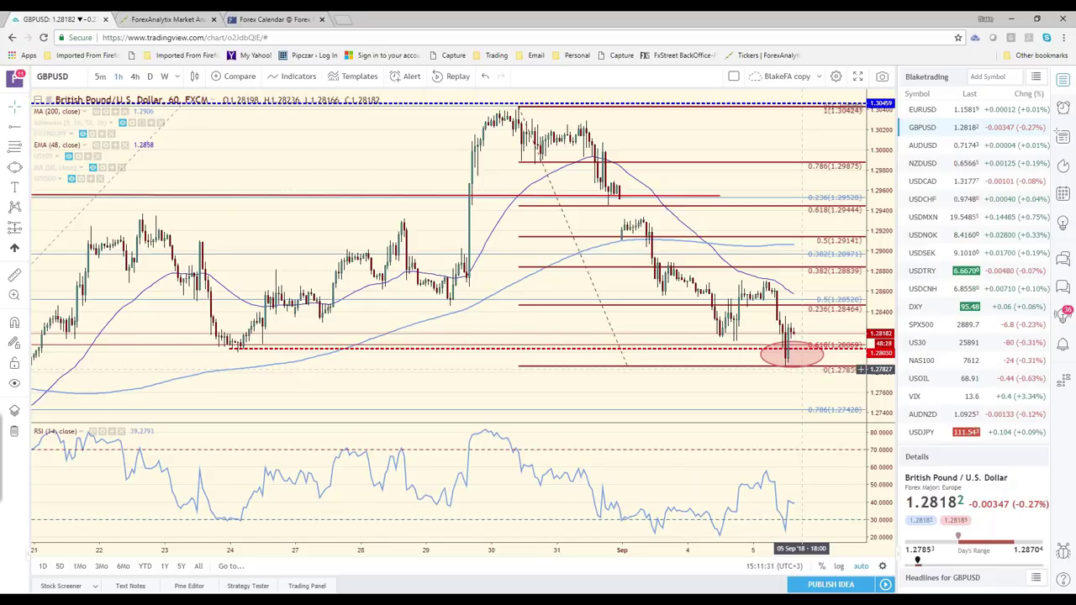
click(930, 126)
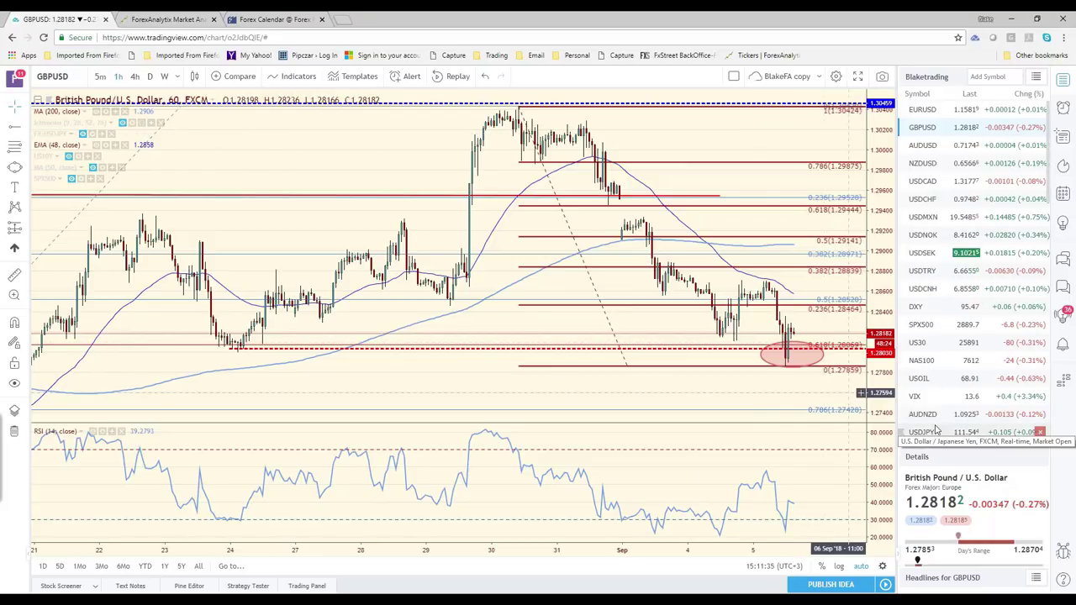
click(925, 432)
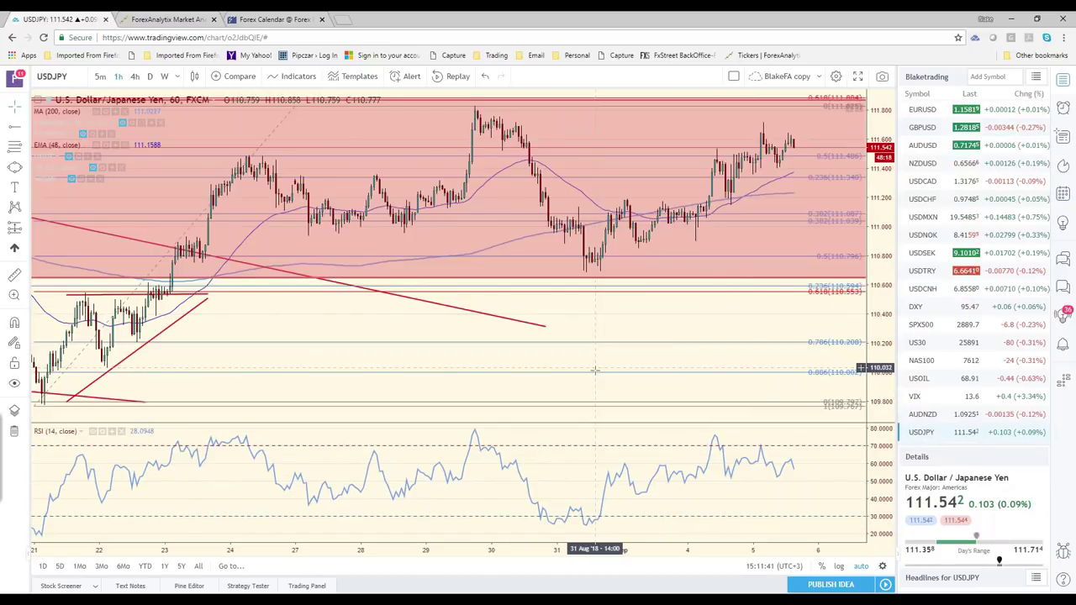
Step: View USDJPY on daily candles, then change to 4-hour with 240
click(151, 77)
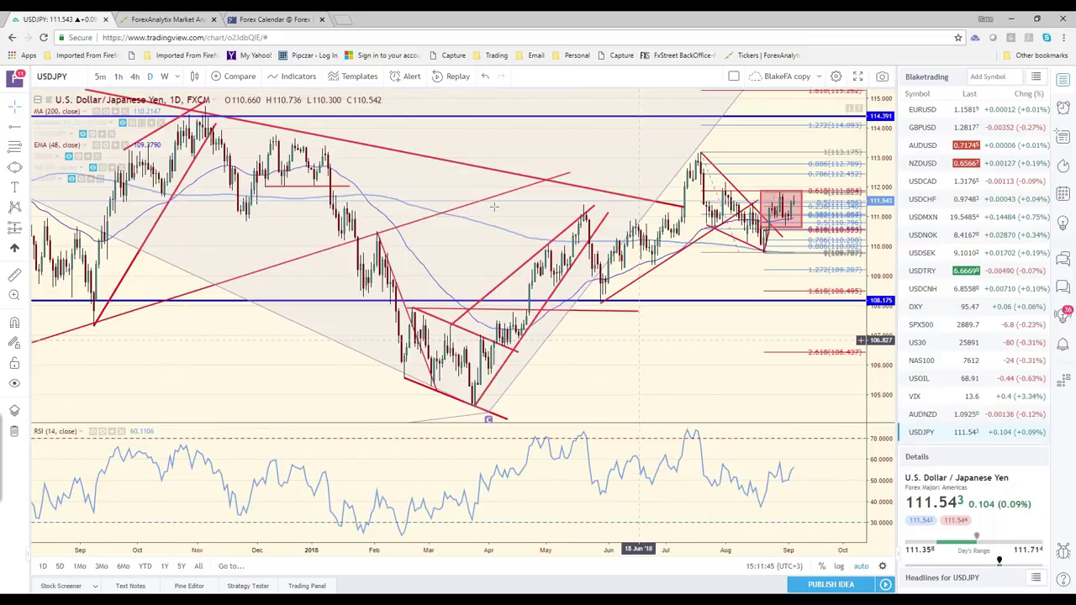
text(240)
key(Return)
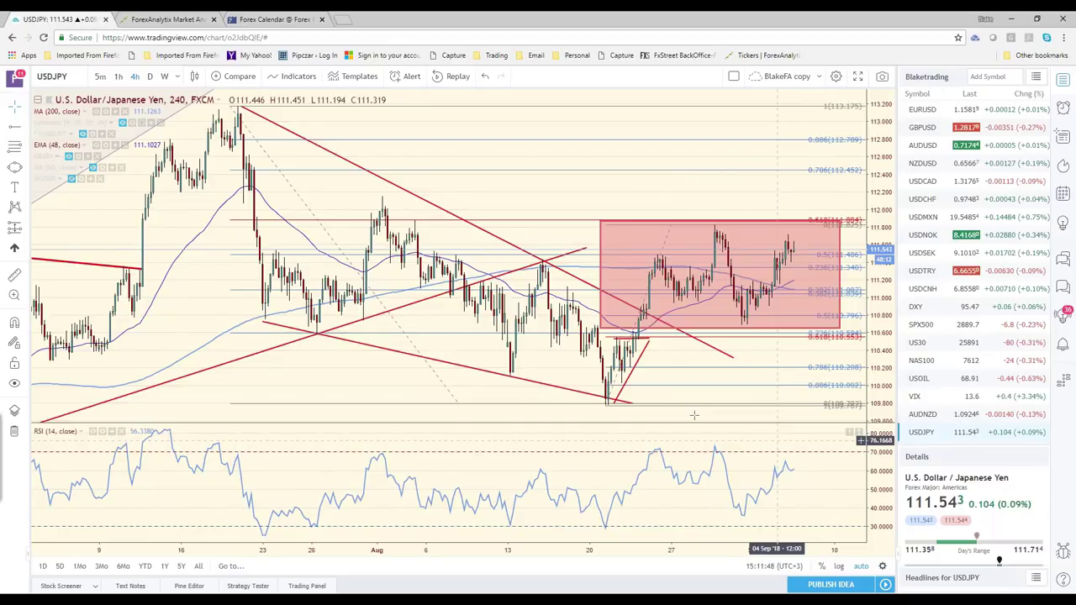
scroll(637, 400, down, 3)
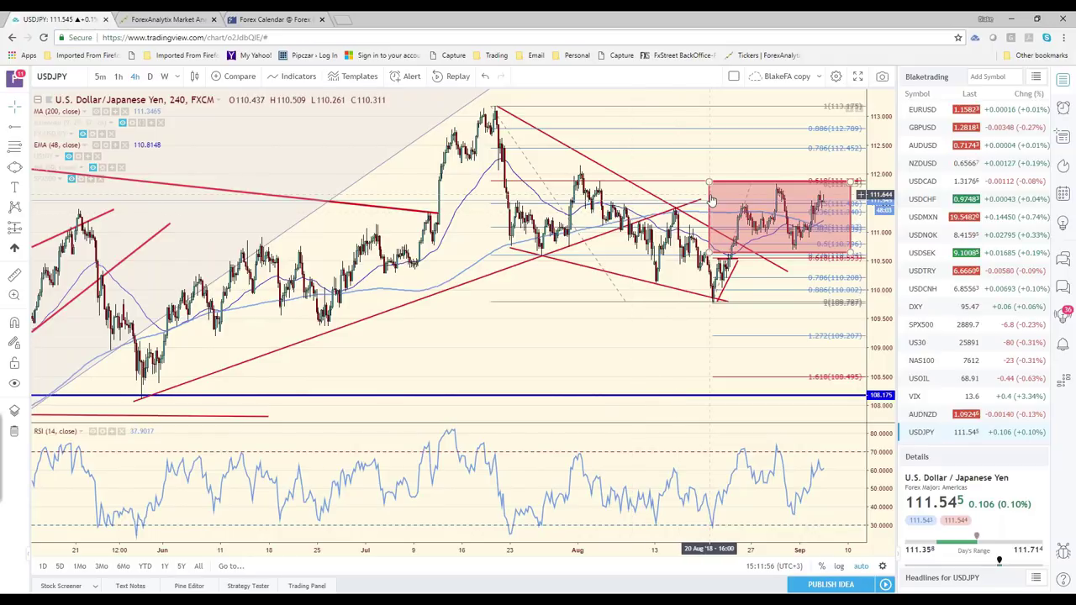
Step: Reshape the red box zone so its lower edge sits near the 0.618 fib
drag(712, 198, 713, 195)
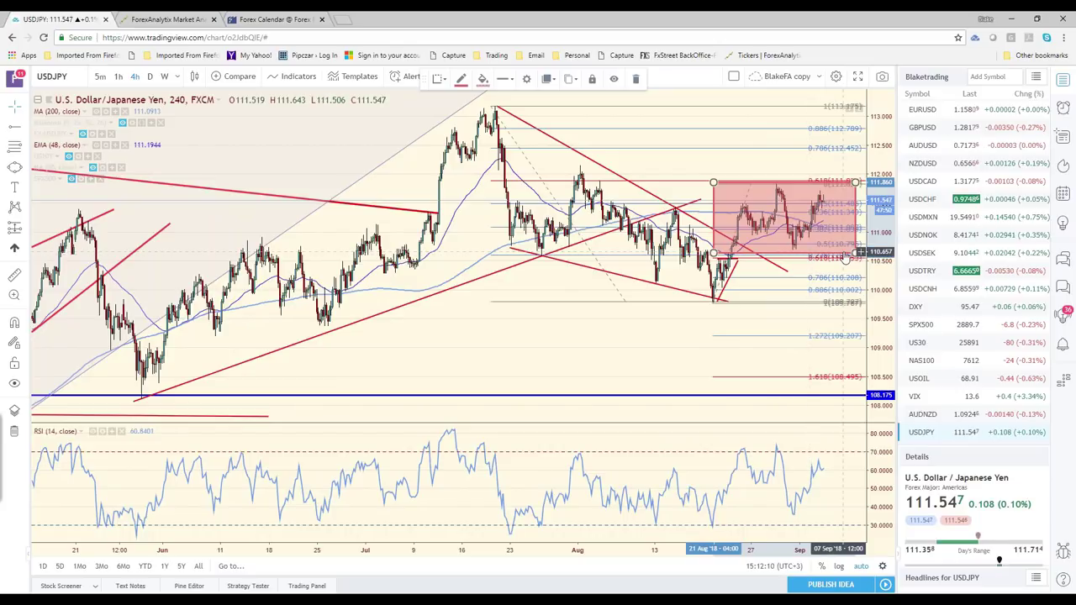
drag(847, 257, 860, 255)
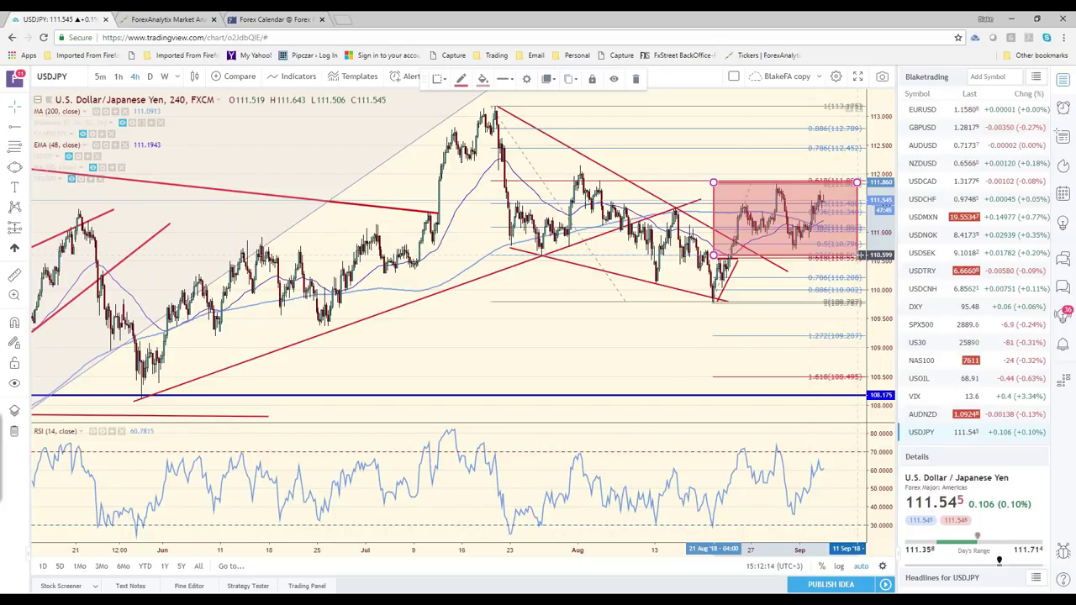
click(636, 344)
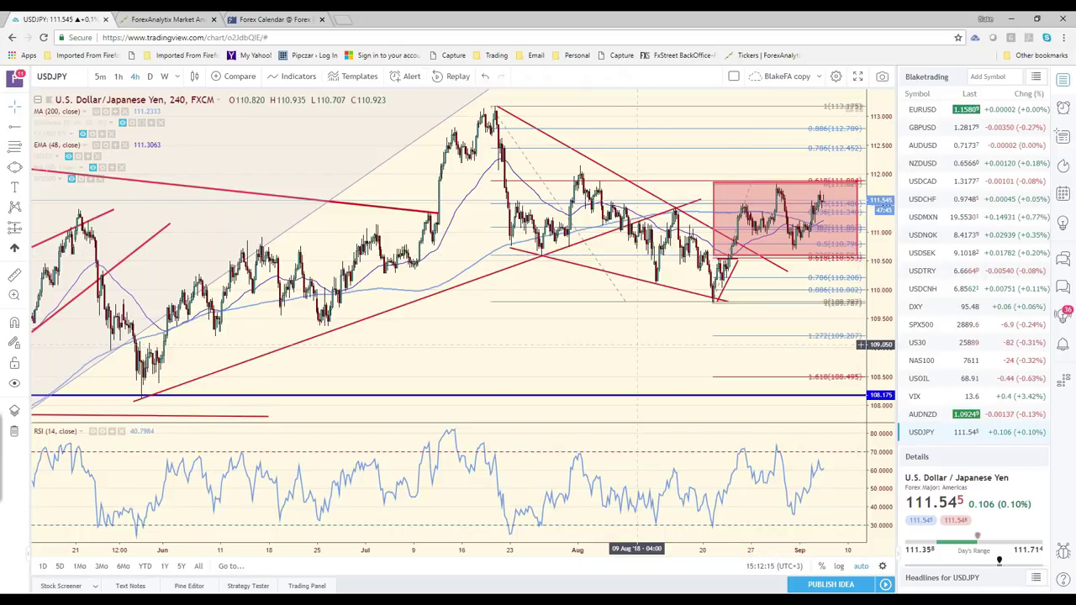
Step: Pan USDJPY, view it as 1-hour candles, then switch to the SPX500 chart
drag(637, 345, 579, 343)
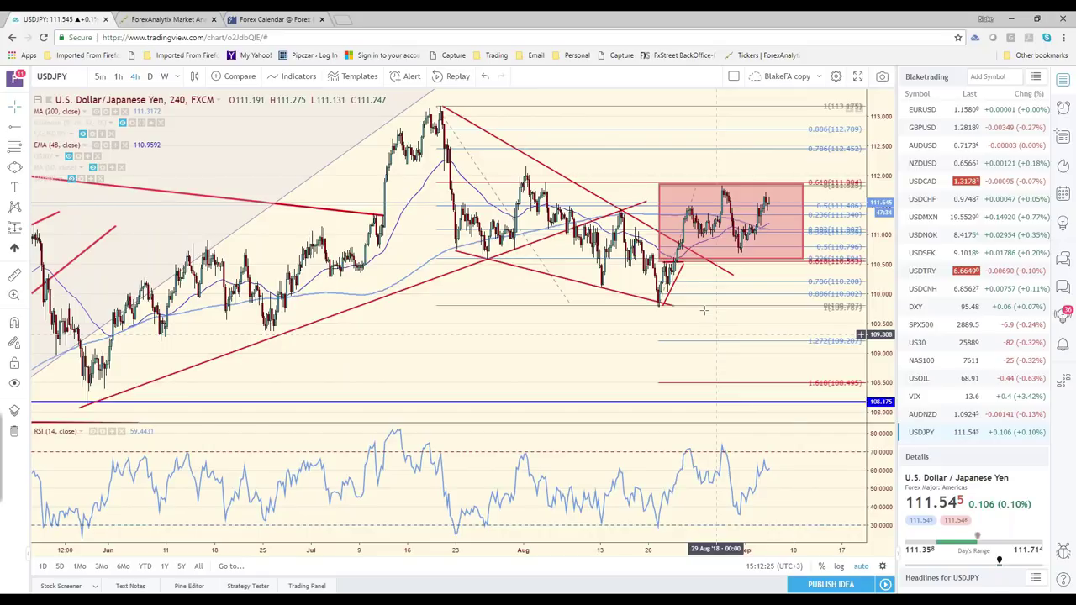
click(119, 76)
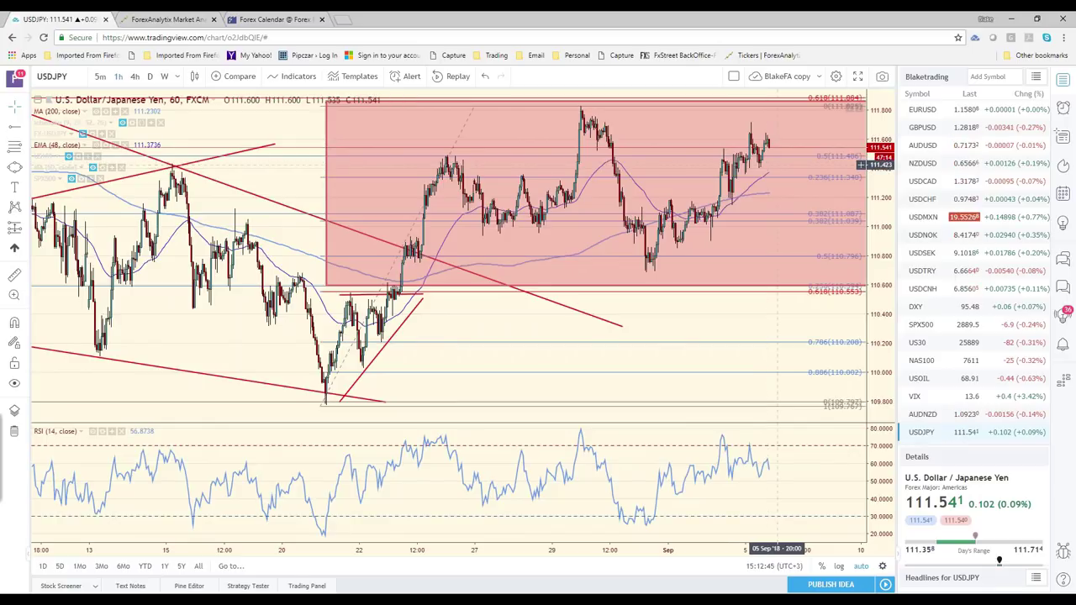
click(925, 324)
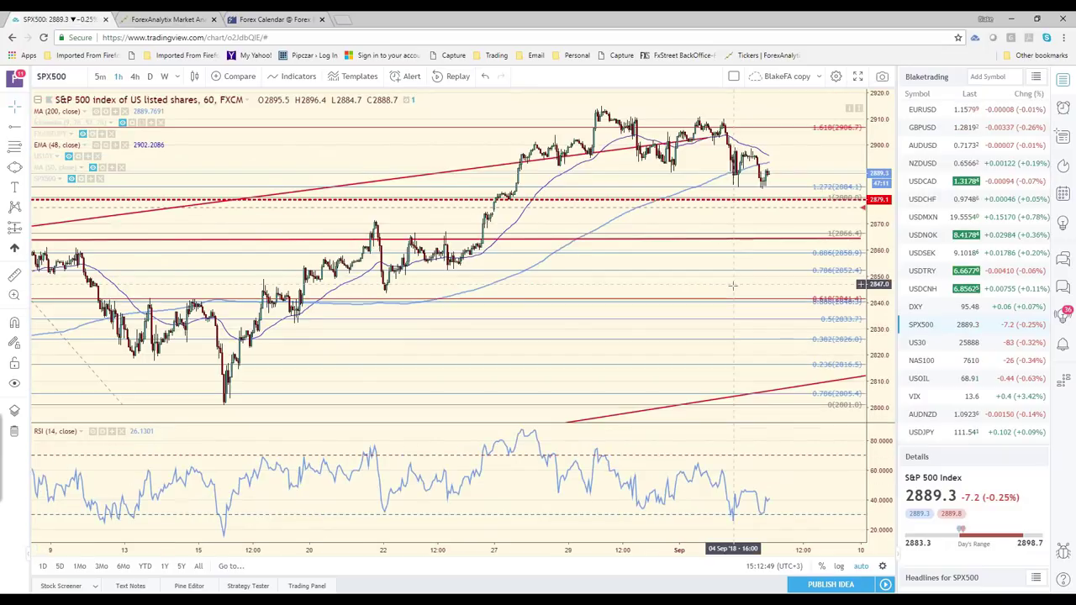
click(151, 77)
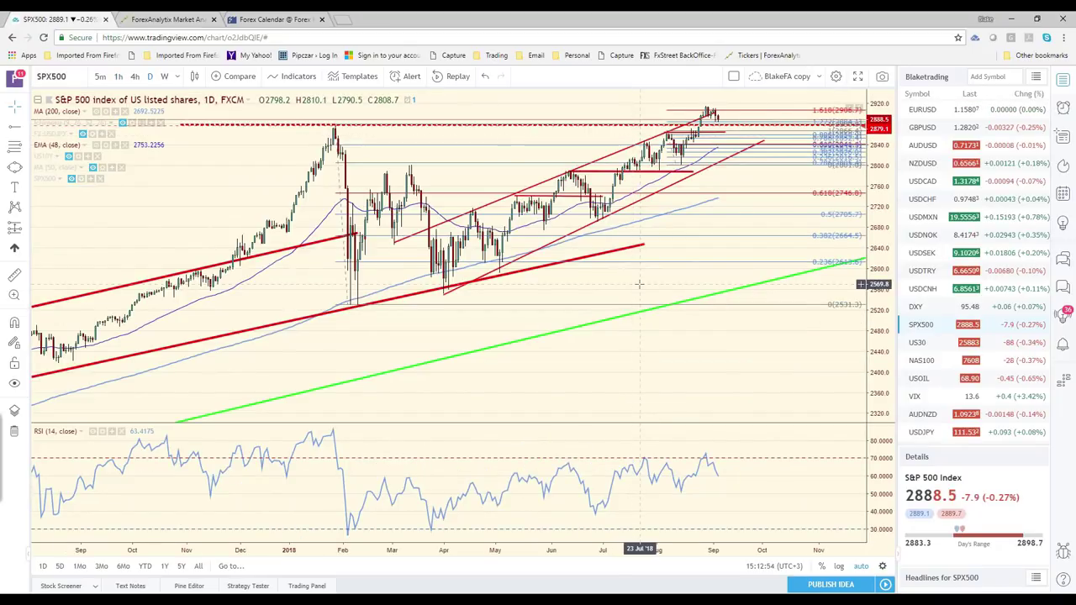
scroll(603, 307, up, 2)
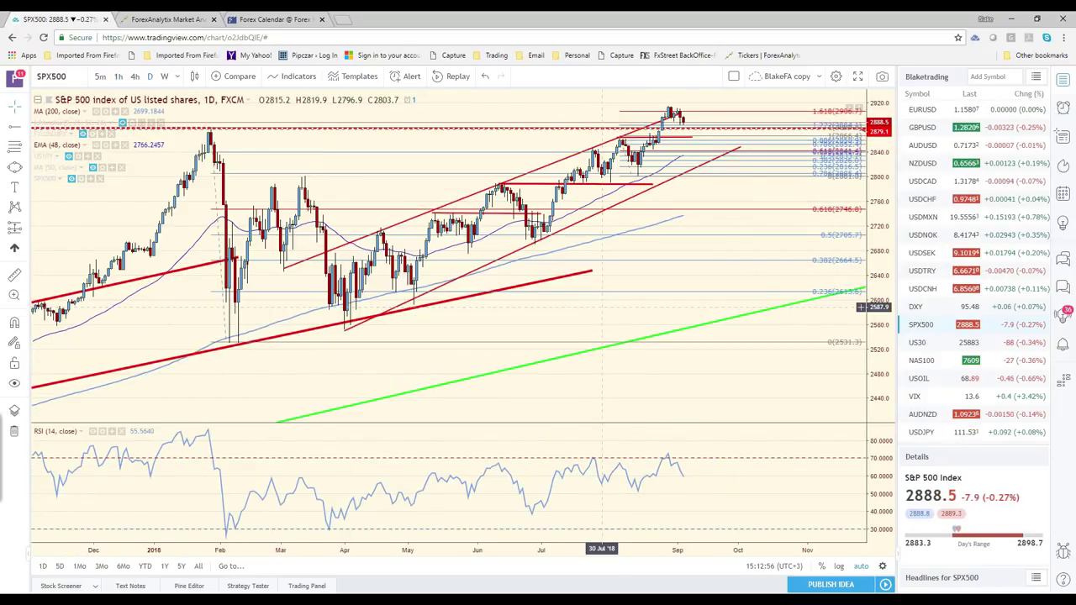
scroll(602, 307, up, 2)
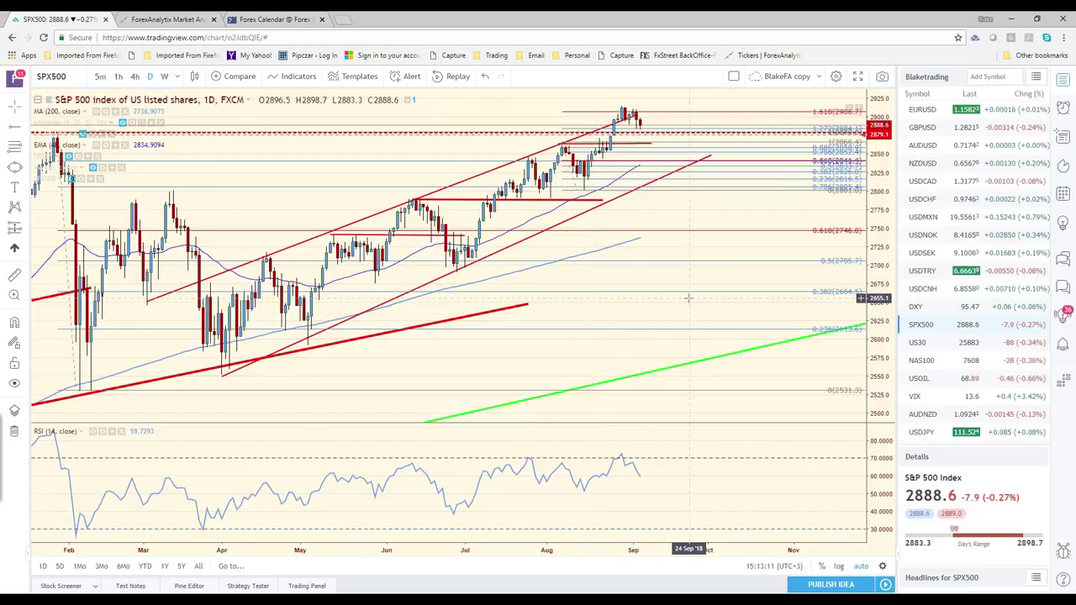
scroll(687, 297, down, 3)
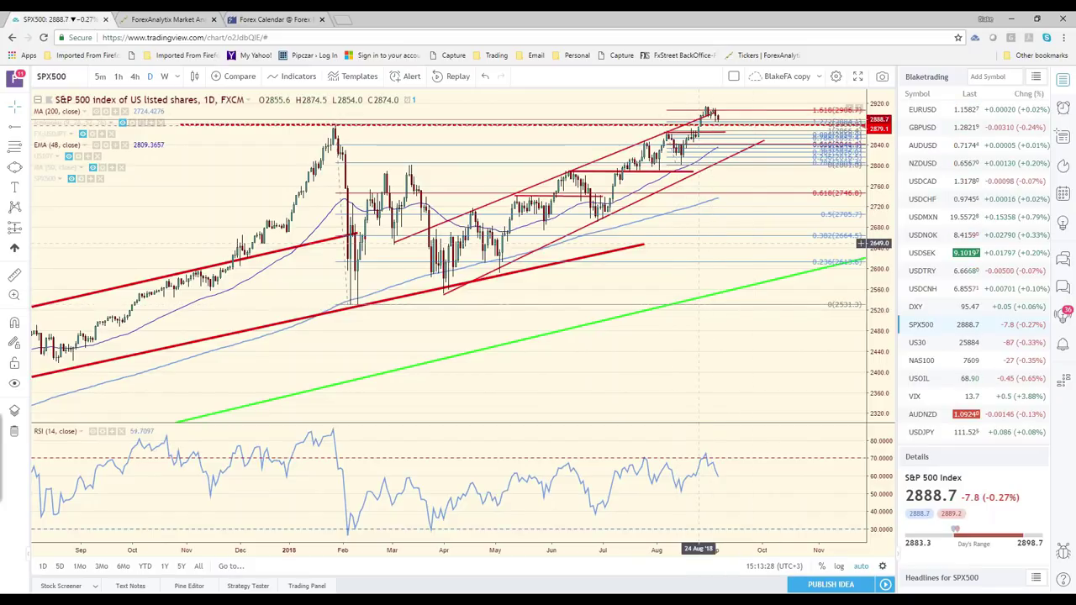
scroll(648, 167, up, 3)
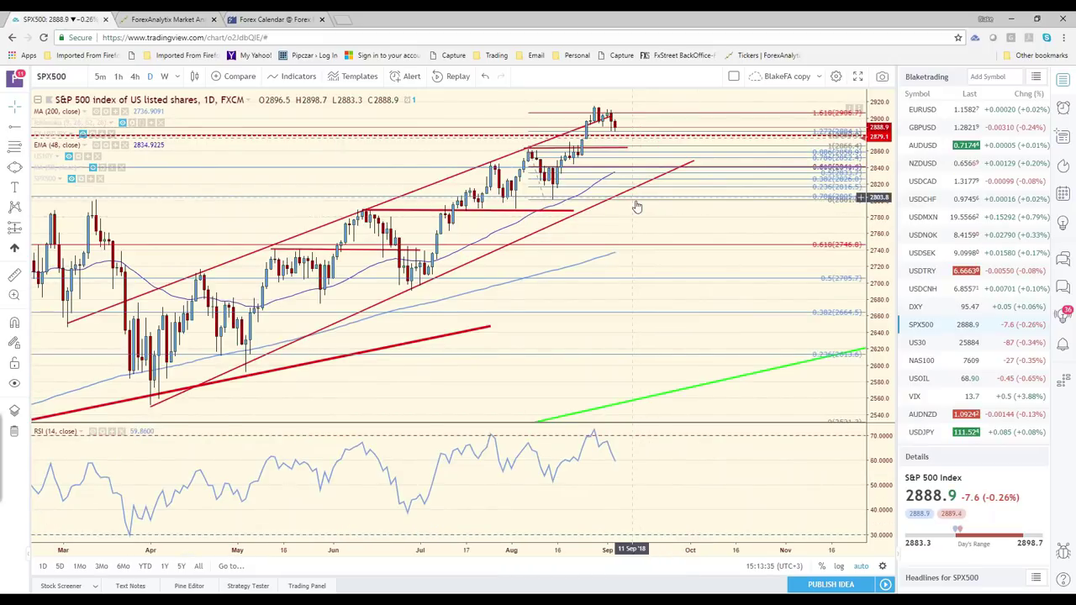
click(923, 109)
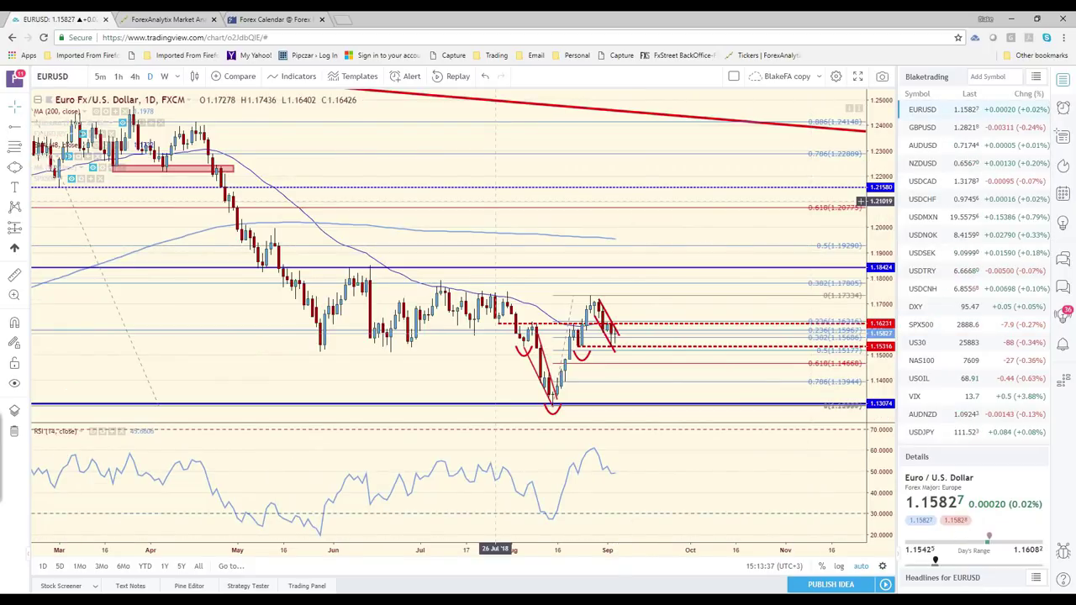
text(240)
key(Return)
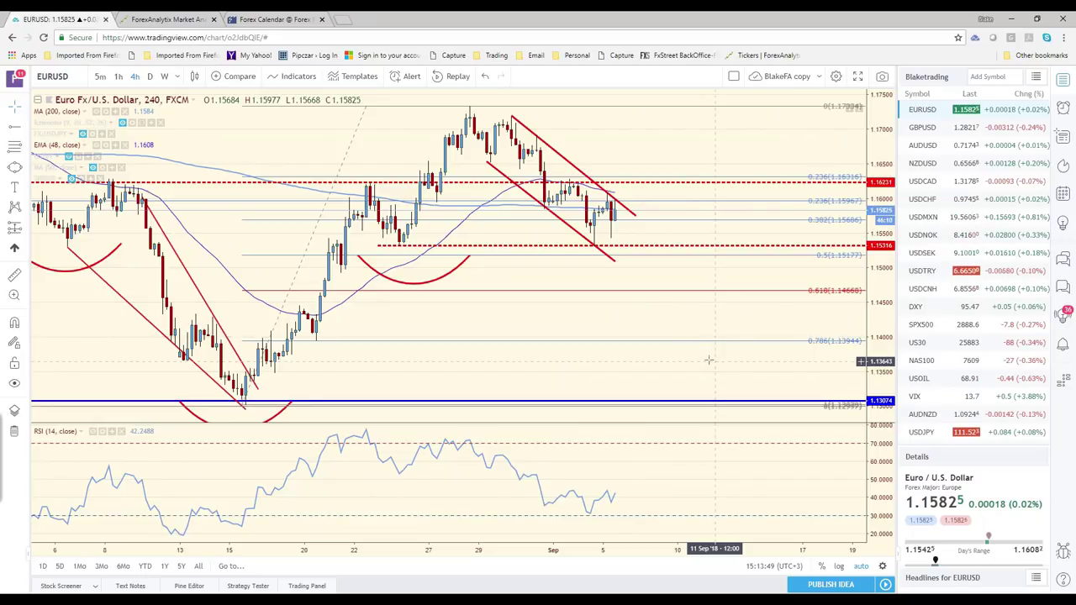
click(921, 325)
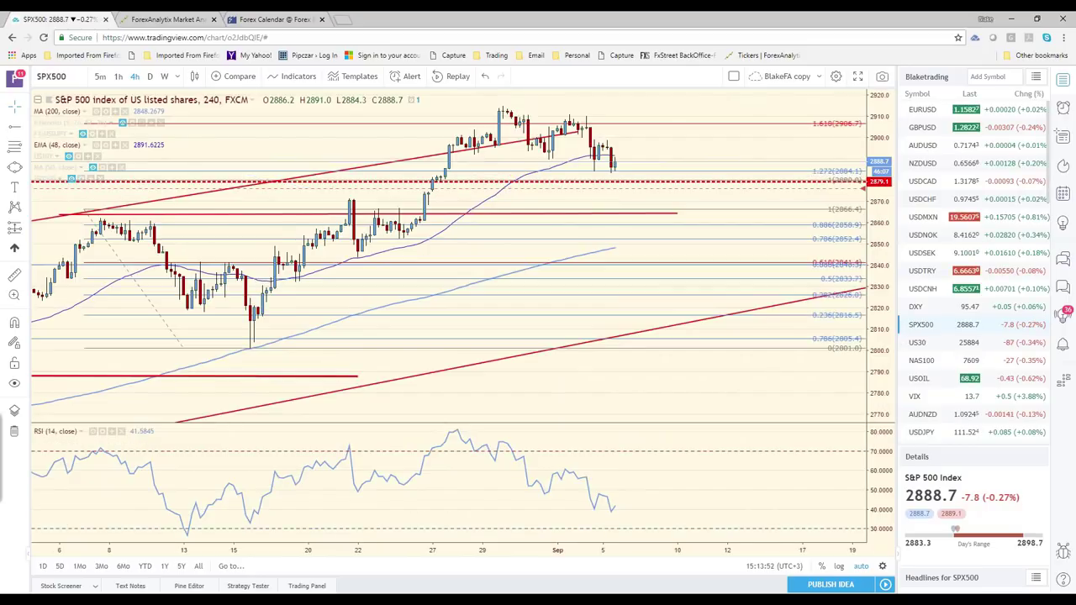
click(150, 75)
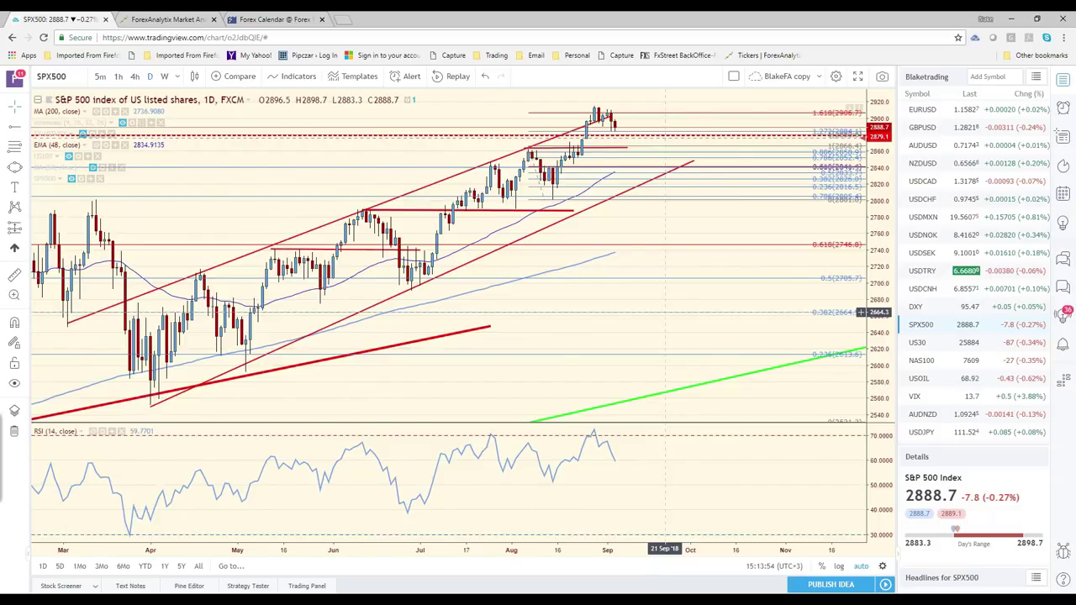
scroll(665, 312, down, 3)
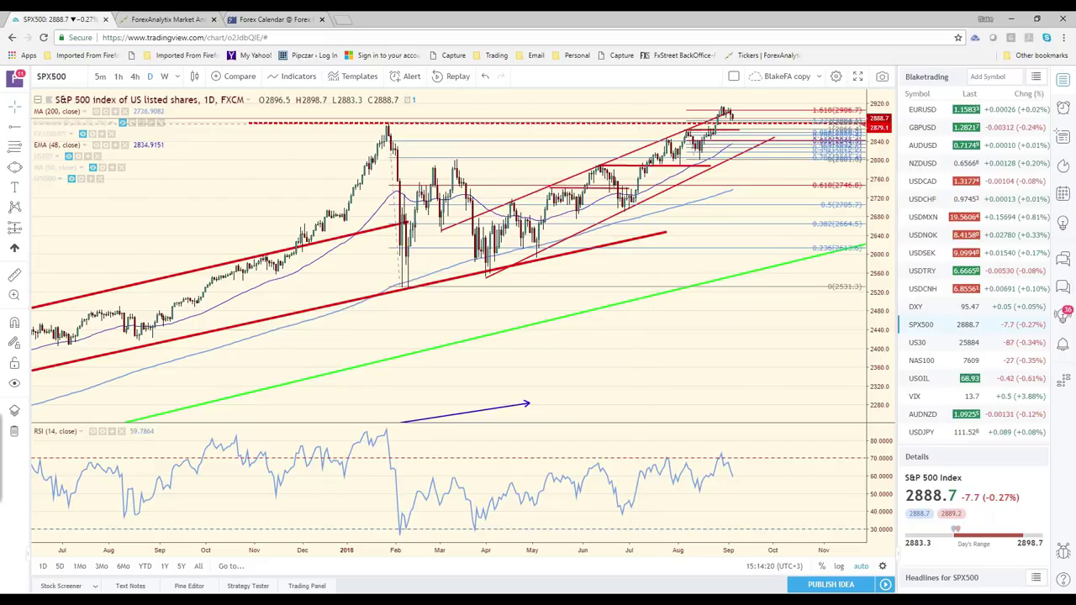
Step: Flip through the USDJPY, EURJPY and GBPJPY daily charts from the watchlist
scroll(993, 348, down, 1)
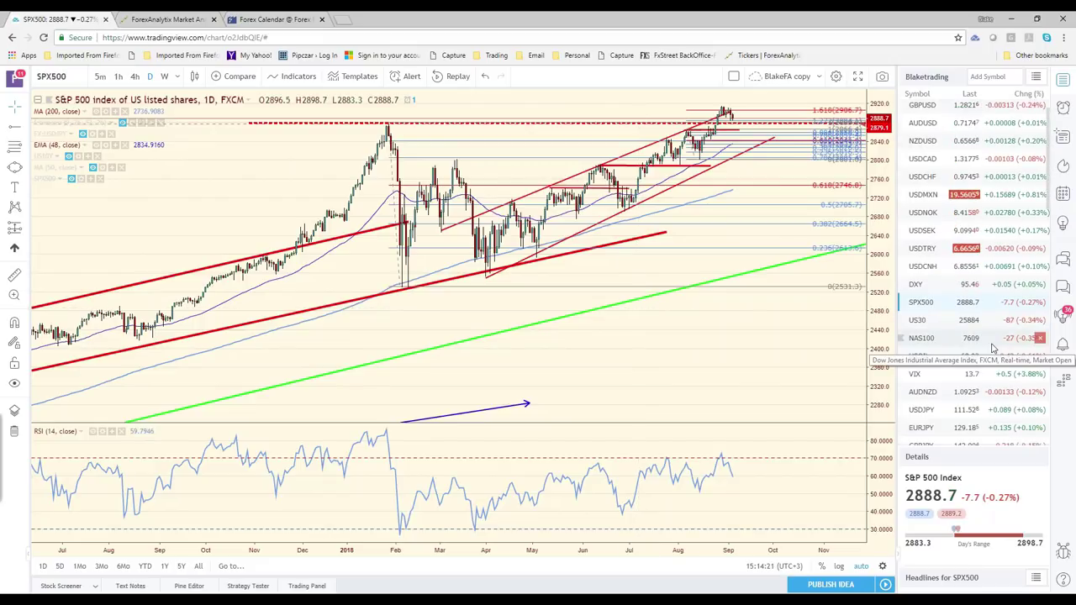
scroll(993, 348, down, 3)
click(967, 365)
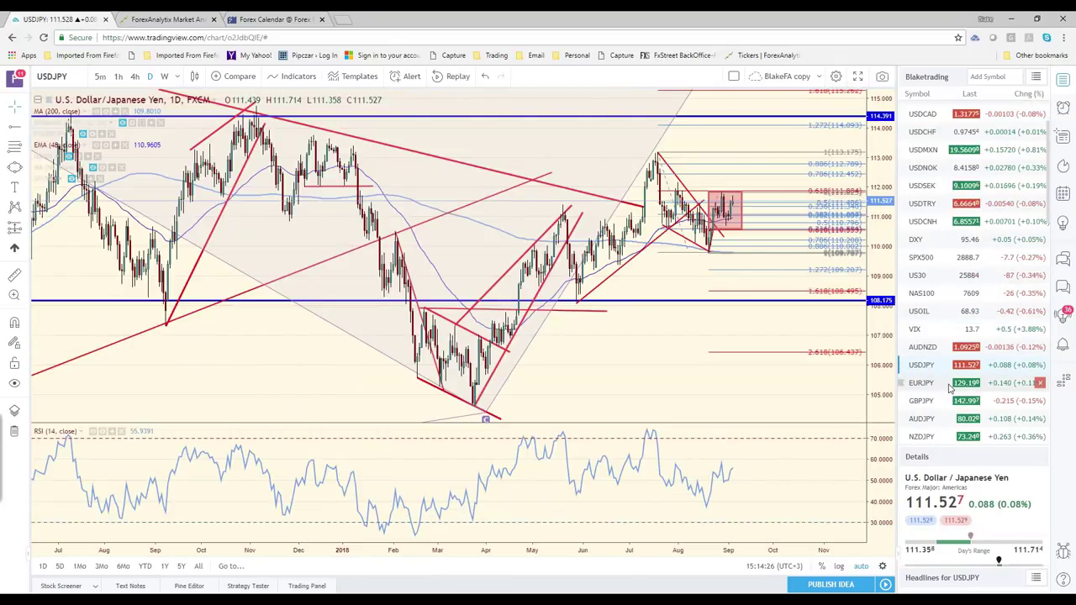
click(949, 384)
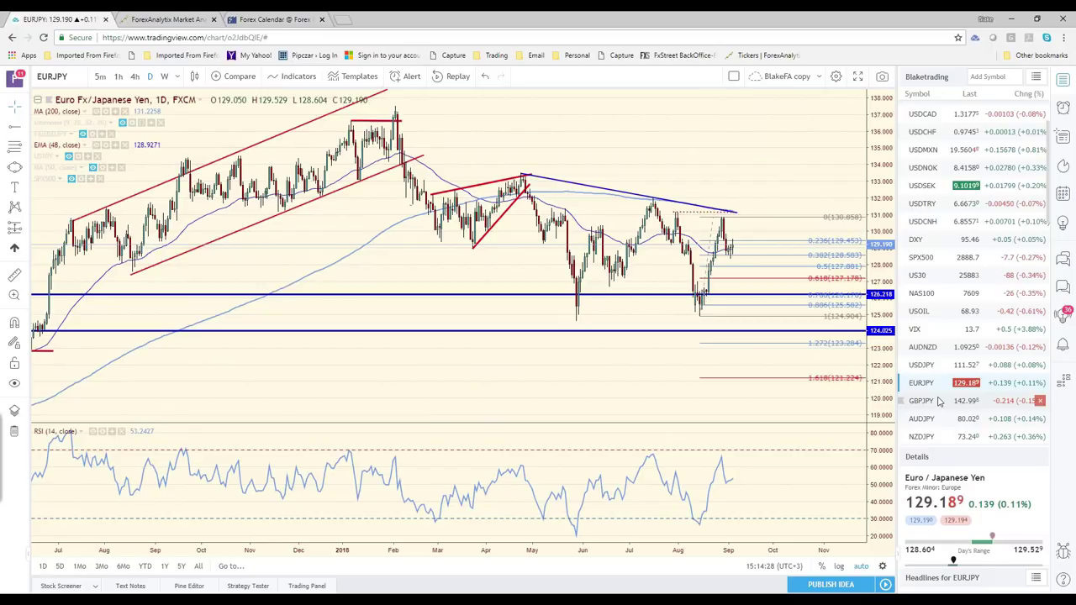
click(940, 402)
Step: Continue to the AUDJPY, CADJPY and DXY daily charts
scroll(935, 421, down, 5)
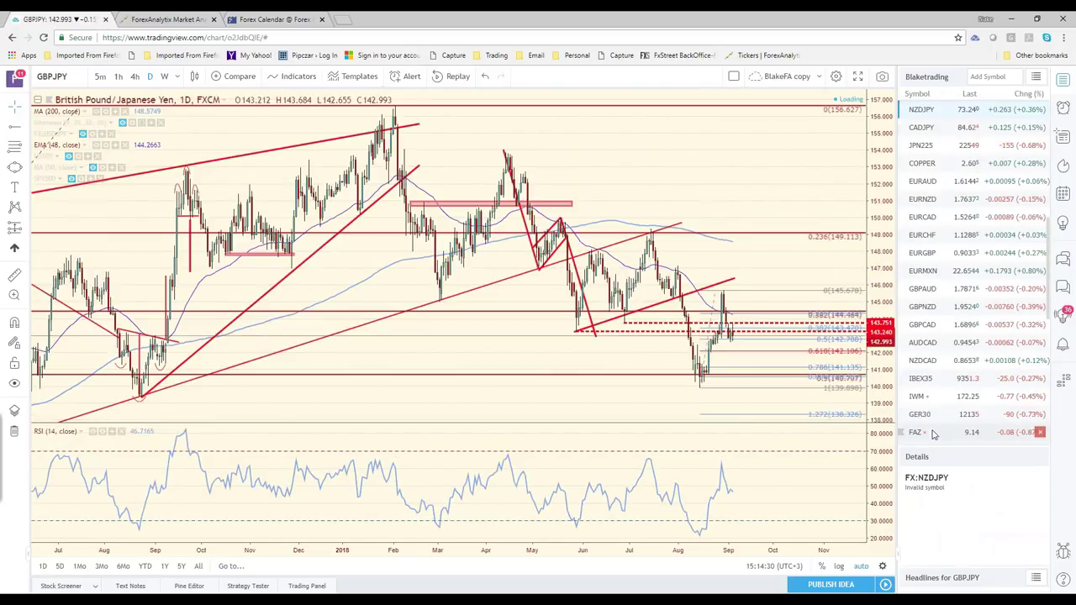
scroll(946, 336, up, 2)
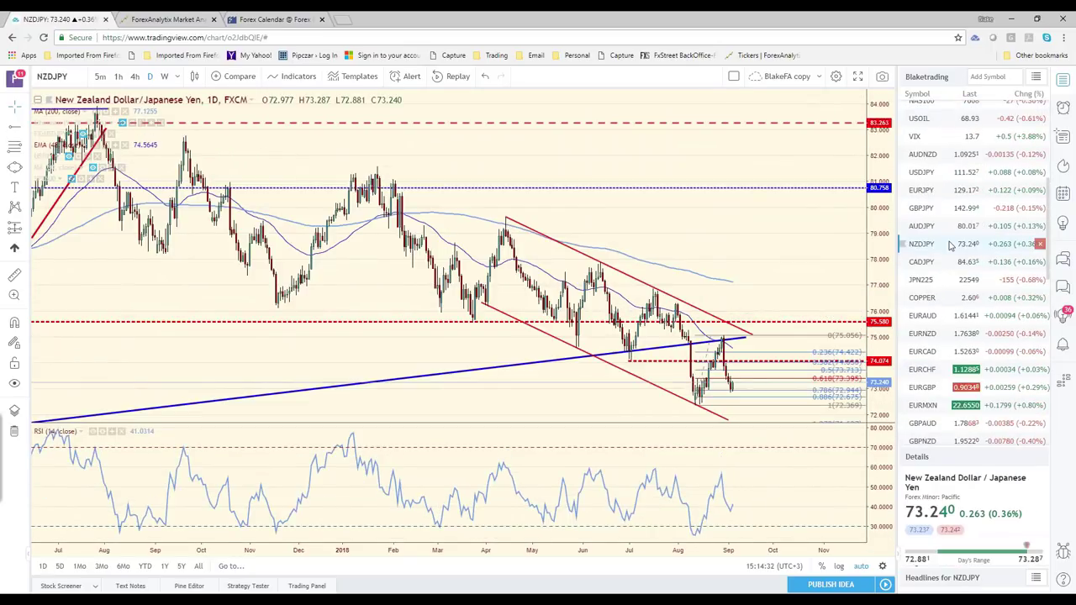
key(Up)
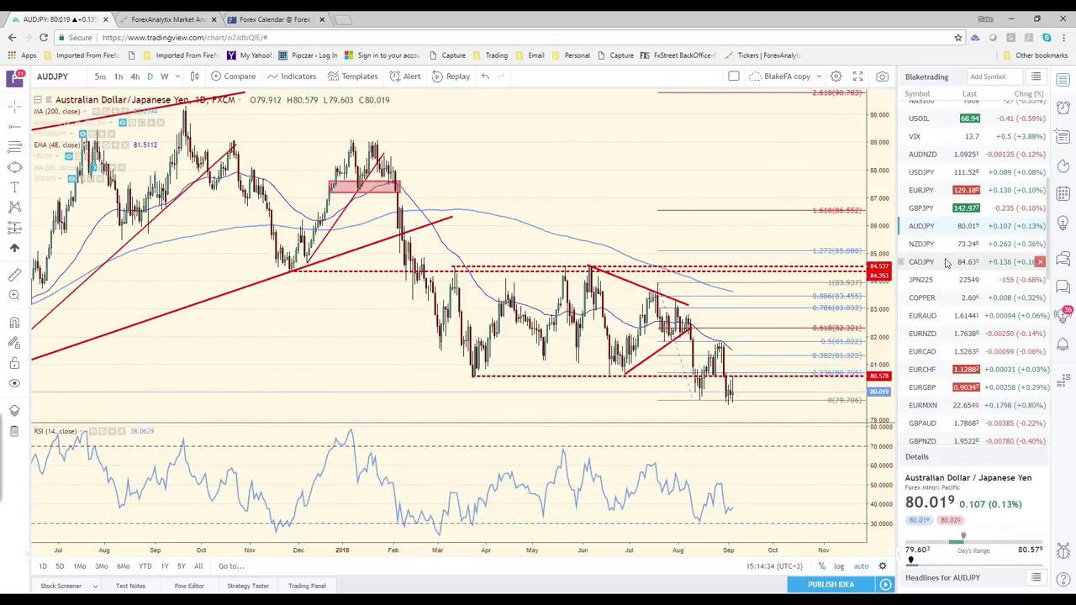
click(947, 263)
scroll(955, 272, up, 1)
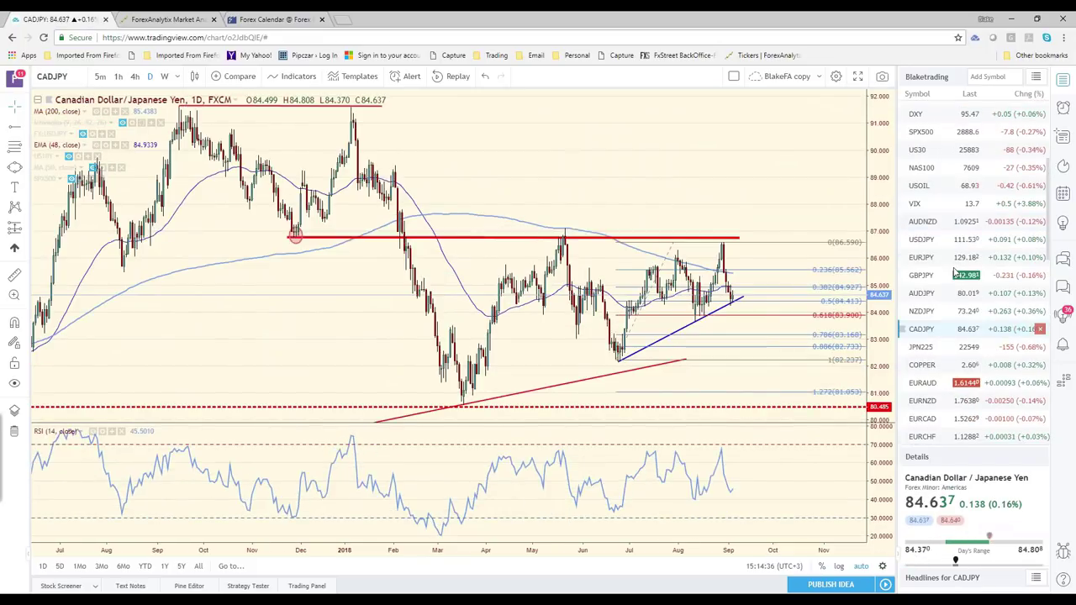
scroll(955, 277, up, 3)
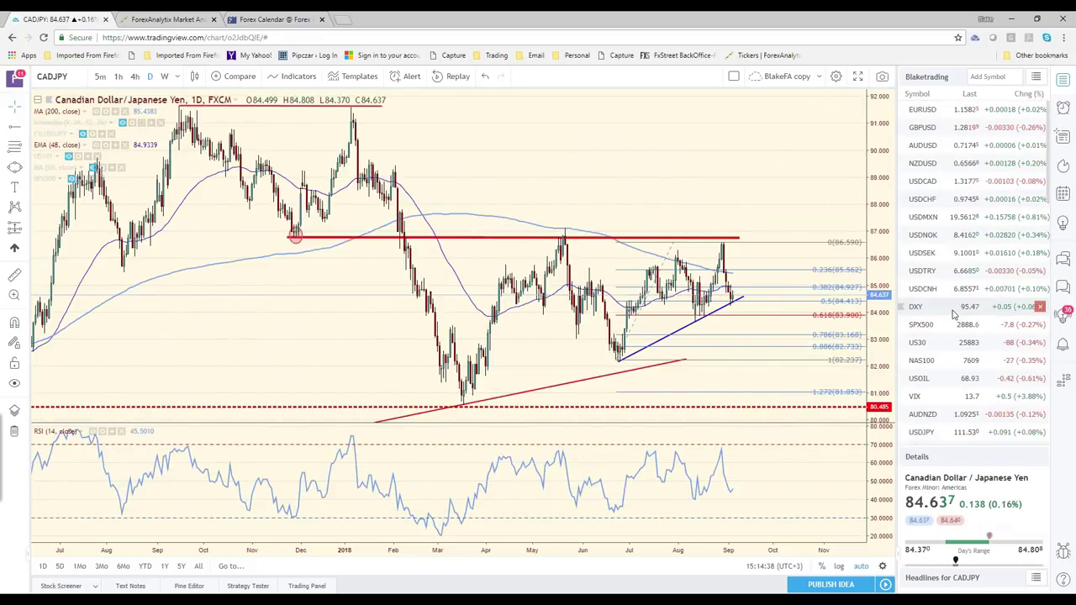
click(953, 309)
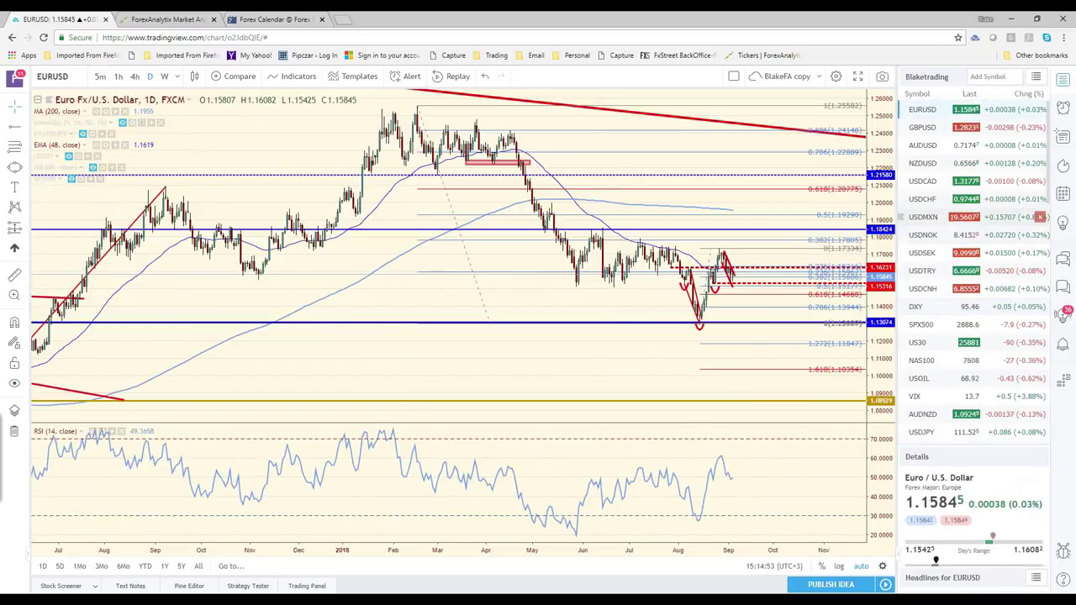
Step: Set EURUSD to the 240 (4-hour) interval, zoom around it, then load AUDUSD
text(240)
key(Return)
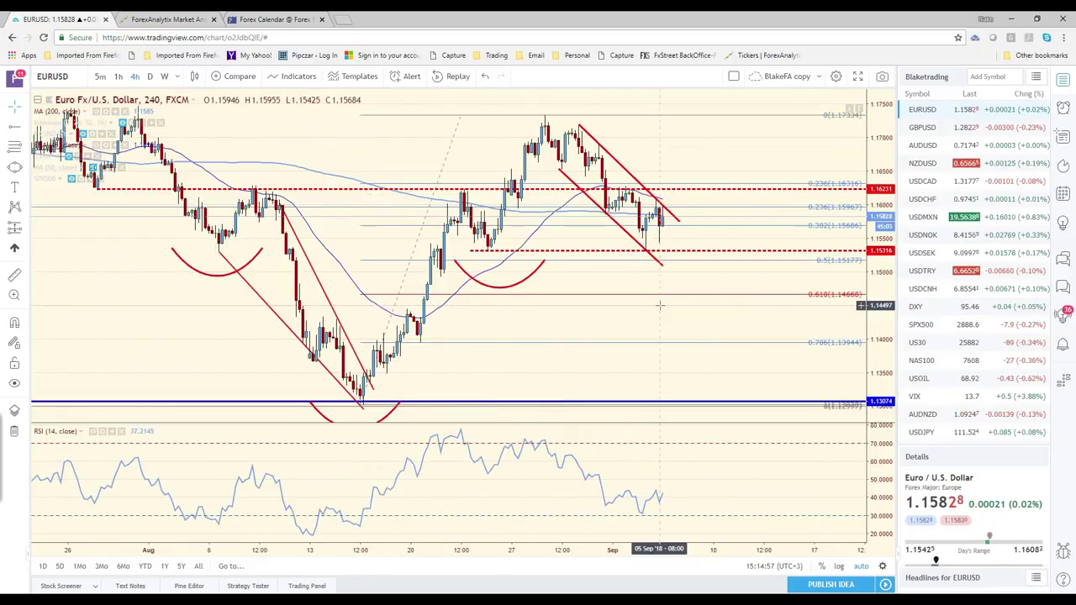
scroll(660, 305, up, 2)
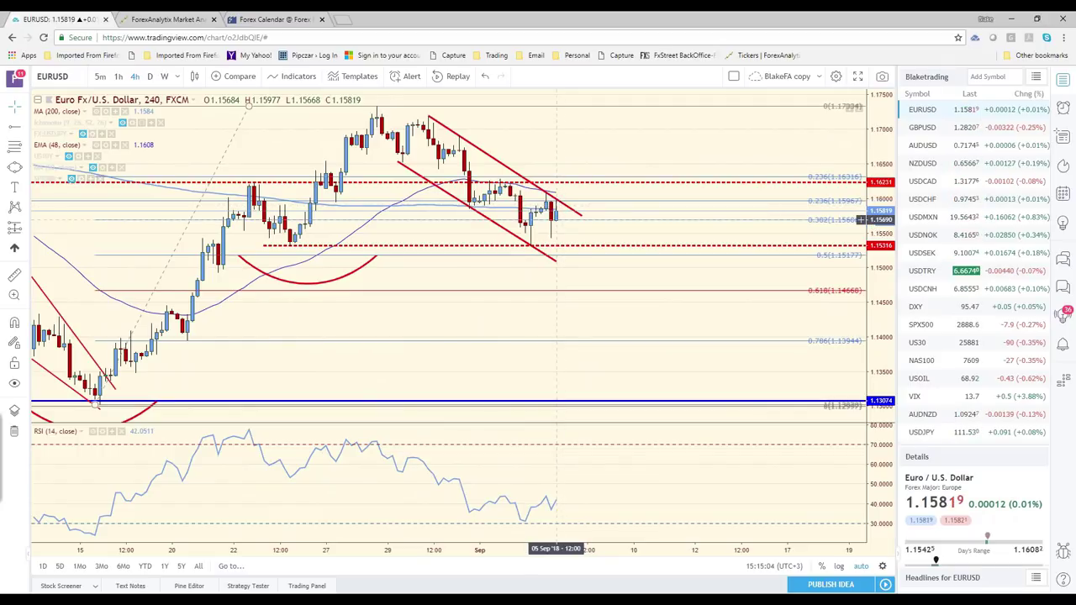
scroll(572, 231, down, 3)
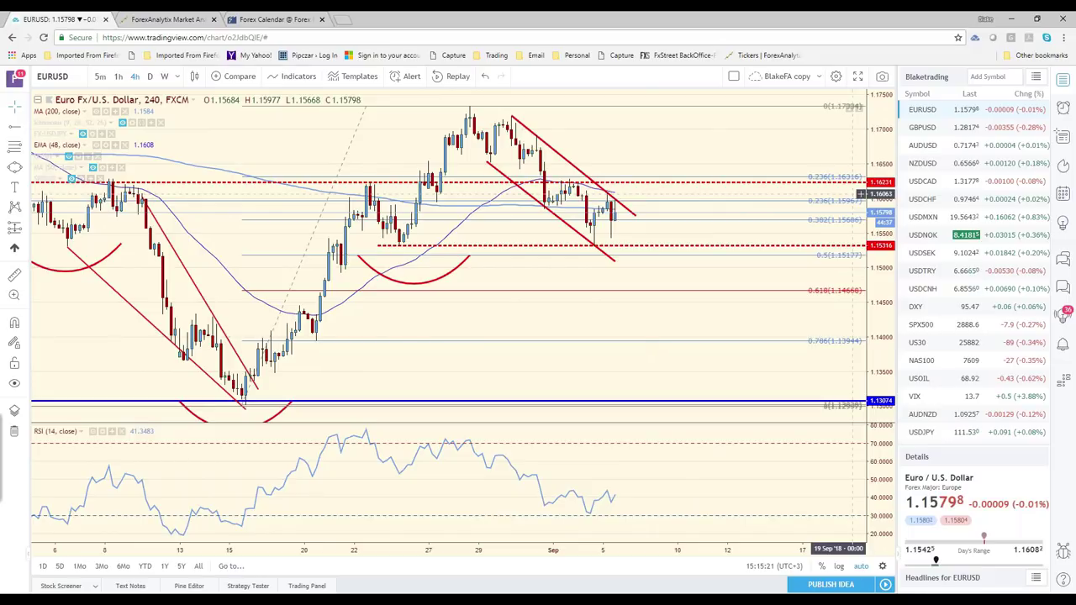
click(933, 144)
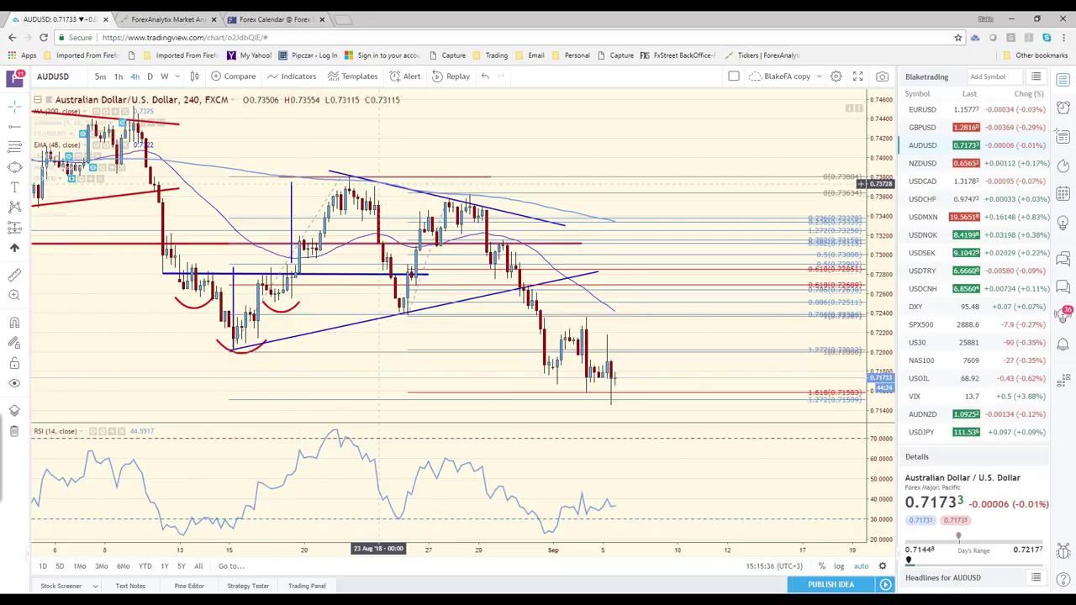
Step: Zoom AUDUSD, step down to NZDUSD, then load the IT10 Italy 10-year bond chart
scroll(379, 183, down, 2)
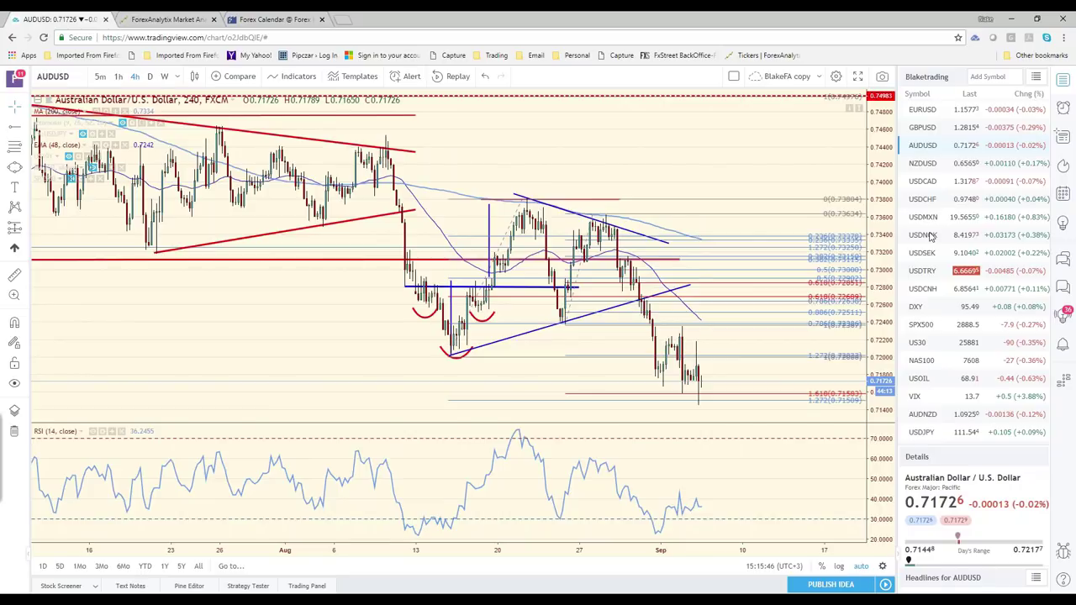
key(Down)
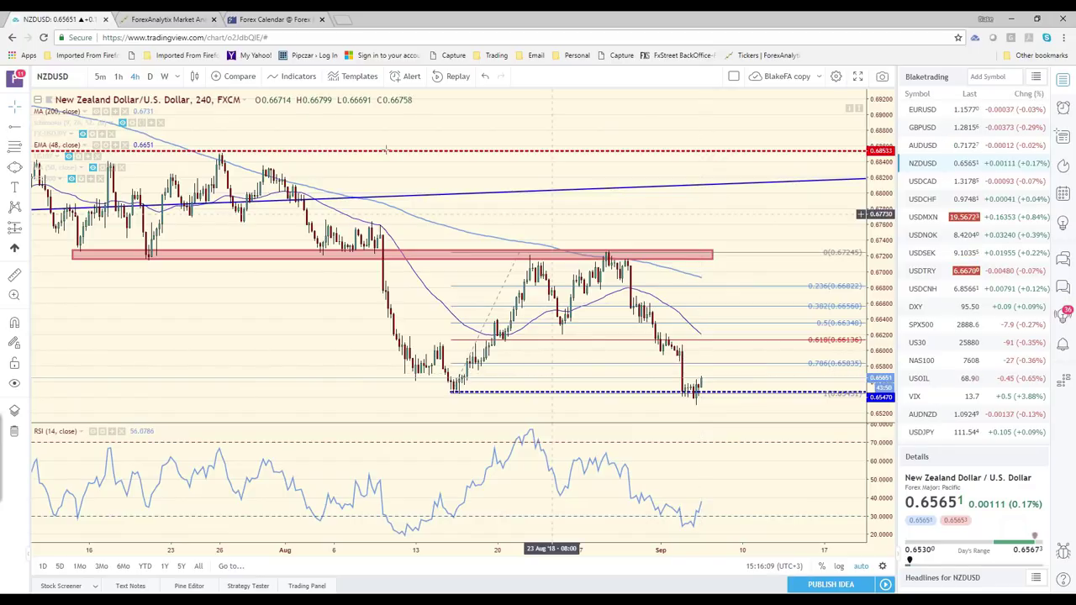
click(74, 76)
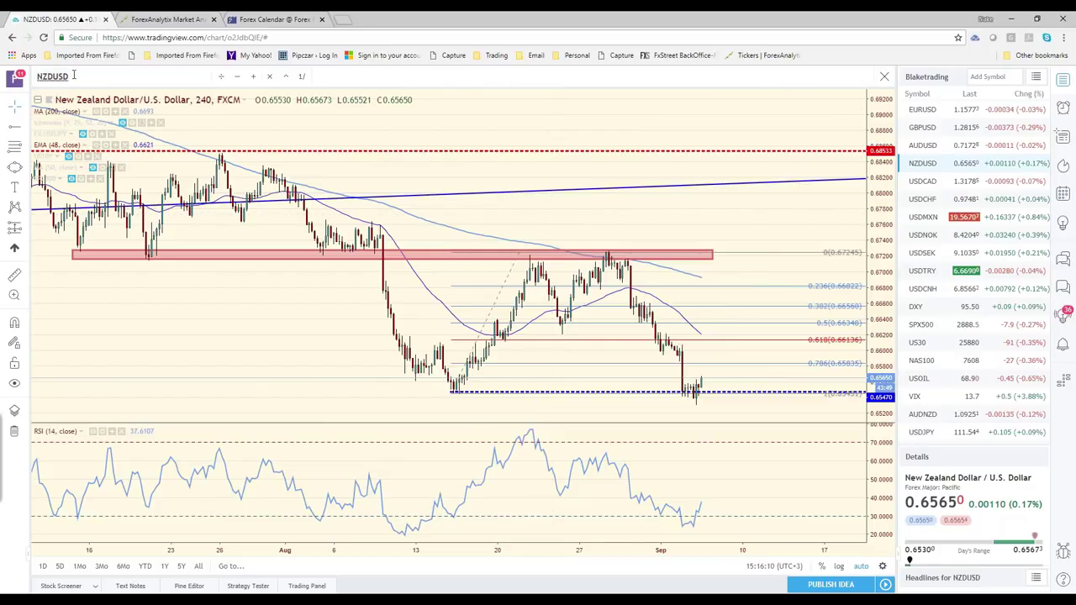
text(IT)
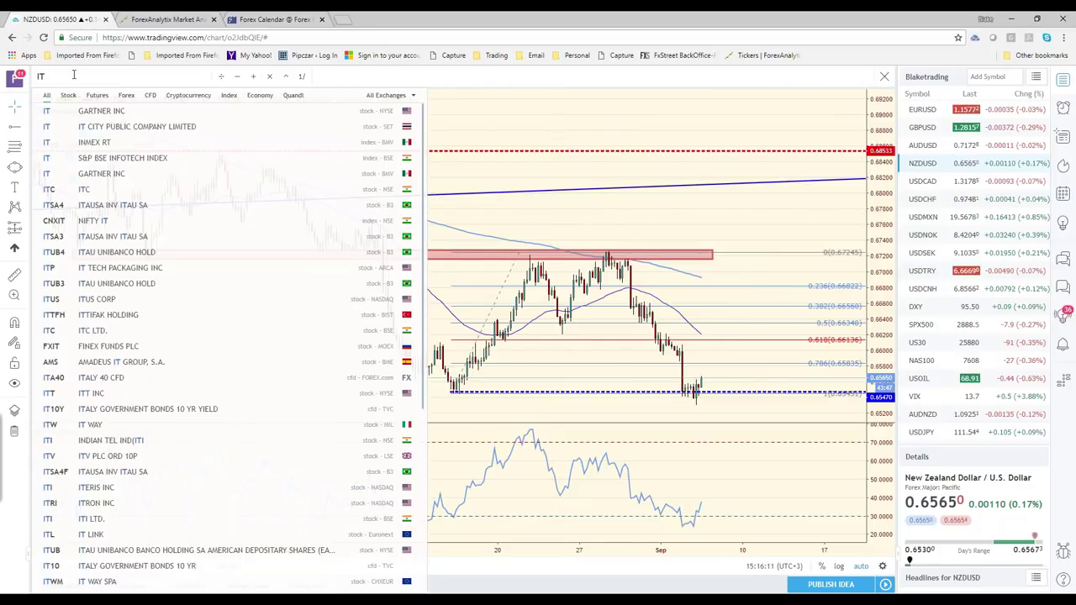
text(10)
key(Return)
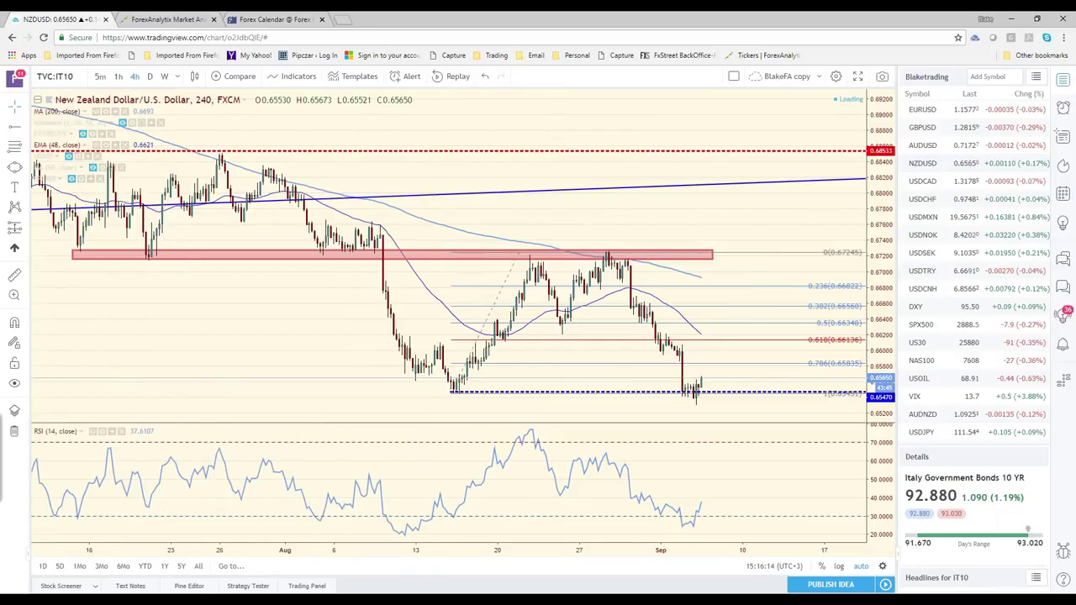
Step: Put the IT10 bond chart on daily candles, zoom in, then begin a new symbol search
click(150, 77)
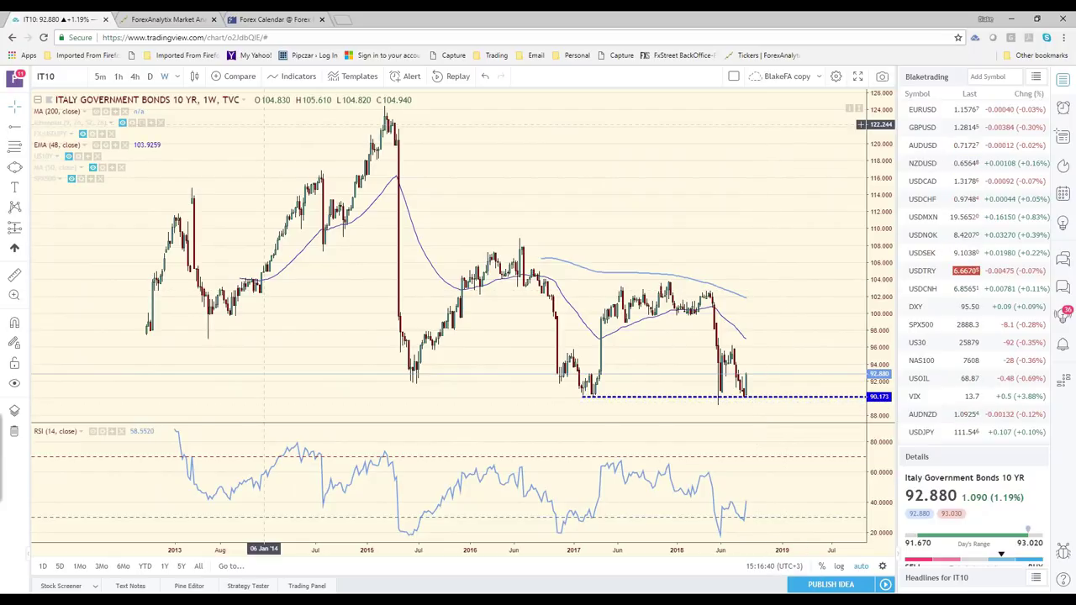
scroll(517, 240, up, 5)
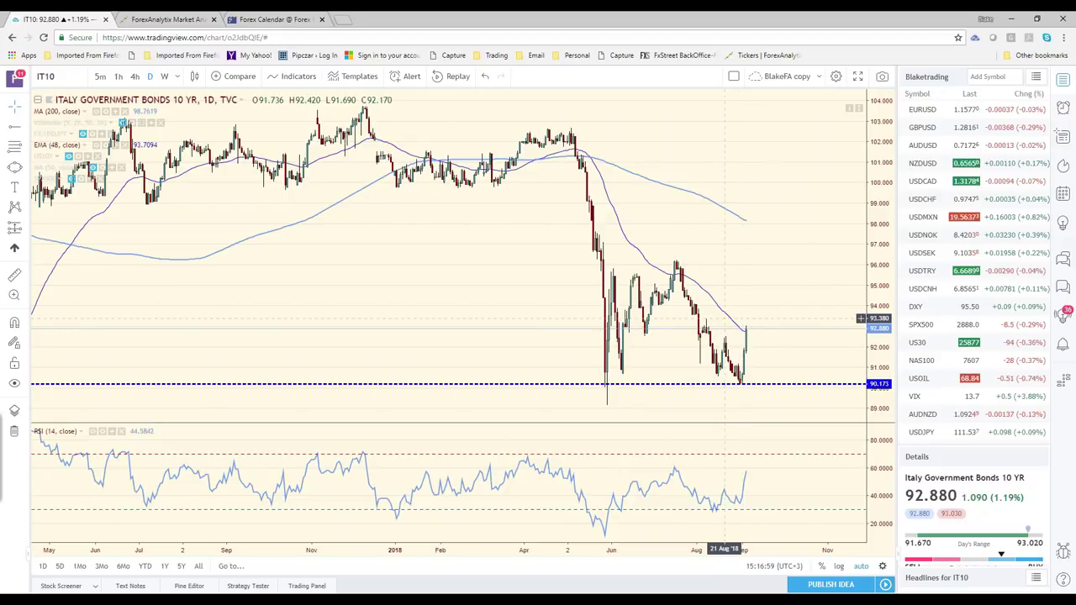
click(64, 72)
Step: Load the USDZAR, USDMXN and USDTRY daily charts in turn via the symbol box
text(USD)
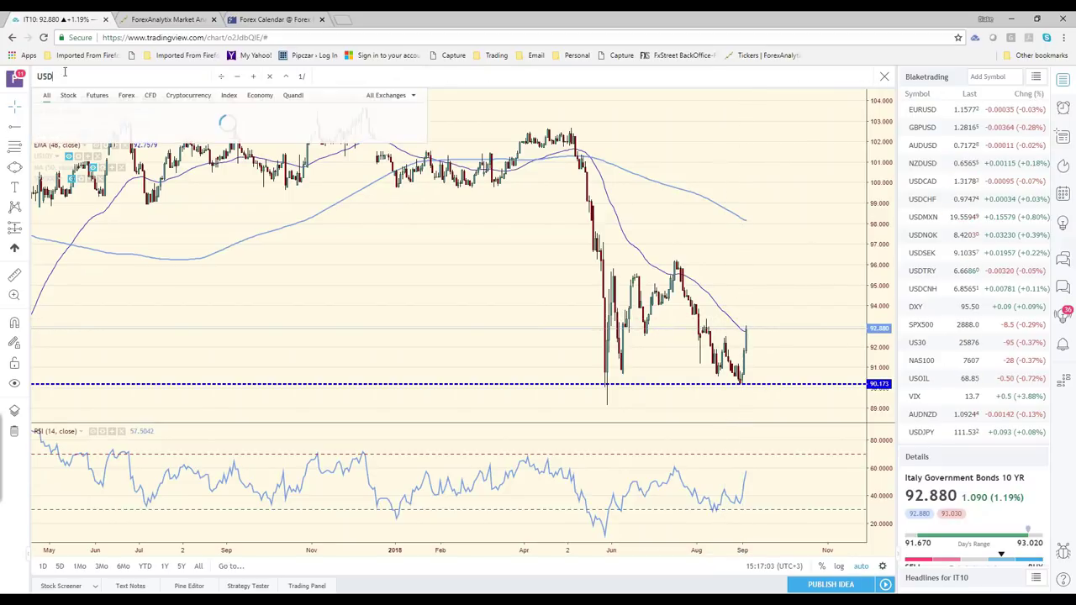
text(ZAR)
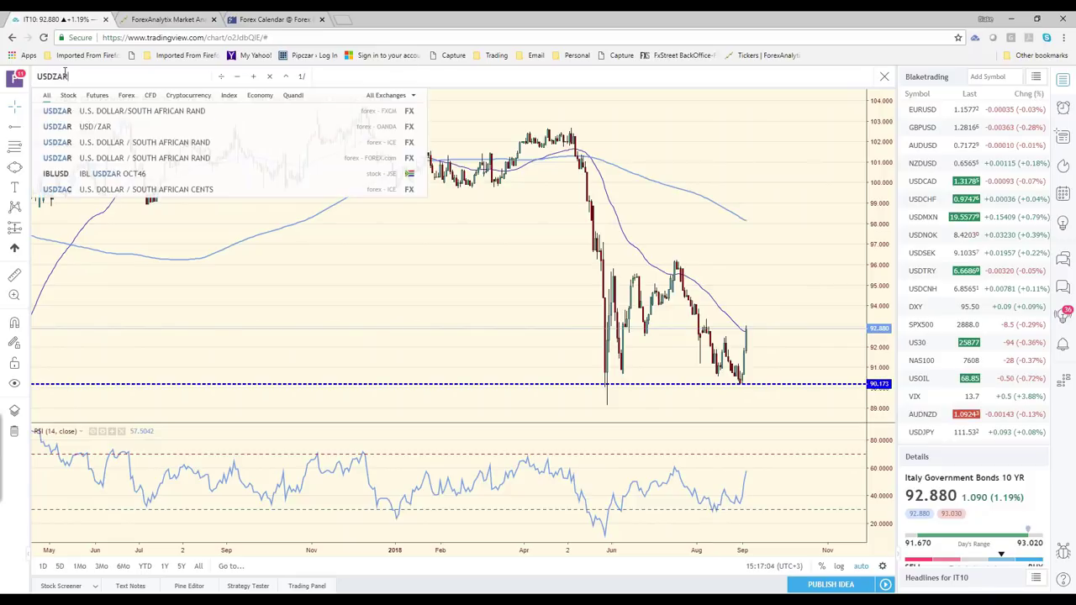
key(Return)
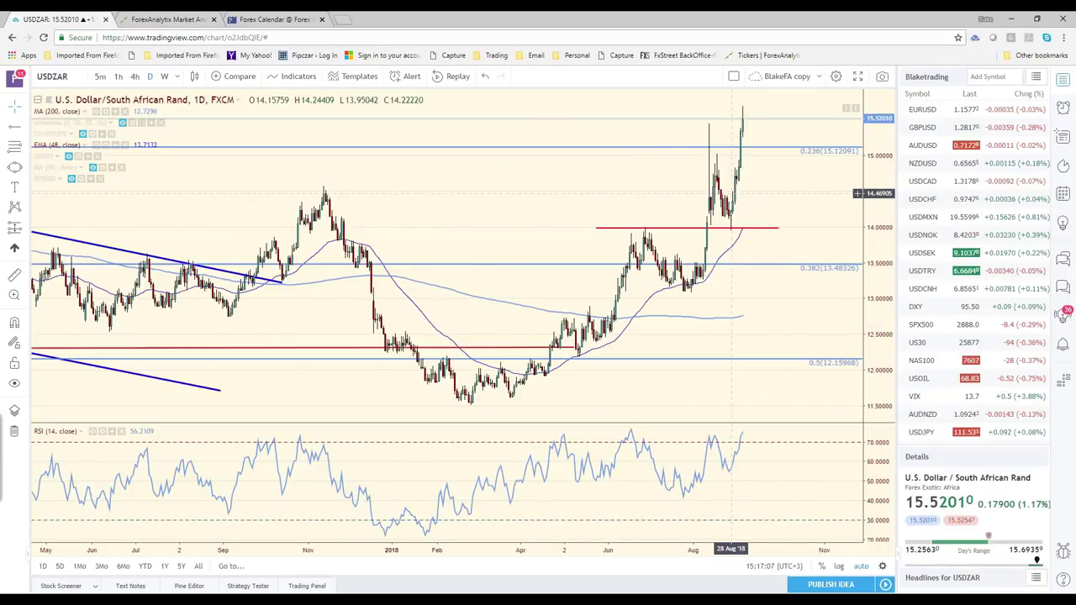
click(71, 76)
text(USDM)
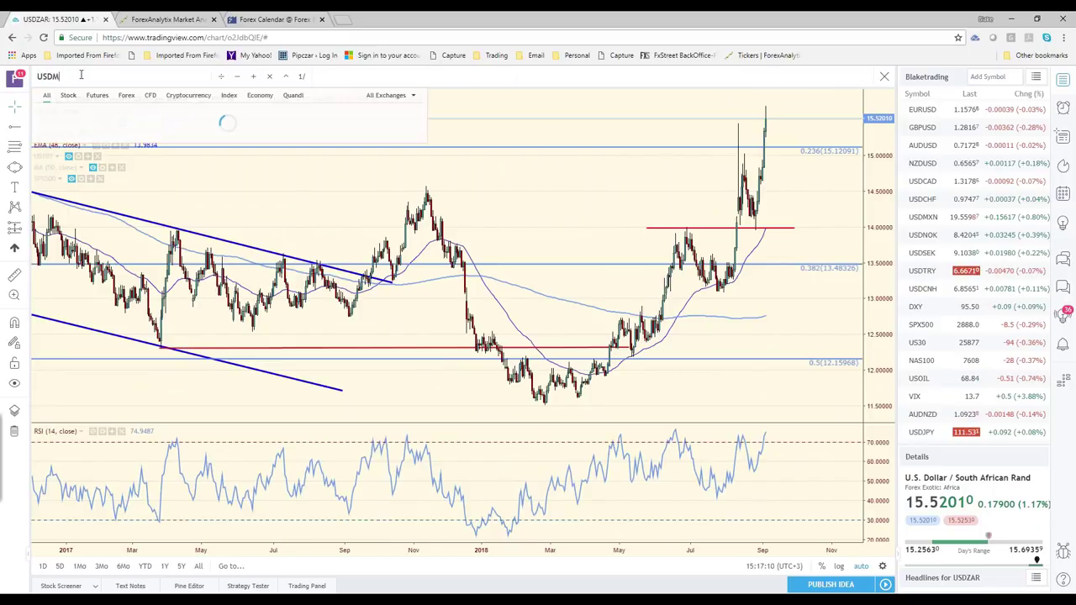
key(Return)
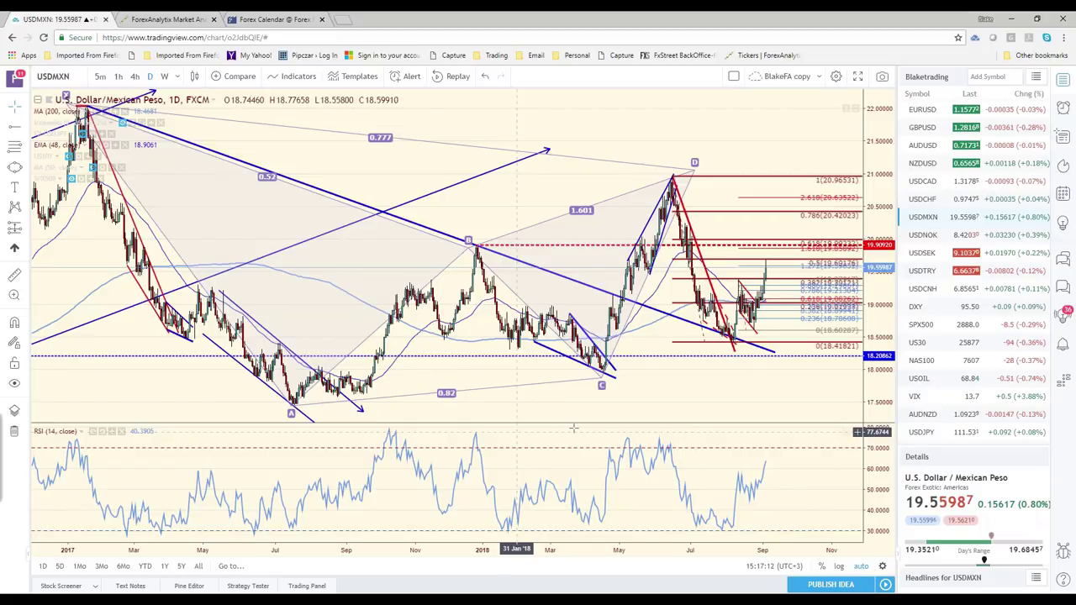
scroll(565, 257, up, 3)
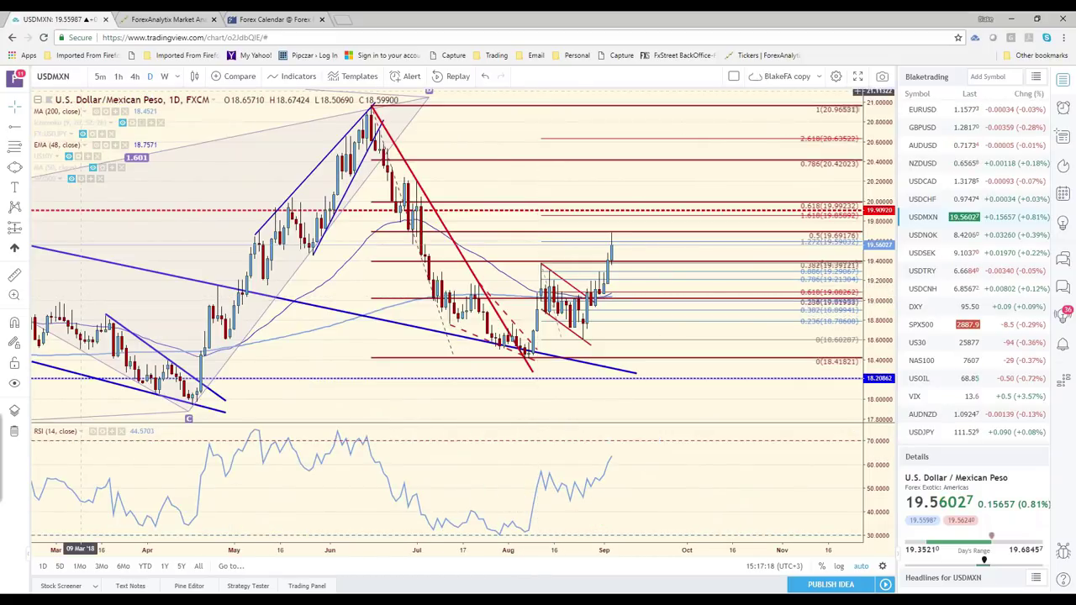
text(USD)
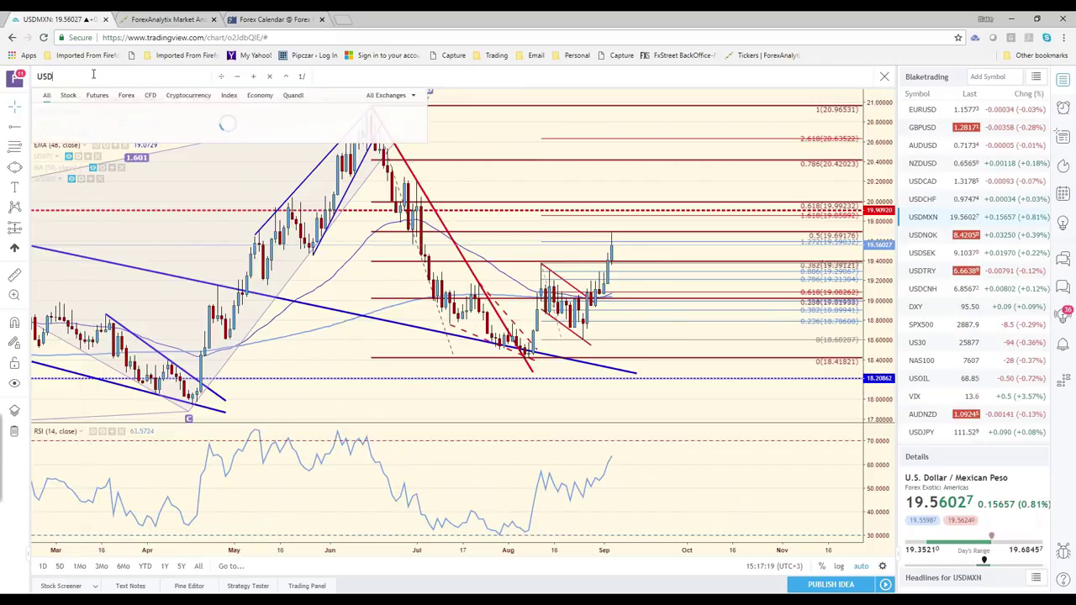
text(TRY)
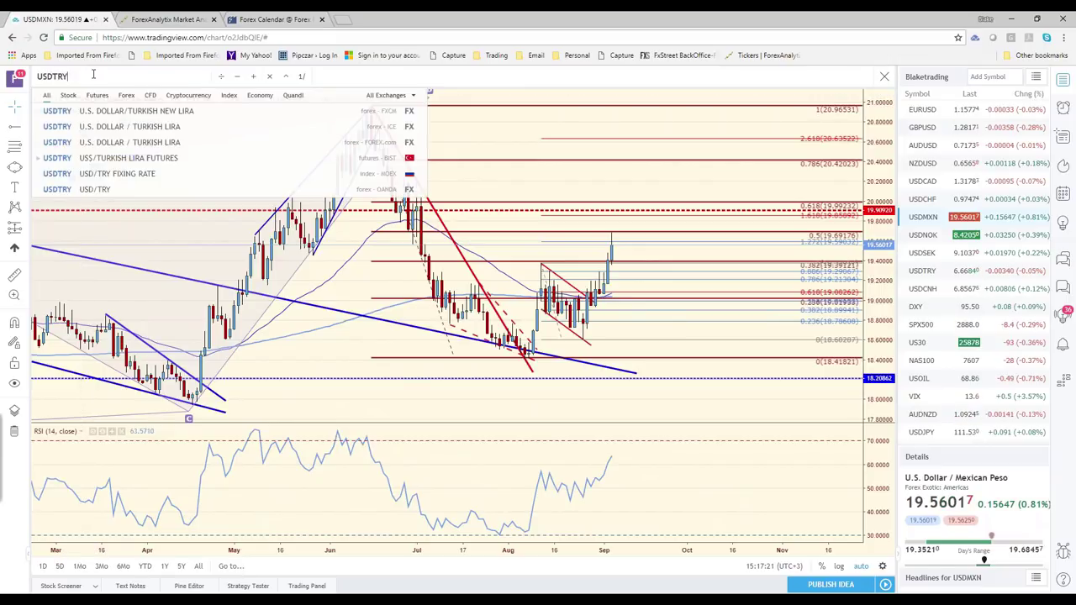
key(Return)
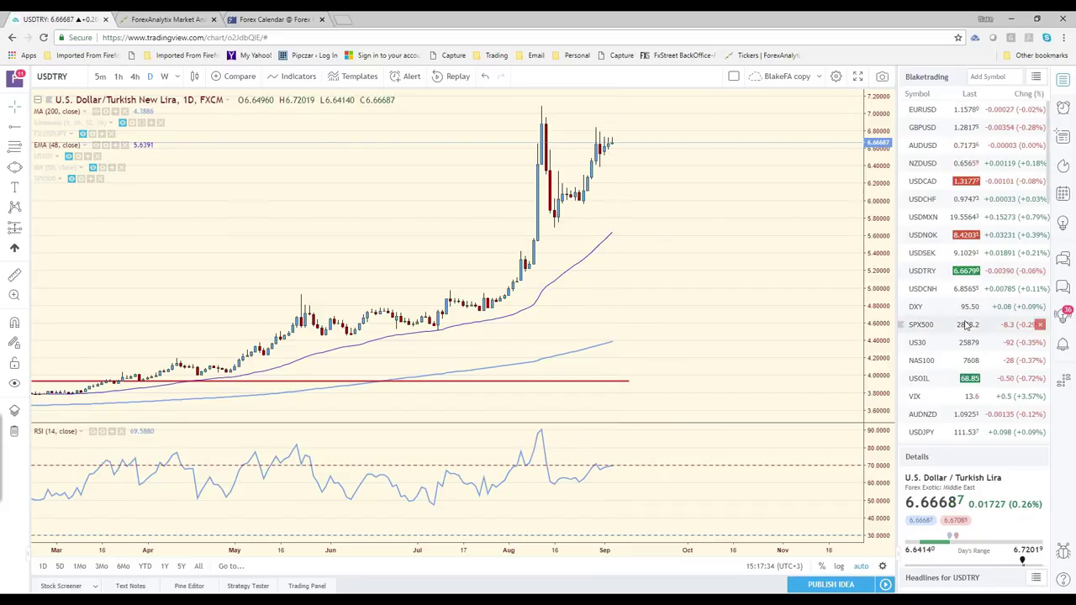
Step: Load USDCNH from the watchlist and zoom out to show price since early 2018
click(965, 288)
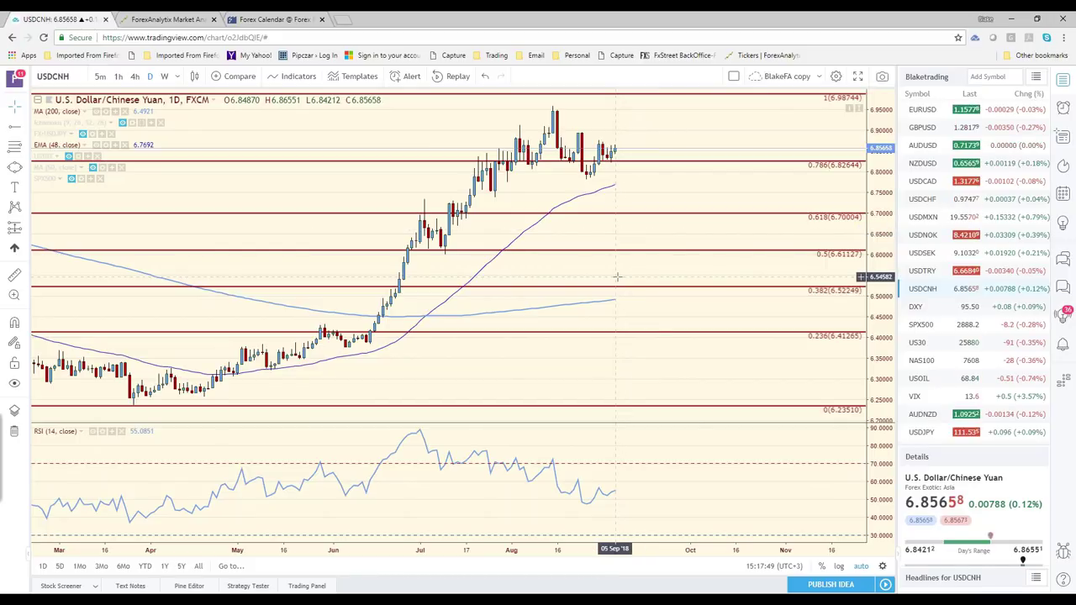
scroll(618, 277, down, 1)
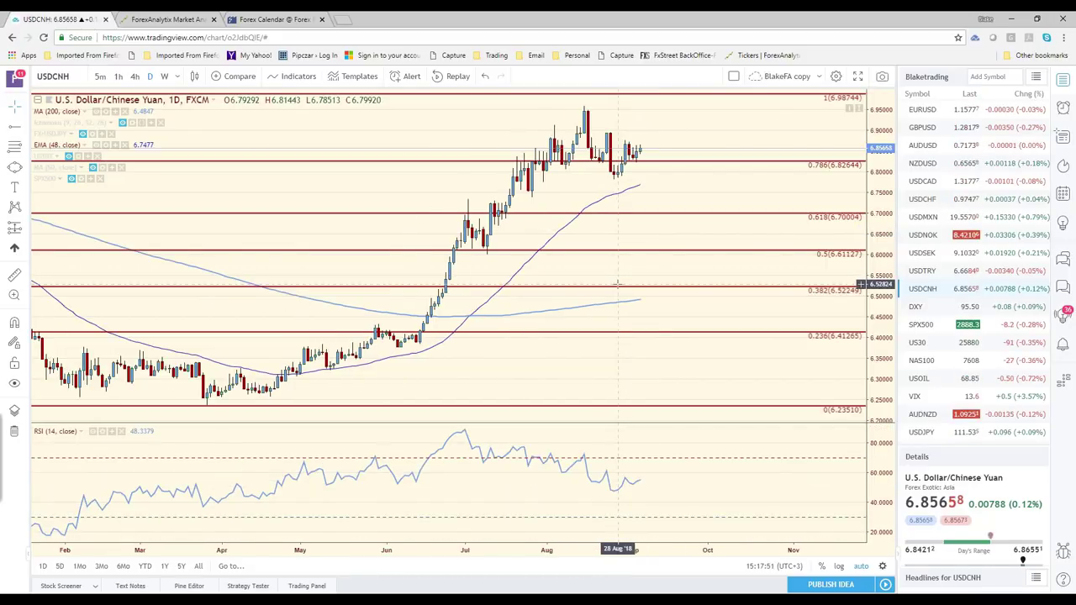
scroll(618, 284, down, 1)
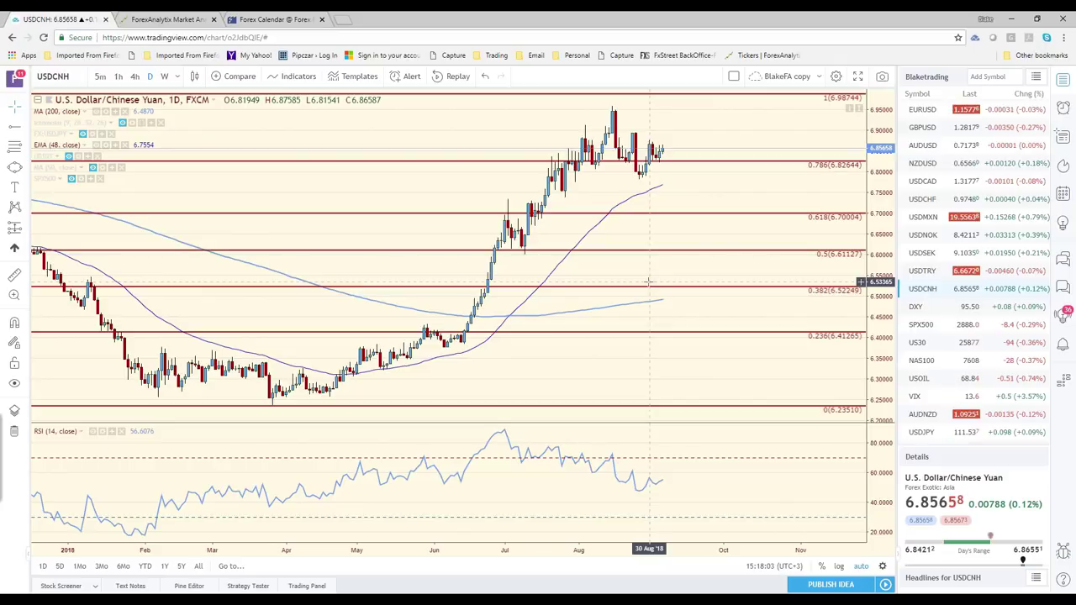
Step: Load USDCAD and zoom and pan to focus on April through September 2018
click(934, 181)
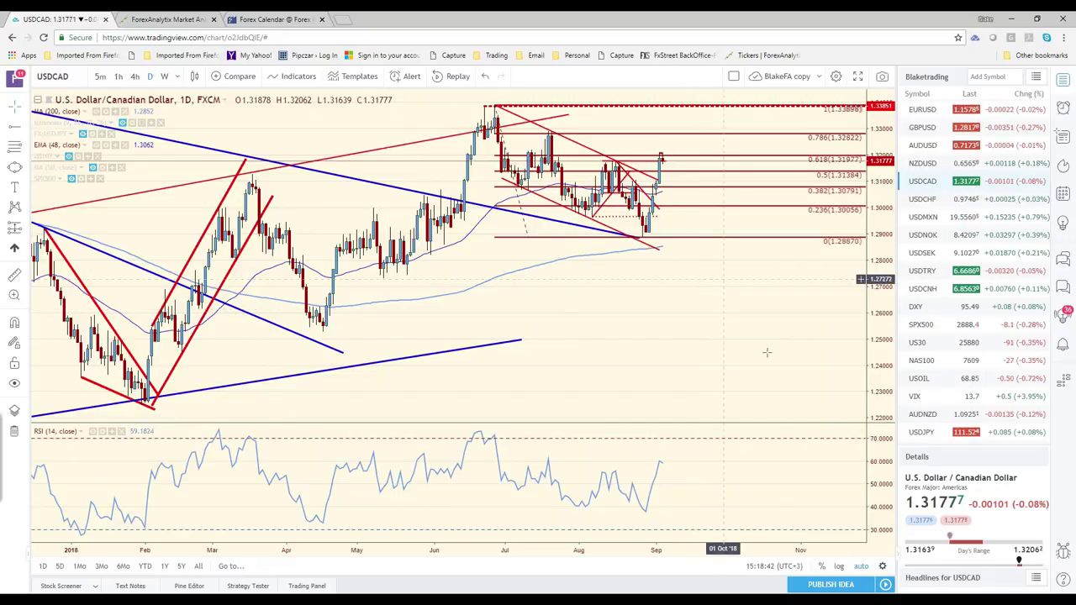
scroll(767, 352, up, 2)
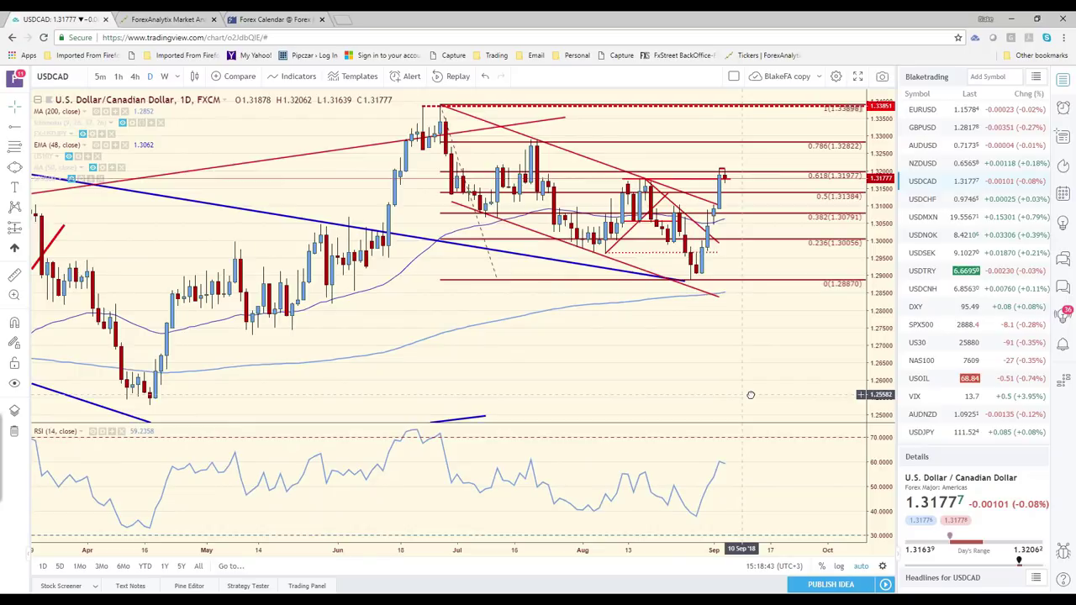
scroll(757, 256, left, 2)
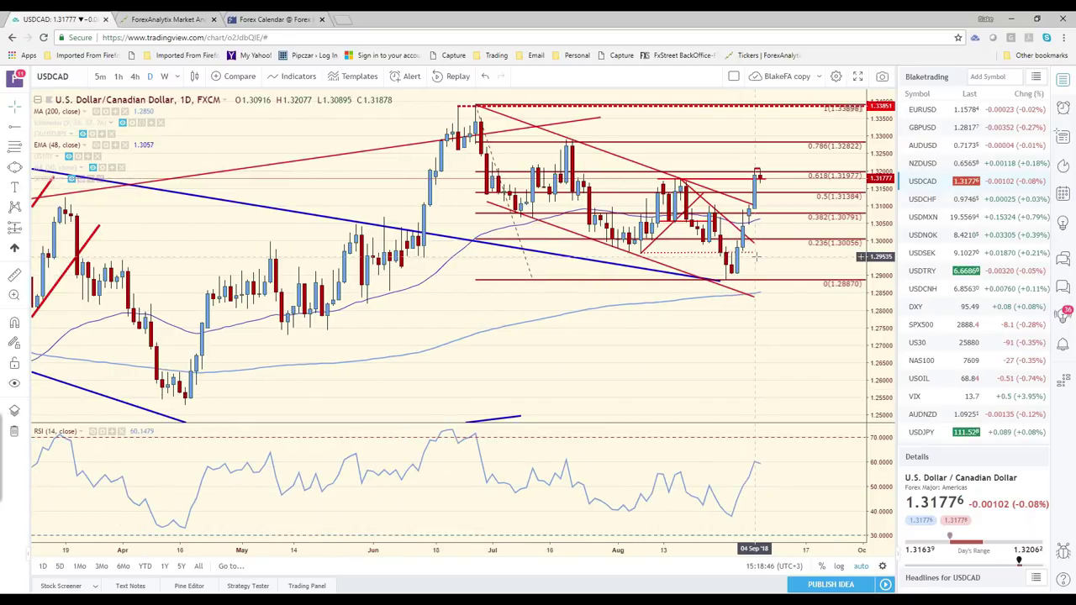
scroll(661, 276, up, 2)
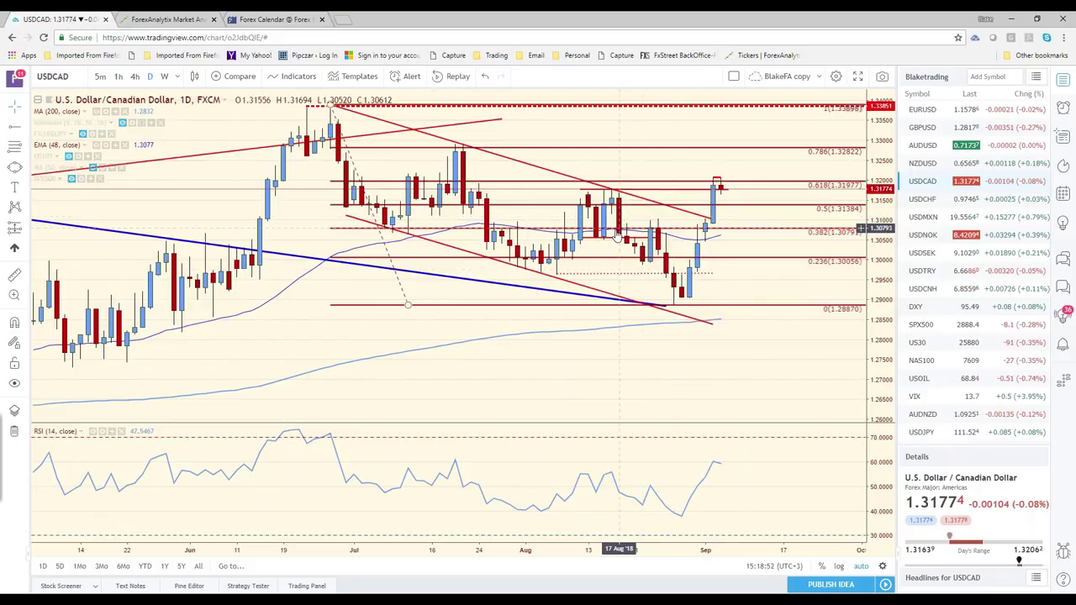
scroll(618, 236, down, 2)
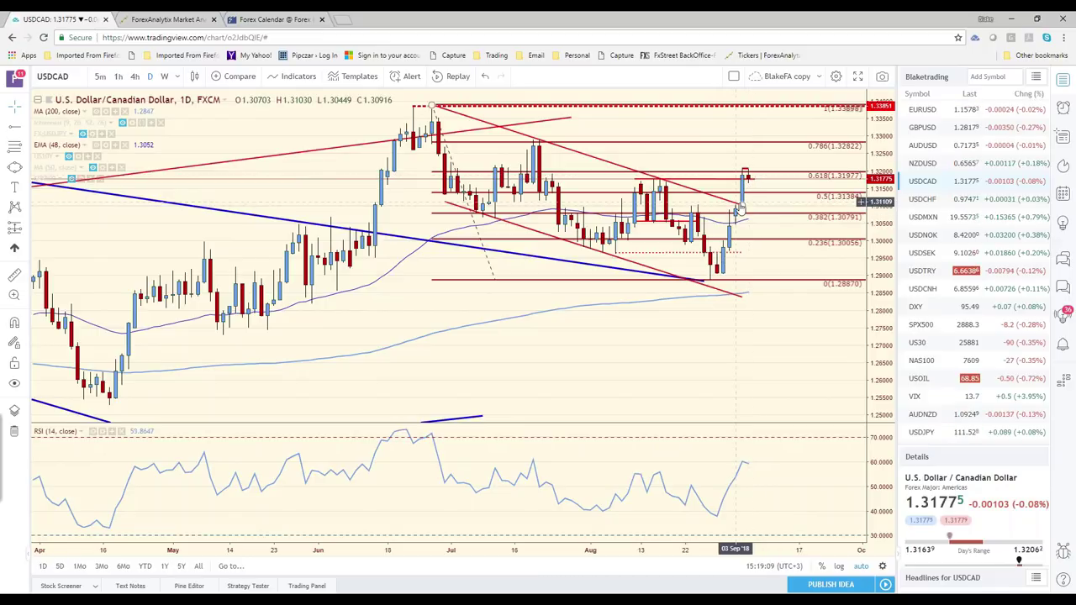
Step: Extend the red downtrend line rightward and draw a short horizontal level near 1.3098
drag(742, 208, 780, 217)
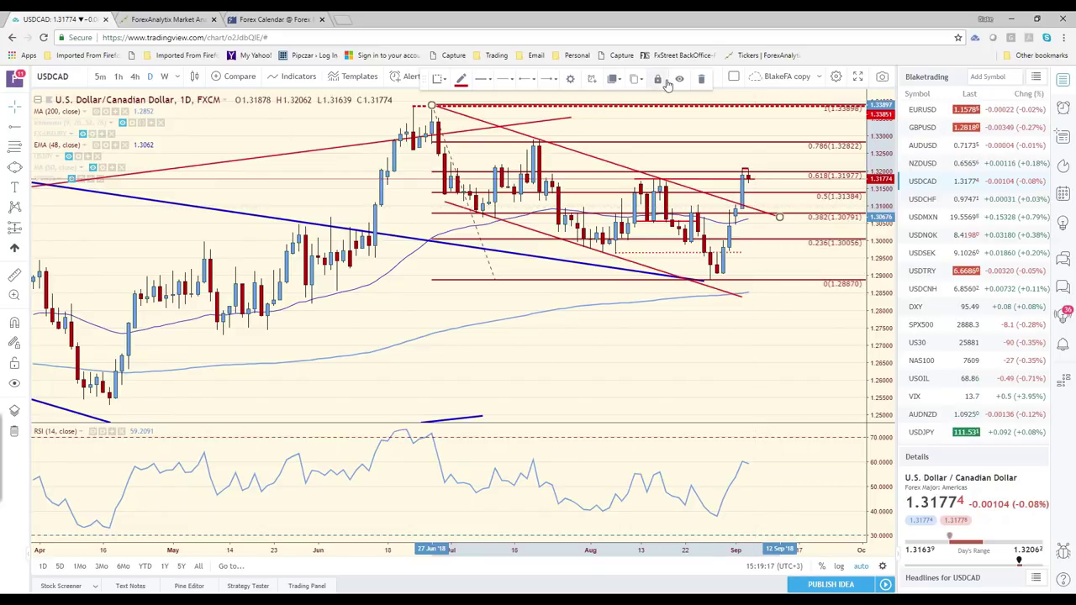
drag(672, 207, 792, 207)
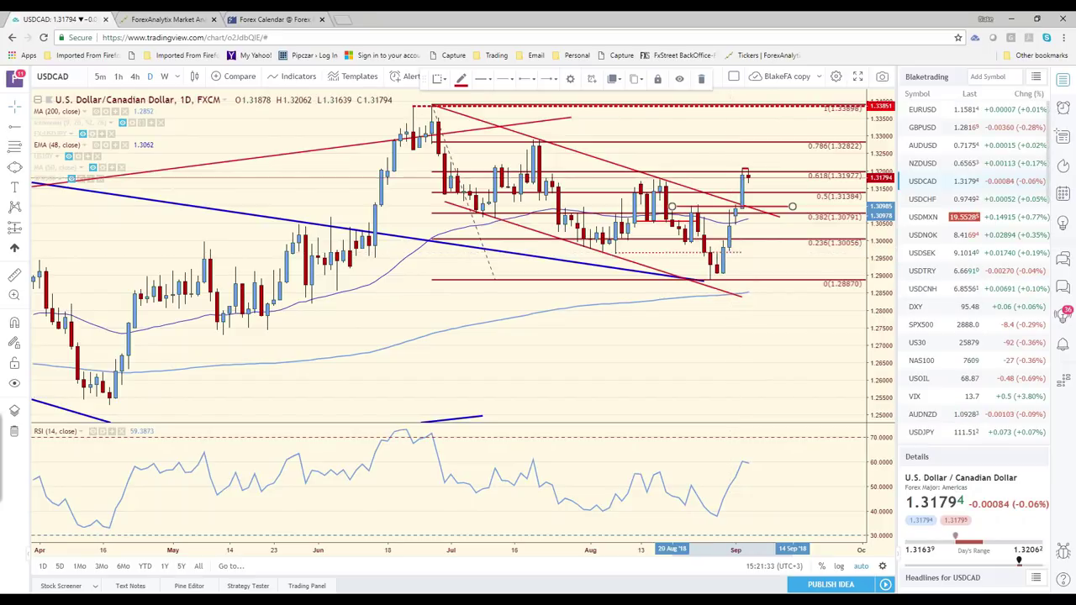
Step: Zoom in, put USDCAD on 4-hour candles, and compress the price scale to fit the fibs
scroll(715, 240, up, 2)
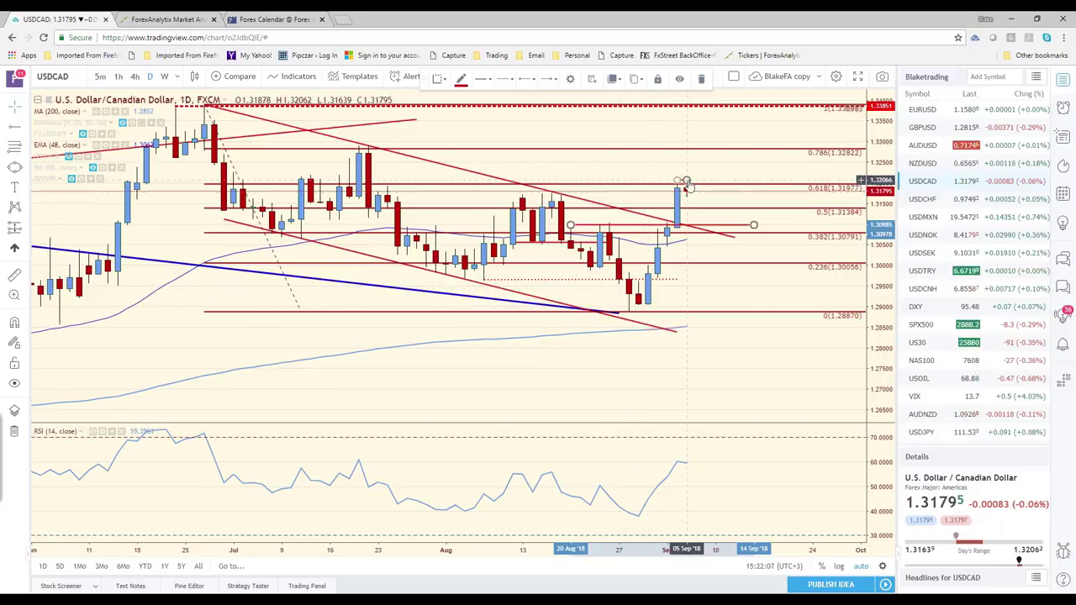
click(135, 76)
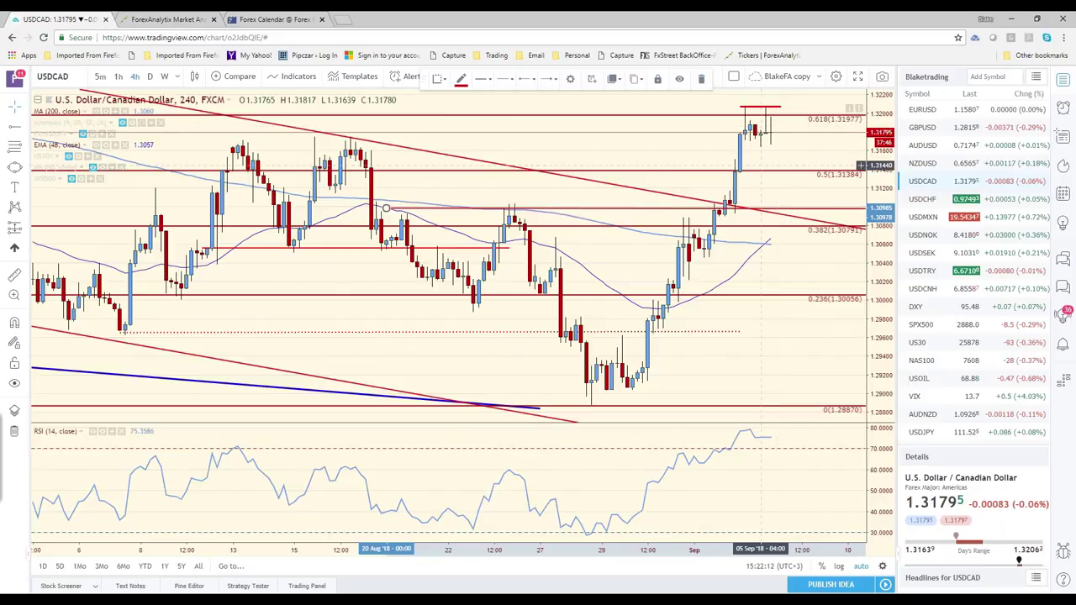
drag(881, 168, 881, 197)
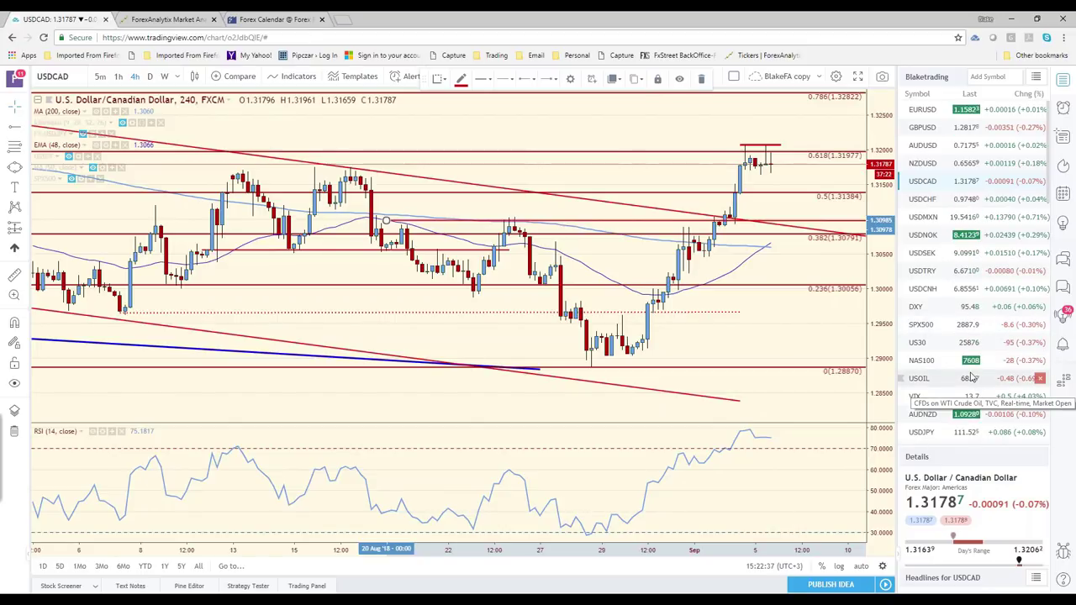
Step: Scroll the watchlist down and load the BTCUSD 4-hour Bitstamp chart
scroll(971, 378, down, 1)
scroll(967, 367, down, 3)
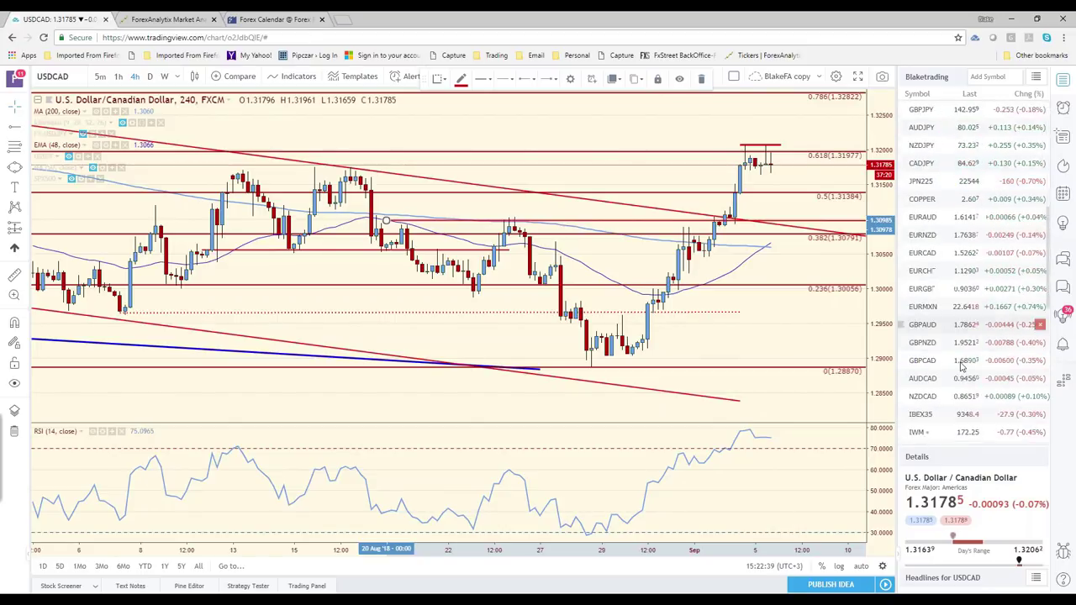
scroll(963, 366, down, 3)
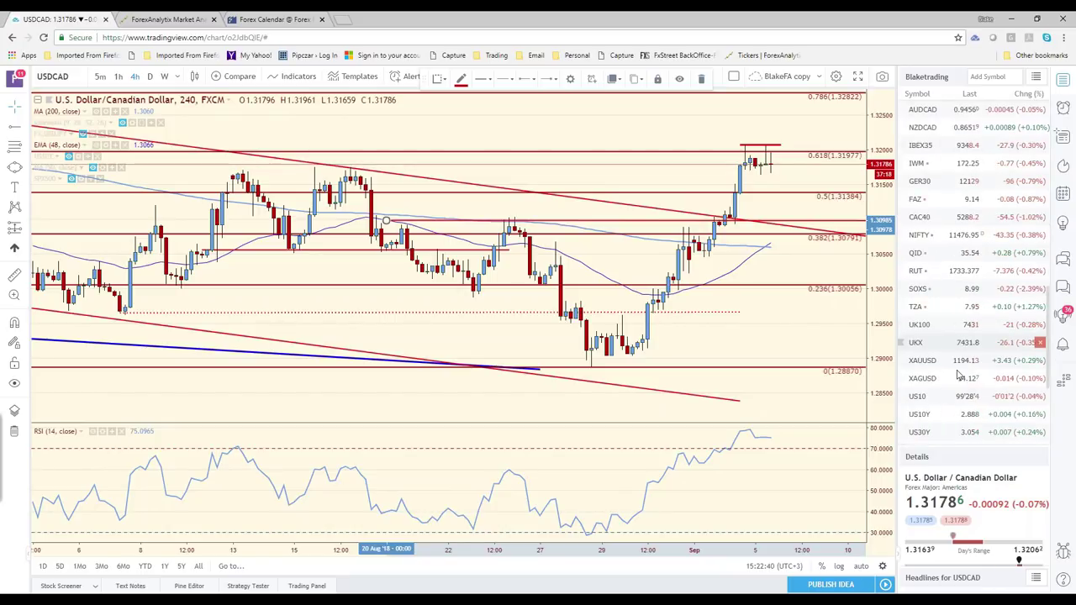
scroll(959, 376, down, 1)
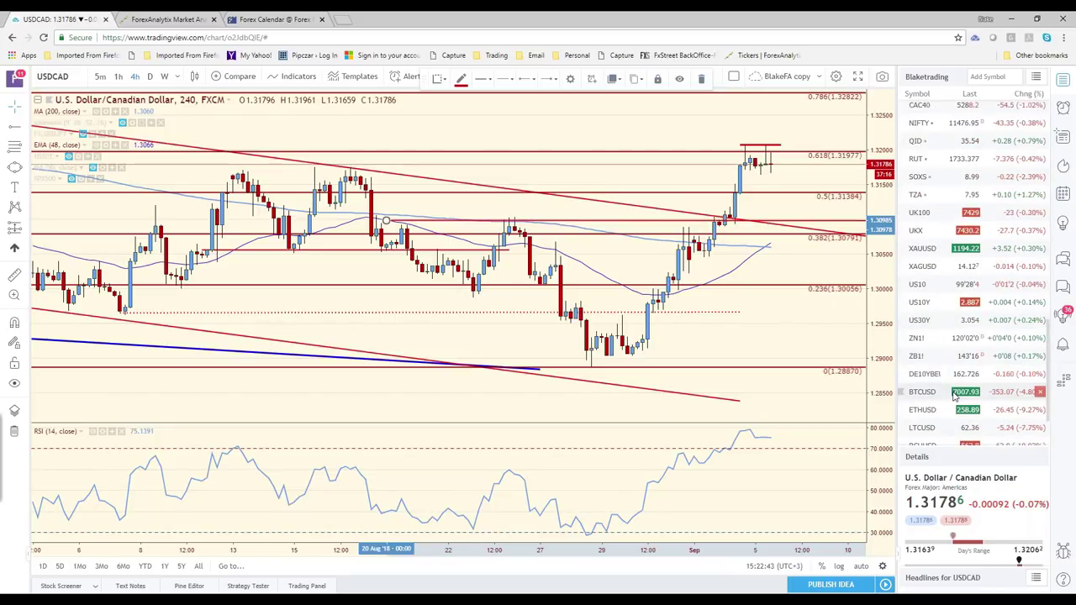
click(956, 398)
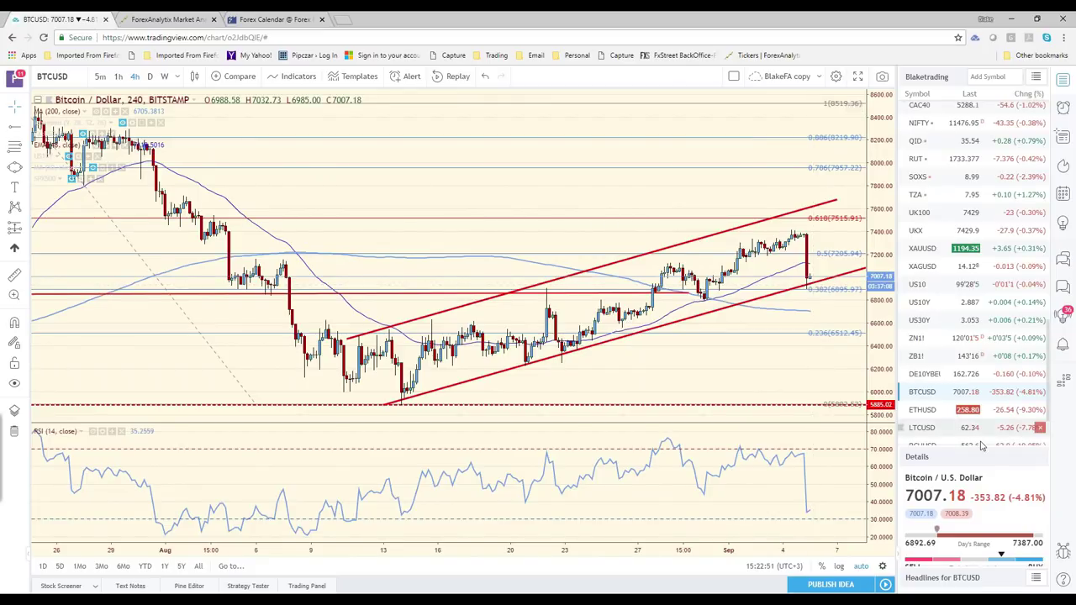
Step: Load the ETHUSD 4-hour chart, then switch to the ForexAnalytix dashboard
click(959, 410)
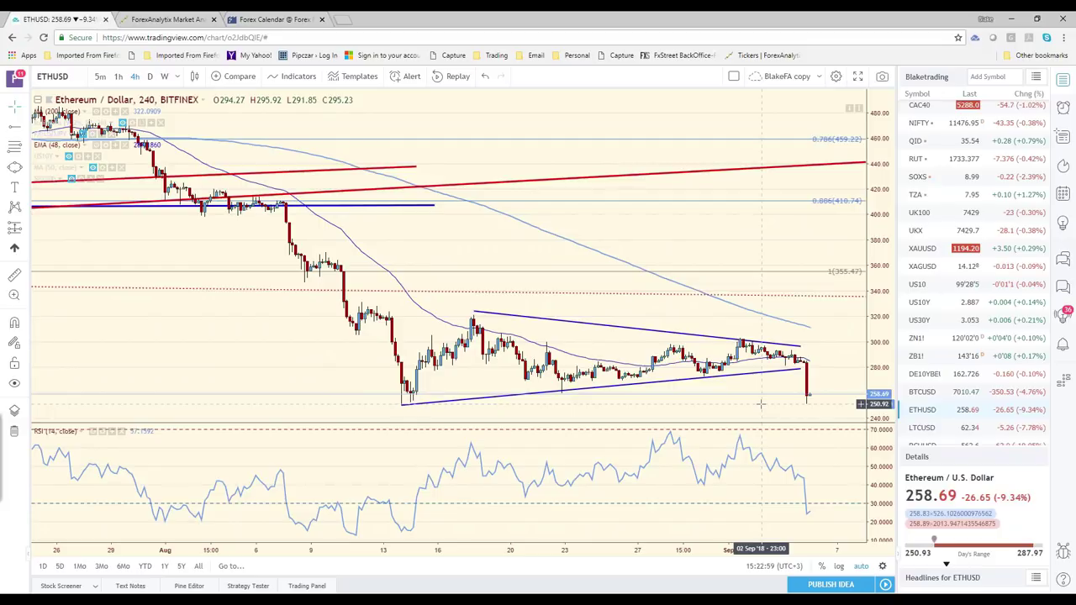
click(164, 19)
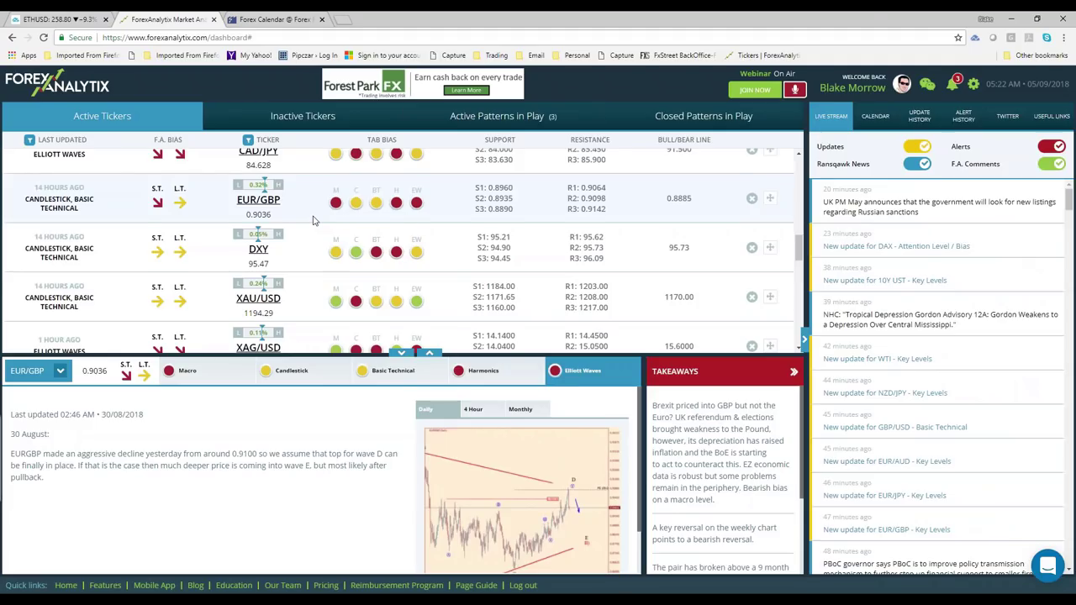
Step: View ForexAnalytix's enlarged ETH/USD analysis chart, then return to TradingView's ETHUSD chart
scroll(312, 220, down, 5)
click(259, 245)
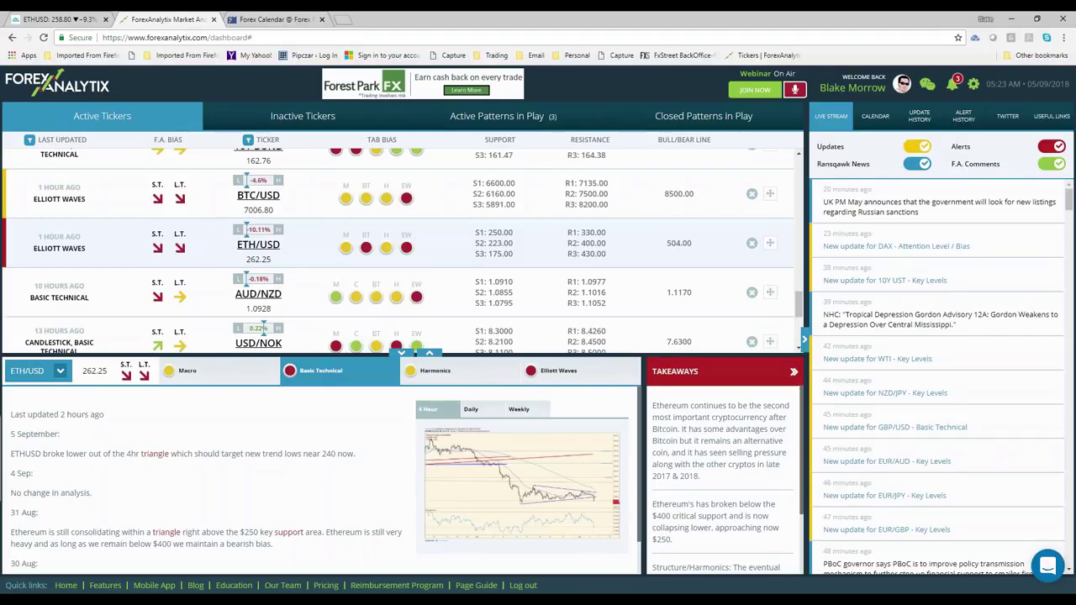
click(522, 483)
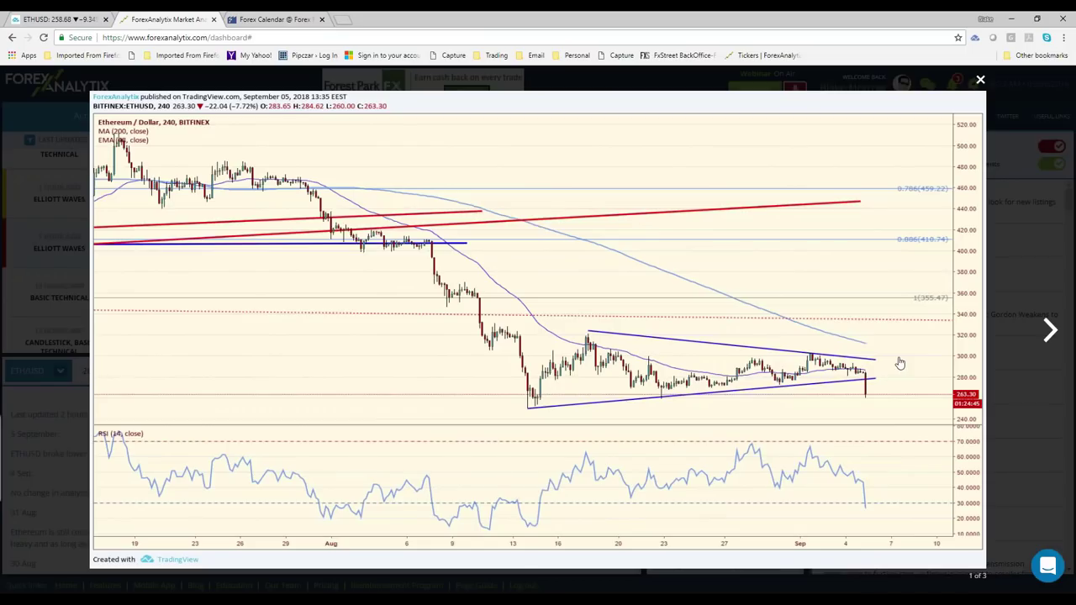
key(Escape)
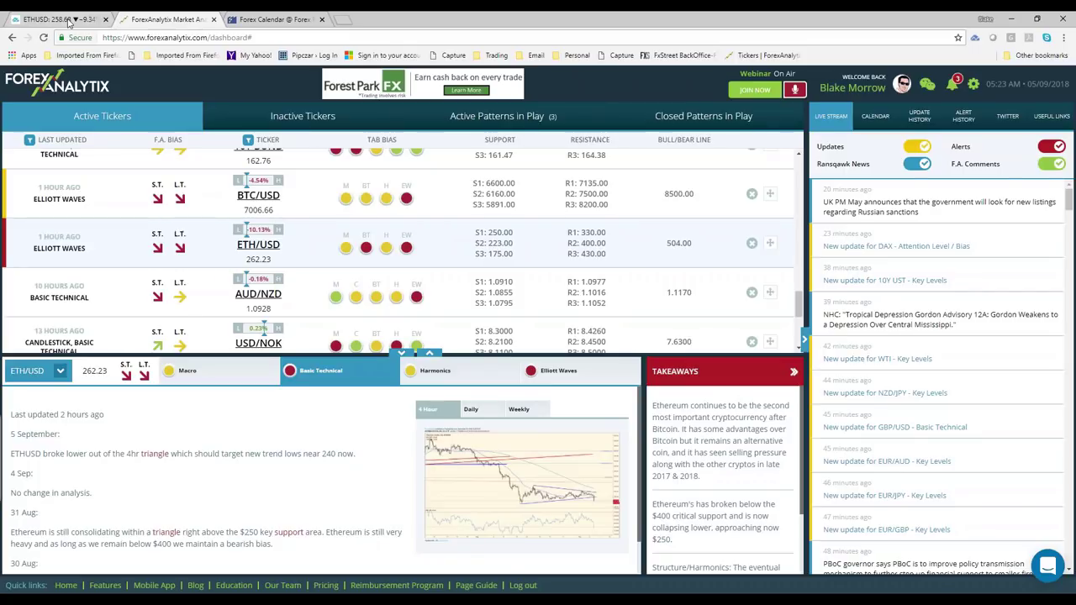
click(69, 20)
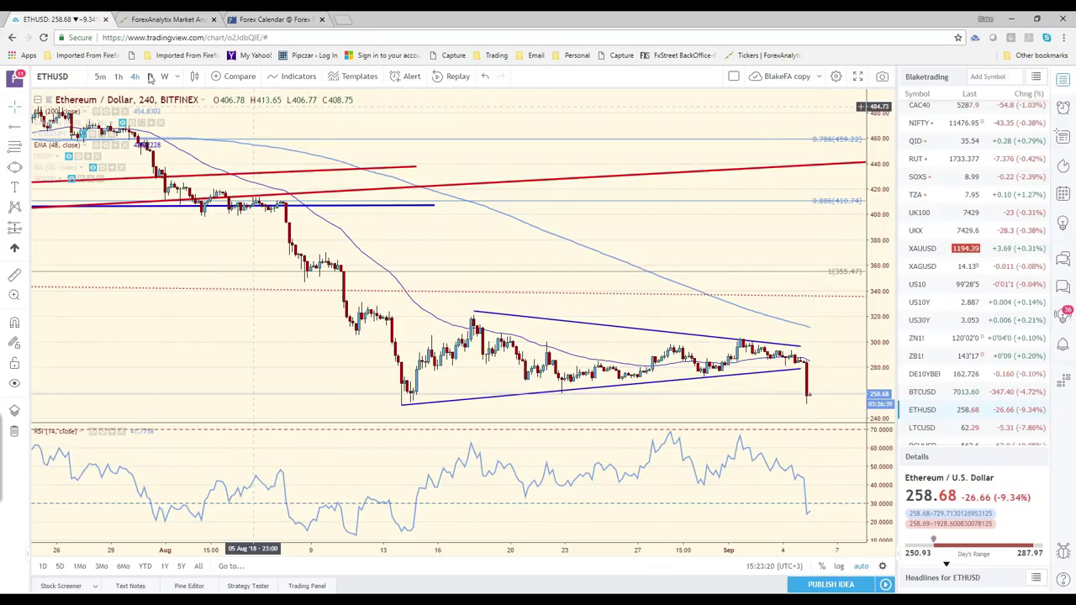
Step: Switch the ETHUSD chart to the daily (D) interval
click(150, 76)
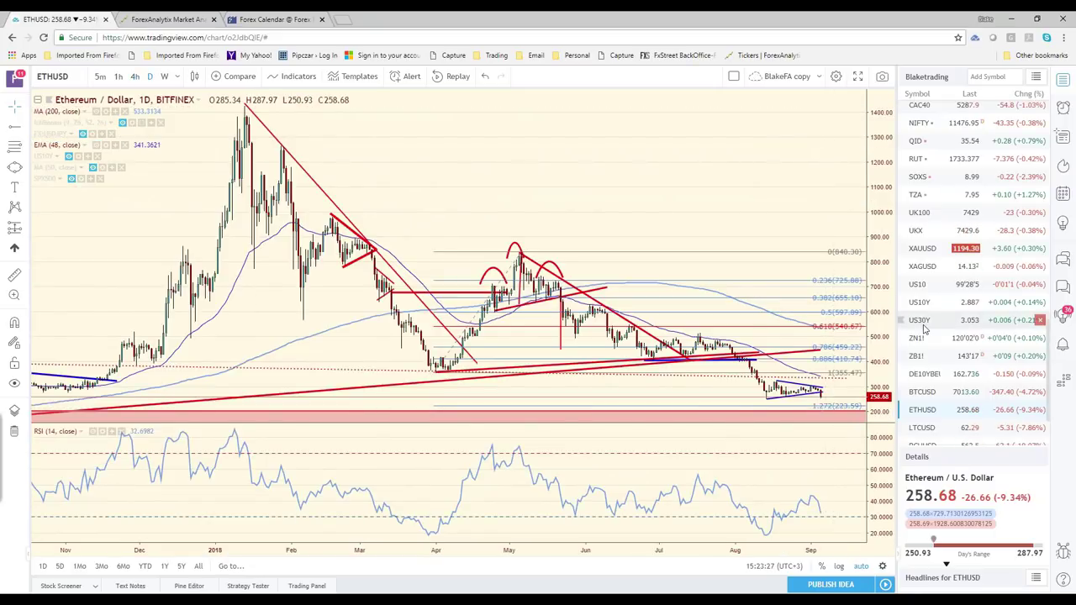
Step: Load the gold XAUUSD daily chart, zoom in on recent candles, then switch to XAGUSD
click(942, 248)
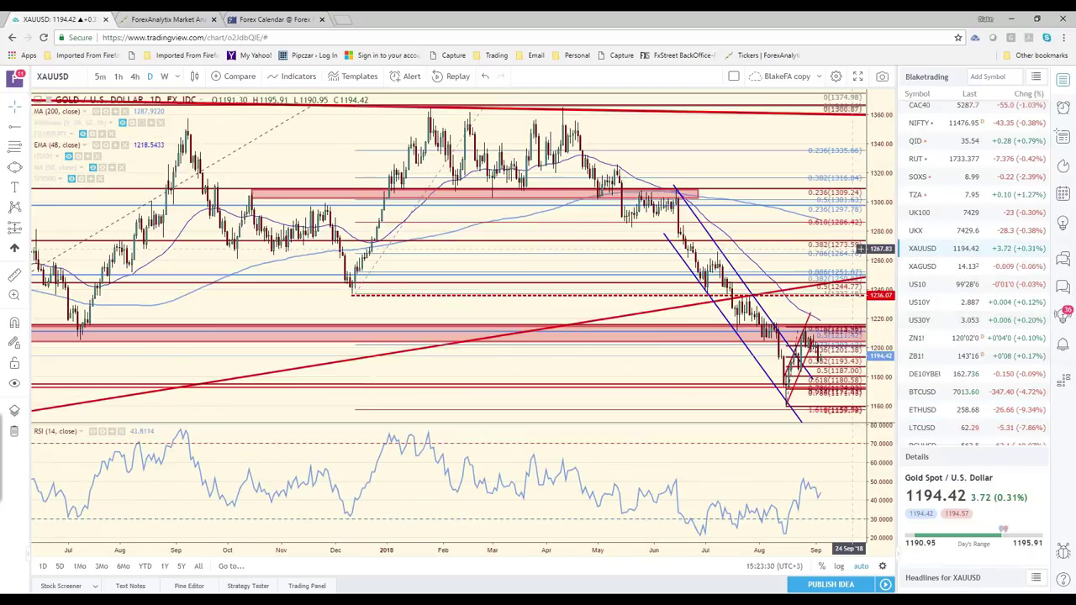
scroll(851, 249, up, 5)
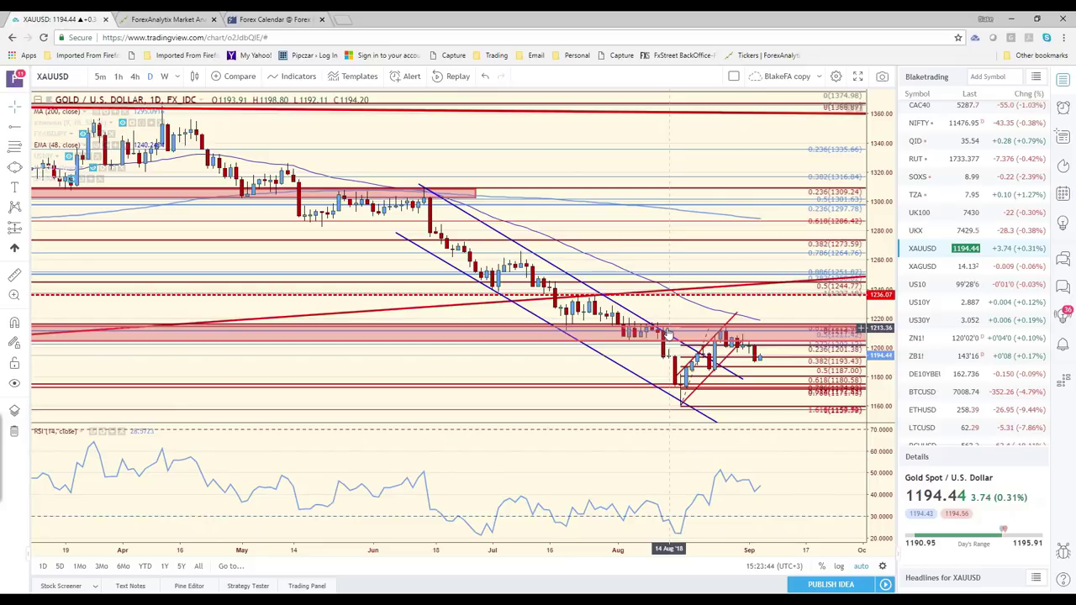
click(965, 268)
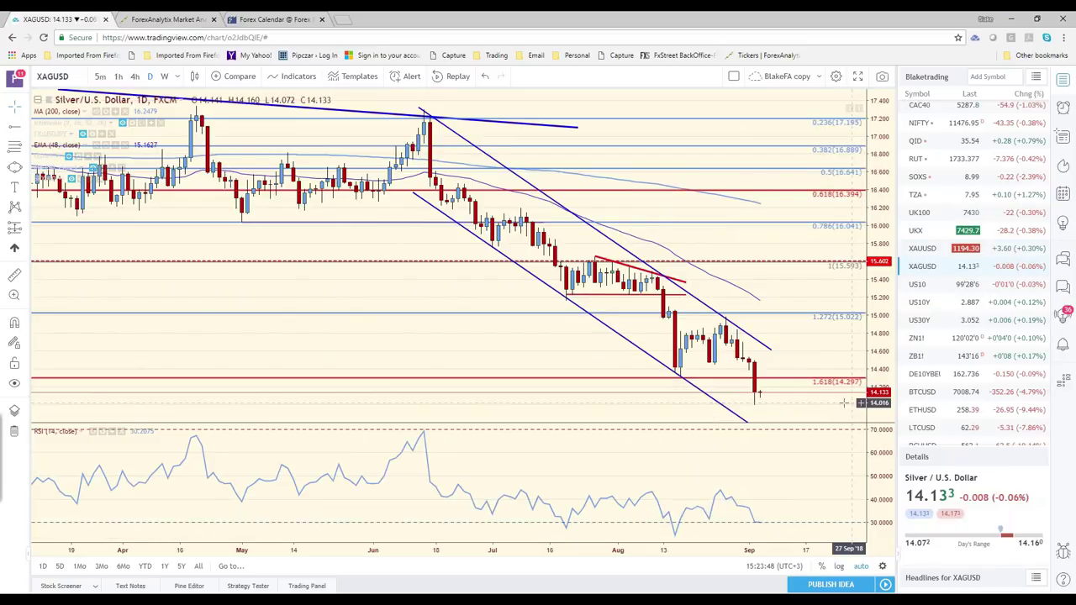
Step: Zoom out and lengthen silver's upper descending channel line, then step back to XAUUSD
scroll(799, 395, down, 3)
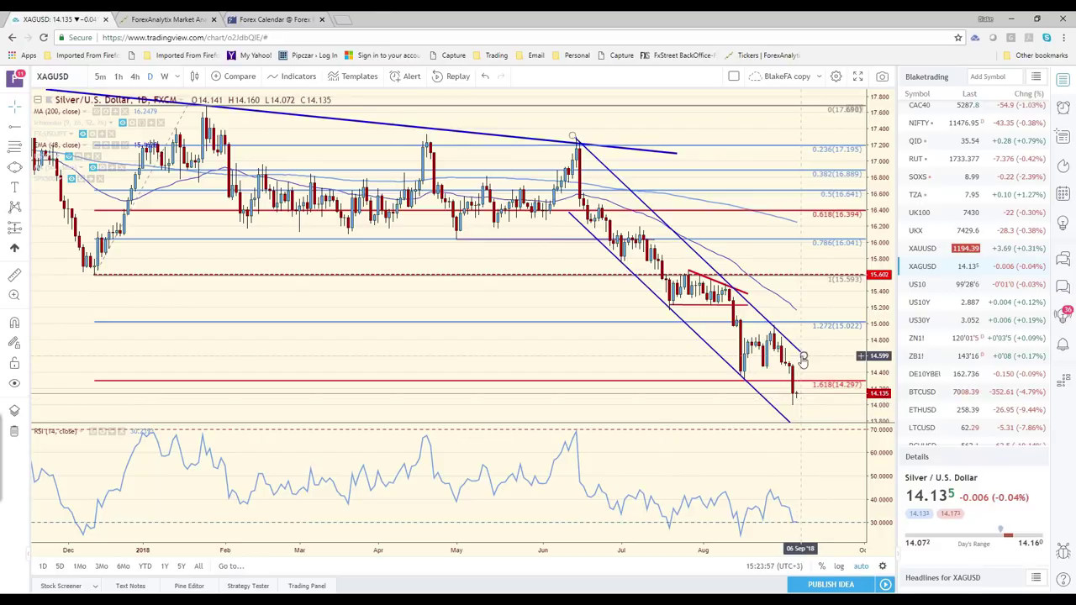
drag(803, 359, 819, 366)
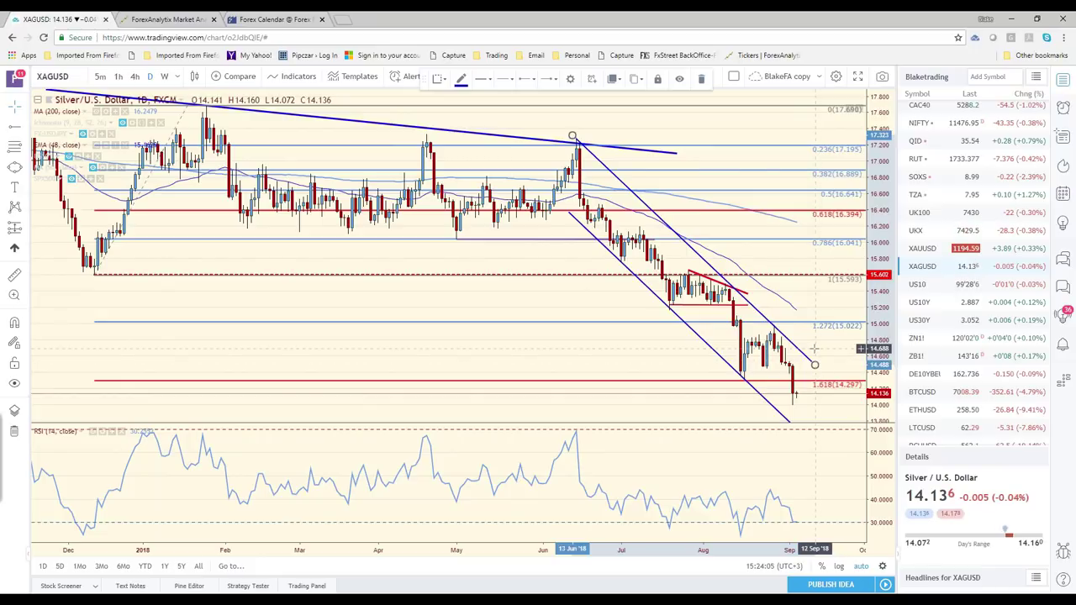
key(Up)
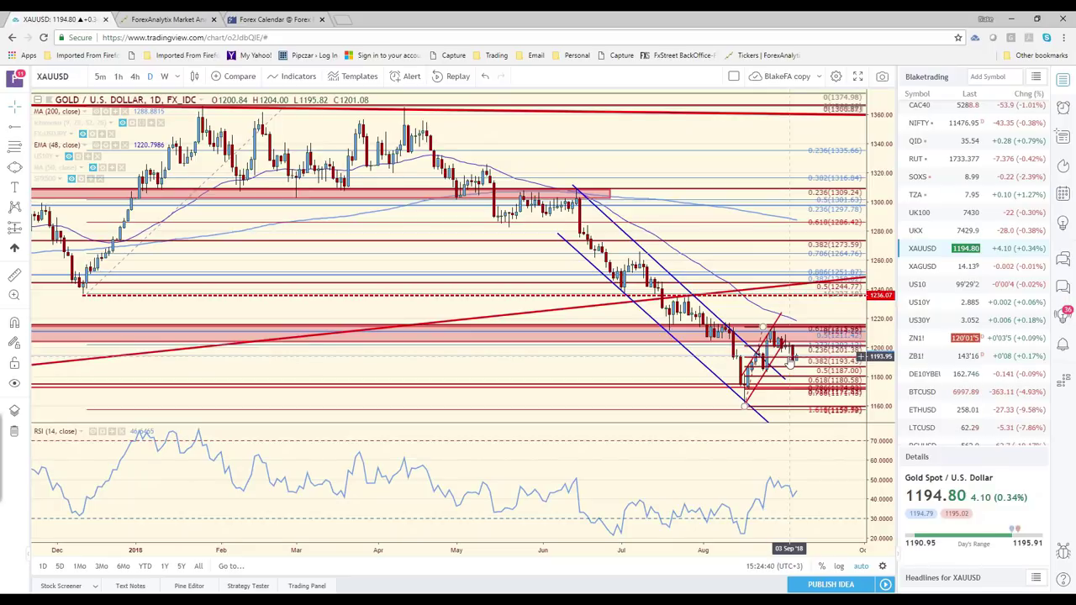
Step: Review the EURUSD daily chart, then move to GBPUSD on the 4h interval
scroll(971, 237, up, 3)
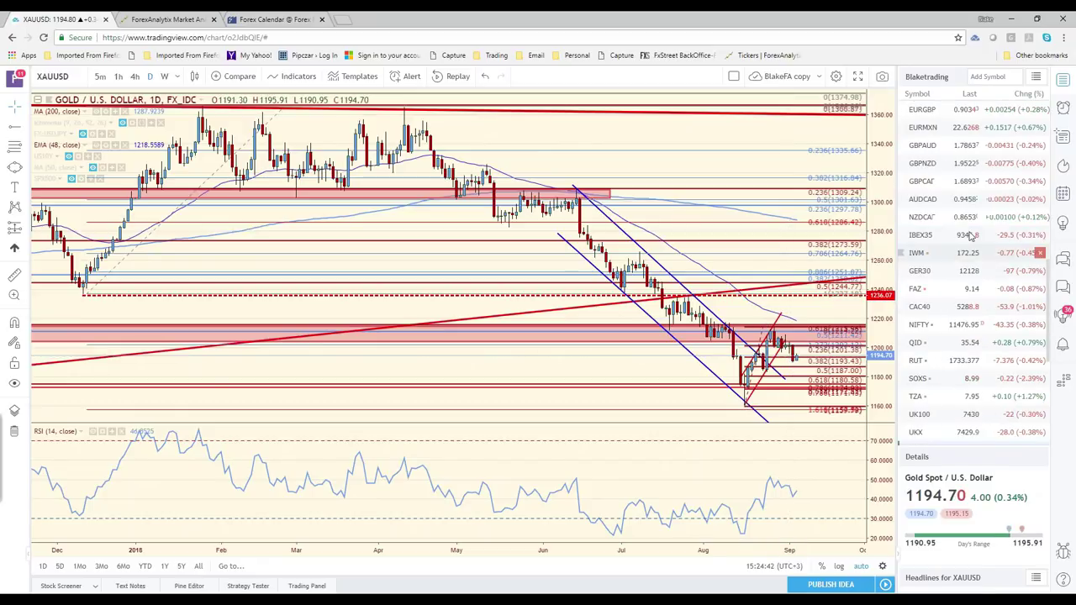
scroll(967, 210, up, 5)
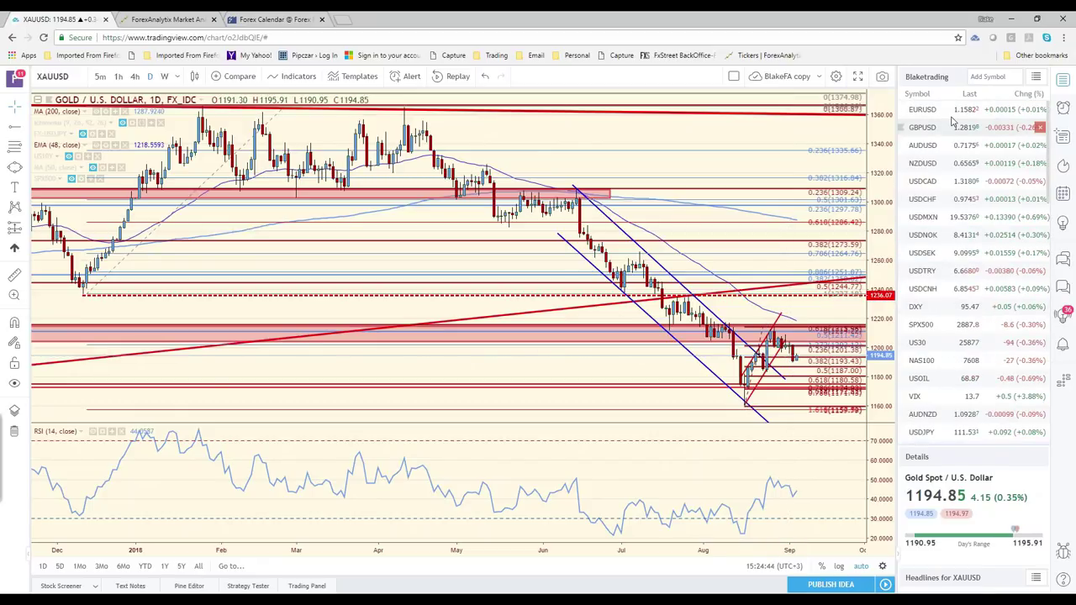
click(952, 116)
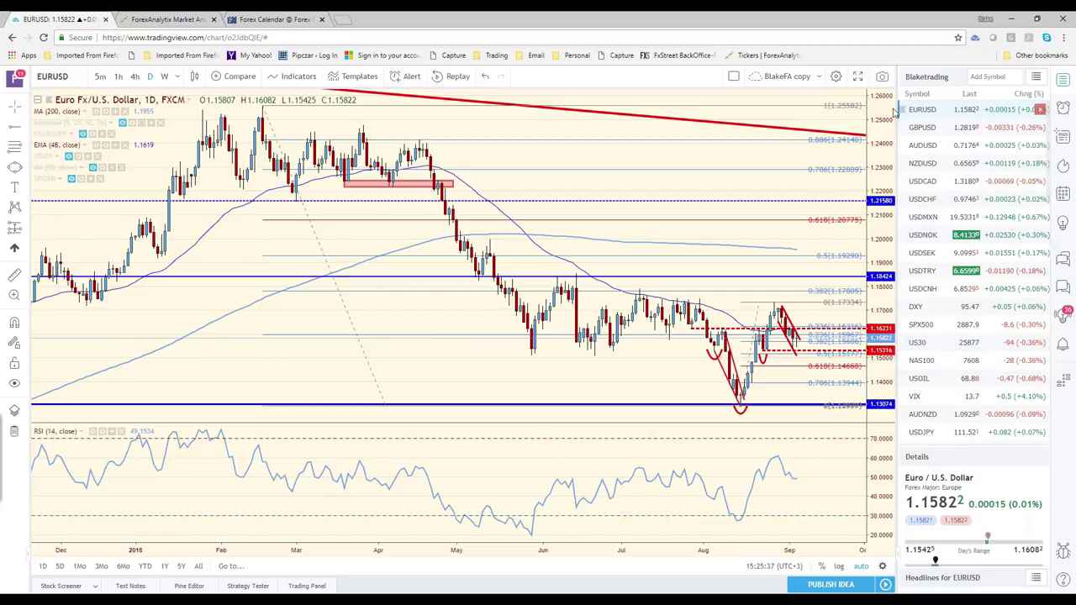
key(Down)
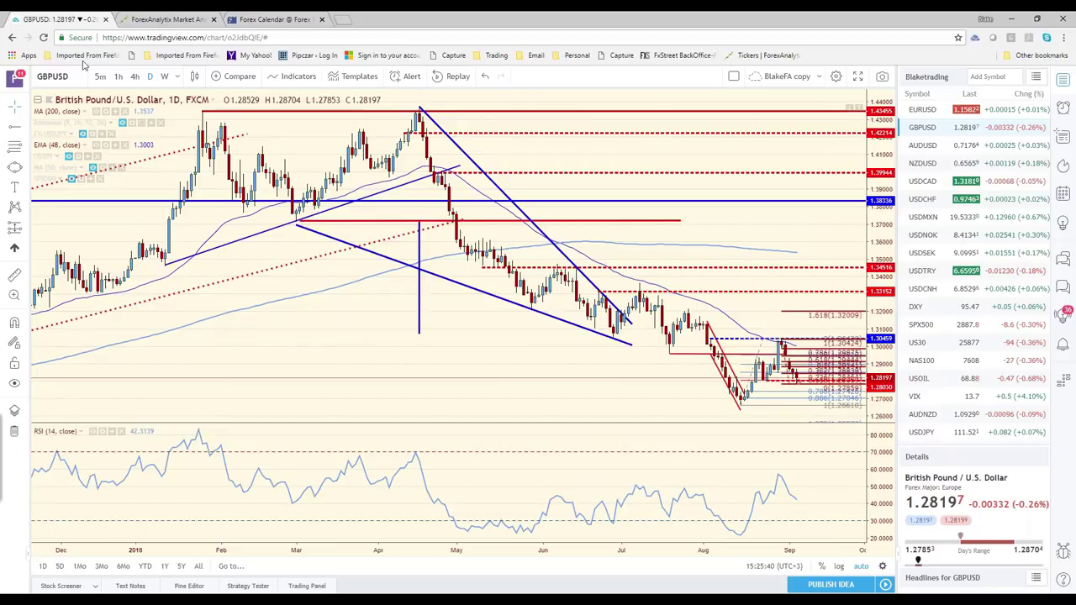
click(135, 76)
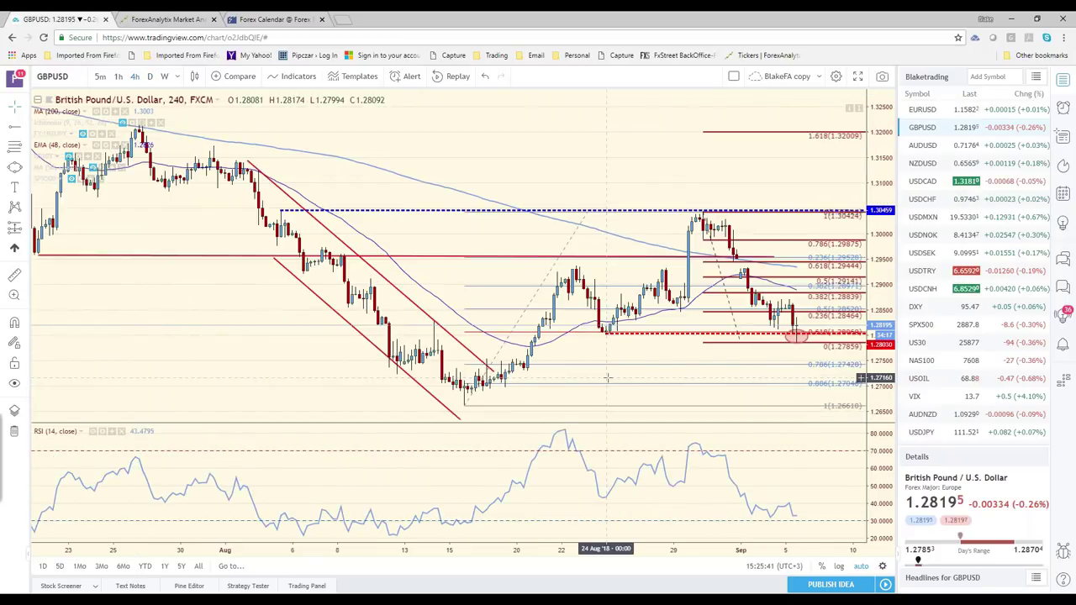
Step: Zoom in on the GBPUSD 4-hour chart, then switch to USDMXN
scroll(606, 378, up, 2)
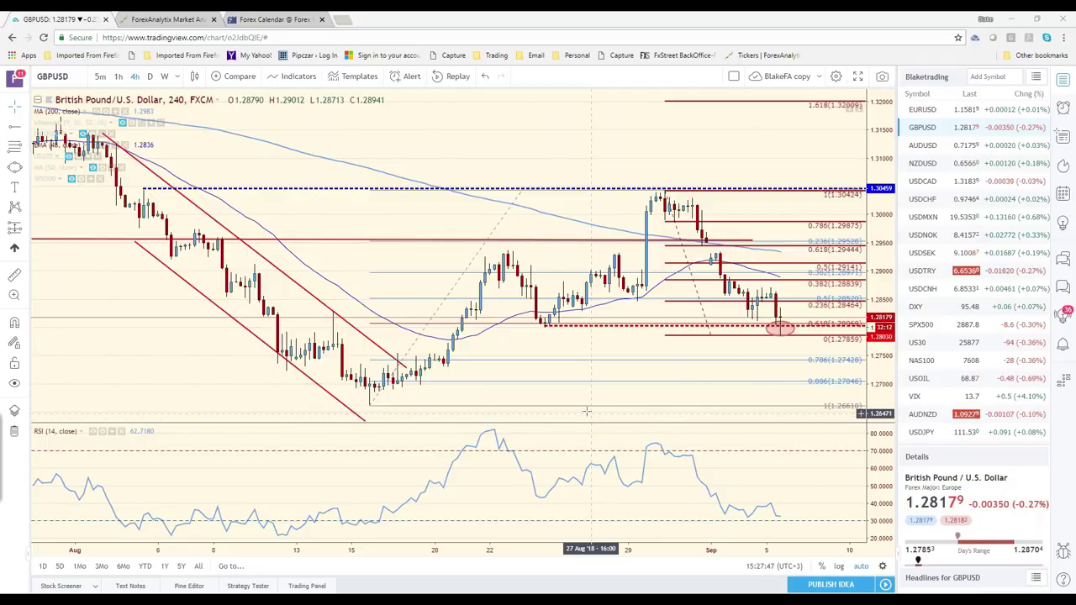
click(945, 220)
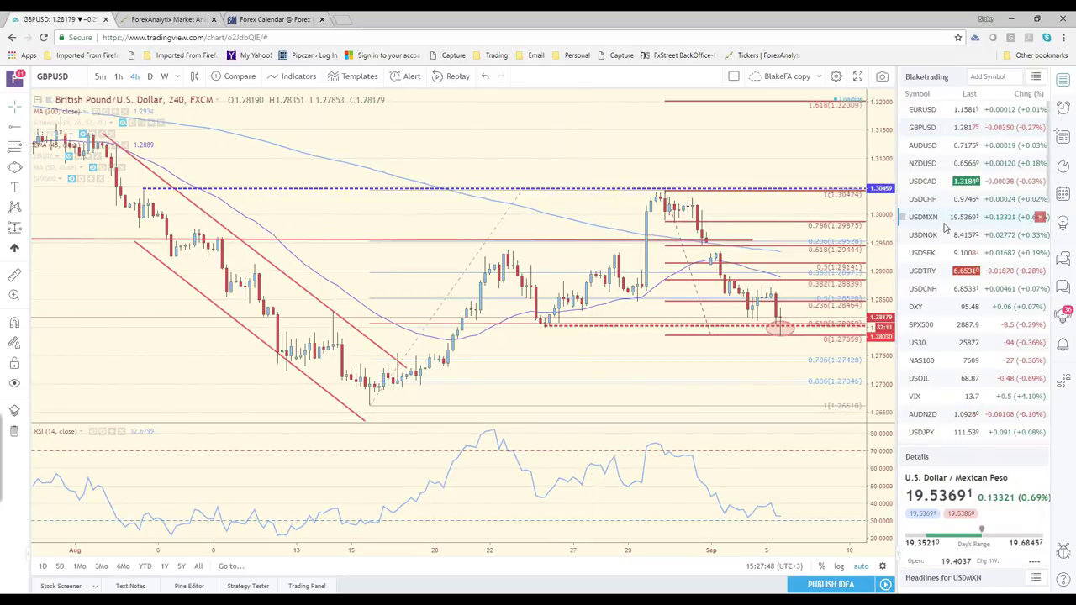
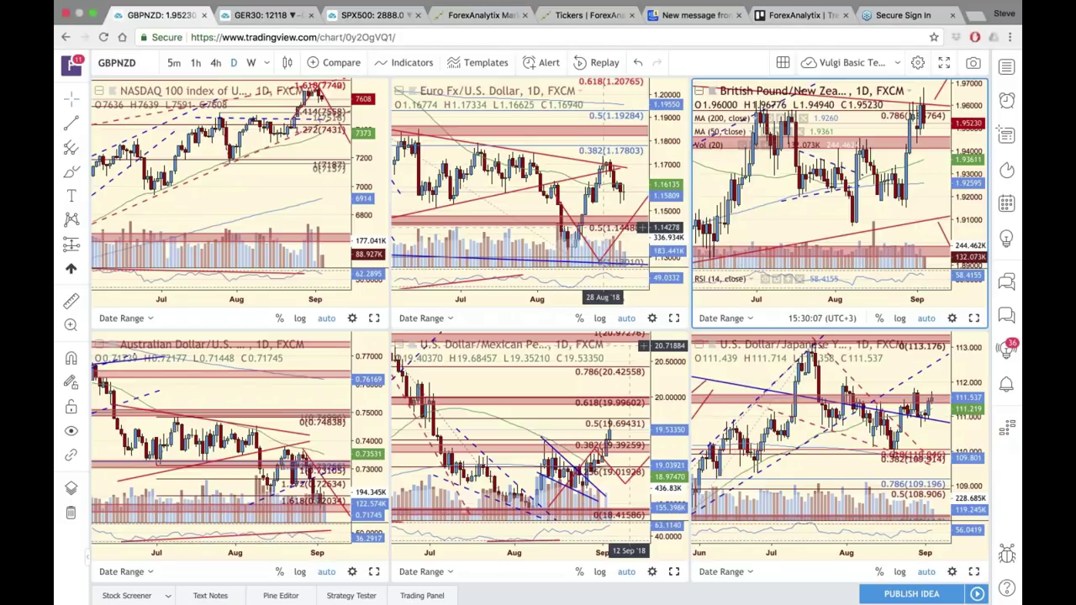
Step: Maximize the USD/MXN daily chart and pan to review its projected path into October
click(673, 572)
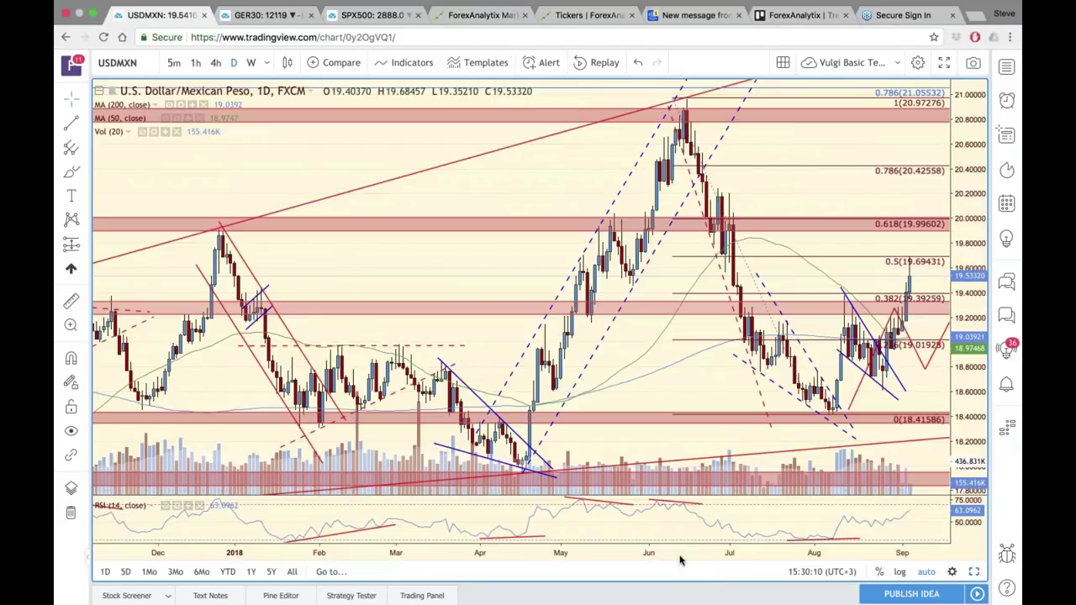
scroll(755, 264, right, 3)
drag(755, 263, 662, 272)
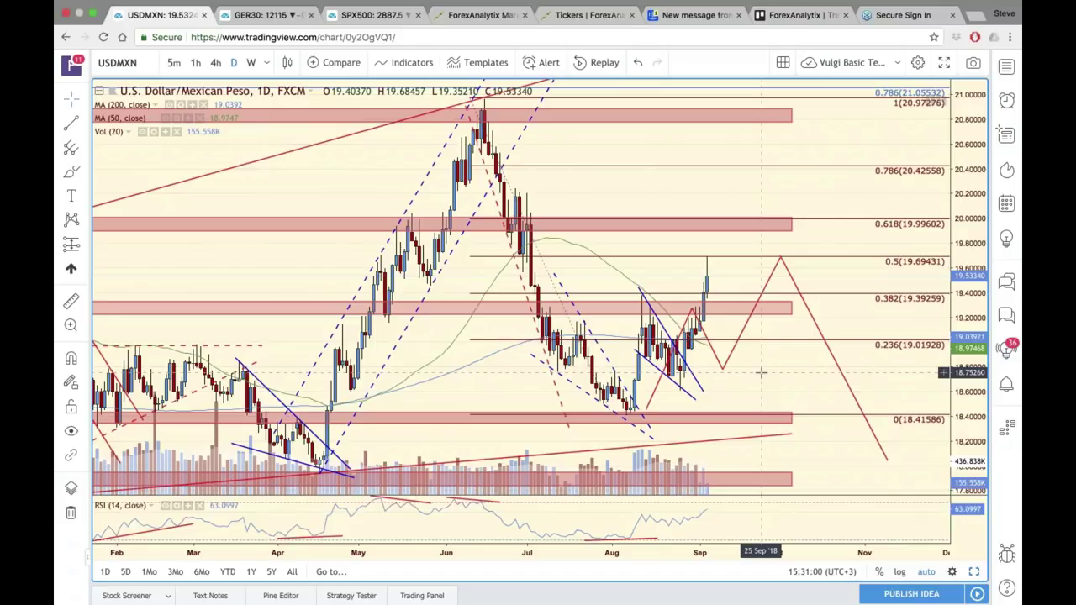
drag(761, 372, 866, 360)
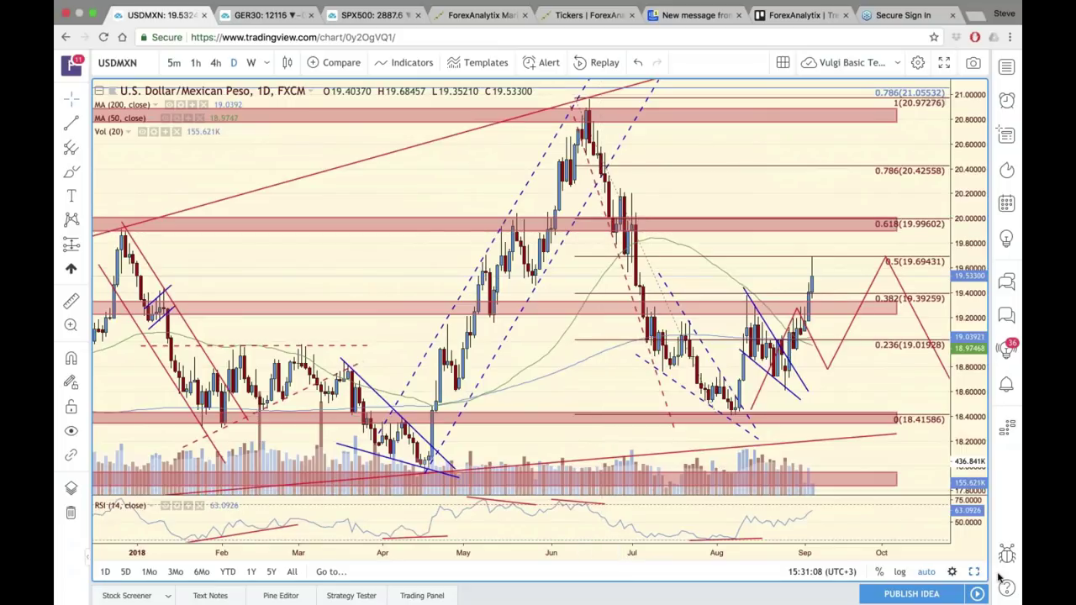
Step: Change the chart symbol to XAUUSD to load the Gold/U.S. Dollar daily chart
click(123, 68)
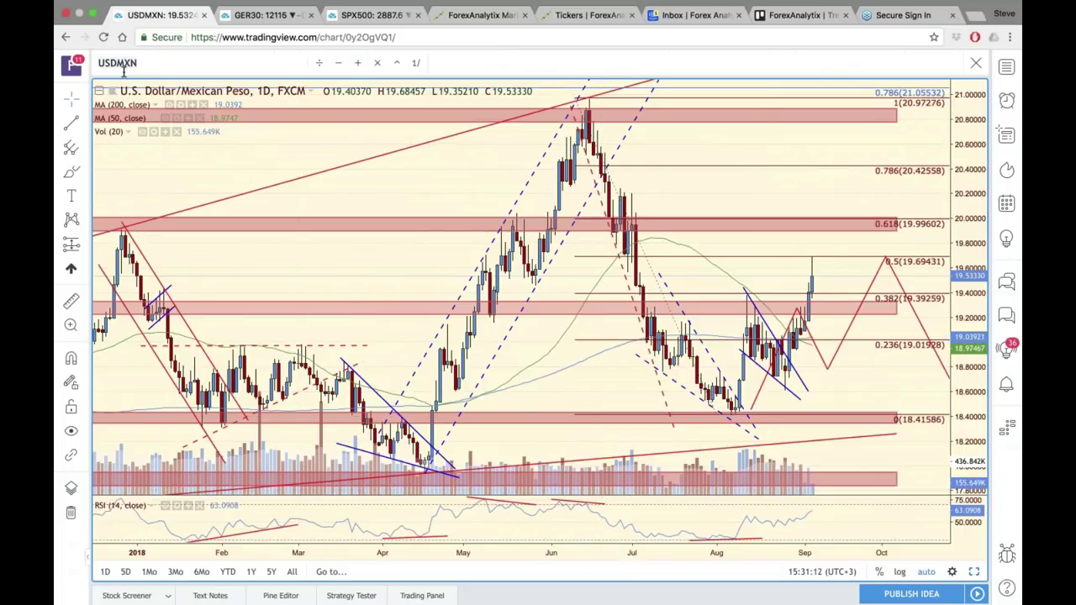
text(XAUUSD)
key(Return)
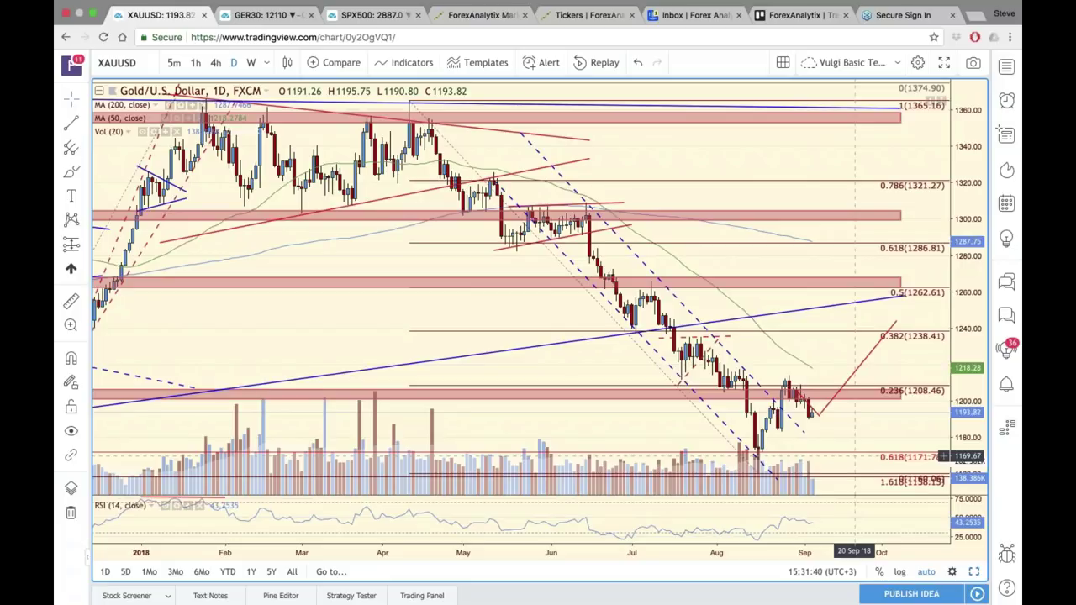
key(ctrl+Left)
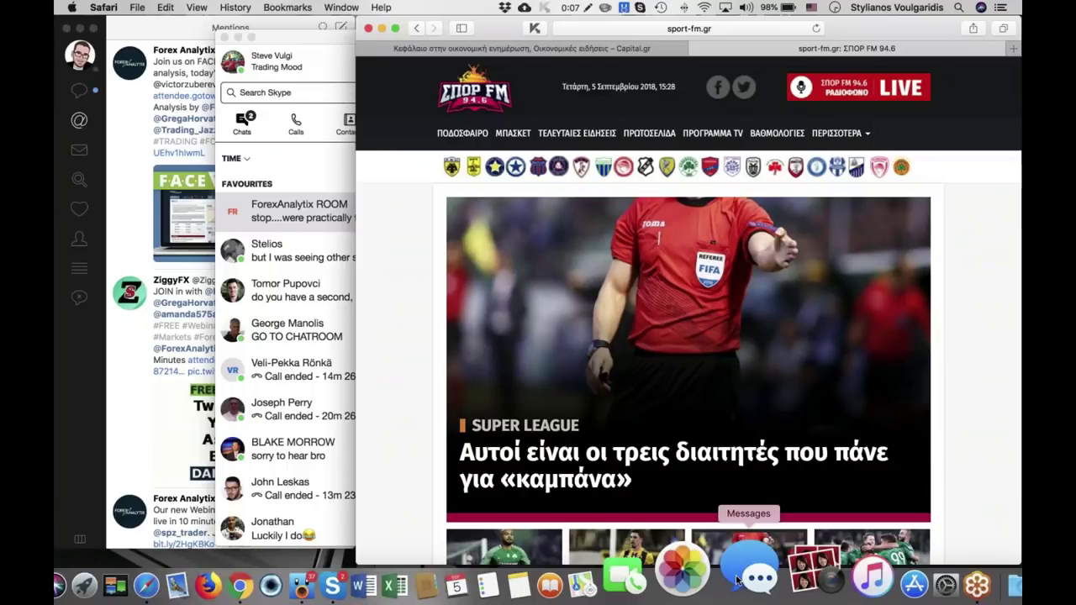
click(333, 586)
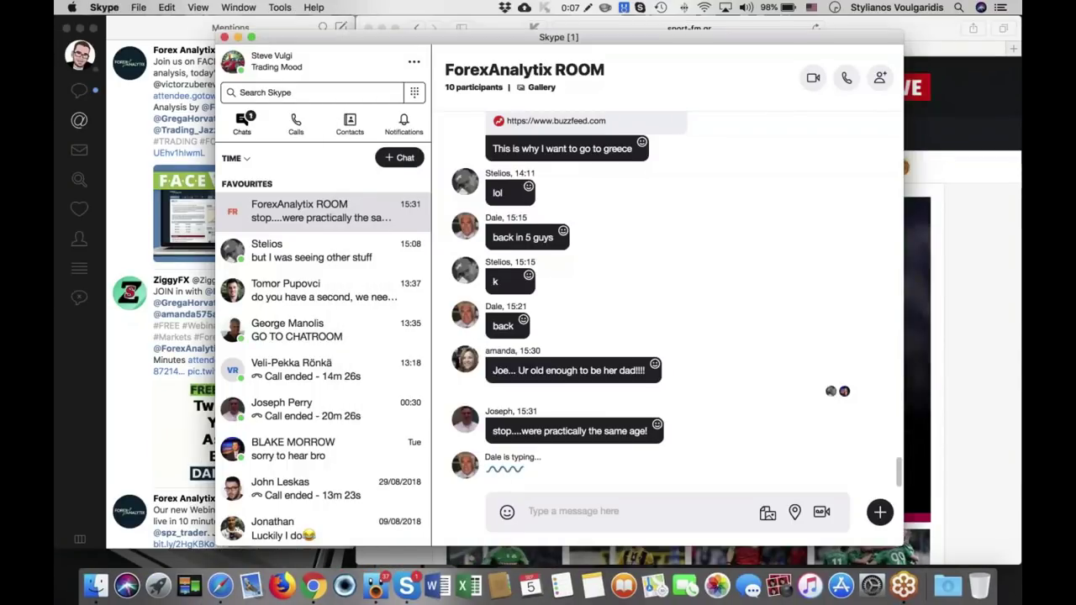
key(super+comma)
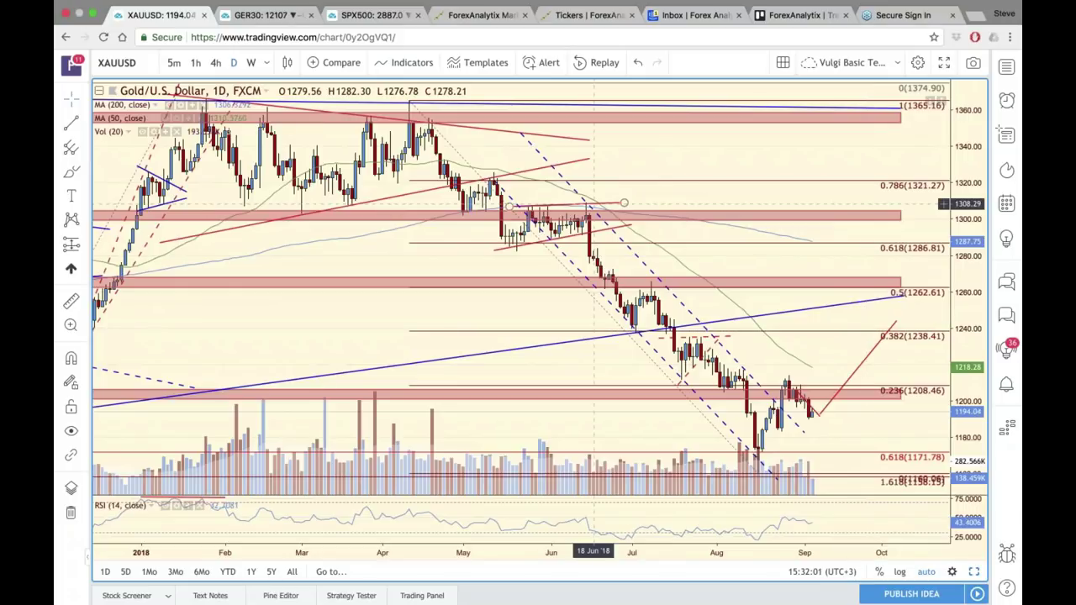
Step: Change the symbol from XAUUSD to XAGUSD and compress the price scale to fit all Fibonacci levels
click(135, 63)
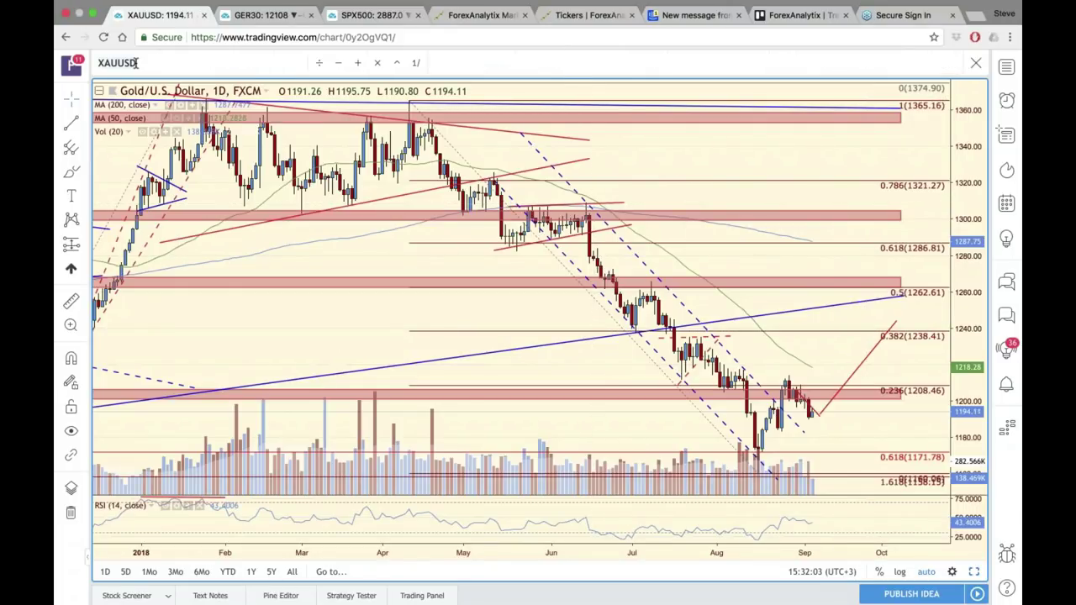
key(BackSpace)
key(BackSpace)
key(BackSpace)
key(BackSpace)
text(G)
key(Return)
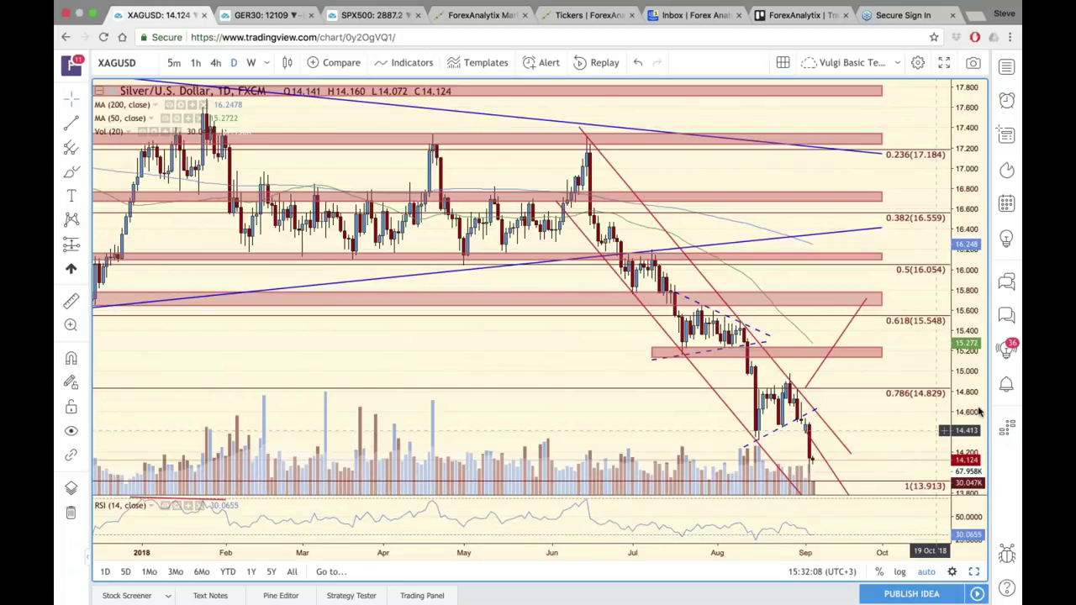
drag(980, 410, 980, 438)
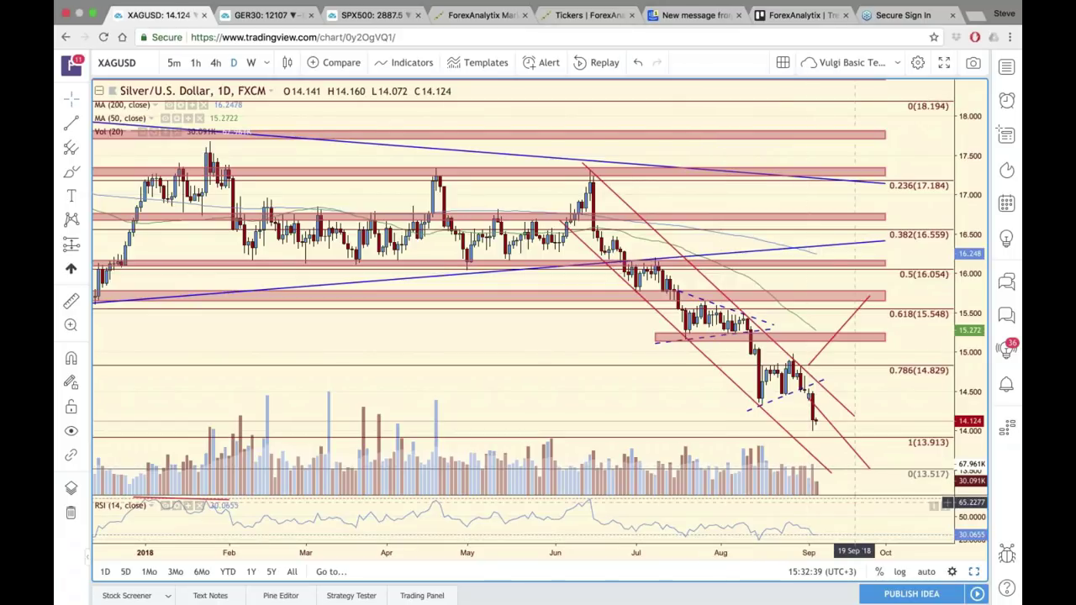
Step: Enter USOIL as the symbol to load the WTI Crude Oil daily chart
click(134, 61)
text(USOIL)
key(Return)
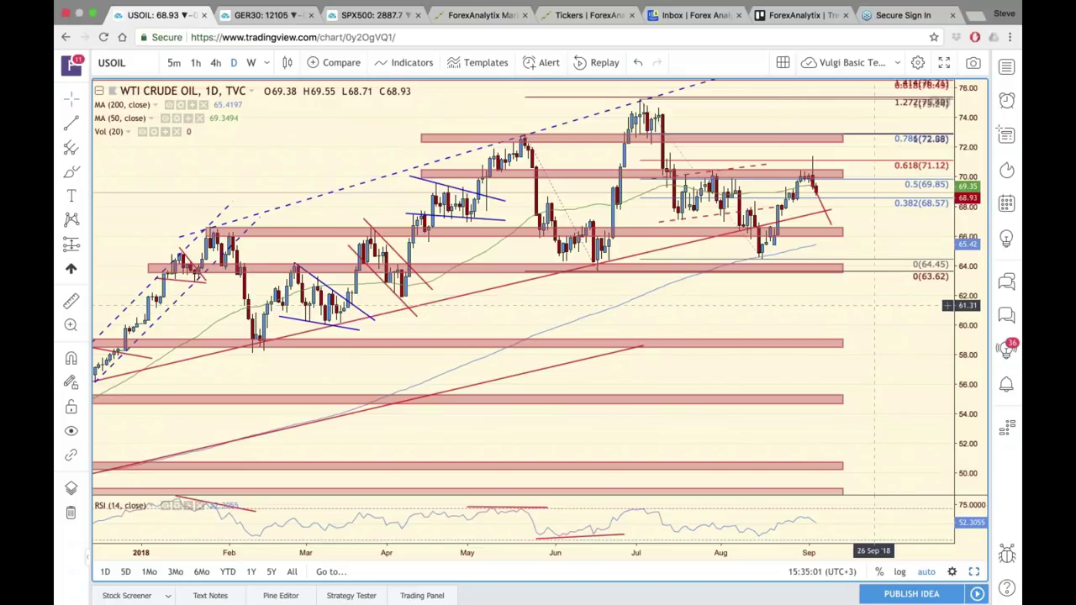
Step: Enter USDNOK as the symbol to load the U.S. Dollar/Norwegian Krone daily chart
click(147, 61)
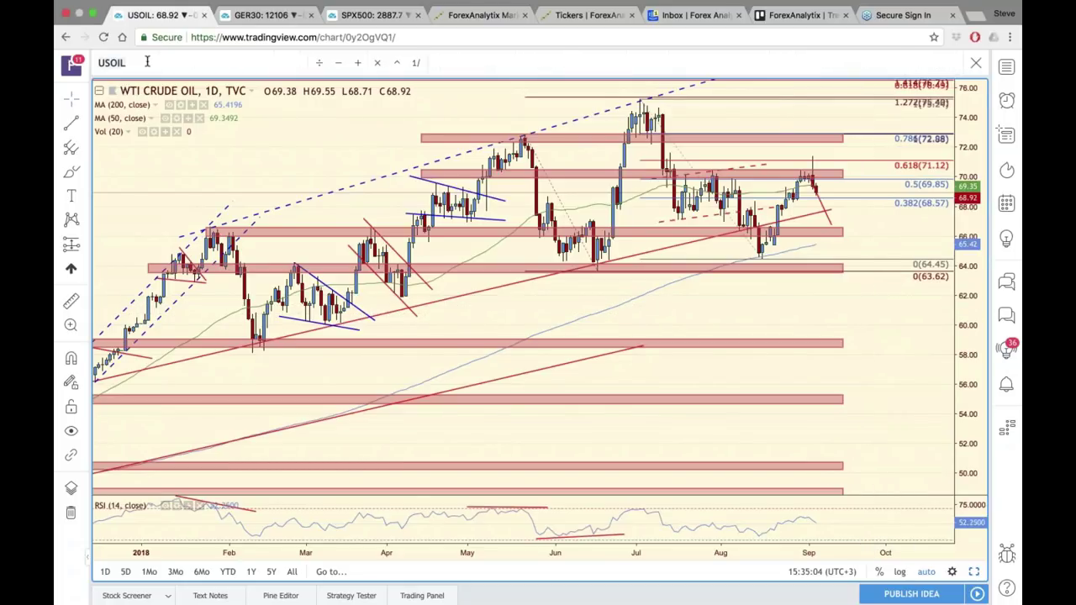
text(USDNOK)
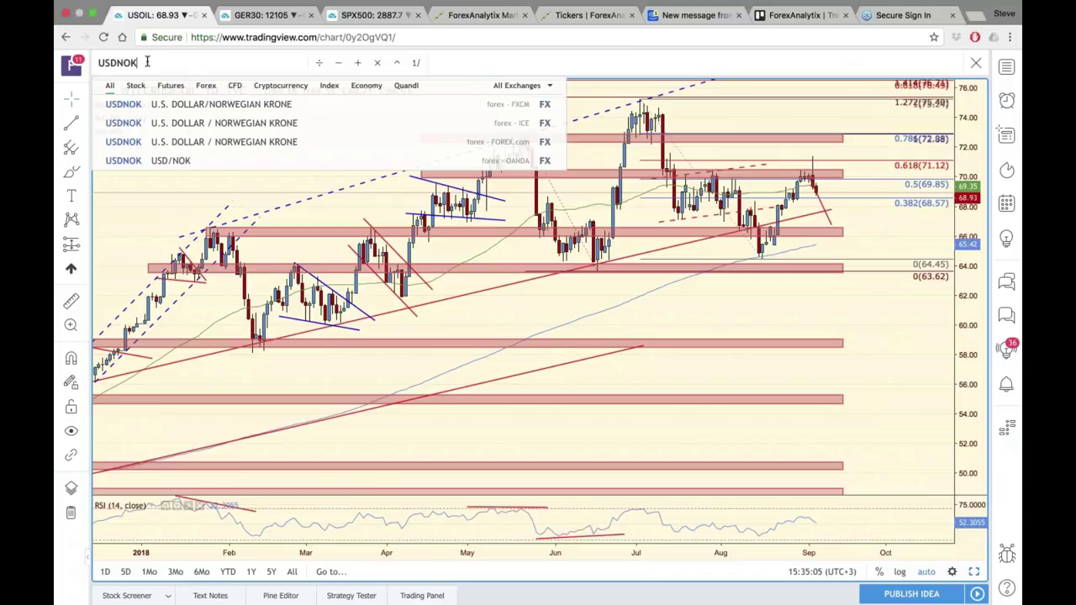
key(Return)
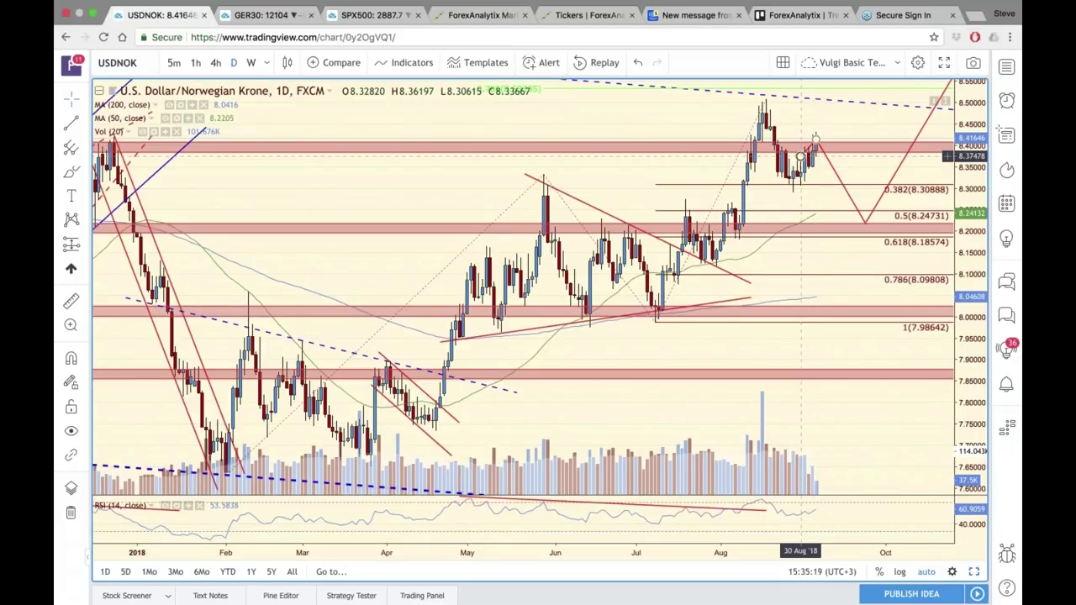
click(152, 62)
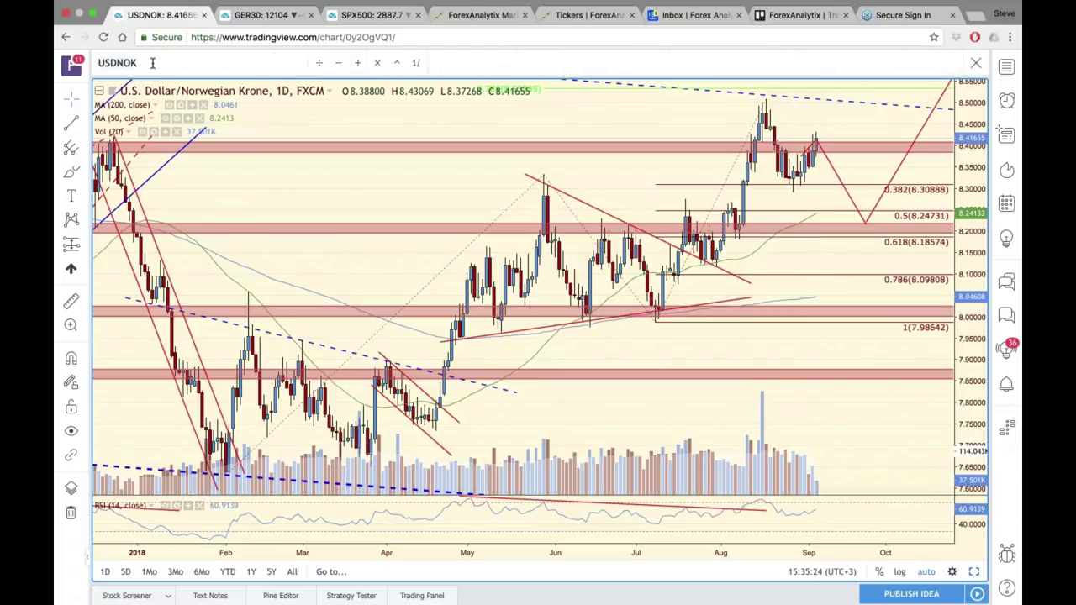
Step: Enter USDCAD to replace the Norwegian krone chart with U.S. Dollar/Canadian Dollar
text(U)
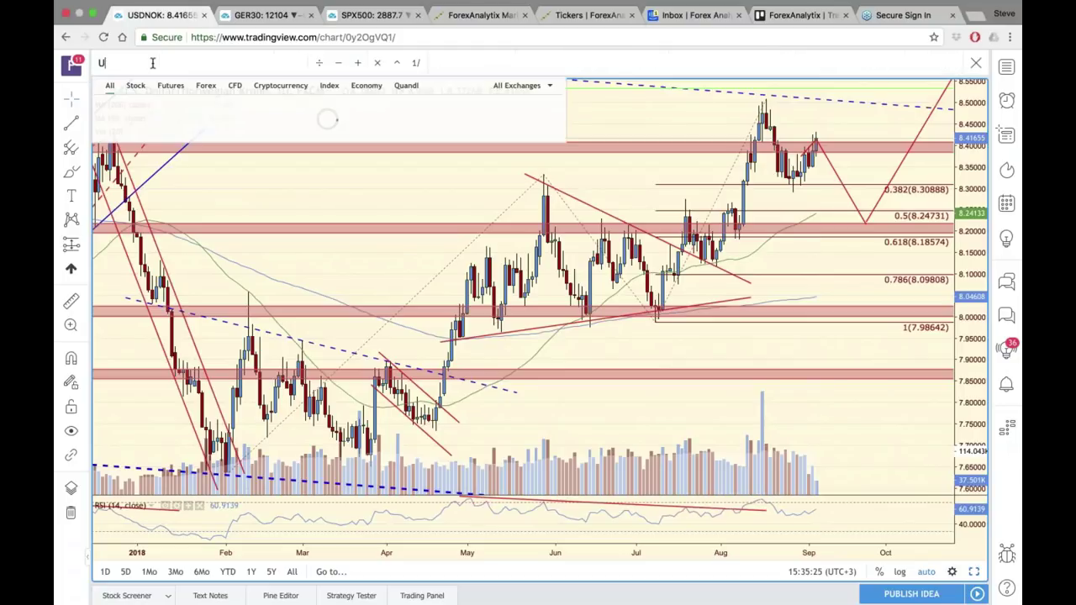
text(SDCAD)
key(Return)
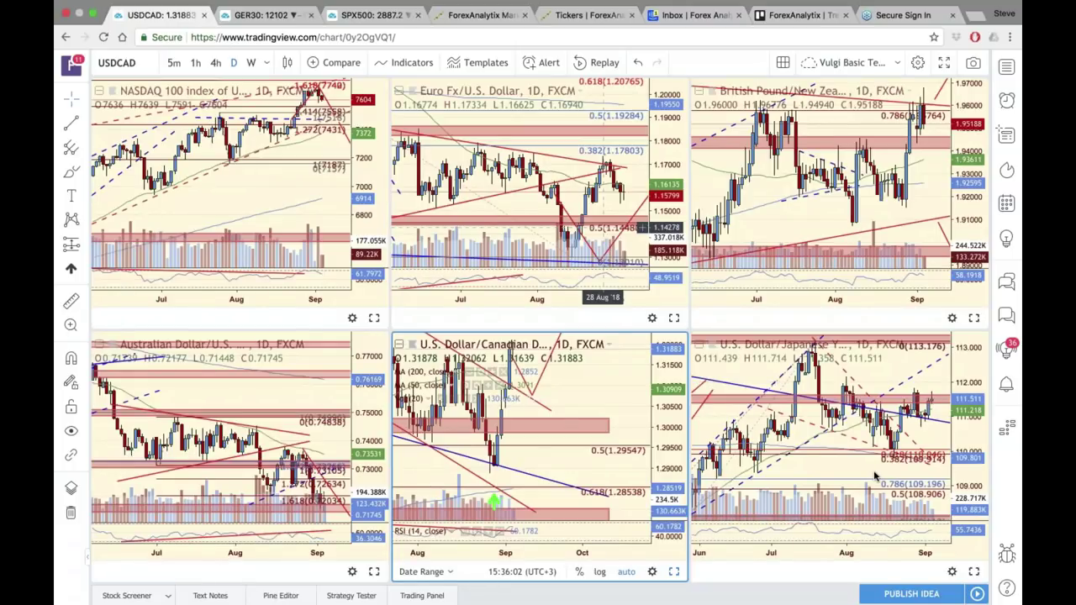
Step: Maximize the NASDAQ 100 daily chart, scroll it right, and start typing GER as the new symbol
click(374, 318)
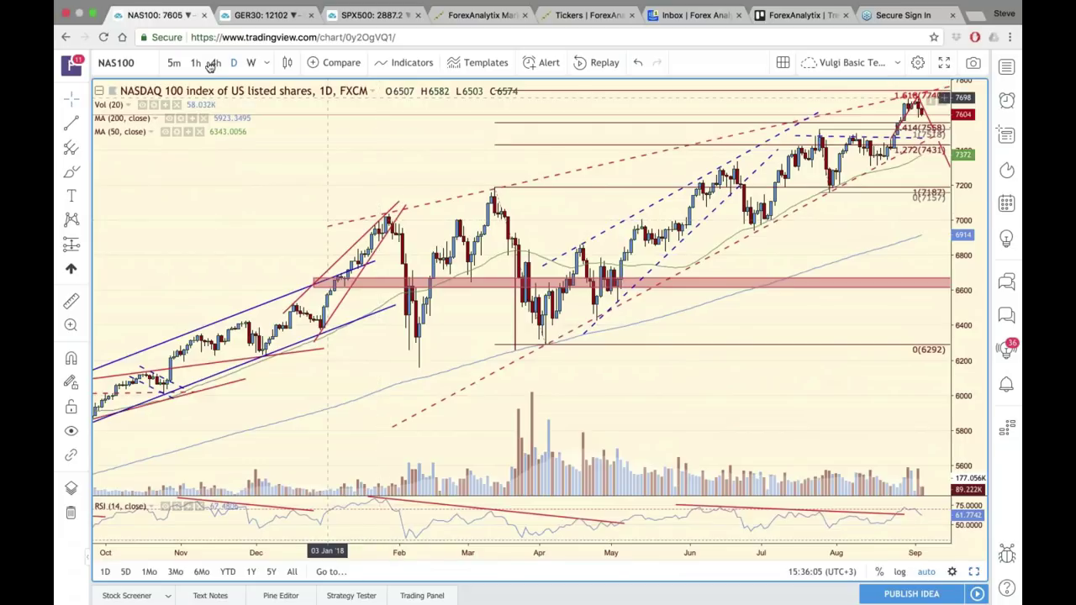
scroll(843, 294, right, 3)
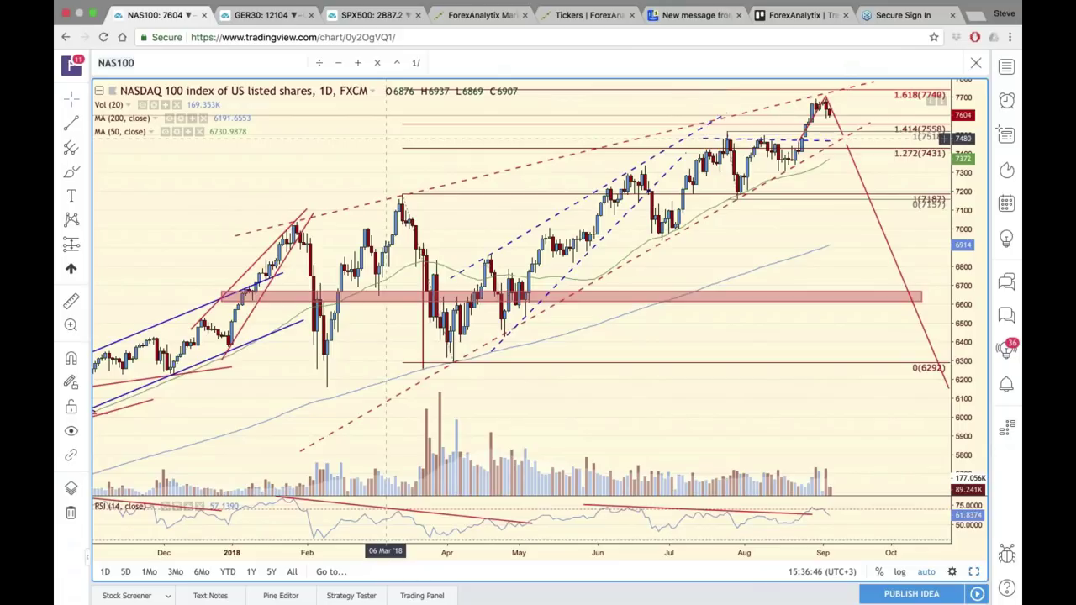
text(G)
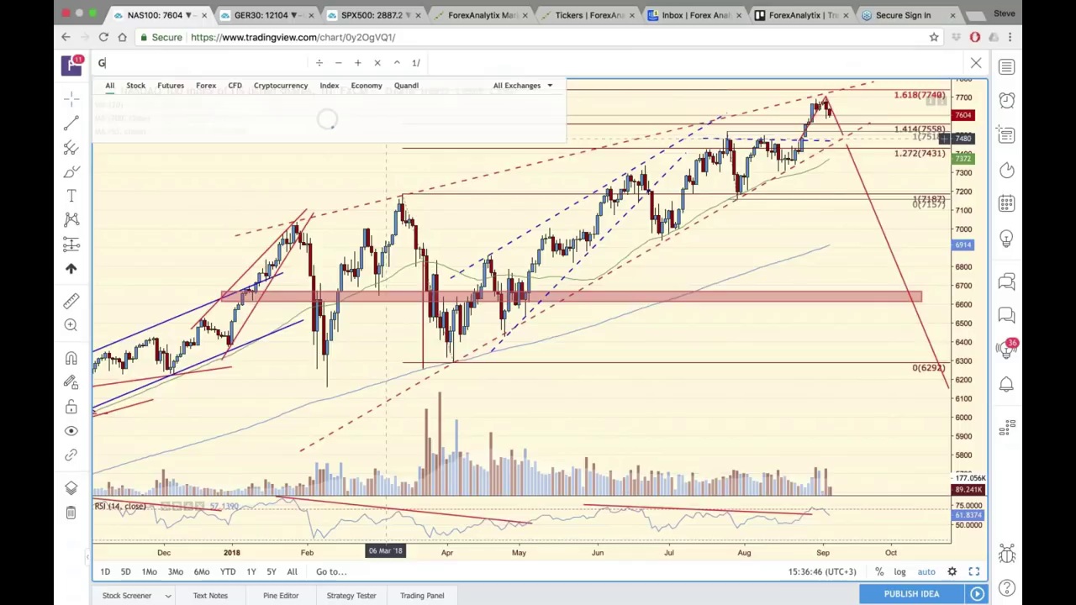
text(ER)
Step: Load the GER30 daily chart, pan to its lower levels, then switch to the weekly six-chart layout
text(30)
key(Return)
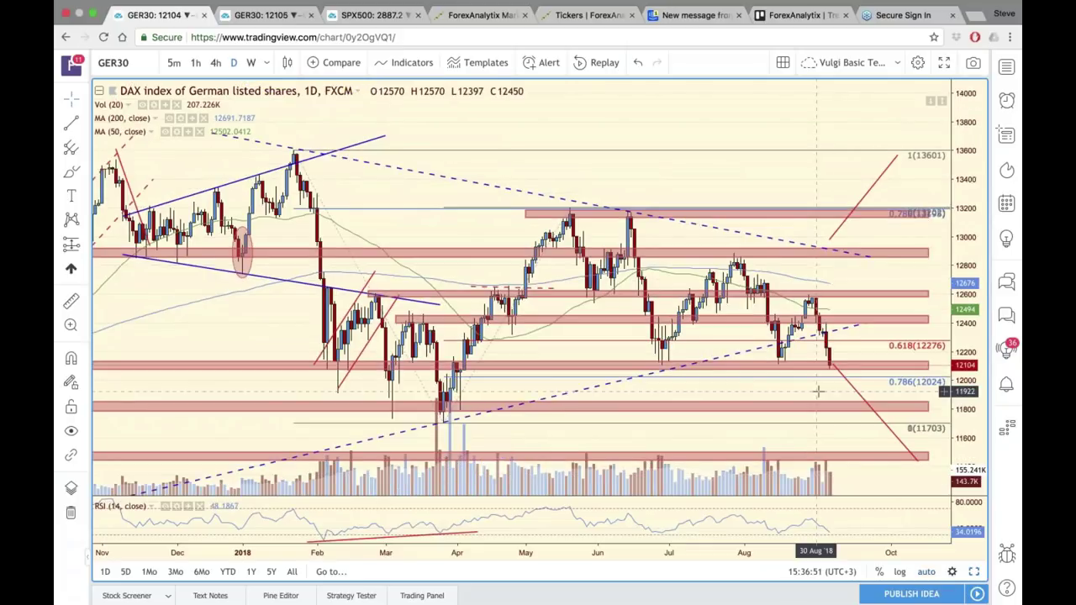
drag(817, 391, 817, 335)
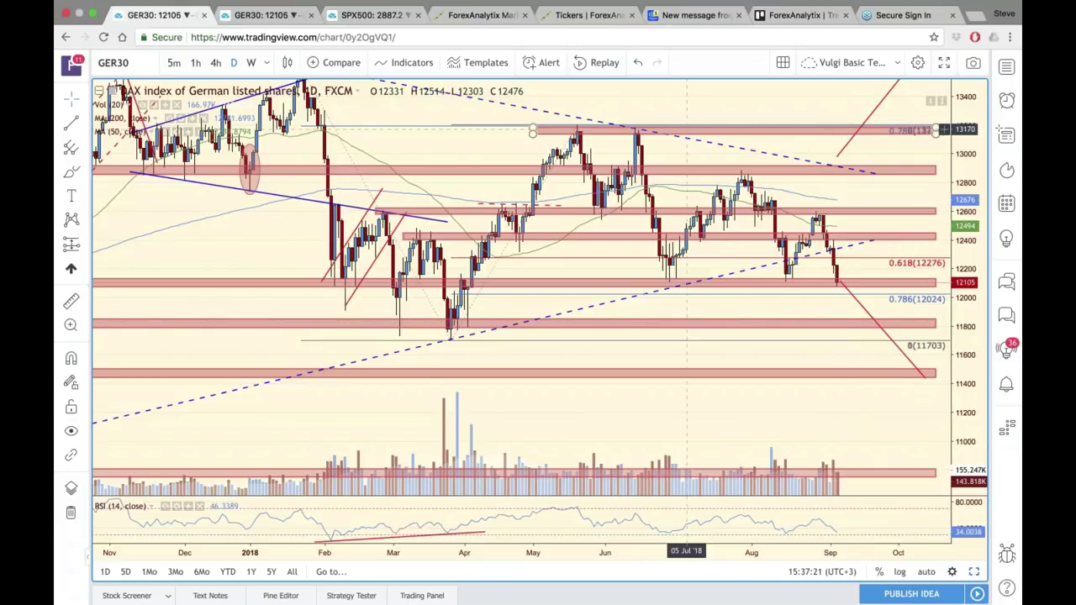
key(ctrl+Tab)
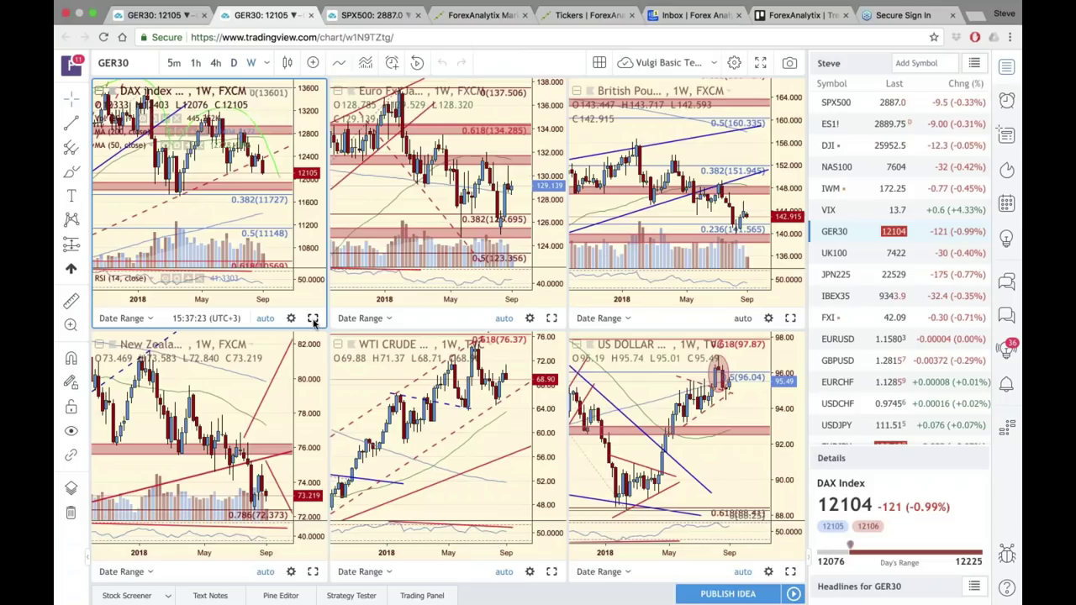
Step: Enlarge the weekly DAX chart, then return to the daily GER30 chart's tab
click(313, 319)
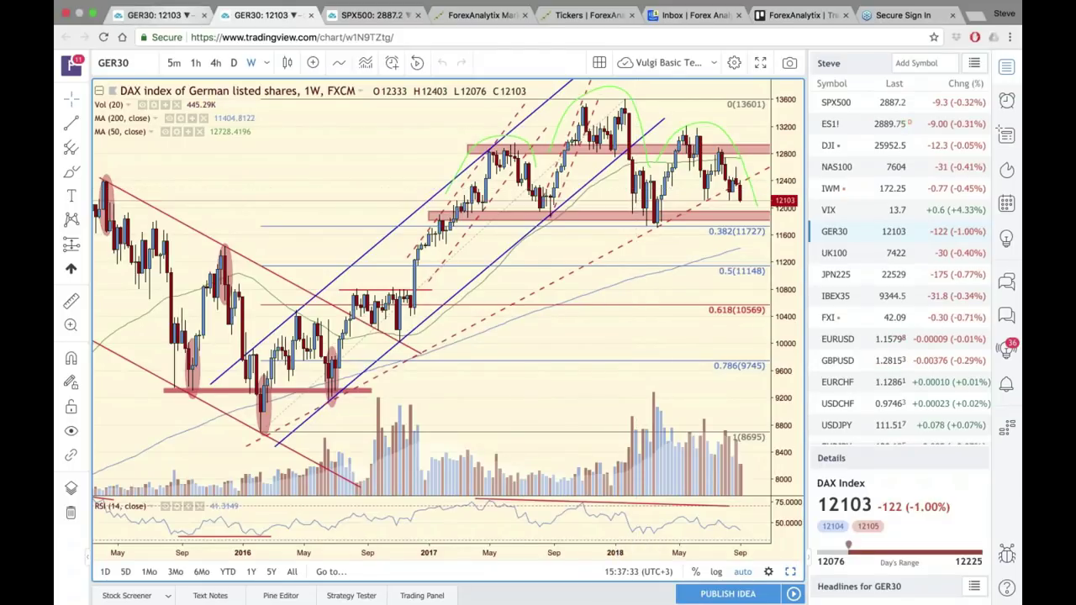
key(ctrl+shift+Tab)
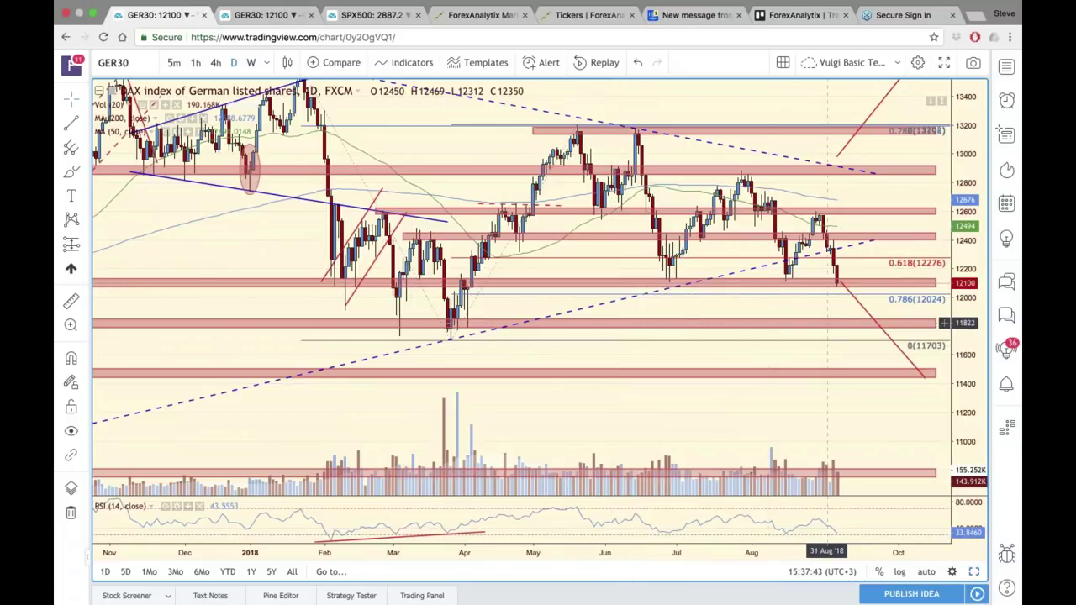
click(133, 63)
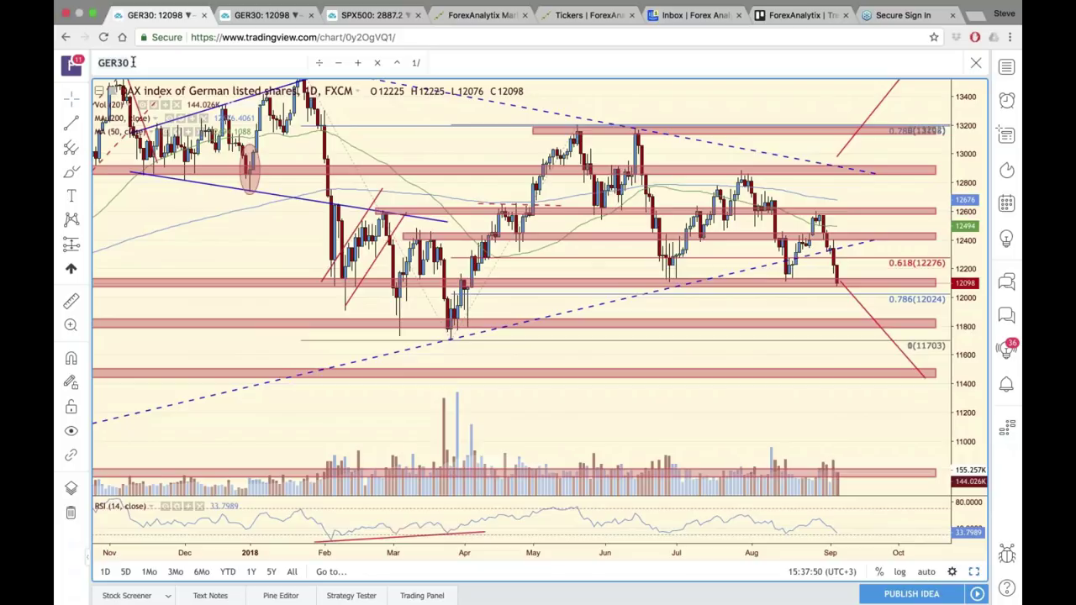
Step: Enter FXI to load the iShares China Large-Cap ETF daily chart
text(FXI)
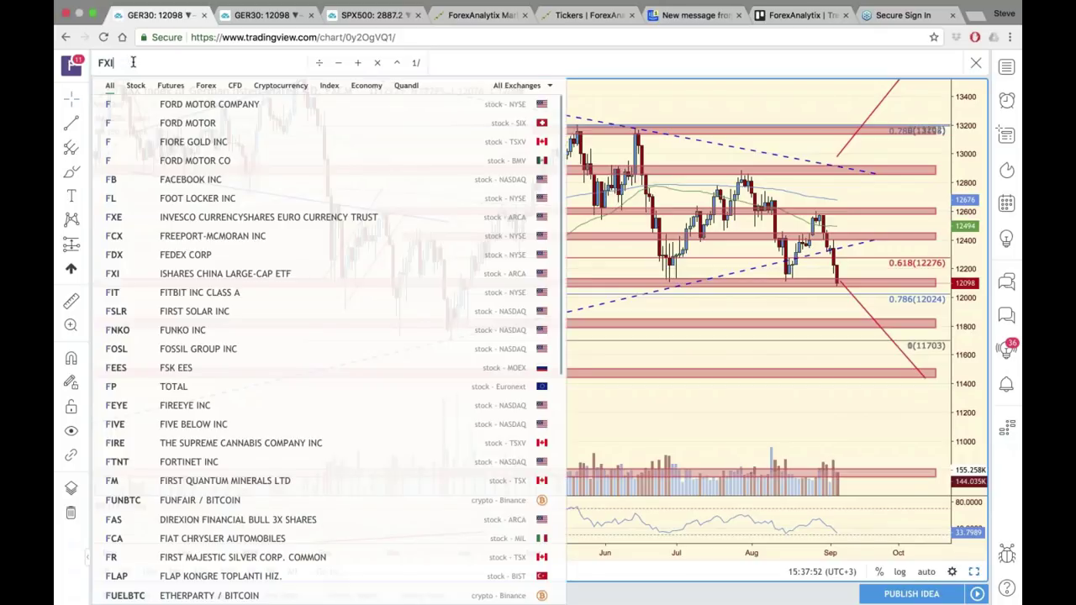
key(Return)
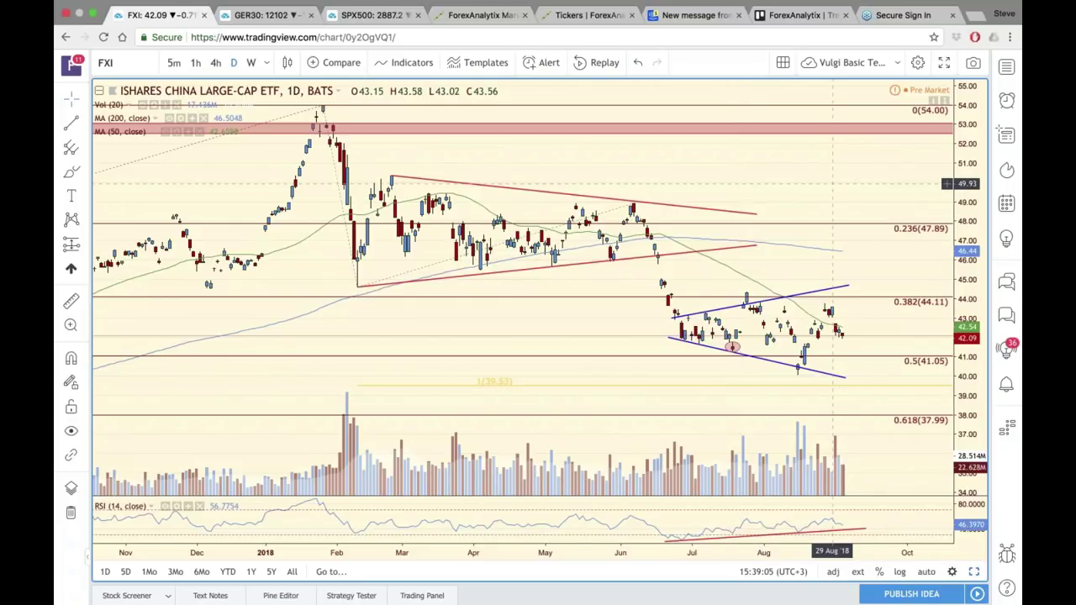
Step: Load the UK100 FTSE 100 daily chart, then start a new symbol search for JPN22
click(135, 64)
text(U)
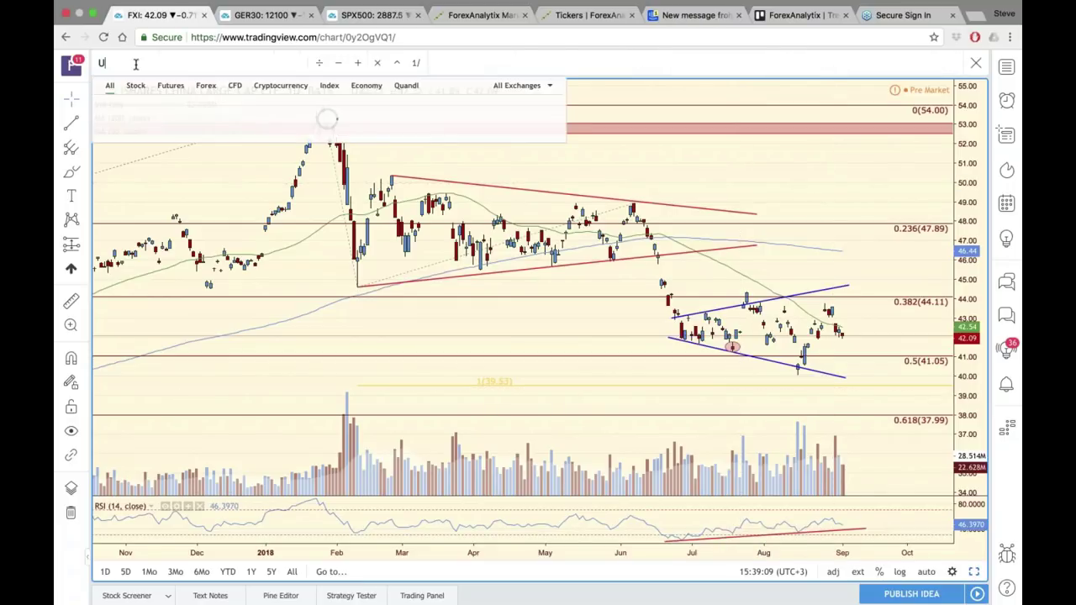
text(K100)
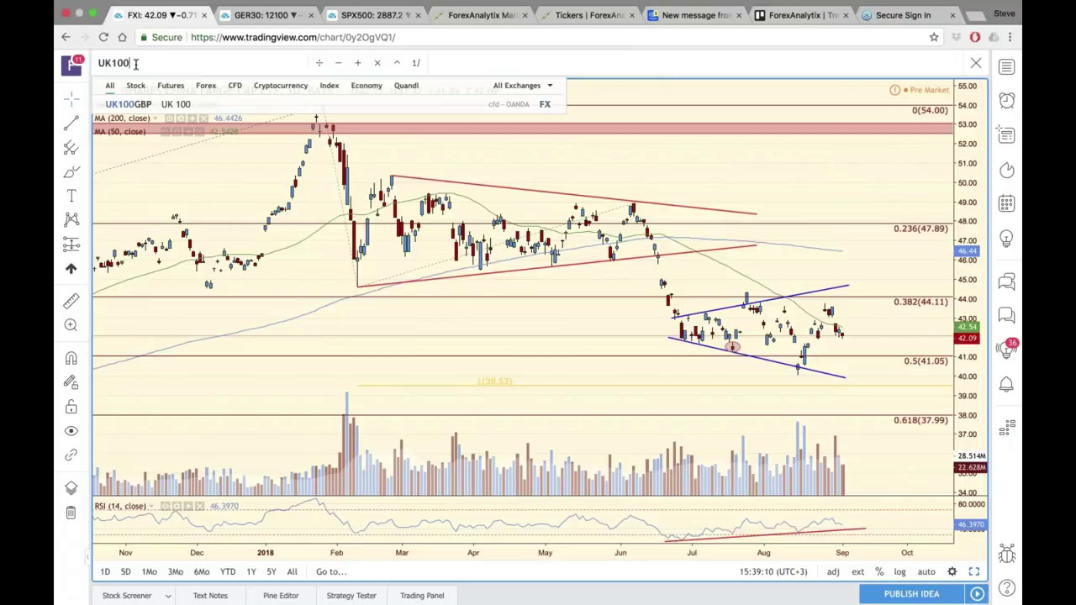
key(Return)
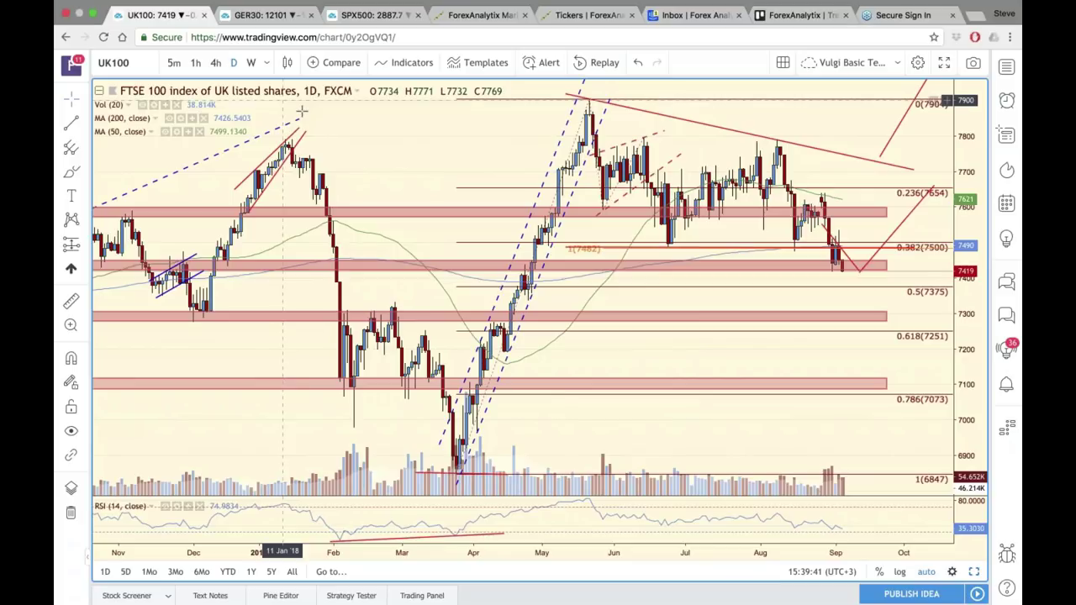
click(142, 69)
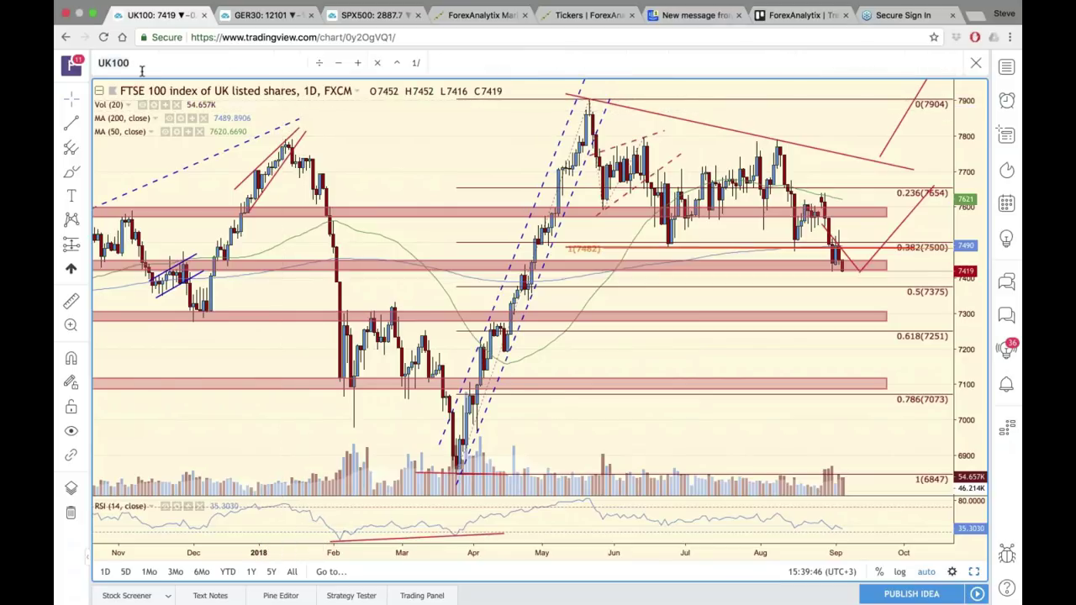
text(J)
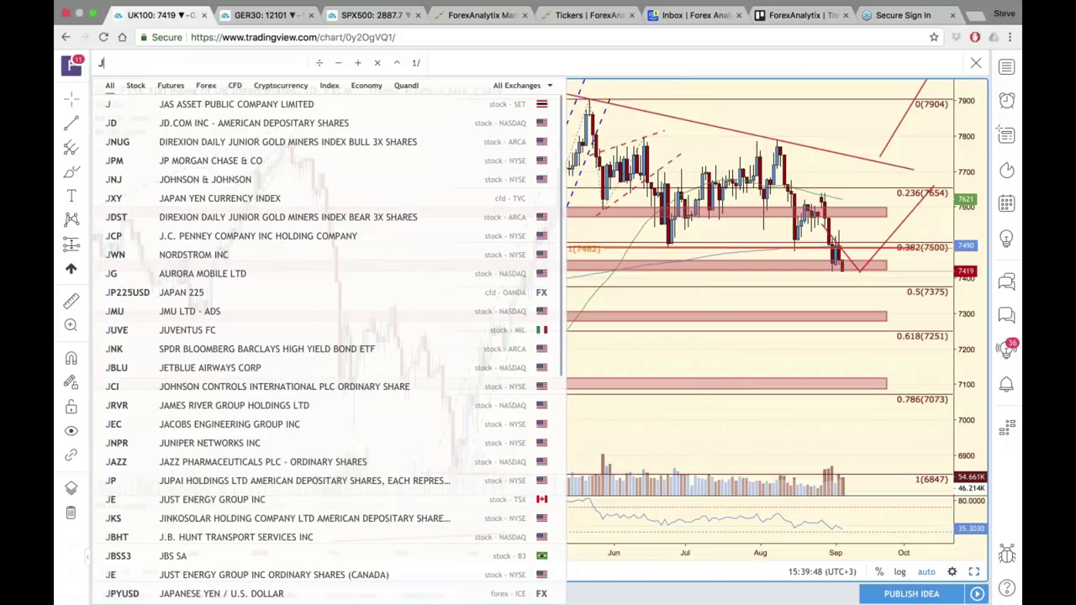
text(PN)
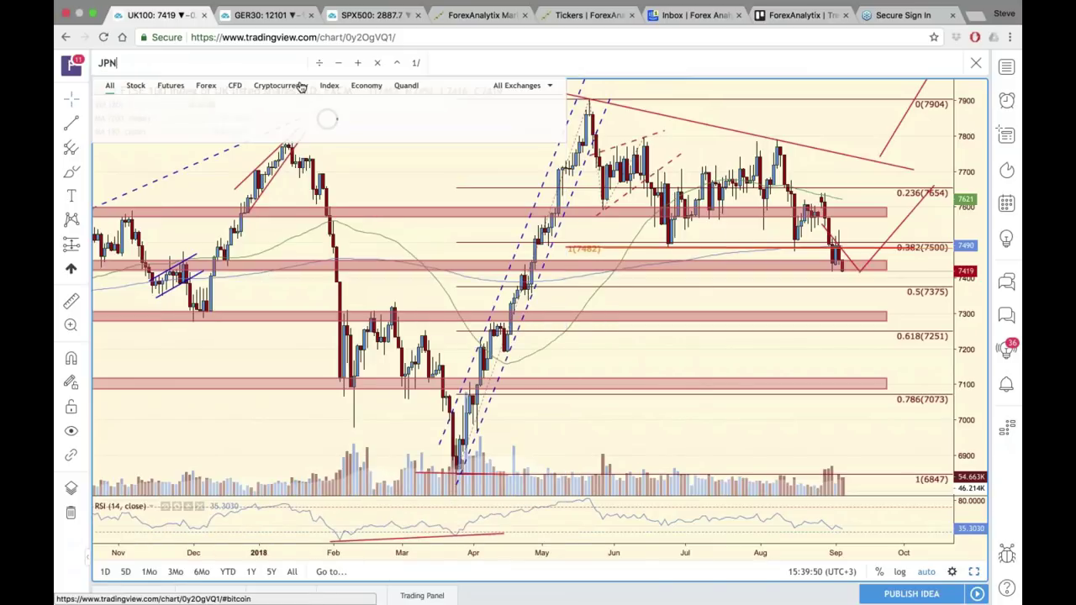
text(22)
Step: Switch the chart to the JPN225 Nikkei index from the watchlist
key(Return)
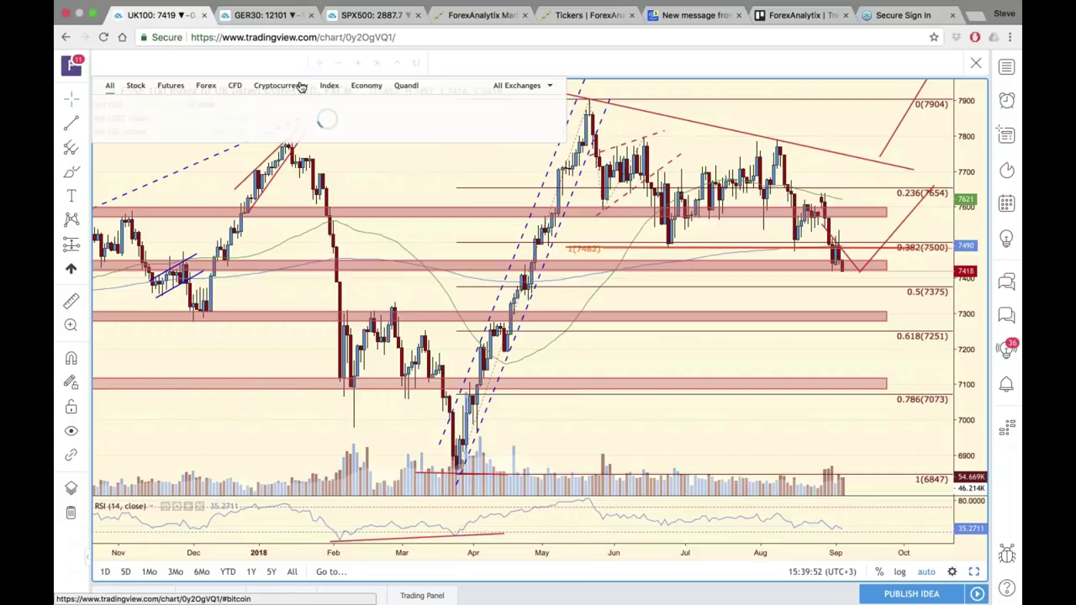
click(1007, 69)
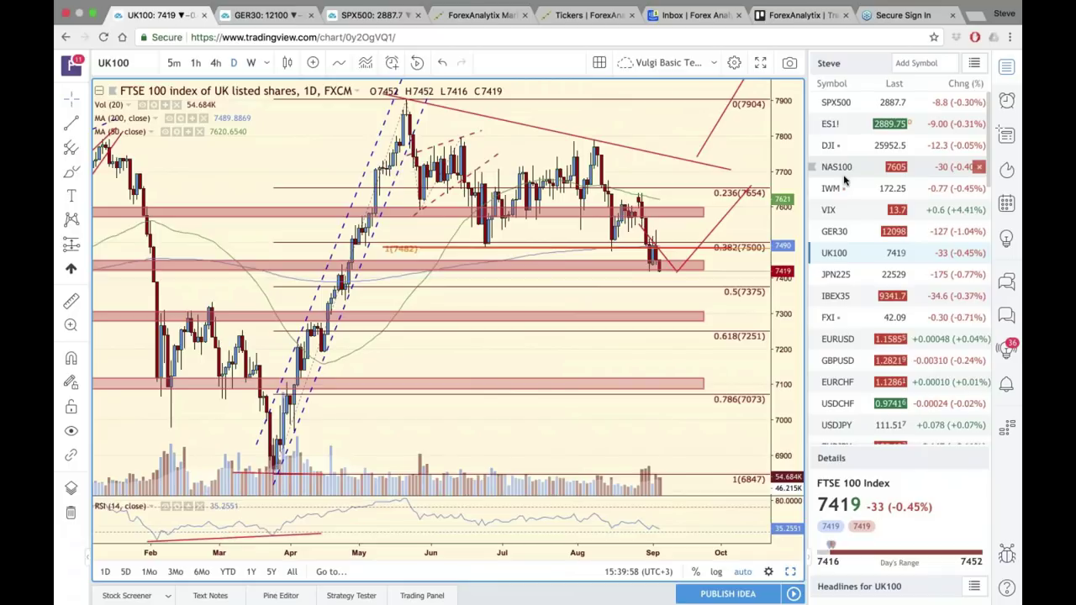
click(858, 278)
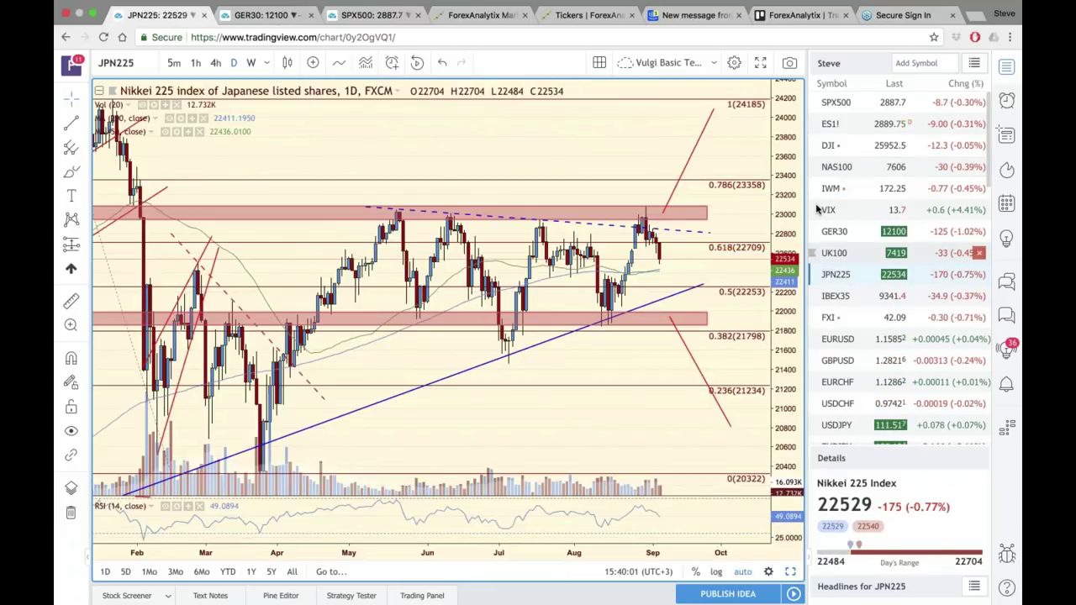
click(1005, 67)
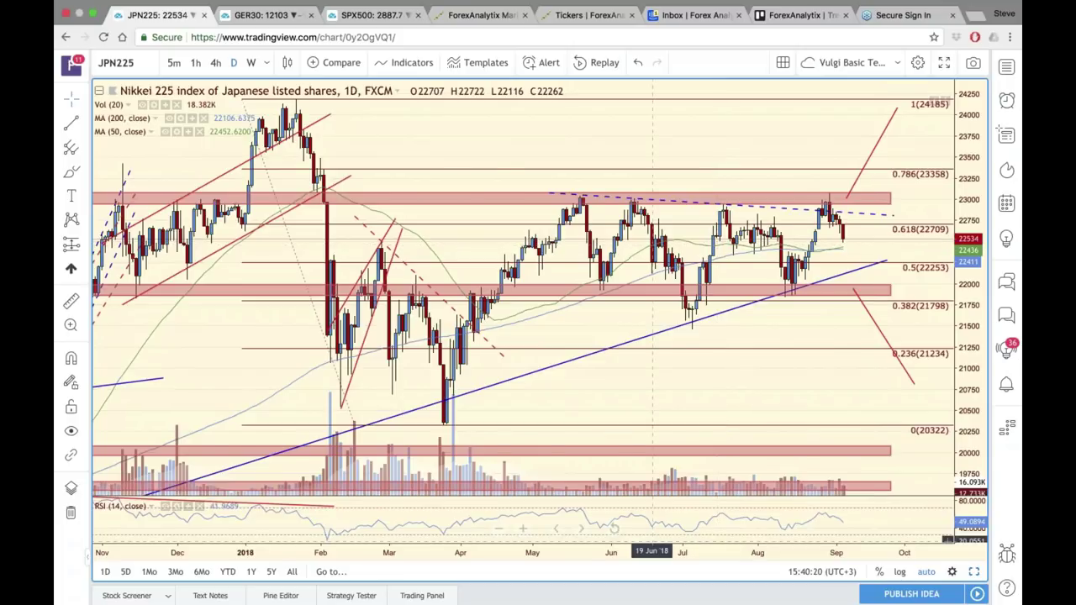
Step: Zoom and pan the Nikkei chart back to November, then restore the six-chart layout
scroll(667, 381, down, 3)
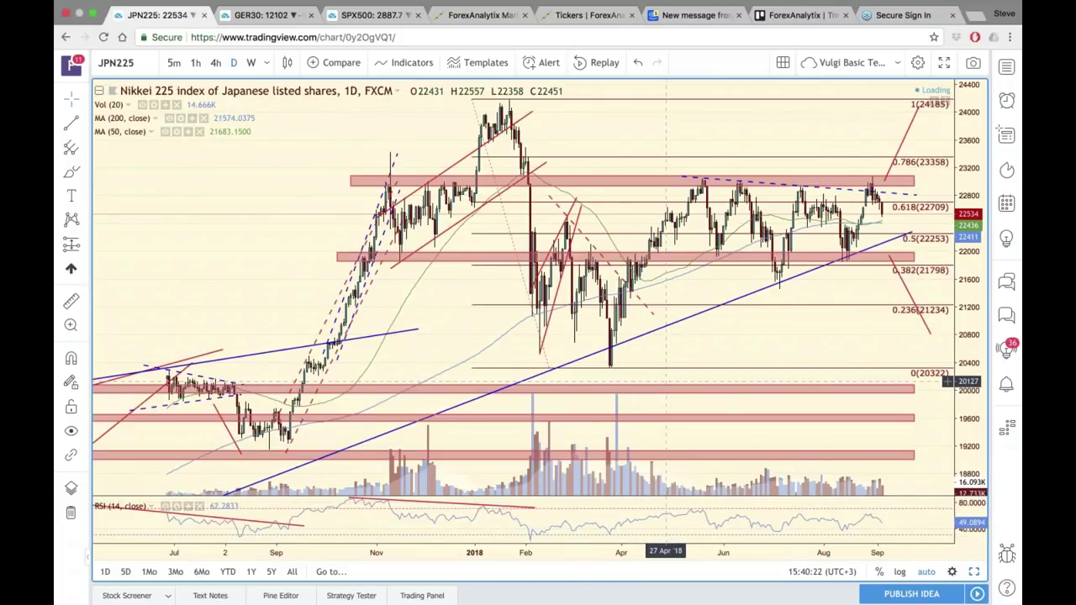
scroll(667, 381, down, 3)
scroll(662, 387, down, 3)
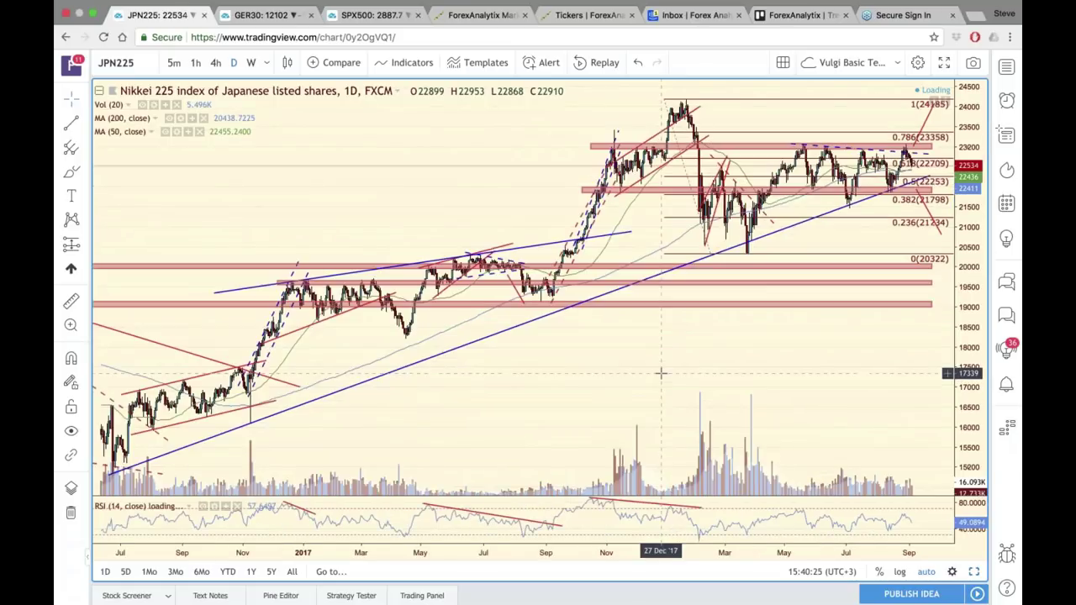
scroll(662, 373, down, 3)
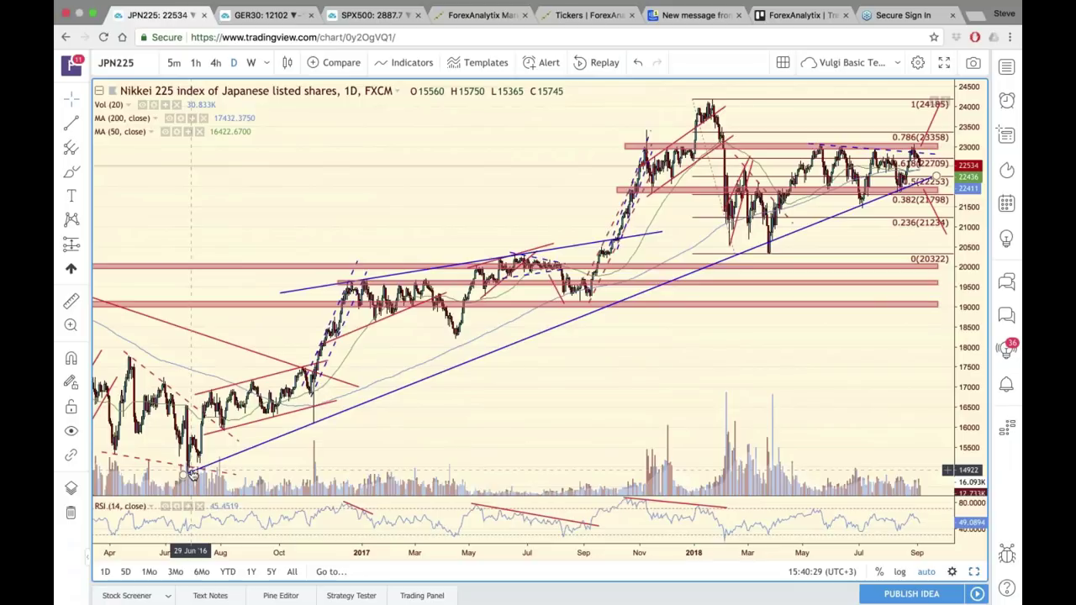
scroll(431, 416, down, 2)
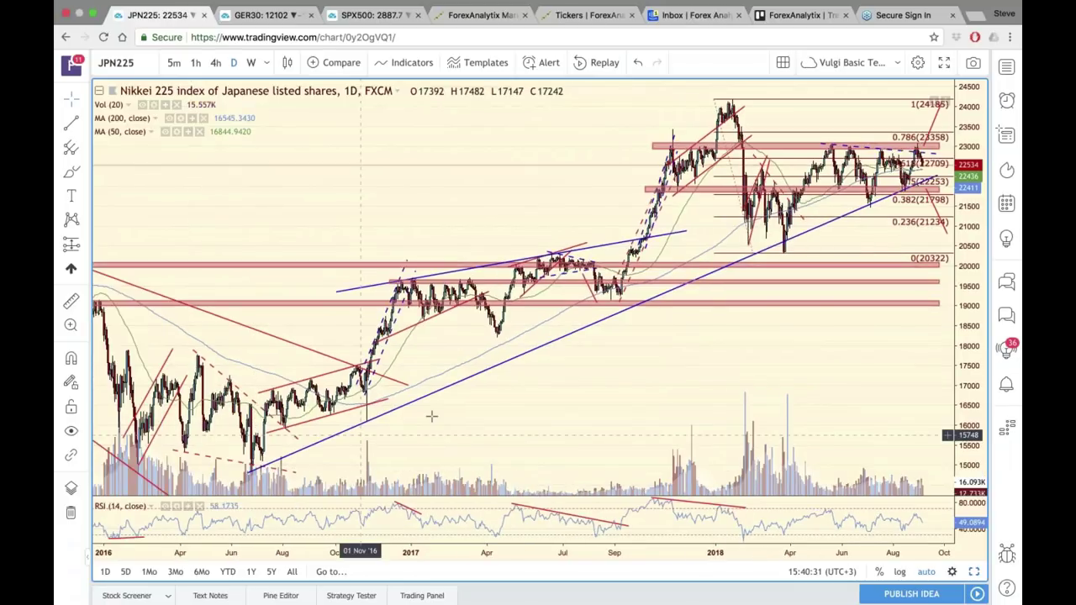
scroll(431, 416, up, 3)
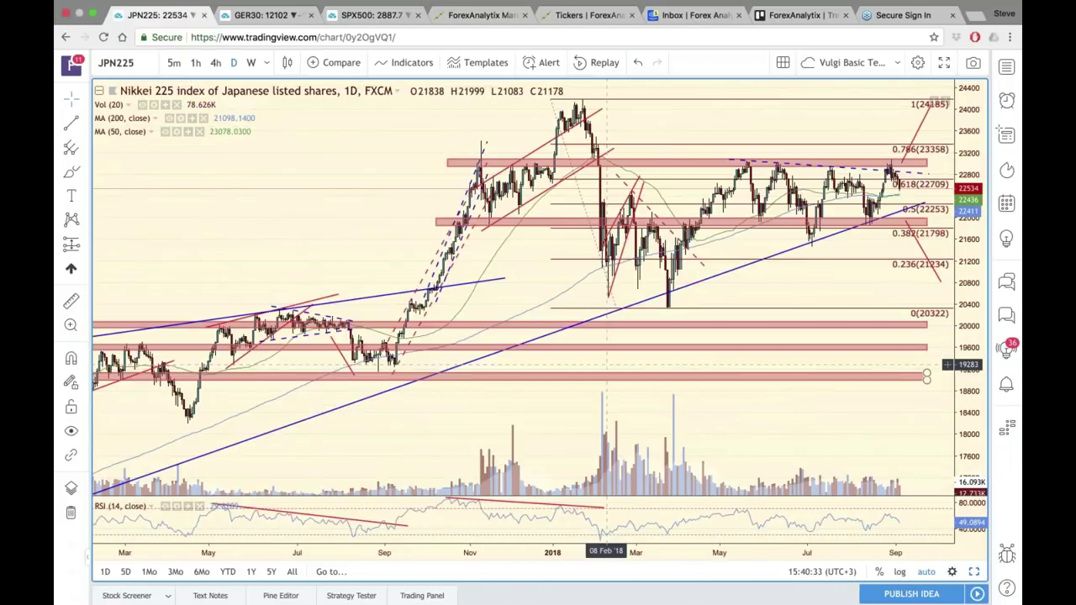
scroll(607, 364, up, 3)
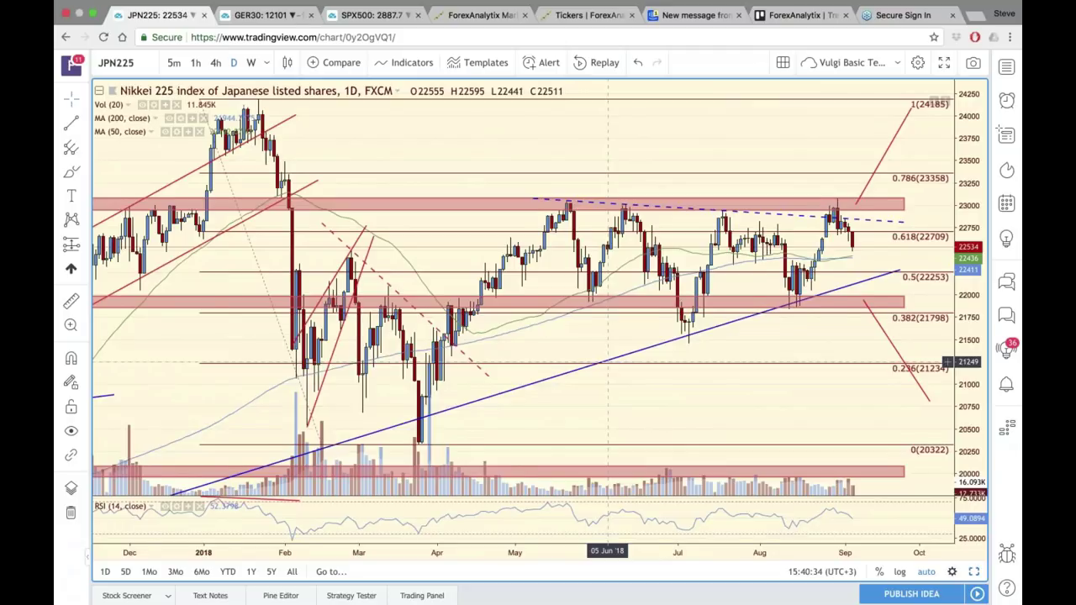
scroll(652, 358, down, 1)
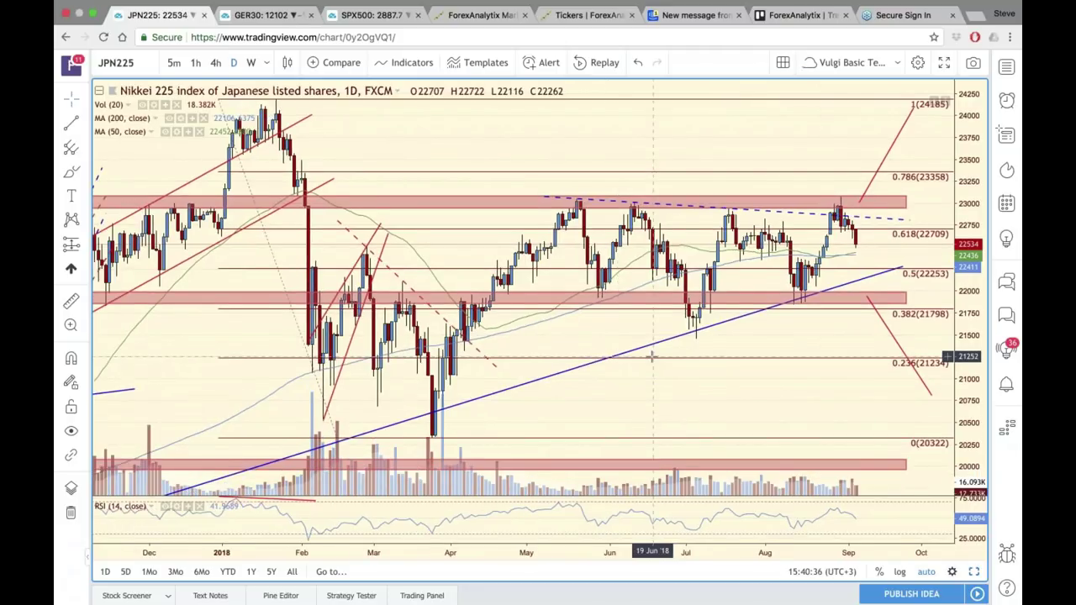
scroll(828, 202, down, 1)
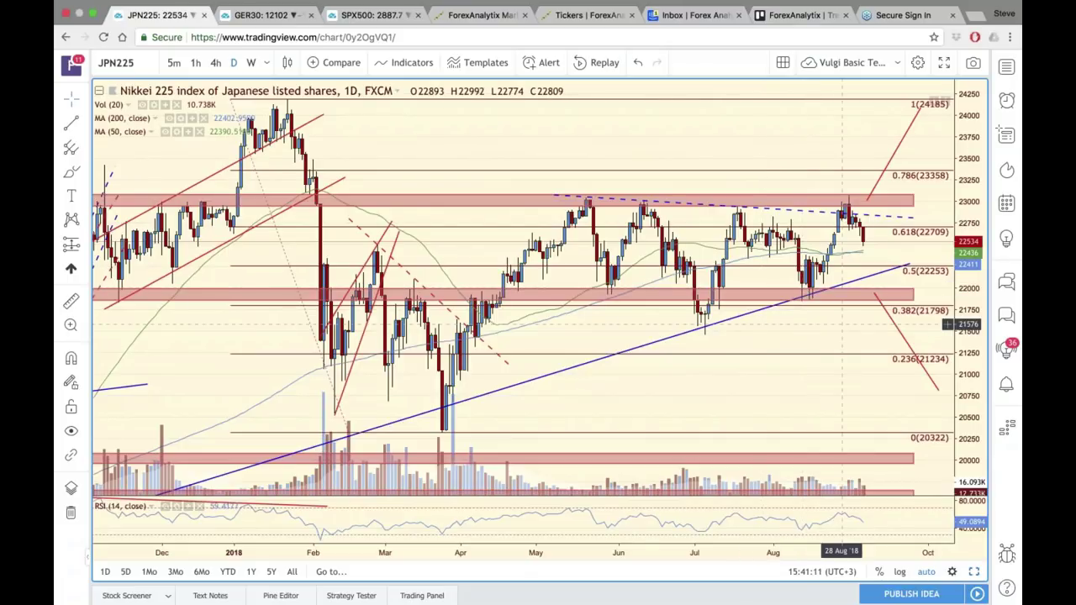
drag(842, 323, 909, 427)
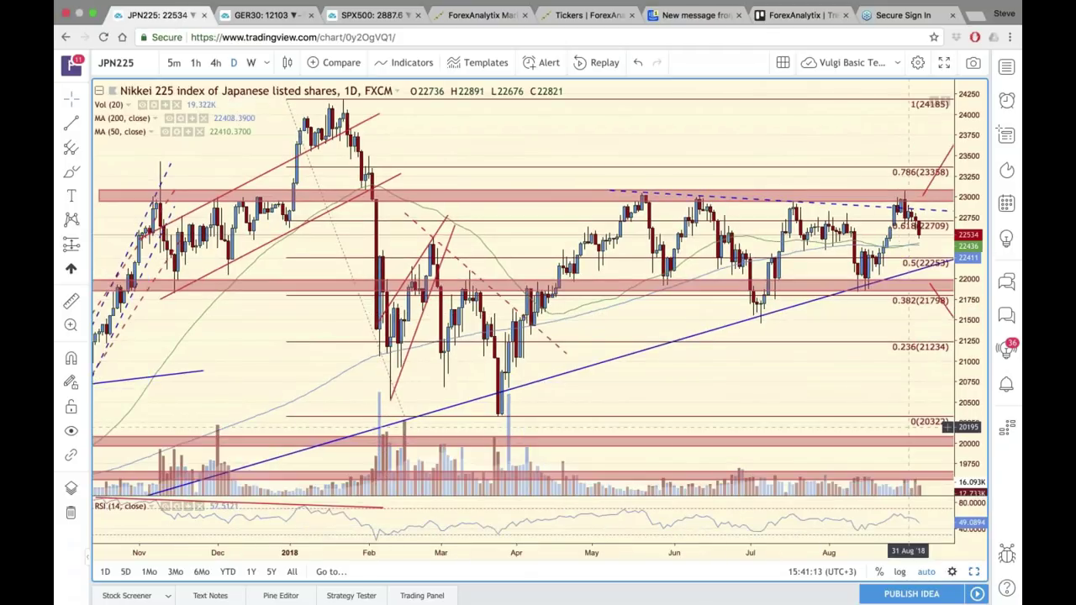
click(975, 572)
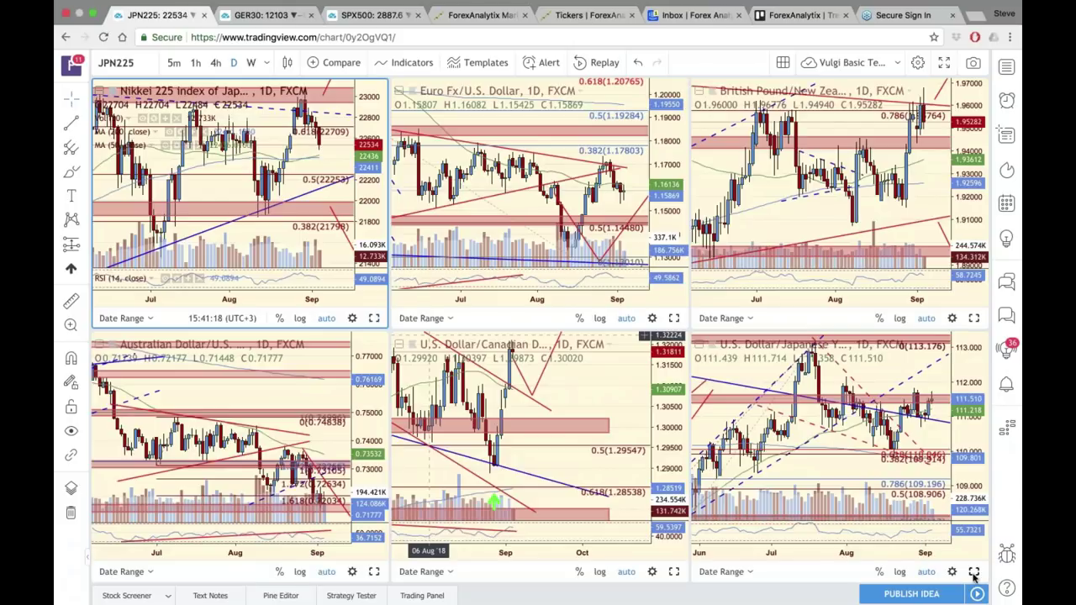
Step: Maximize the bottom-right USD/JPY chart and scroll right to the most recent dates
click(975, 573)
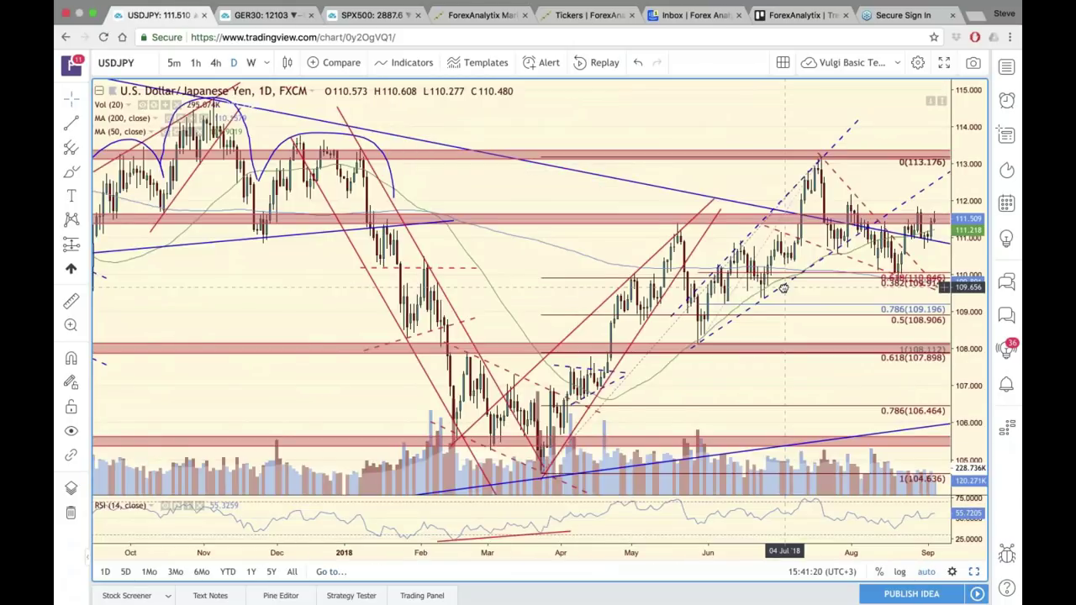
scroll(785, 287, right, 2)
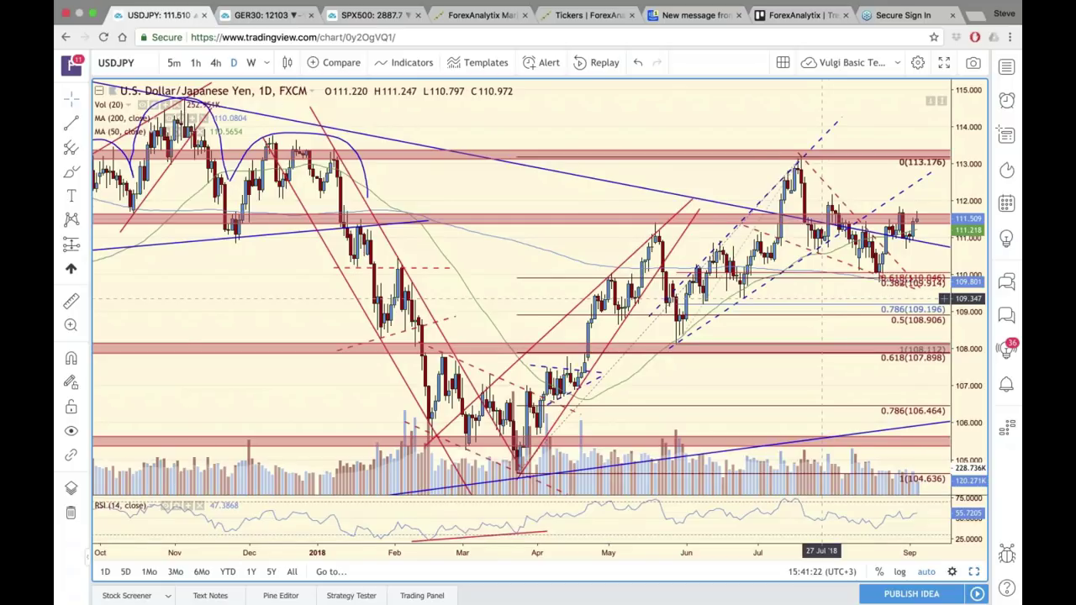
scroll(822, 298, right, 2)
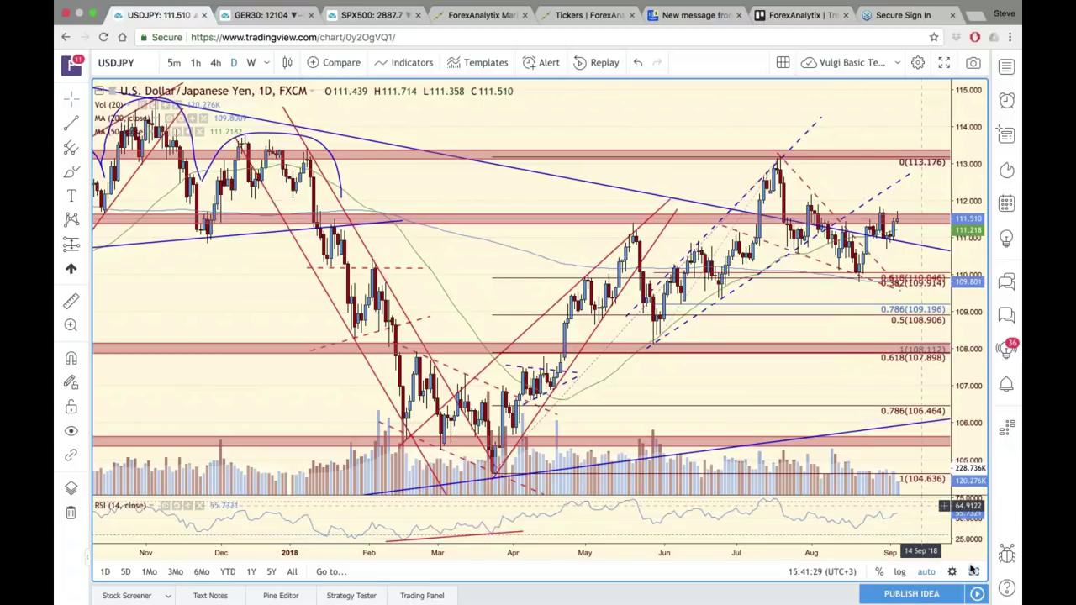
Step: Load the DXY US Dollar Index chart and nudge its red projected line slightly right
click(147, 62)
text(DXY)
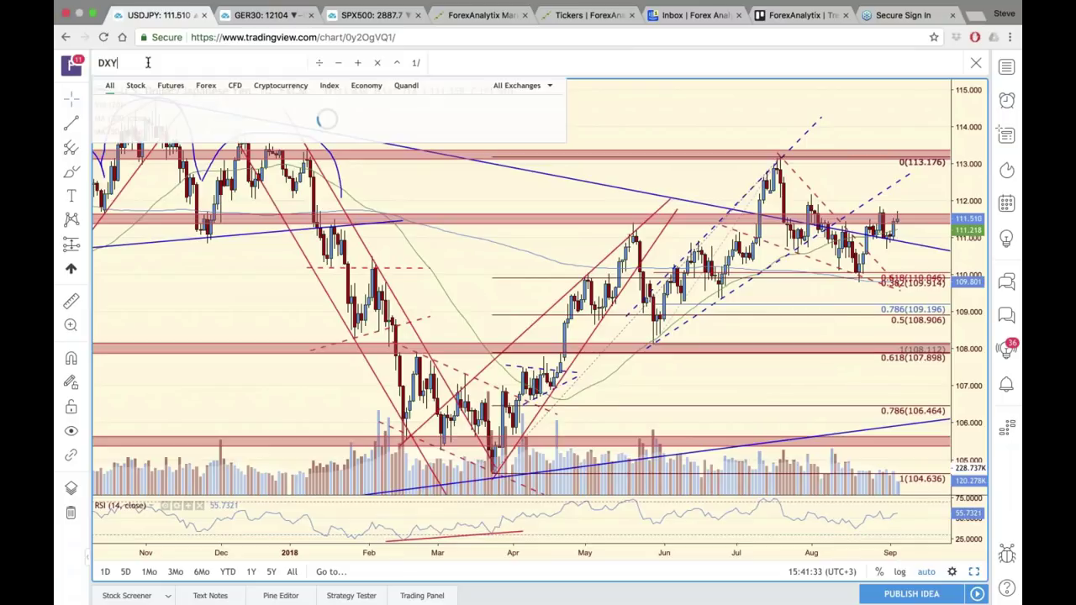
key(Return)
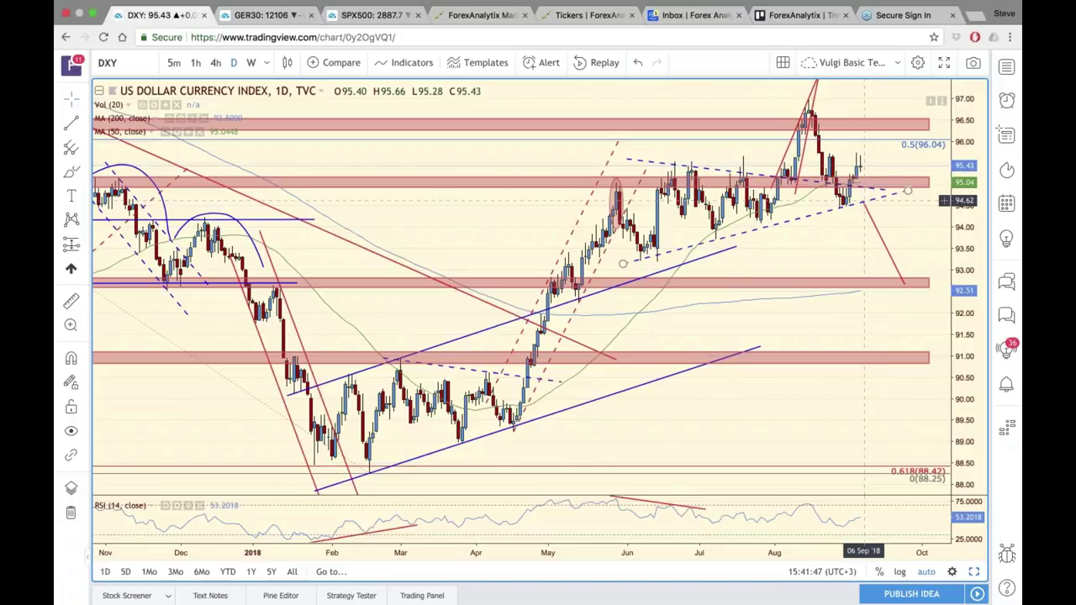
drag(875, 221, 920, 212)
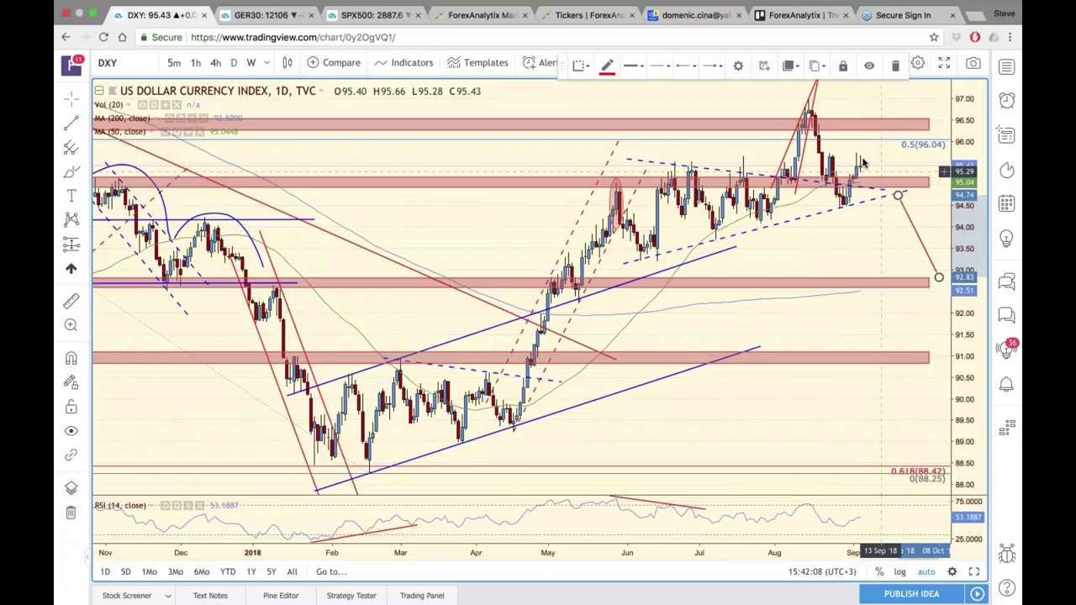
mouse_move(860, 191)
mouse_down()
mouse_move(919, 171)
mouse_move(913, 252)
mouse_up()
drag(863, 189, 908, 138)
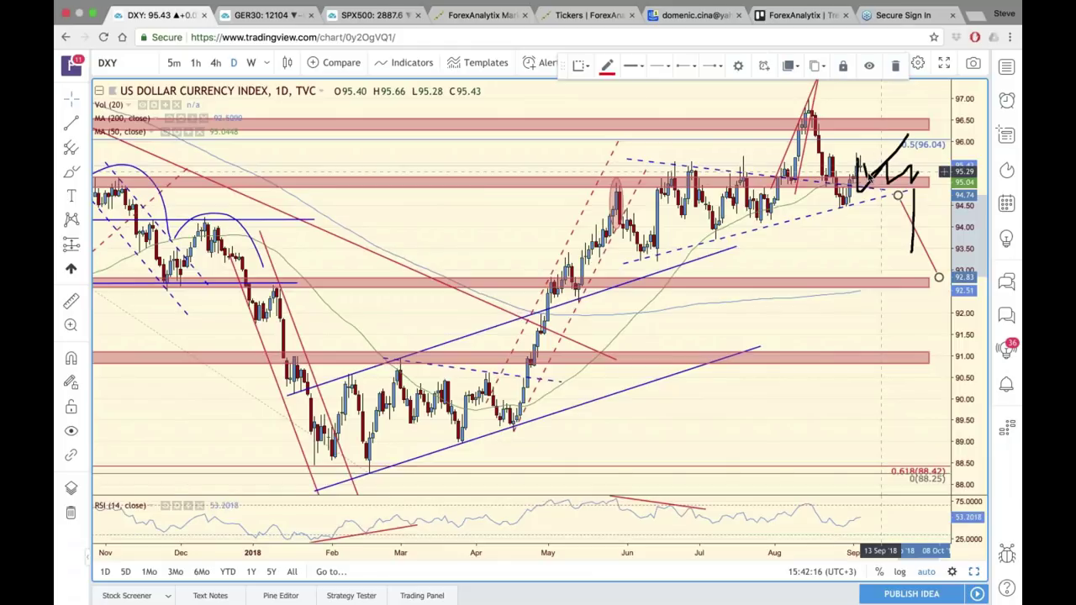
mouse_move(891, 135)
mouse_down()
mouse_move(928, 134)
mouse_move(913, 254)
mouse_up()
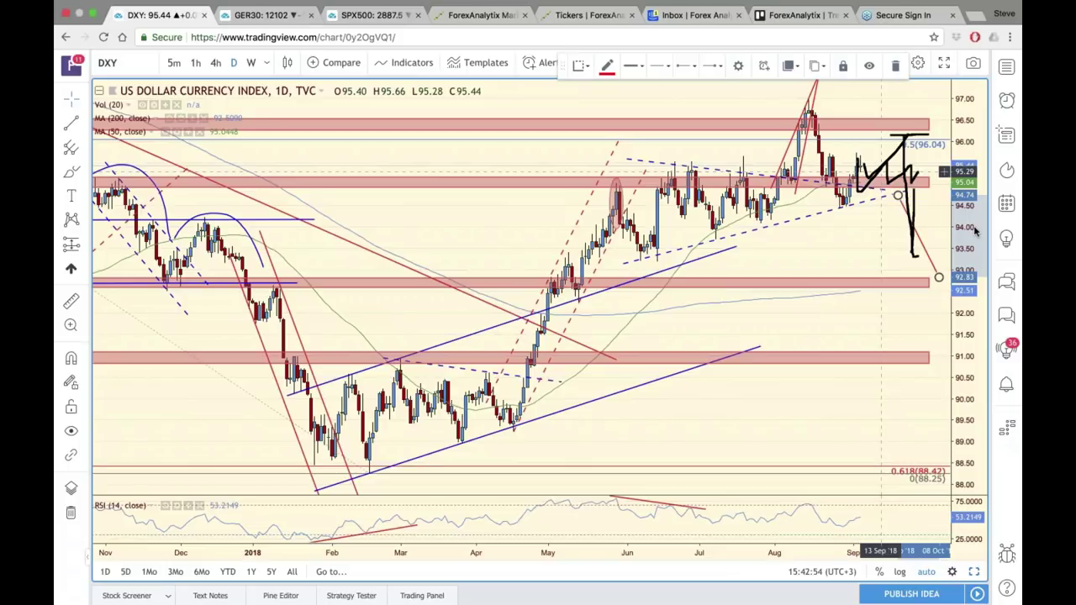
key(Escape)
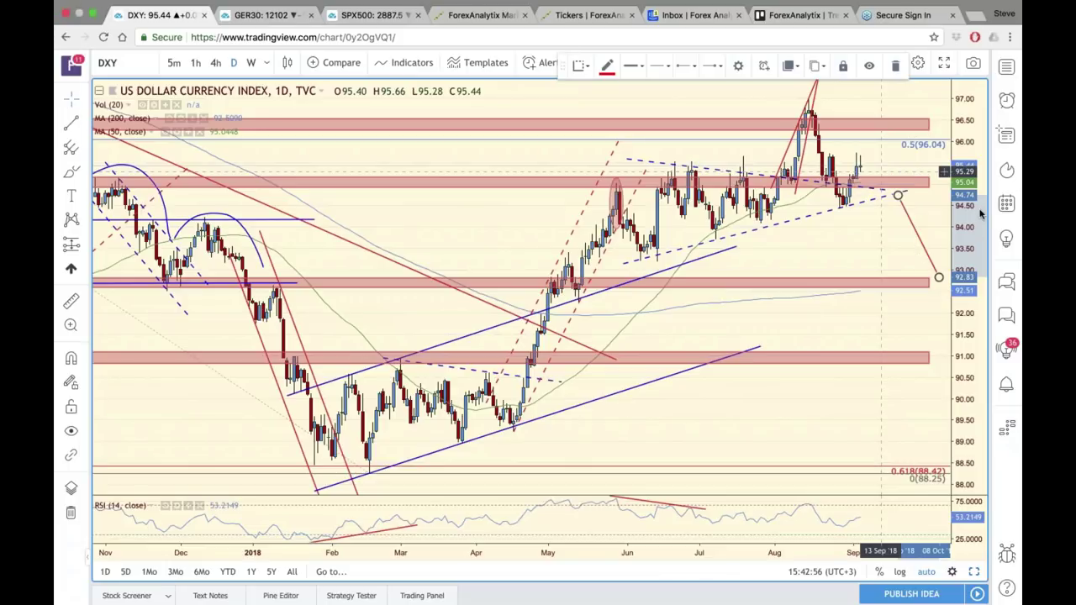
Step: Restore the six-chart grid, finish the DXY downward projection line, and maximize GBP/NZD
click(975, 572)
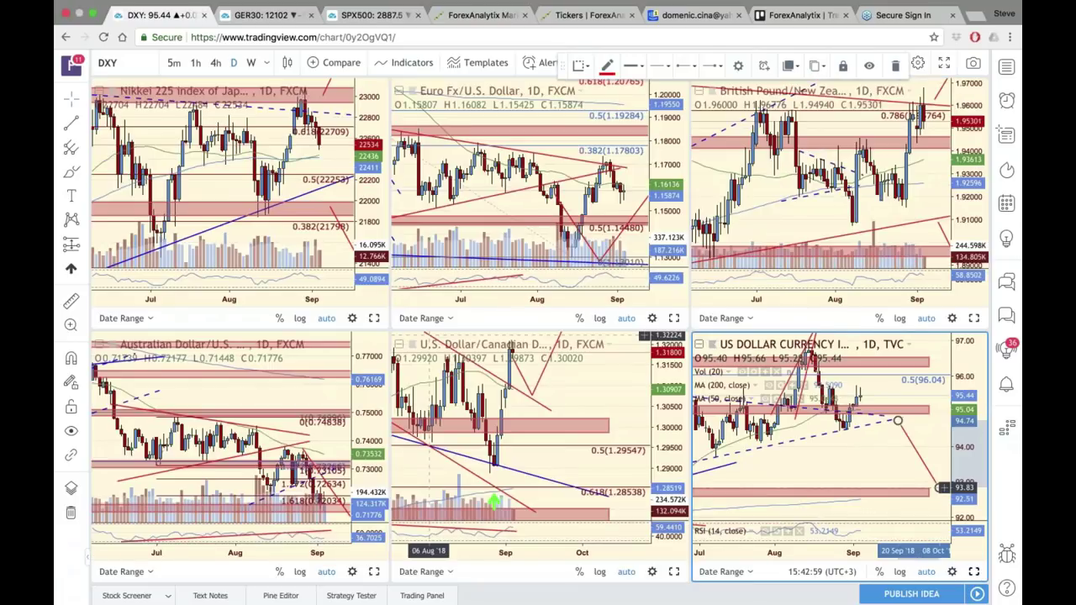
click(942, 488)
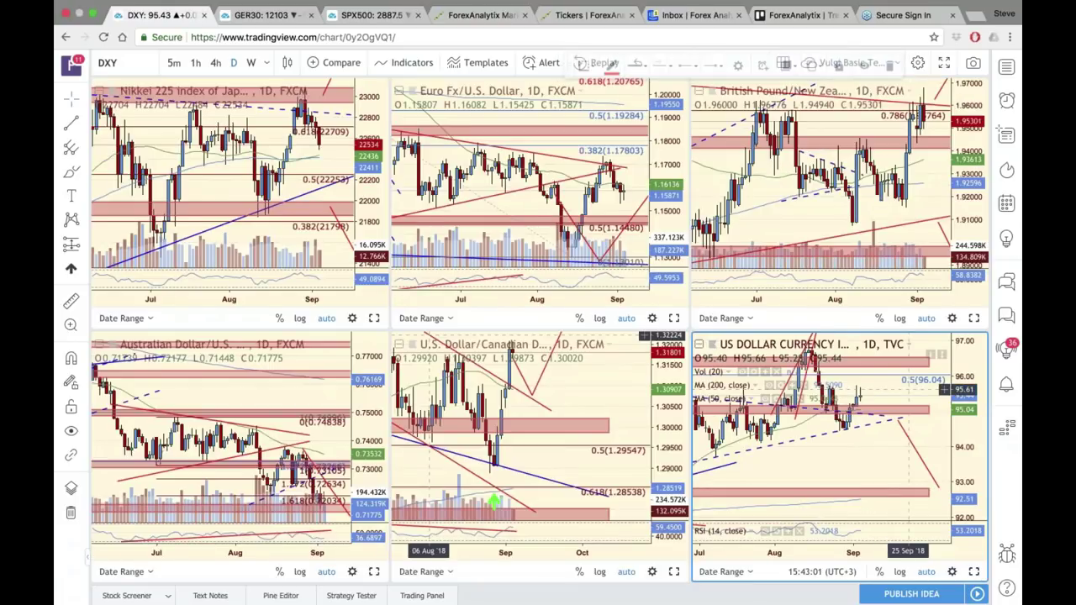
scroll(945, 389, left, 3)
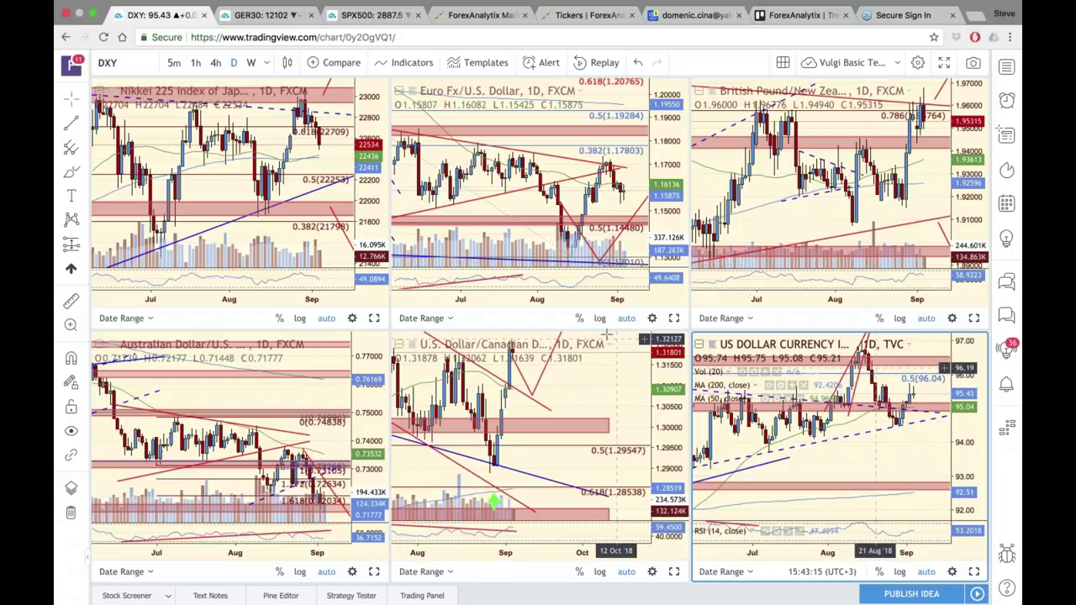
click(976, 319)
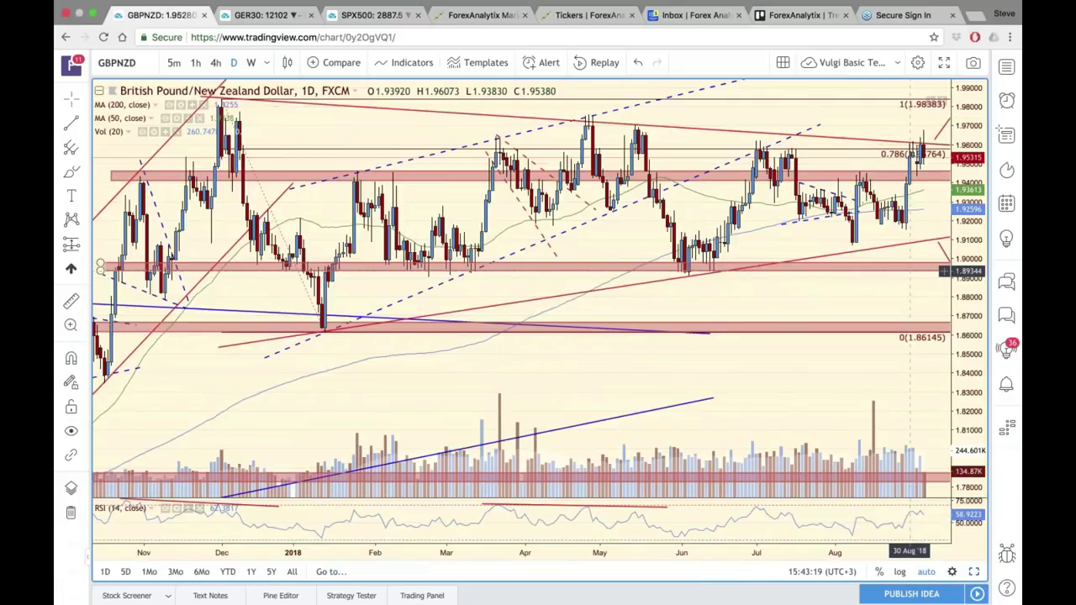
Step: Drag the GBP/NZD chart left and zoom the time axis to leave room through October
drag(911, 271, 845, 253)
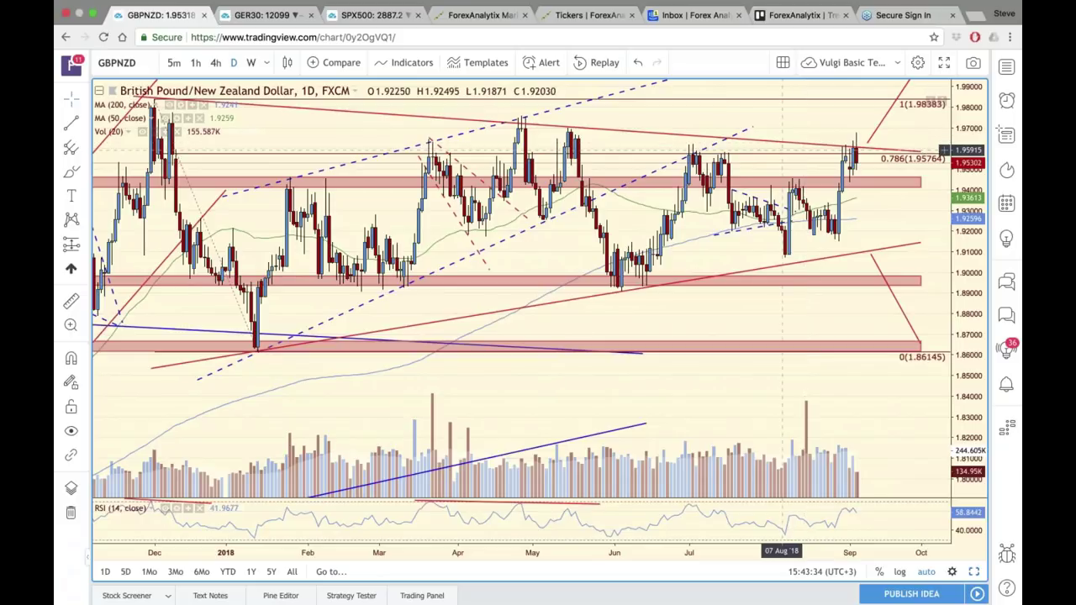
scroll(782, 149, down, 2)
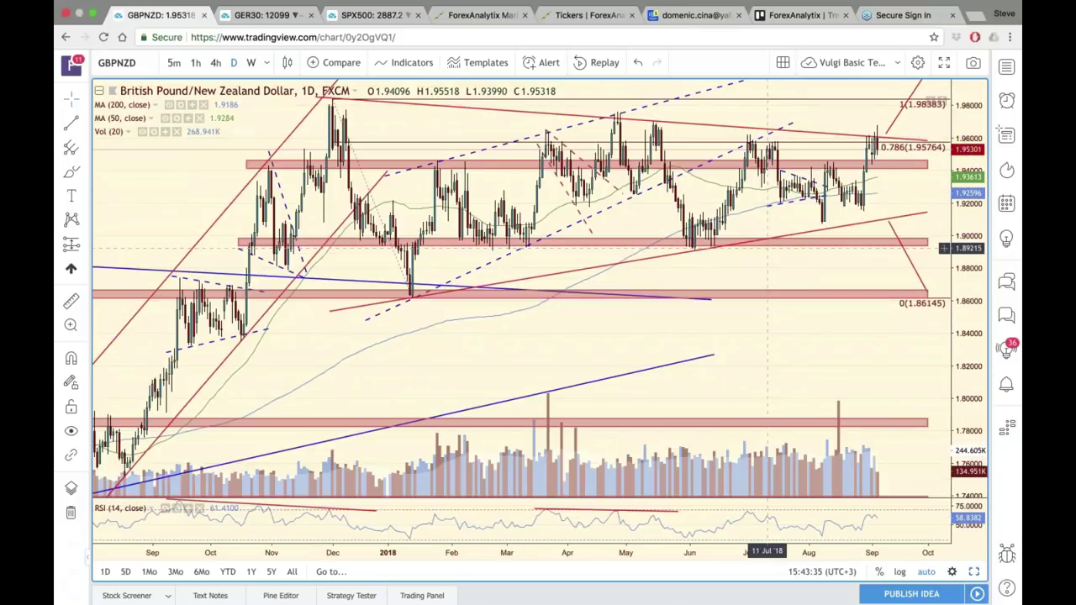
scroll(598, 130, down, 1)
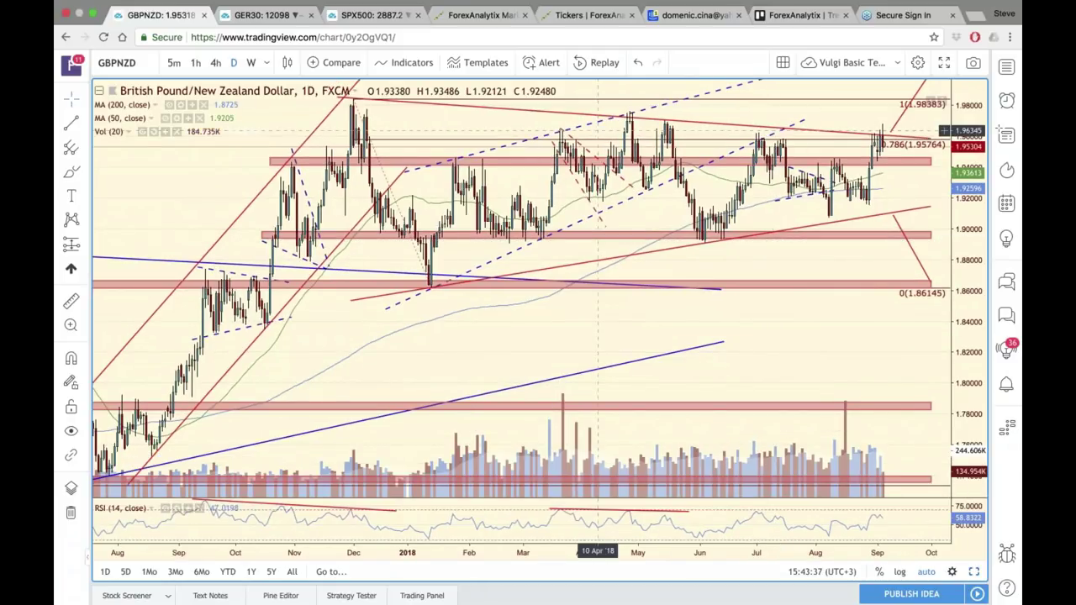
scroll(781, 156, up, 2)
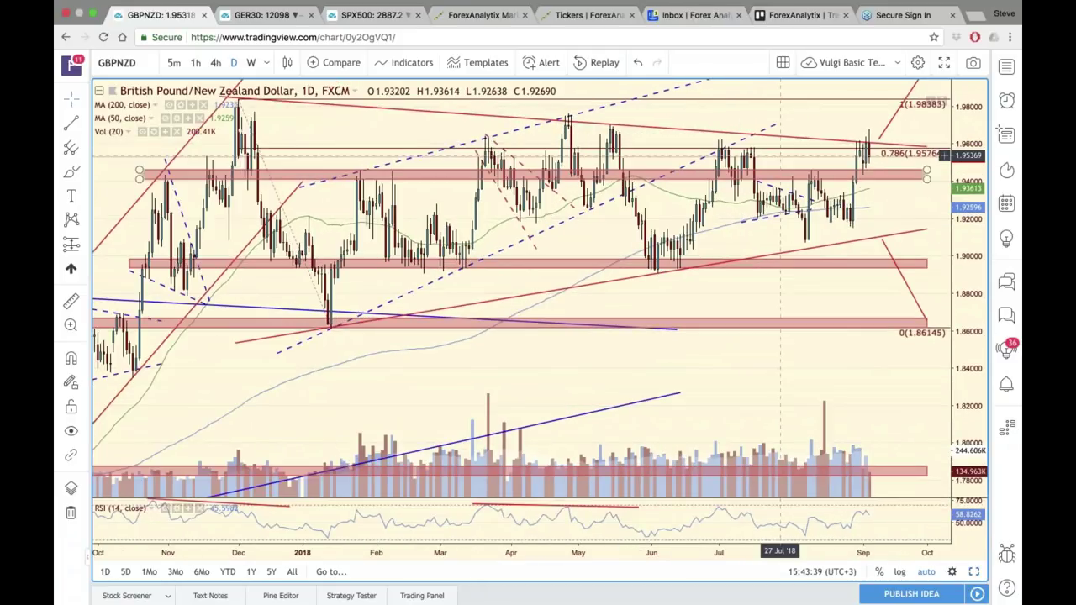
scroll(780, 155, up, 1)
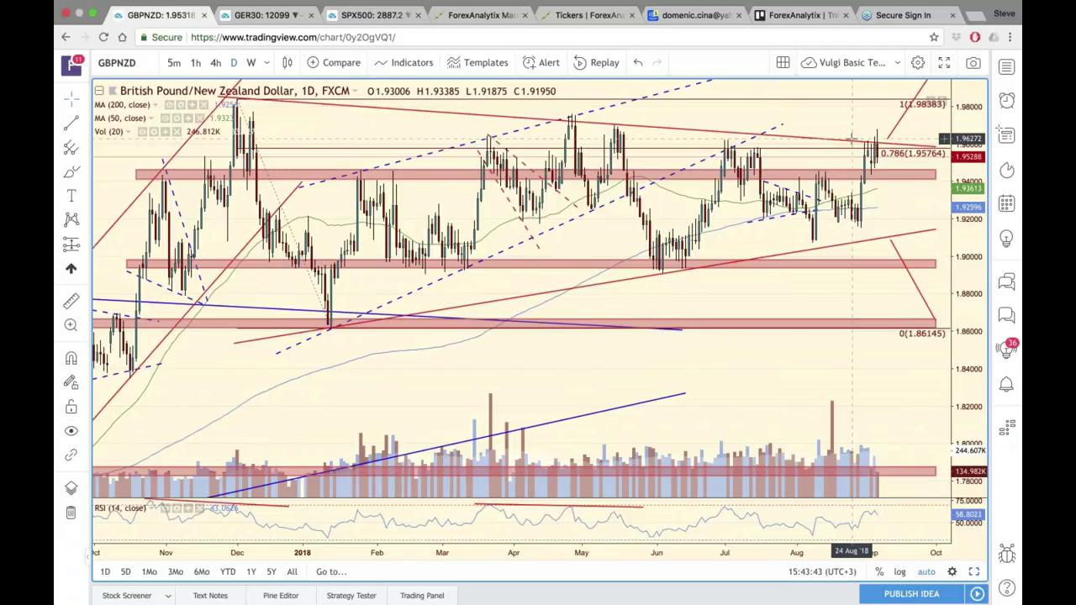
scroll(851, 137, up, 1)
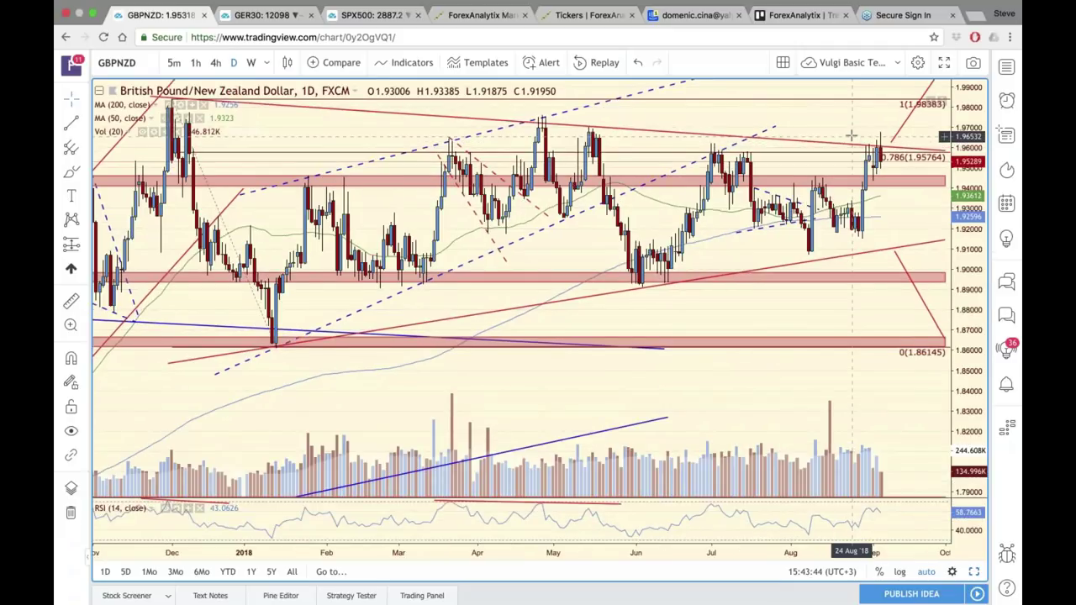
scroll(852, 137, down, 2)
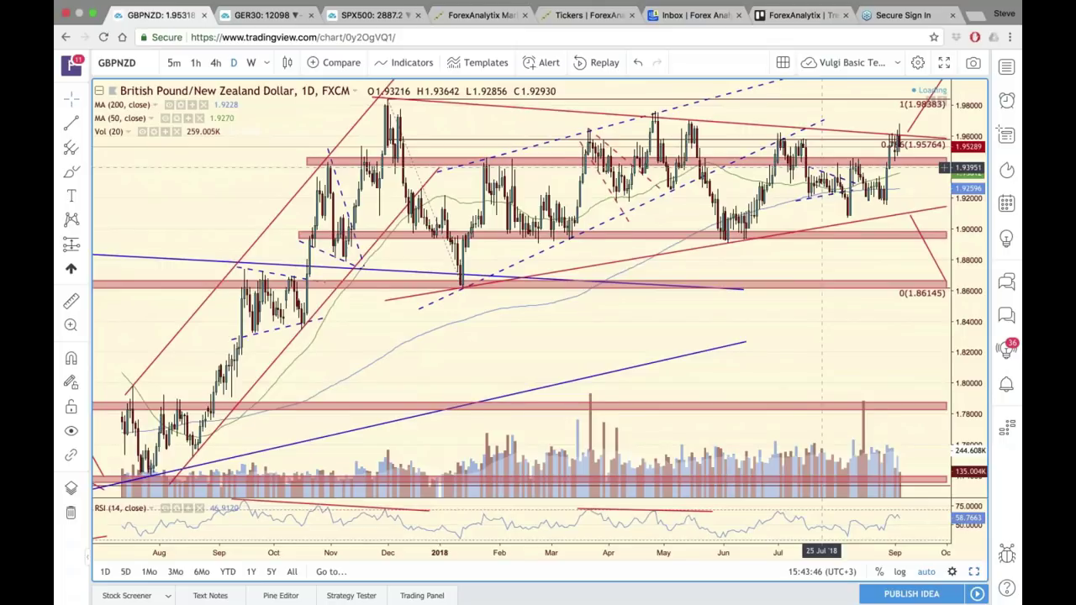
scroll(823, 167, down, 1)
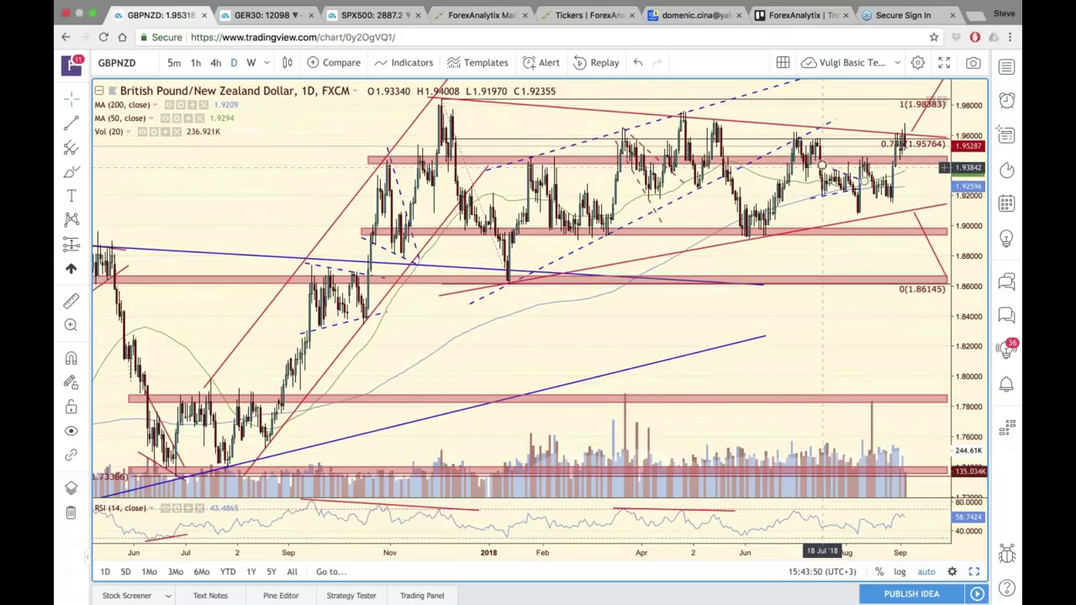
scroll(822, 167, up, 1)
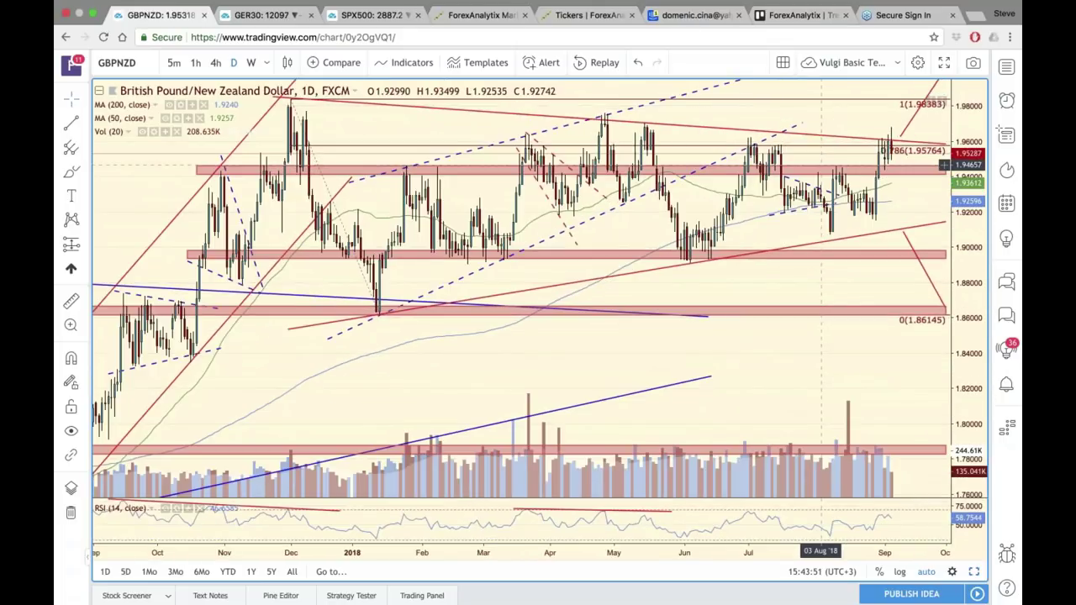
scroll(823, 167, up, 1)
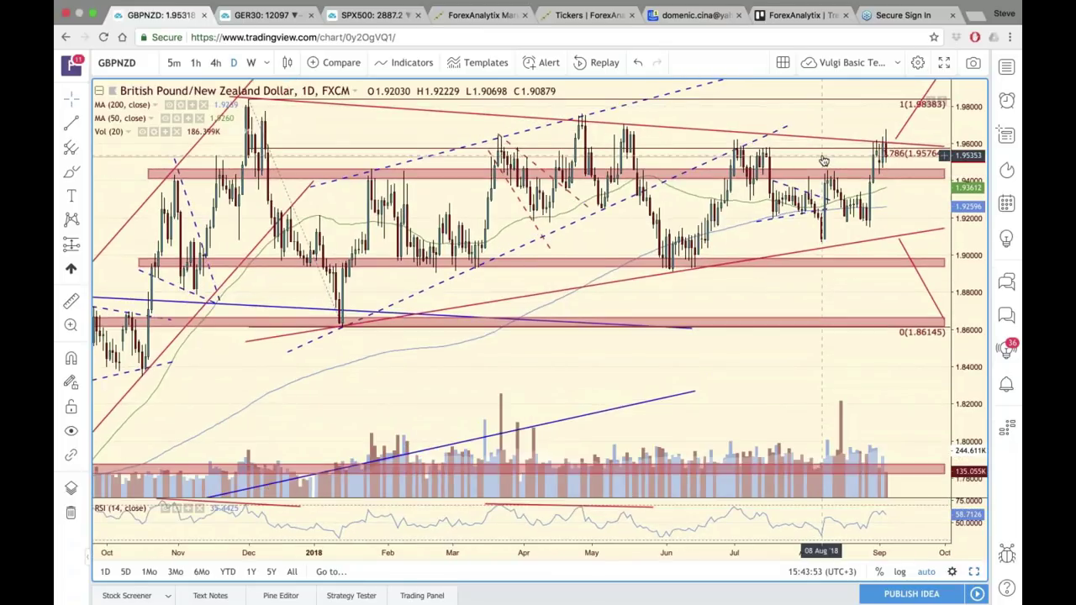
scroll(824, 160, up, 1)
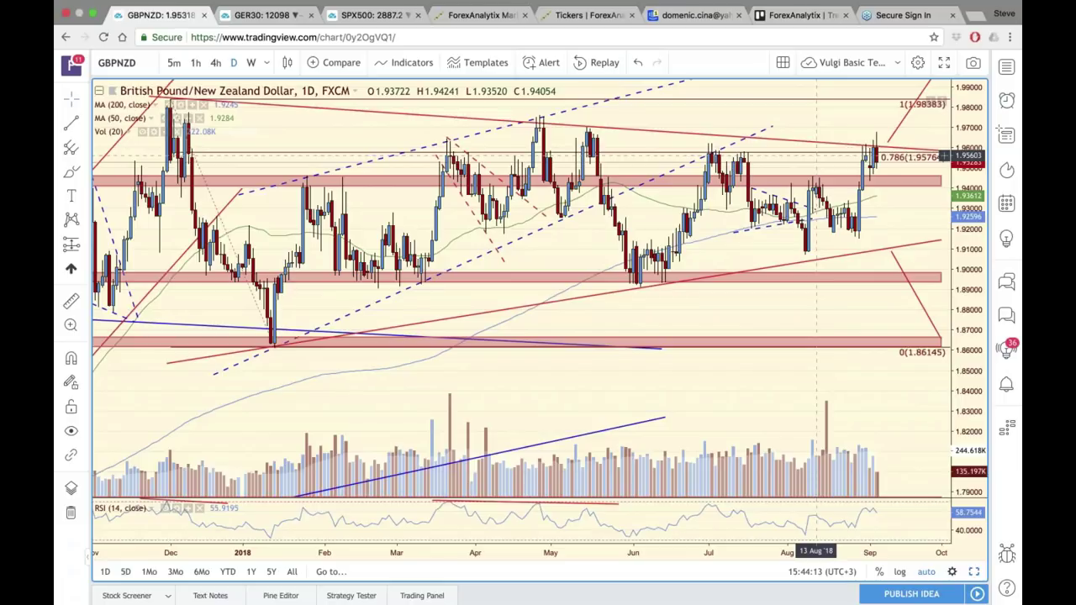
Step: Switch the pound chart from GBP/NZD to GBPAUD
click(118, 64)
text(GBPAUD)
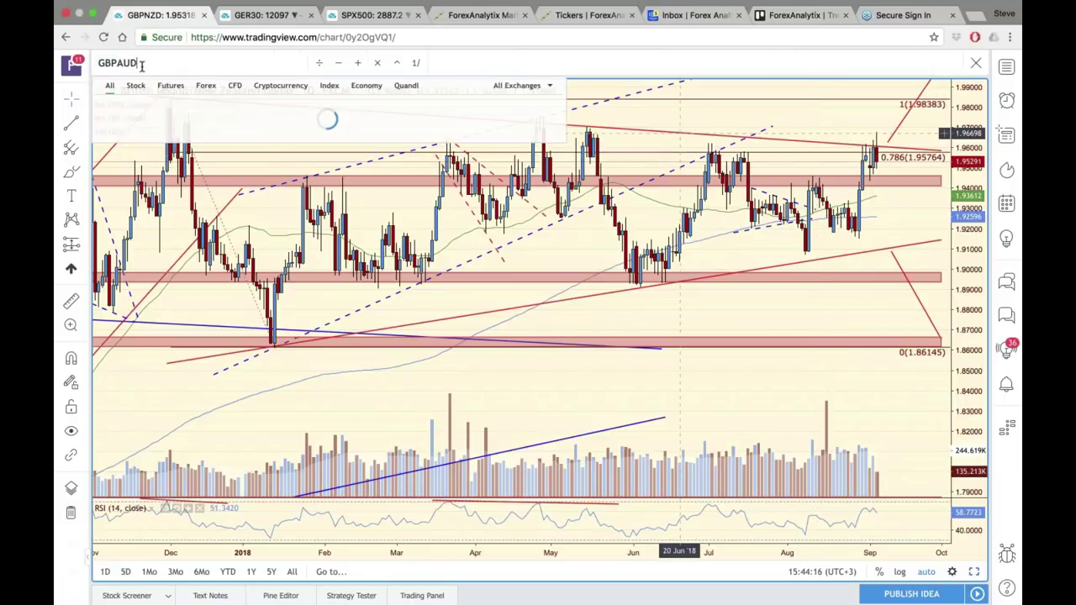
key(Return)
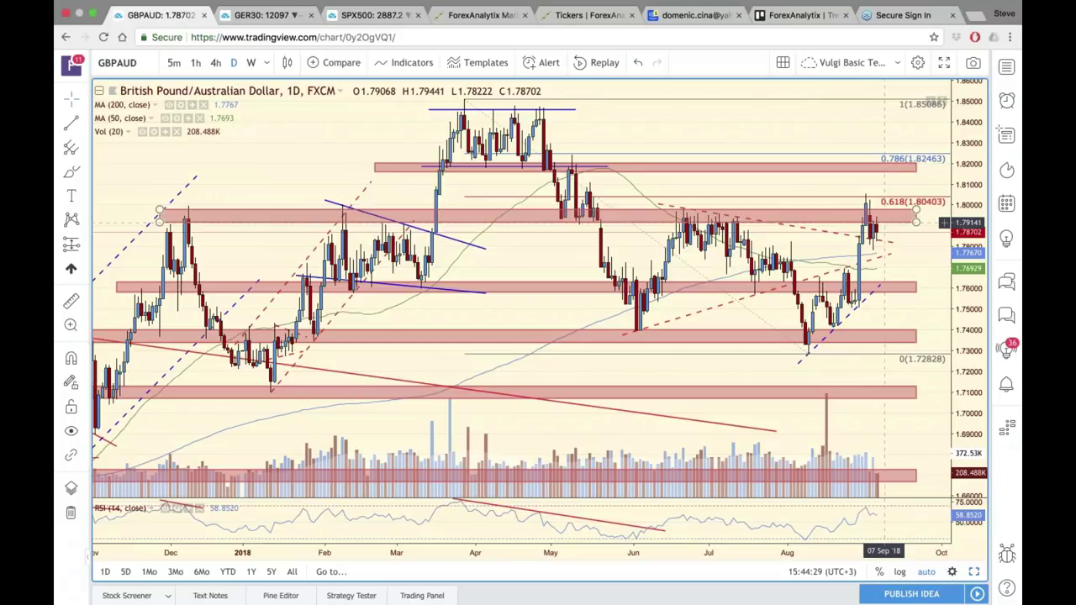
Step: Select and deselect the pink zone near 1.80, then restore the six-chart layout
click(868, 220)
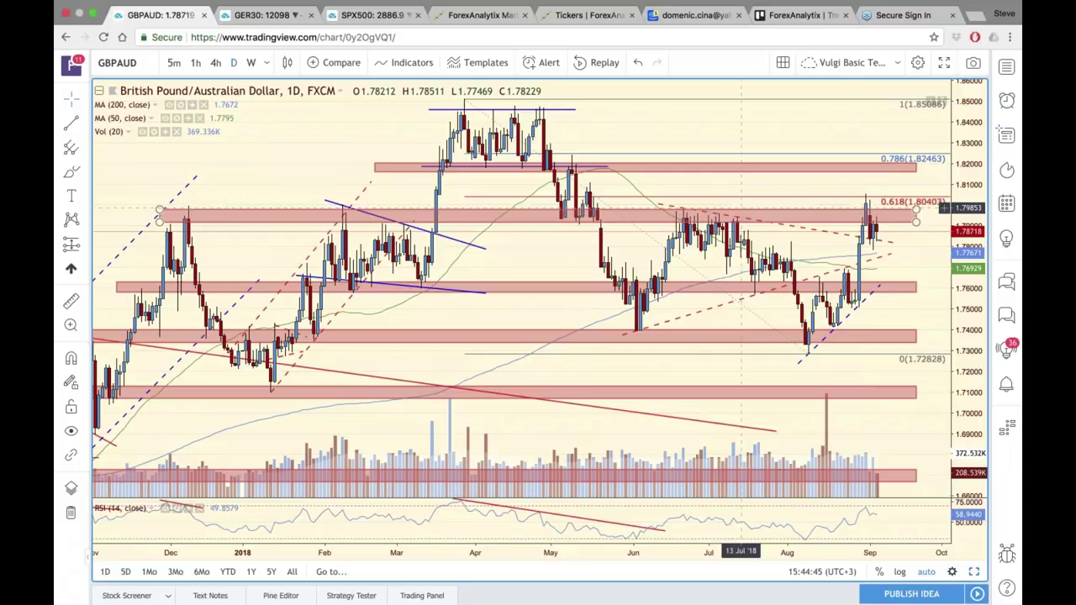
click(354, 141)
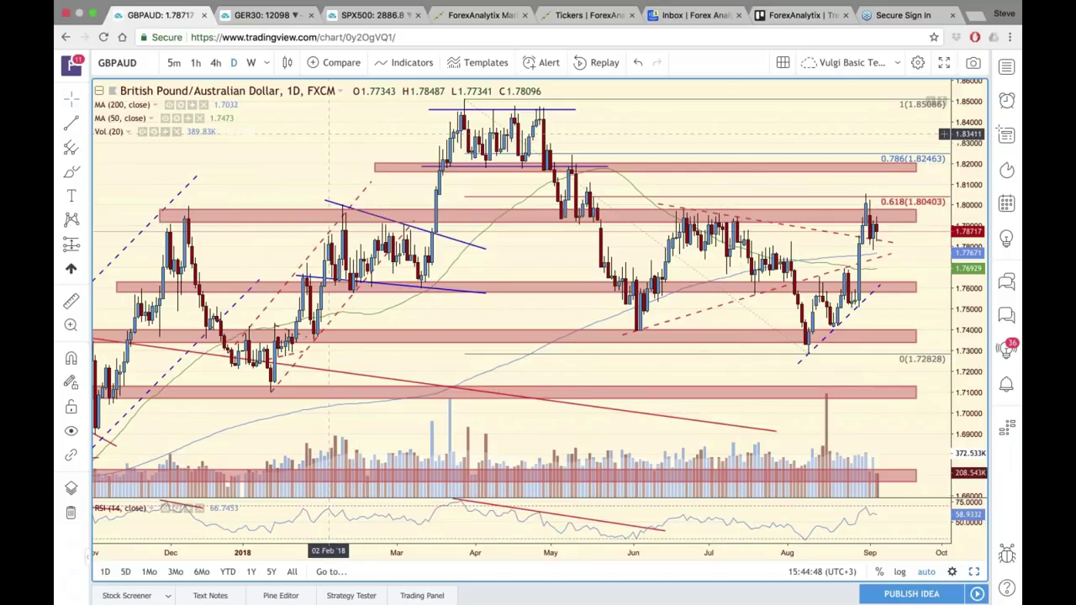
click(117, 63)
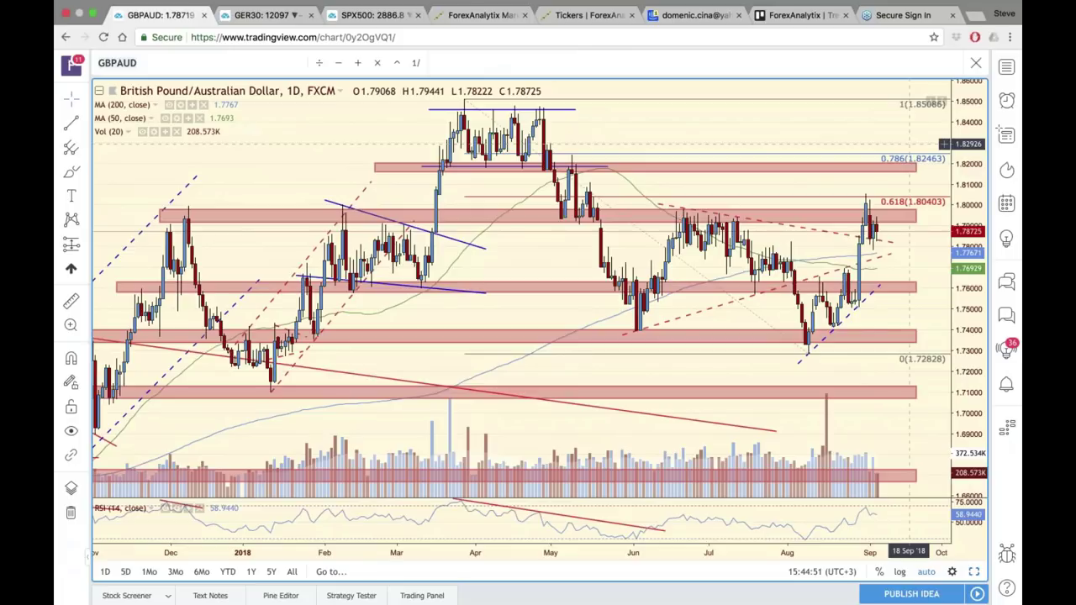
click(972, 572)
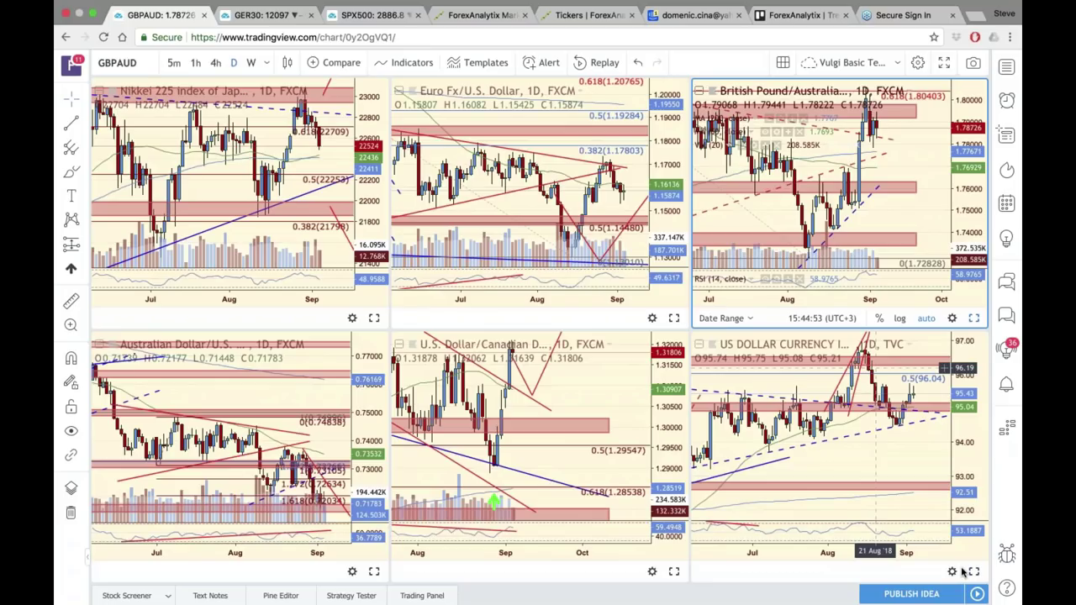
Step: Change the EUR/USD pane to EURAUD and maximize it with Alt+Enter
click(642, 168)
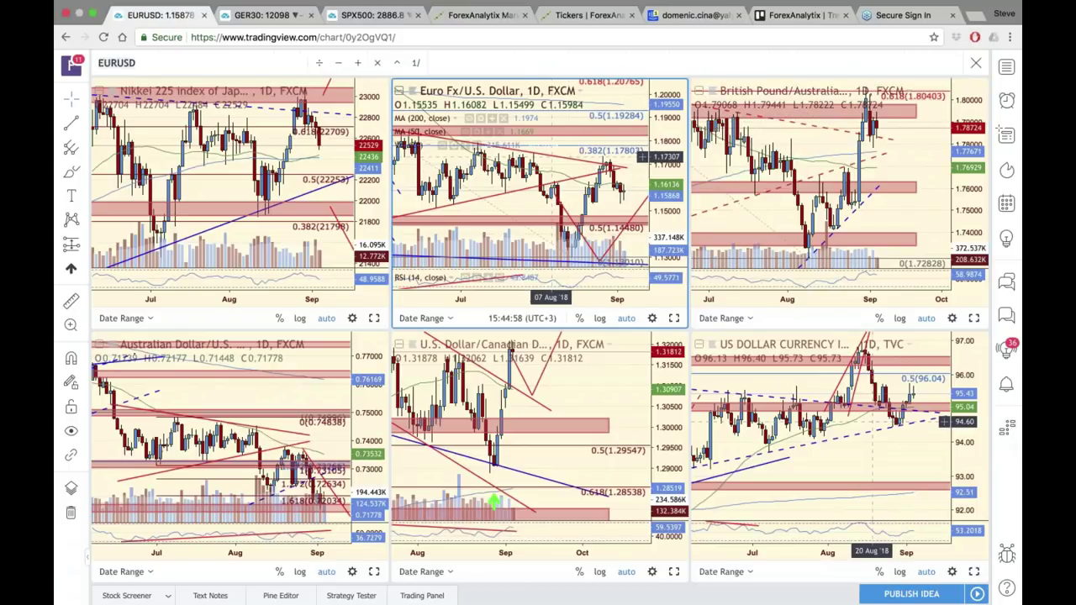
text(E)
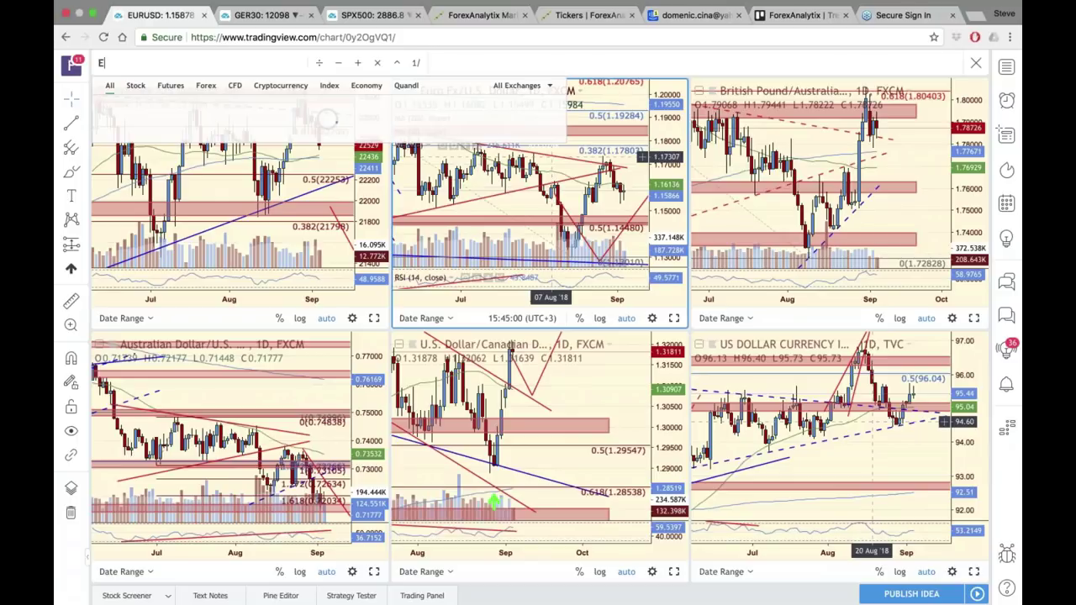
text(URAUD)
key(Return)
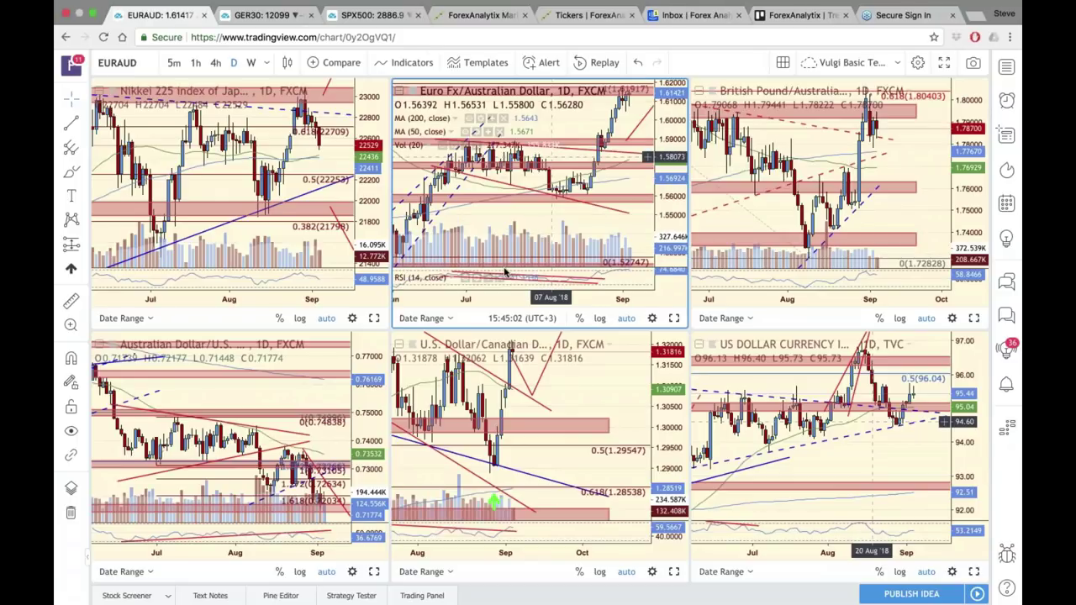
key(alt+Return)
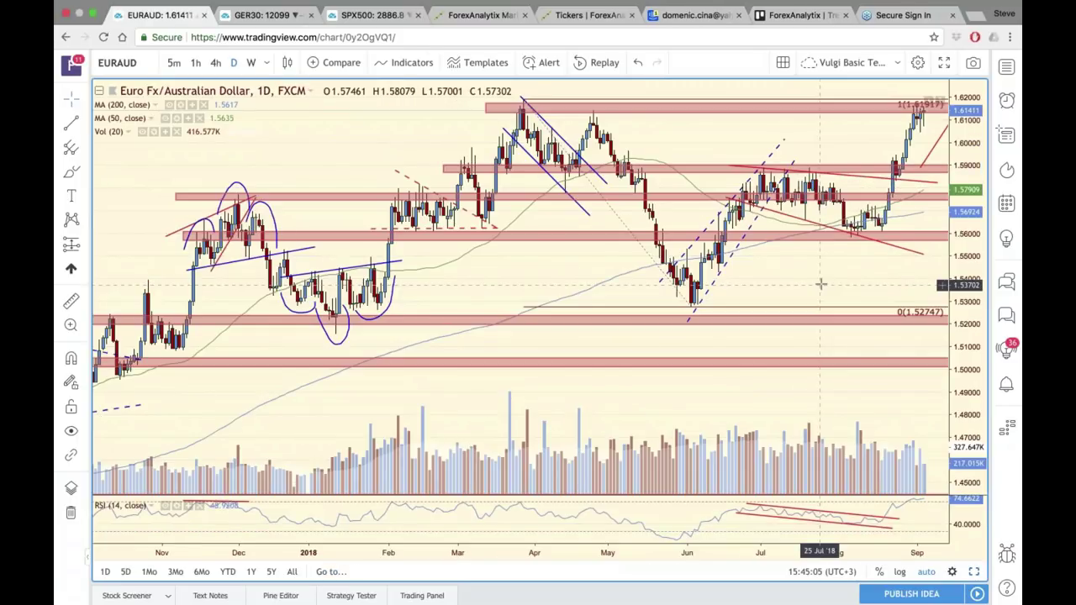
Step: Zoom and compress the price scale so the 1.272 level near 1.644 is visible
scroll(720, 291, down, 2)
scroll(800, 264, up, 1)
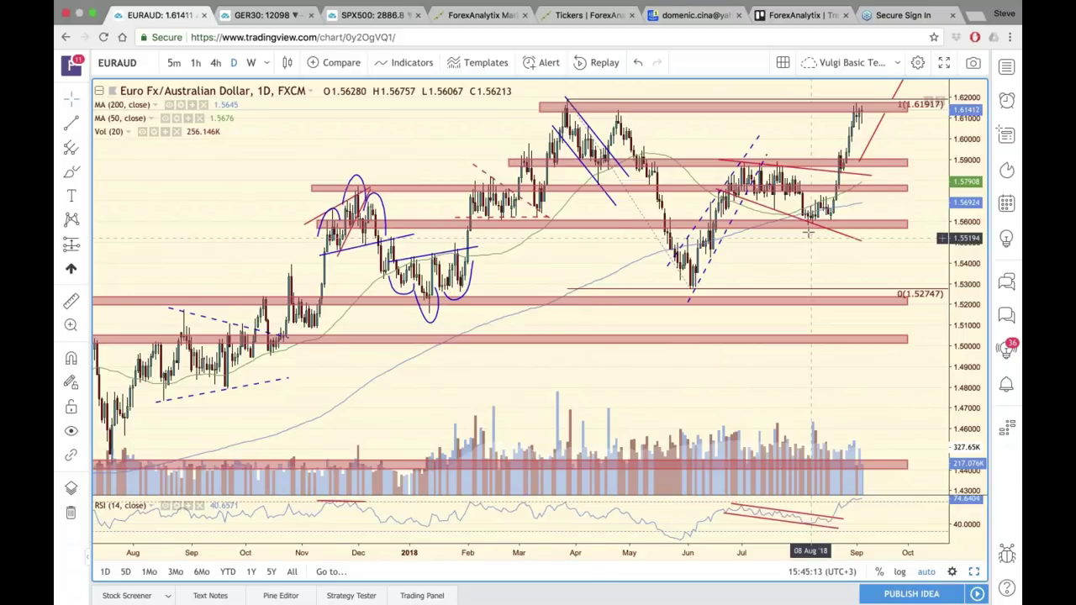
scroll(686, 283, up, 1)
scroll(816, 242, up, 1)
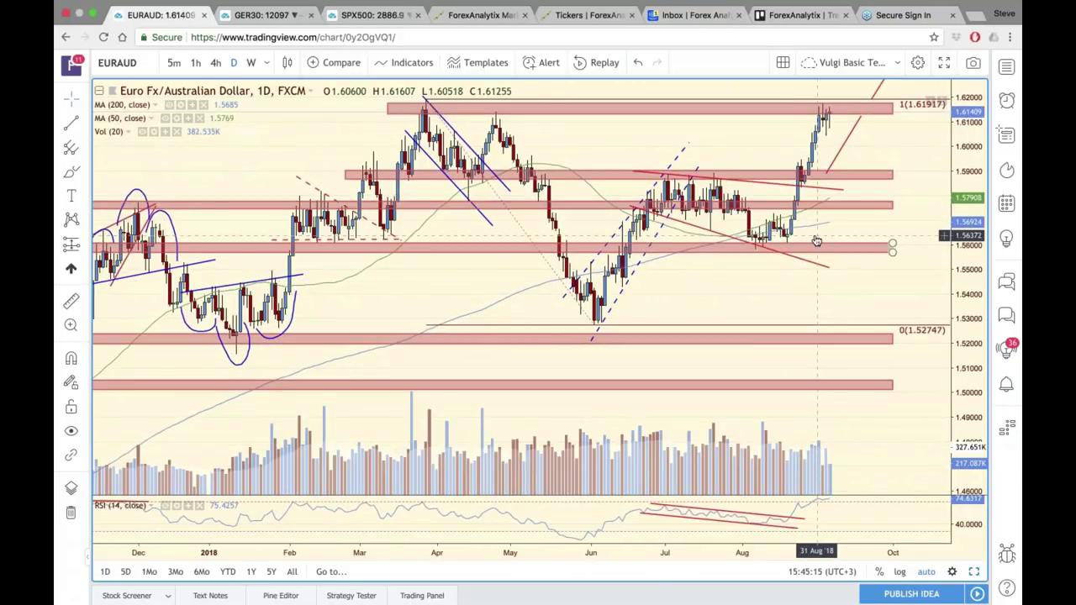
scroll(816, 241, up, 1)
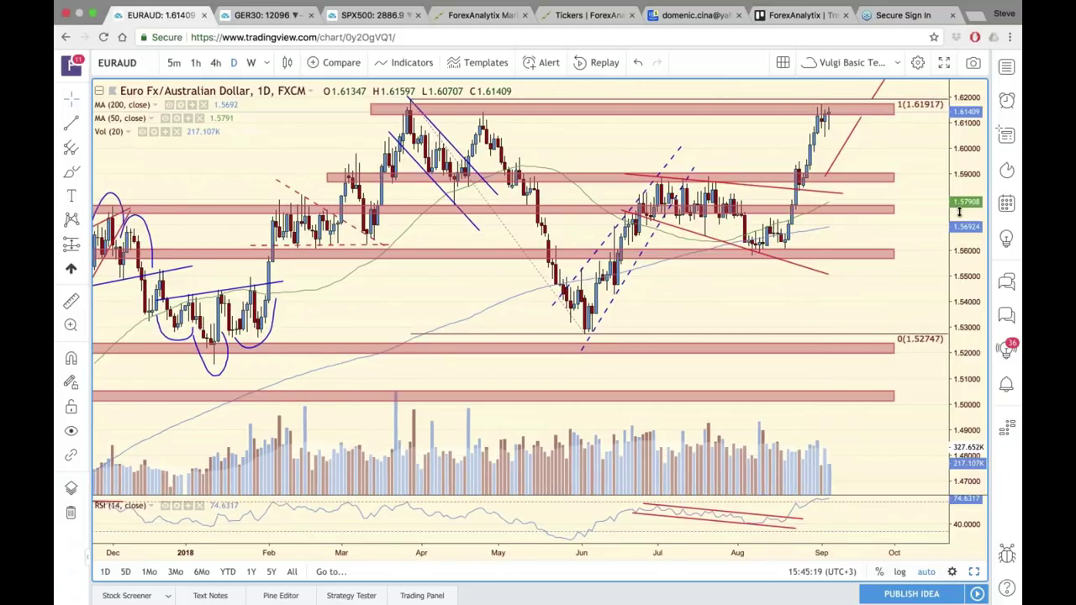
drag(959, 212, 960, 240)
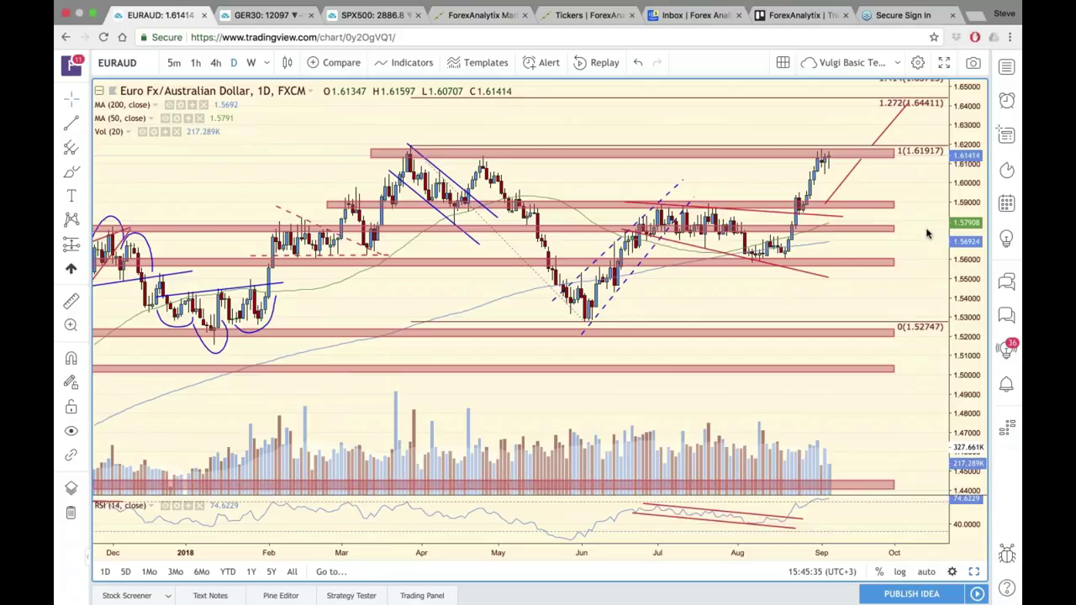
drag(406, 147, 719, 196)
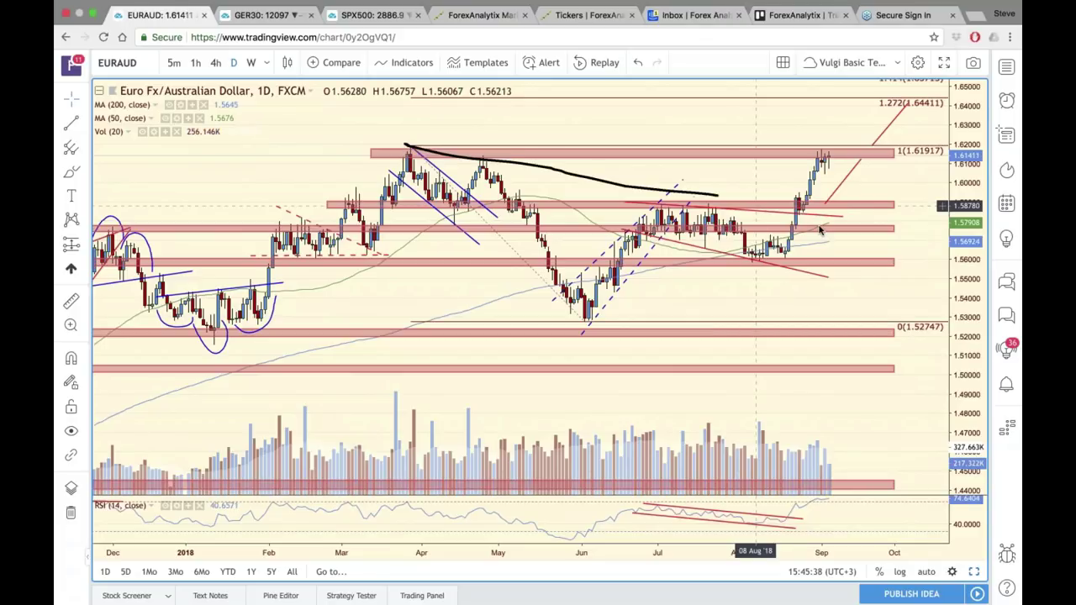
drag(821, 228, 858, 234)
mouse_move(383, 172)
mouse_down()
mouse_move(383, 212)
mouse_move(494, 222)
mouse_move(495, 263)
mouse_up()
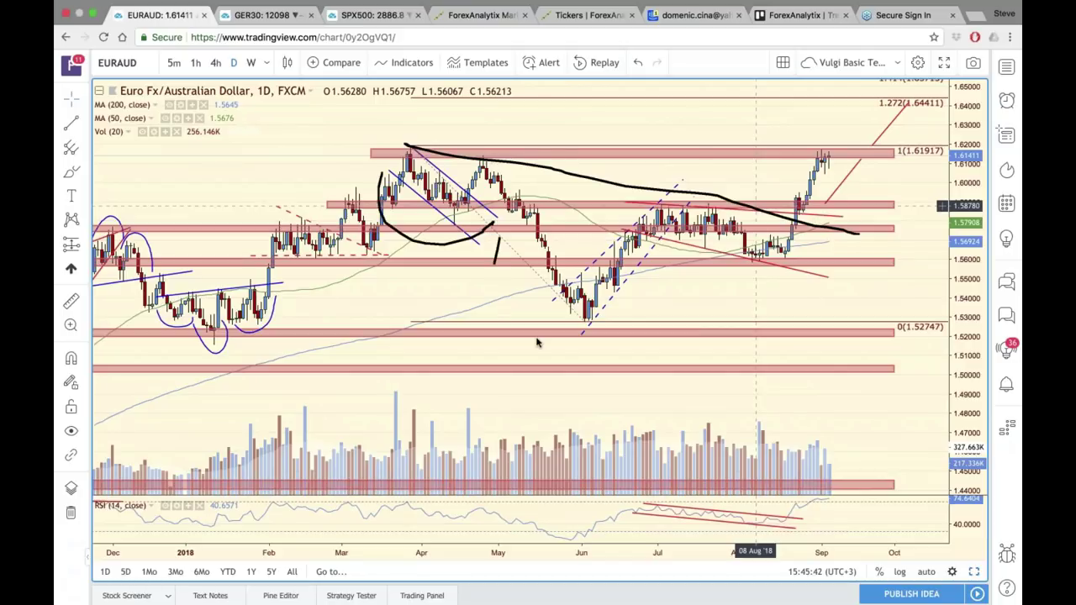
mouse_move(537, 343)
mouse_down()
mouse_move(686, 259)
mouse_move(820, 236)
mouse_up()
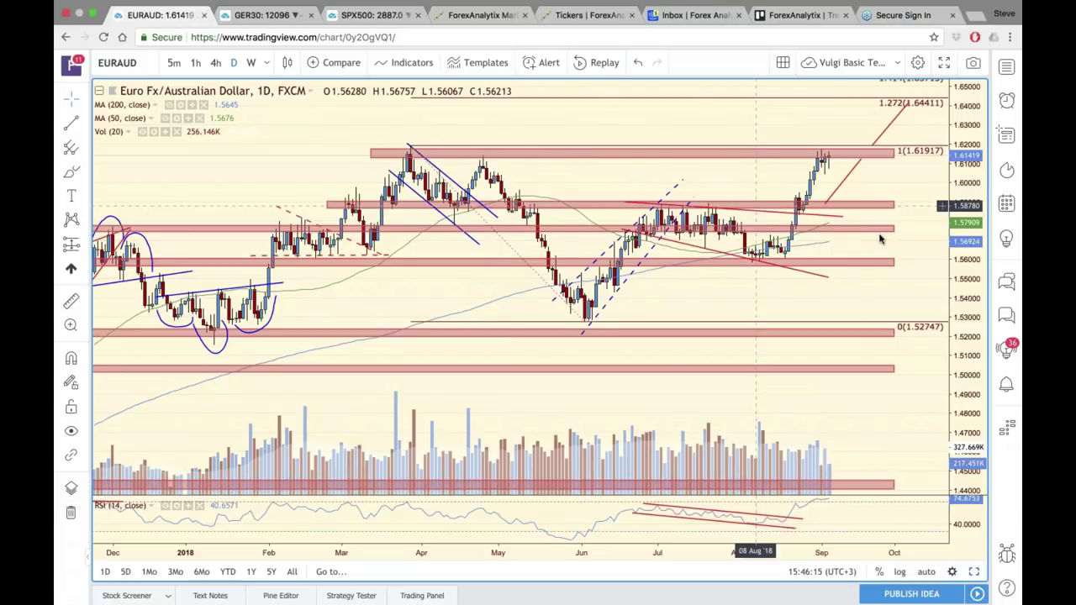
Step: Change the symbol to EURNZD (FXCM), then compress the price axis and zoom out
click(133, 64)
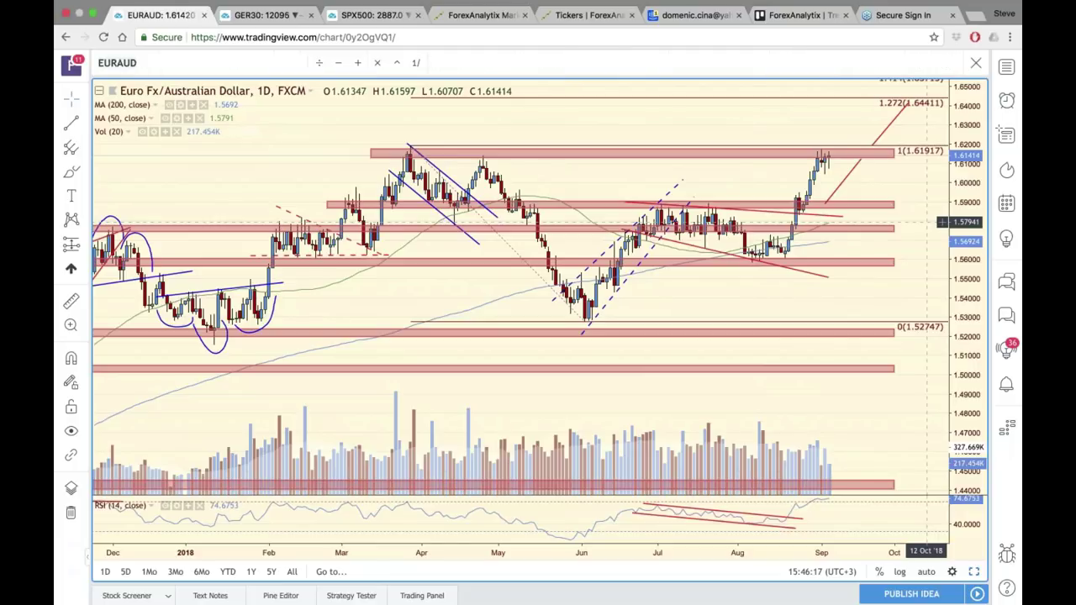
key(BackSpace)
key(BackSpace)
key(BackSpace)
text(NZ)
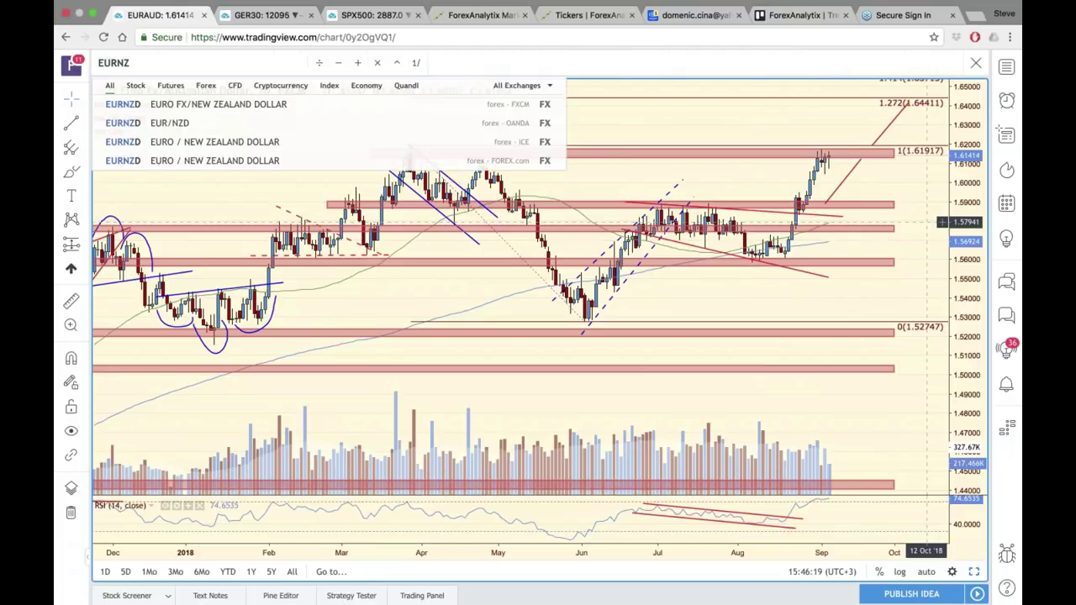
key(Return)
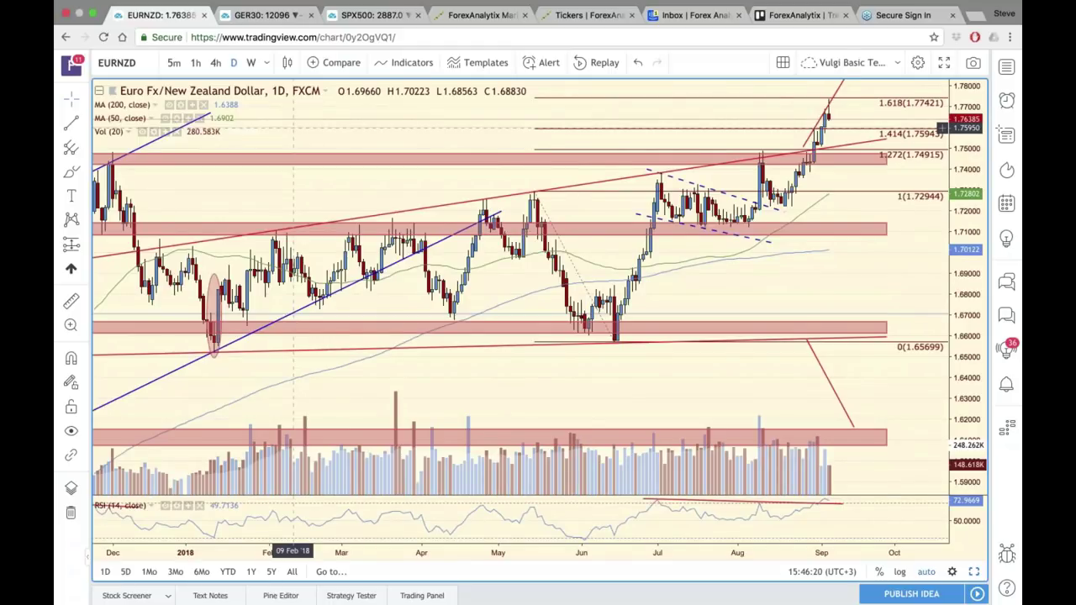
drag(963, 199, 883, 318)
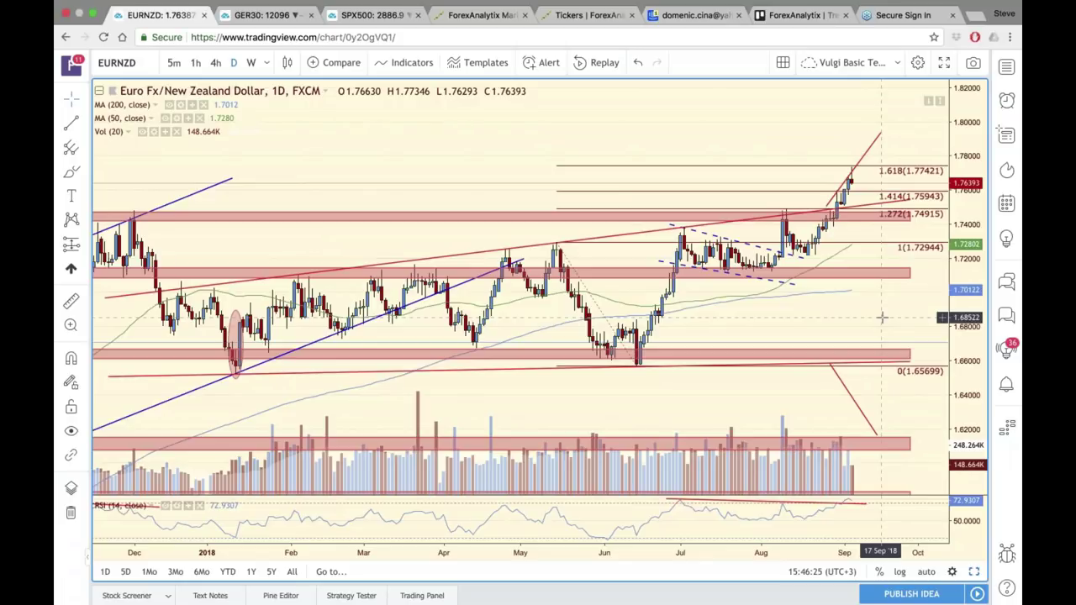
scroll(882, 318, down, 2)
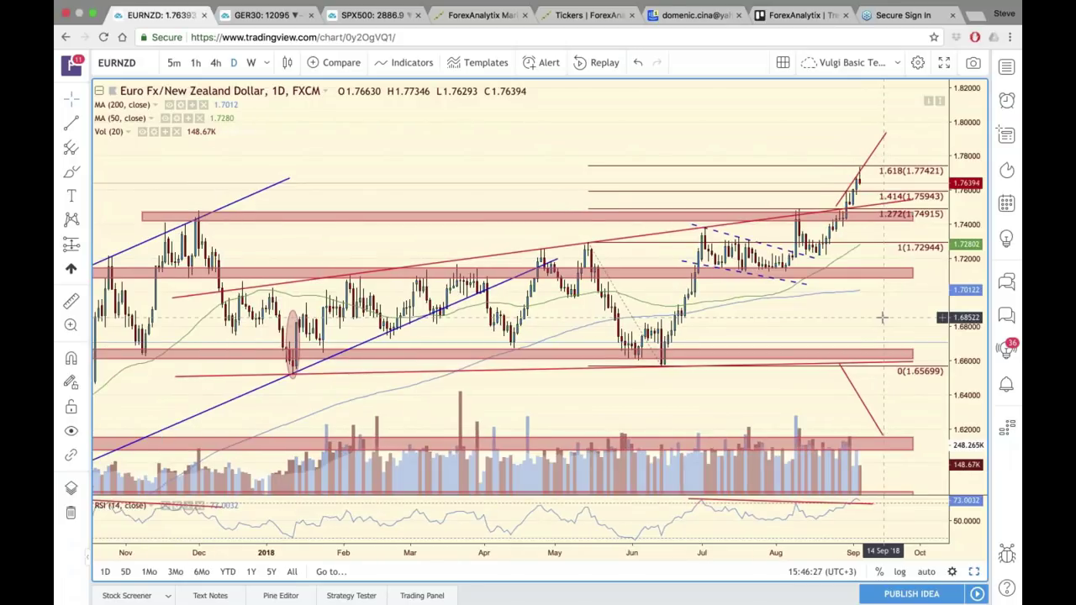
scroll(882, 318, down, 1)
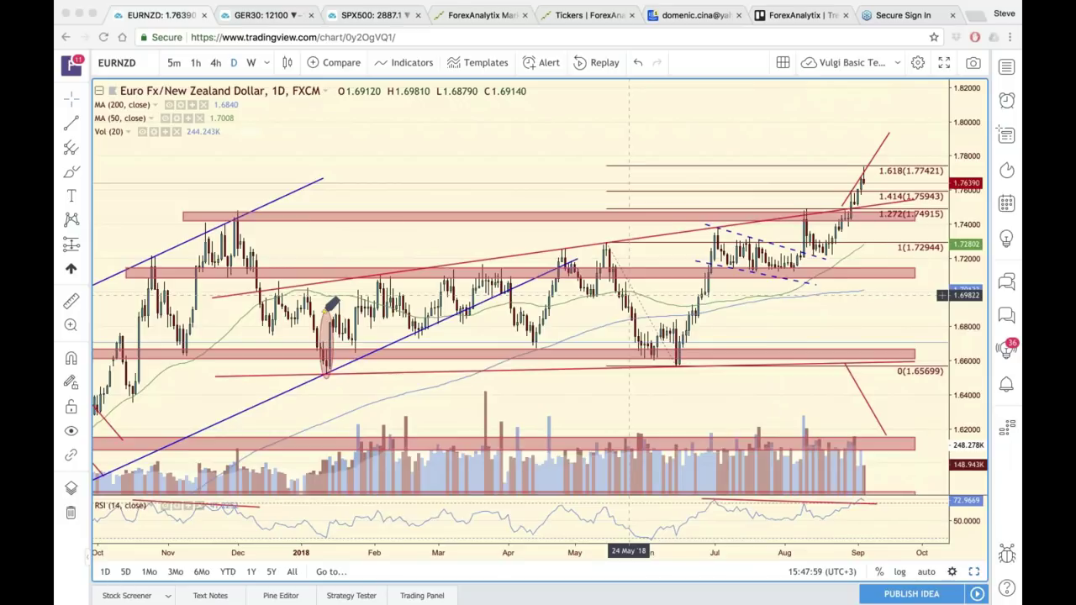
mouse_move(279, 300)
mouse_down()
mouse_move(312, 361)
mouse_move(404, 301)
mouse_move(643, 286)
mouse_move(740, 262)
mouse_move(765, 294)
mouse_move(816, 281)
mouse_move(875, 168)
mouse_up()
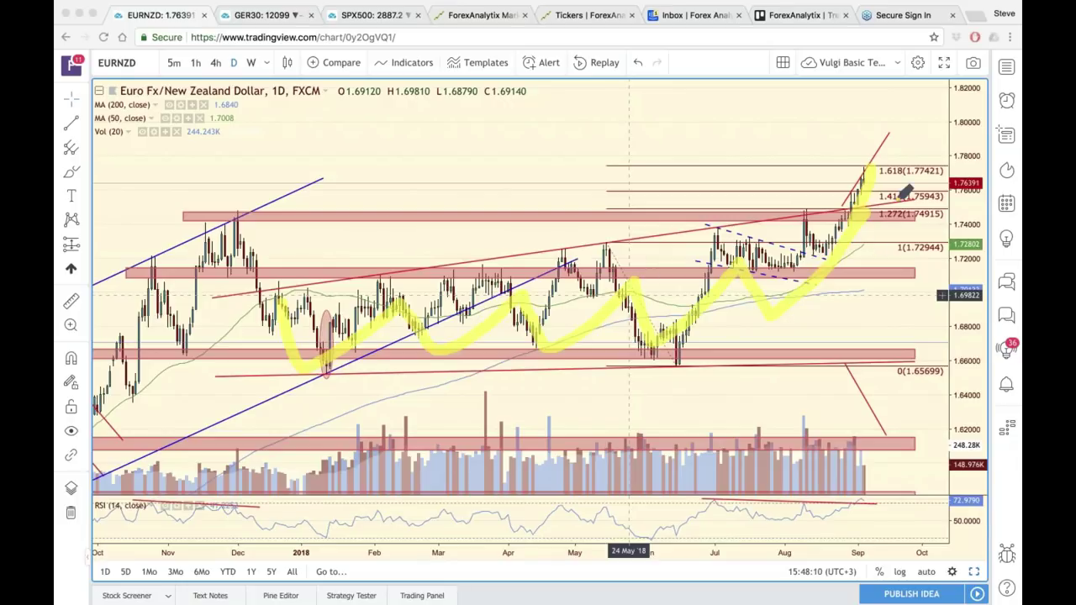
mouse_move(906, 172)
mouse_down()
mouse_move(758, 173)
mouse_move(438, 200)
mouse_up()
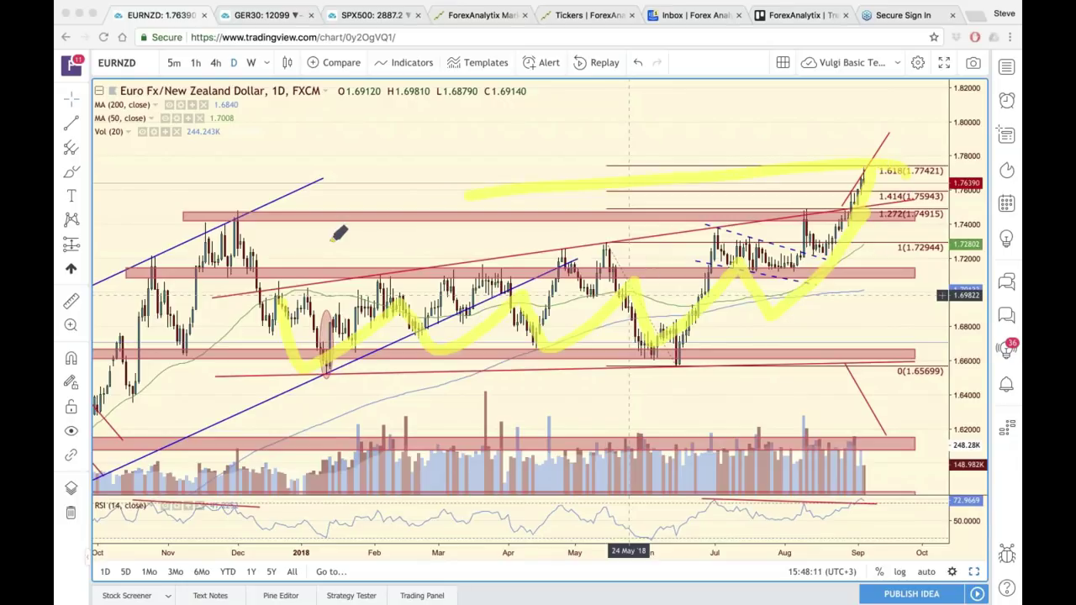
drag(339, 234, 925, 173)
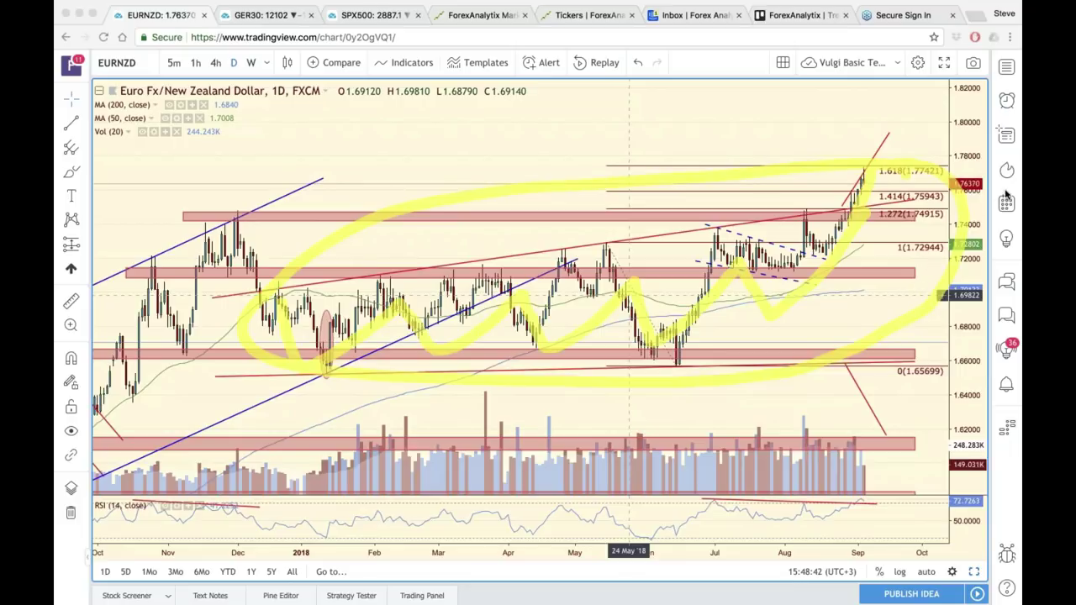
key(super+z)
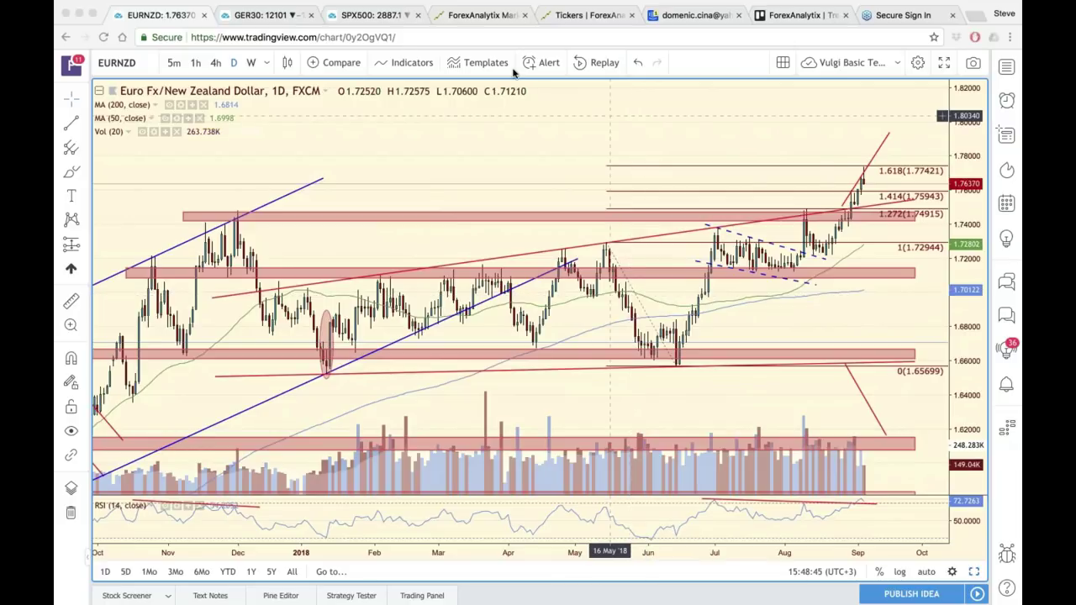
Step: Switch to the GER30 multi-chart tab and maximize its weekly Euro chart
key(ctrl+Tab)
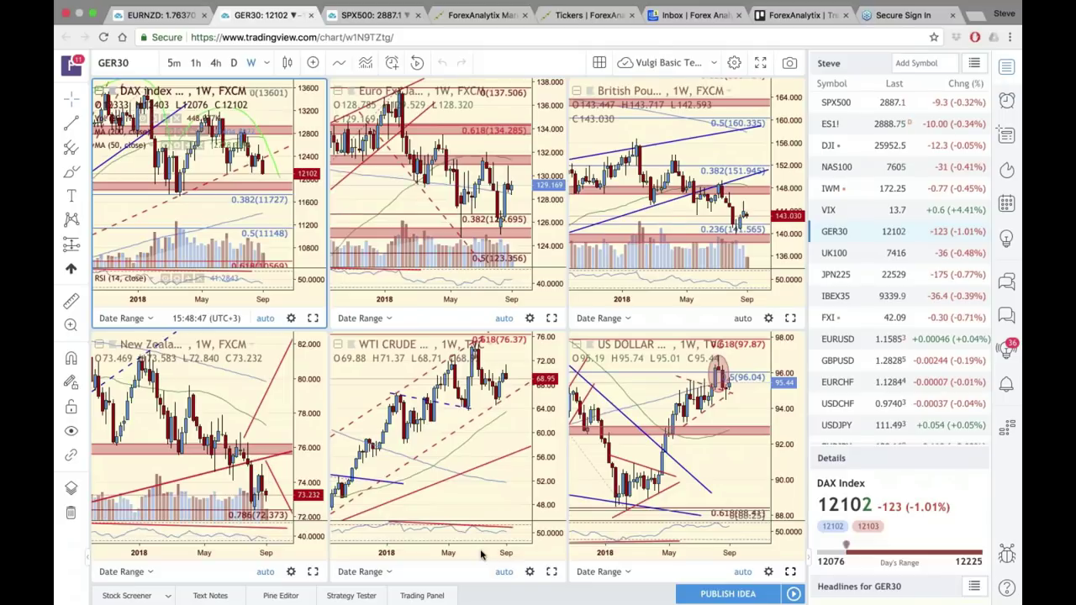
click(552, 318)
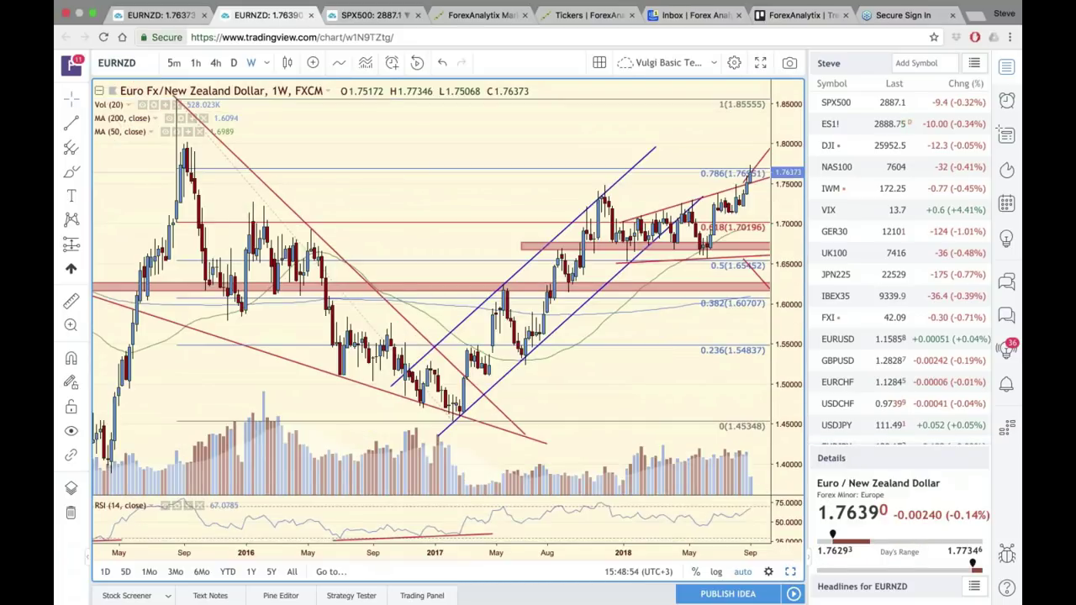
Step: Hide the watchlist panel and shift the weekly EURNZD chart left, leaving empty space on the right
click(997, 76)
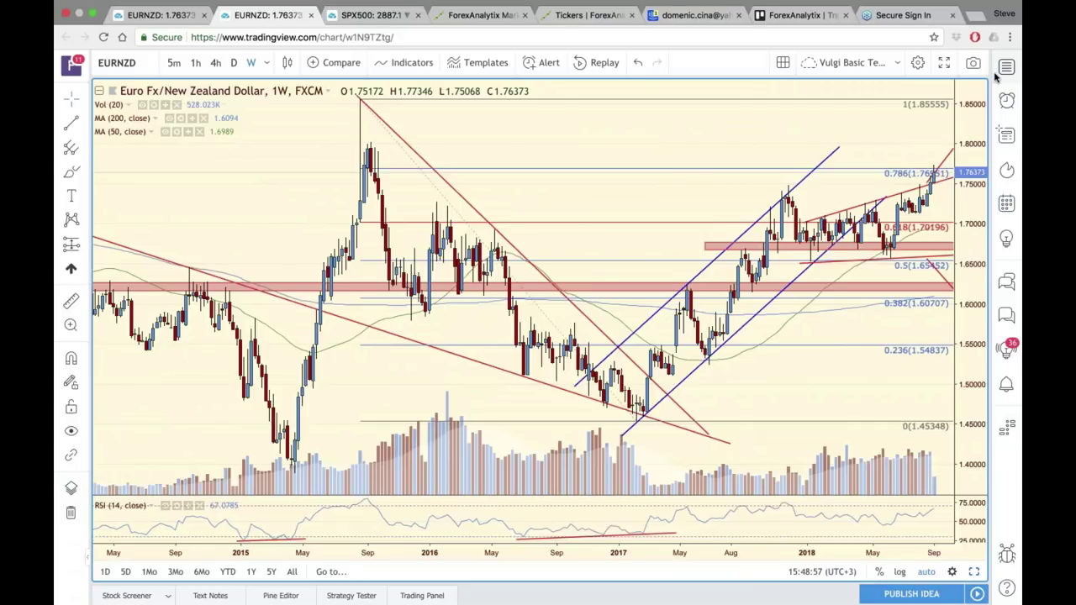
drag(916, 145, 778, 226)
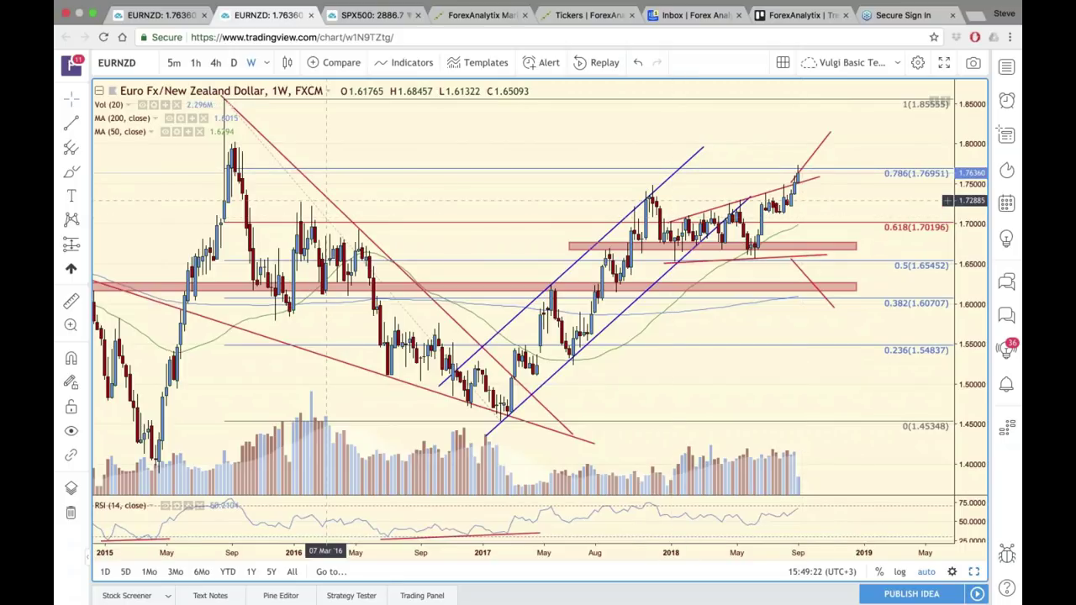
Step: Draw a falling trend line from the late-2017 high to near the 0.618 Fibonacci level
click(949, 158)
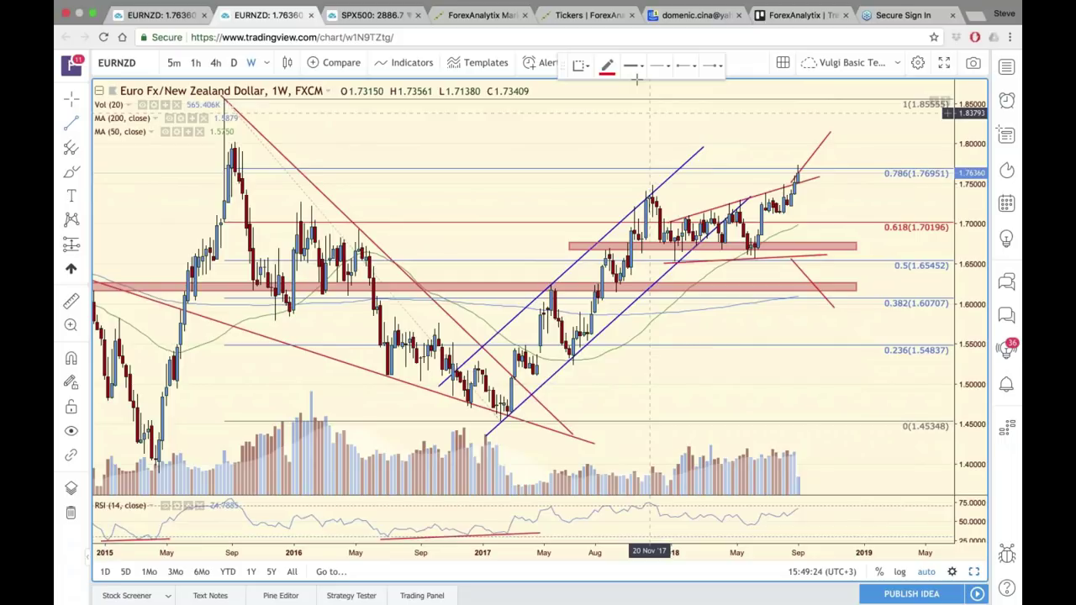
click(635, 184)
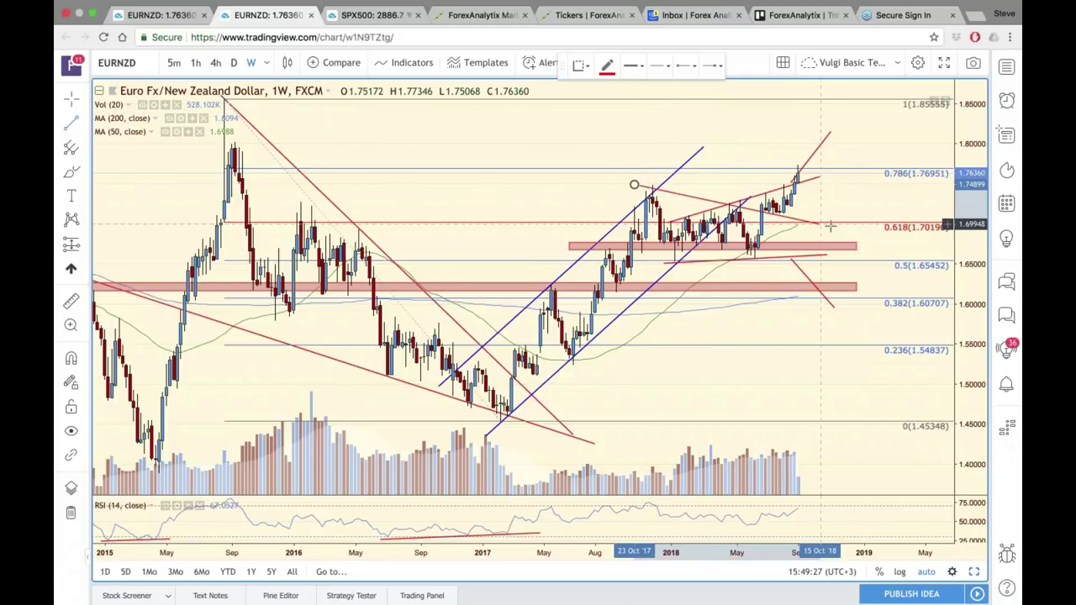
click(828, 227)
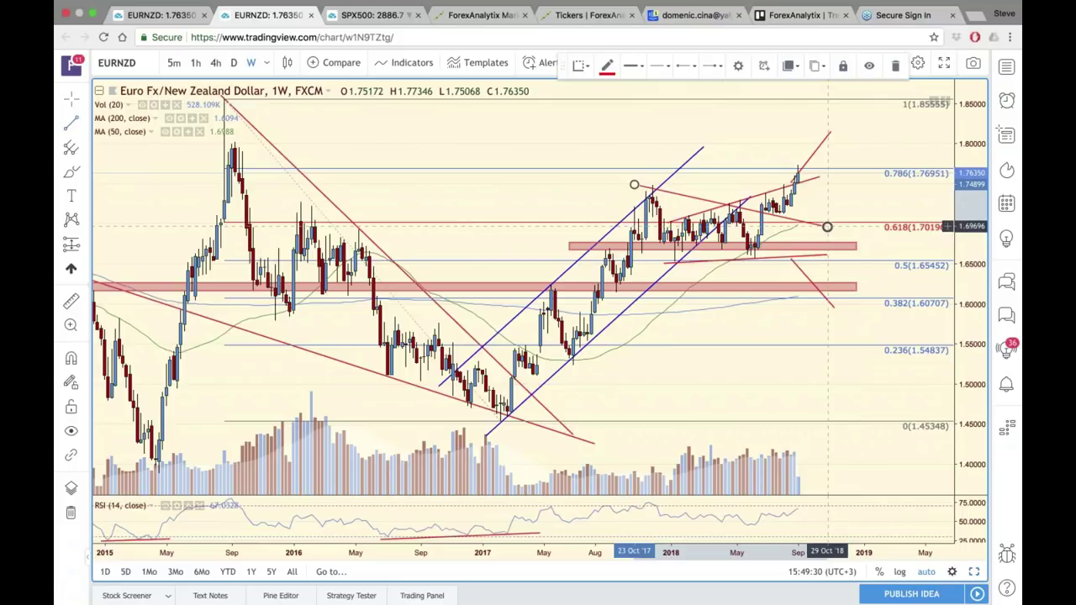
Step: Move the red projection line lower on the chart, then deselect it
right_click(827, 206)
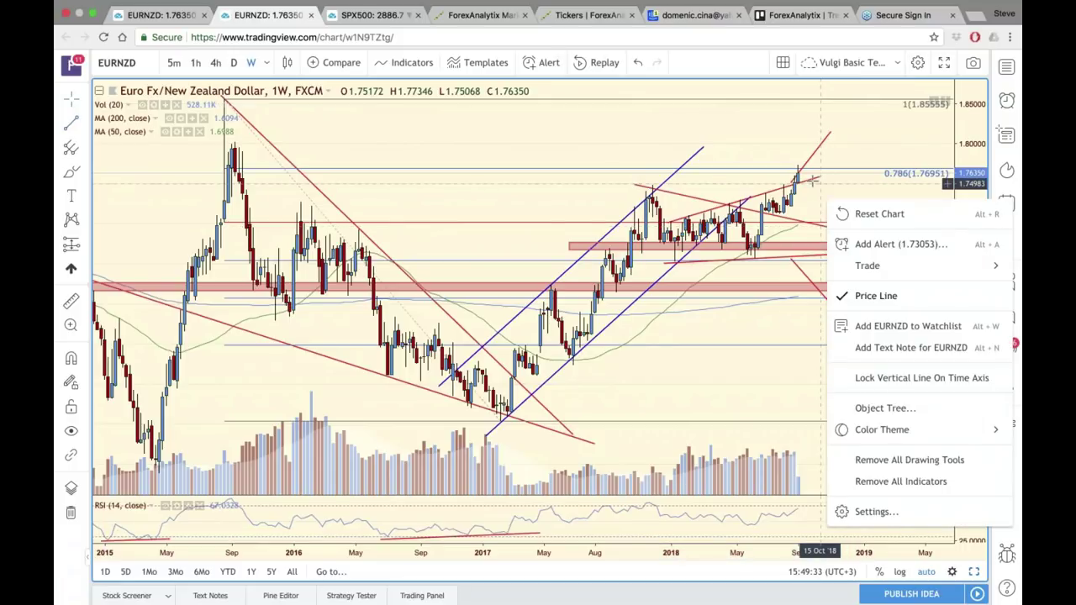
click(820, 176)
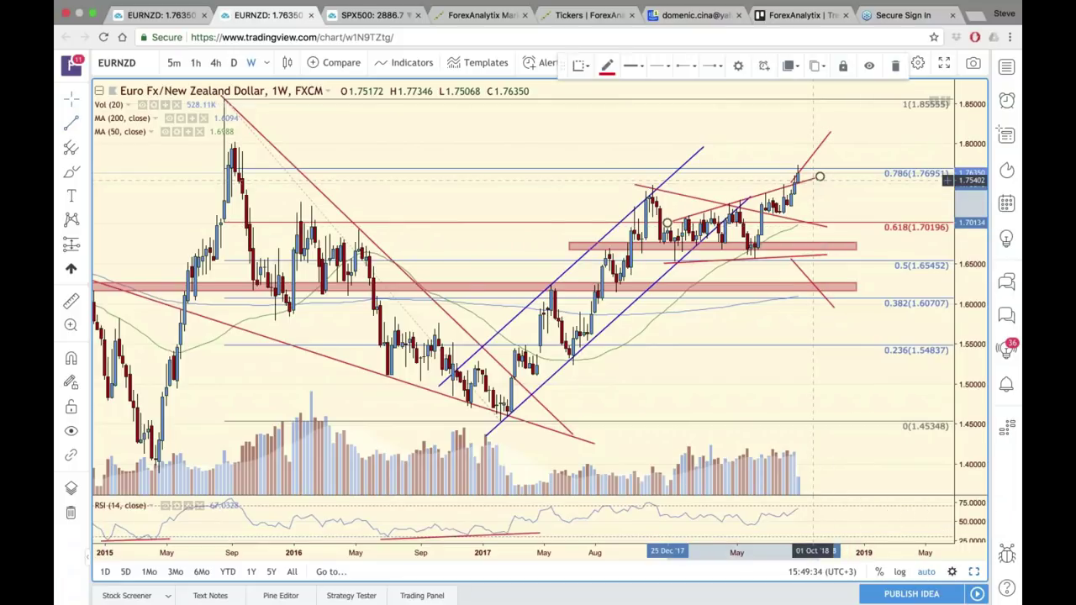
click(810, 166)
drag(810, 166, 811, 197)
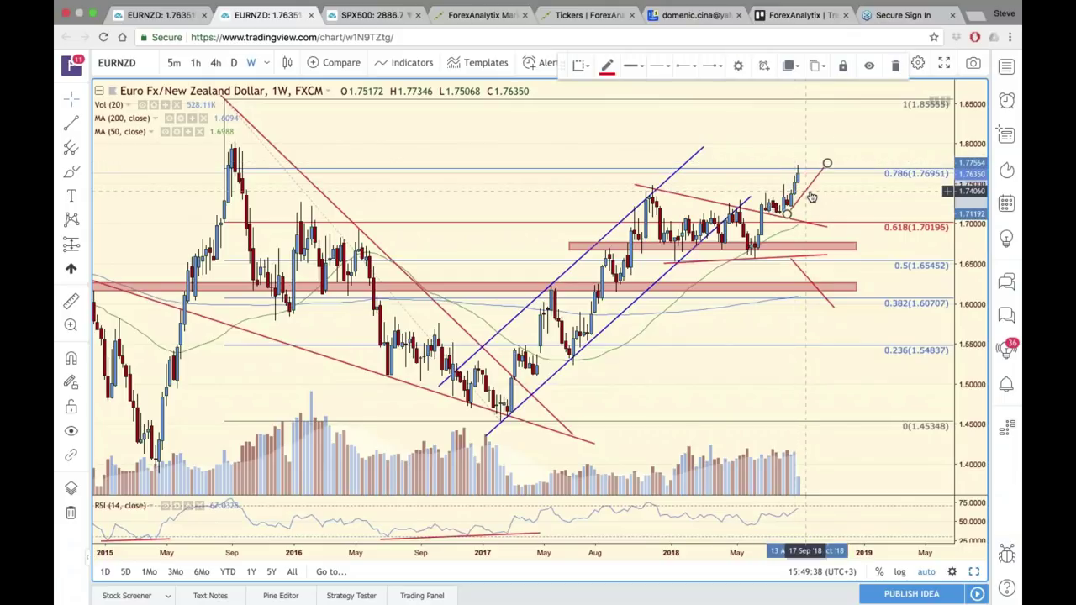
click(815, 231)
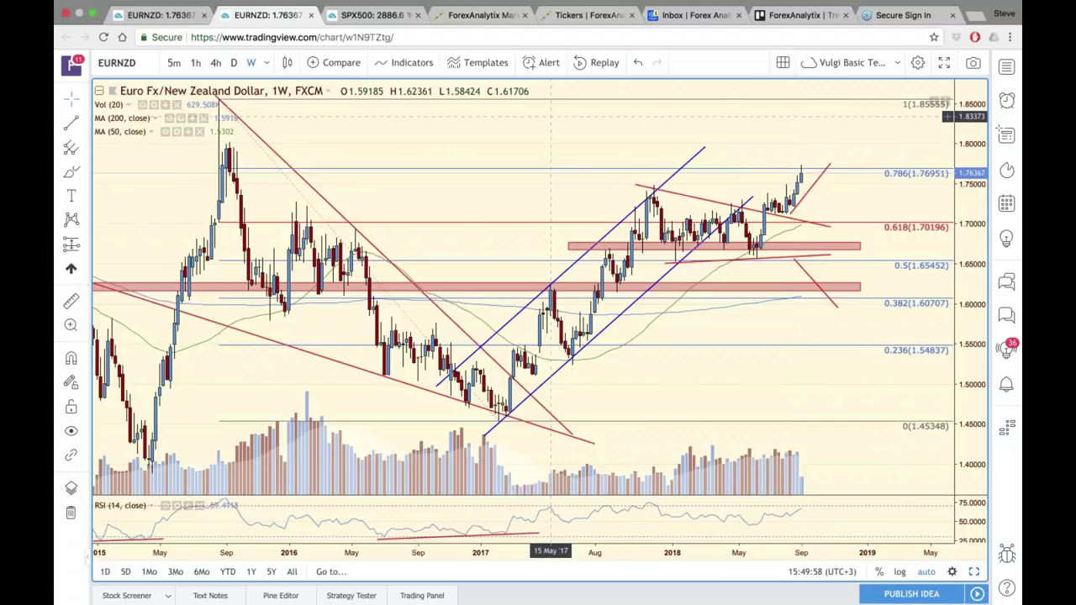
key(ctrl+shift+Tab)
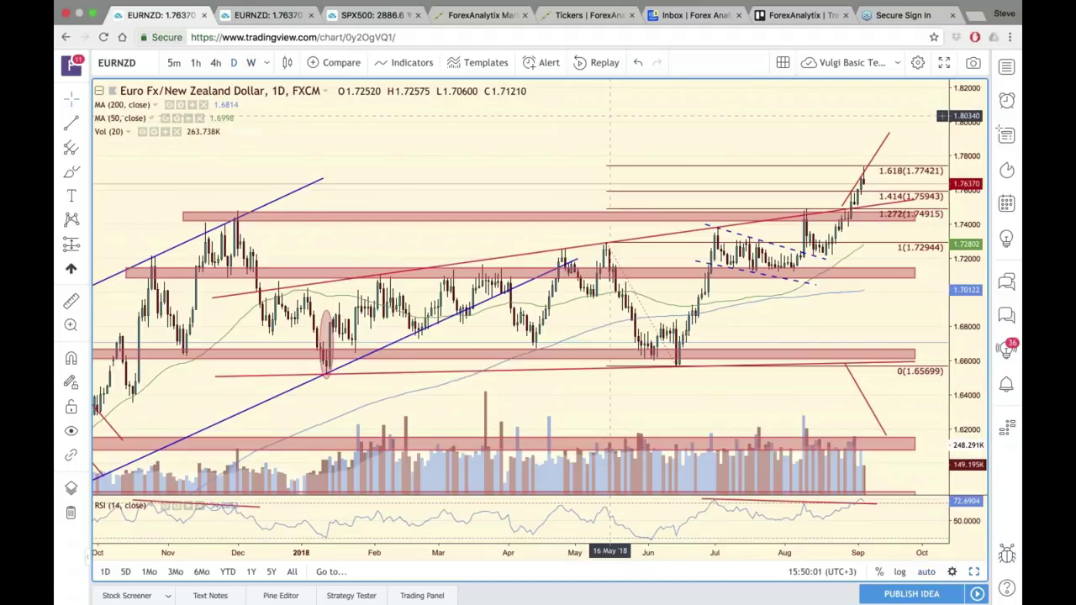
scroll(609, 115, up, 1)
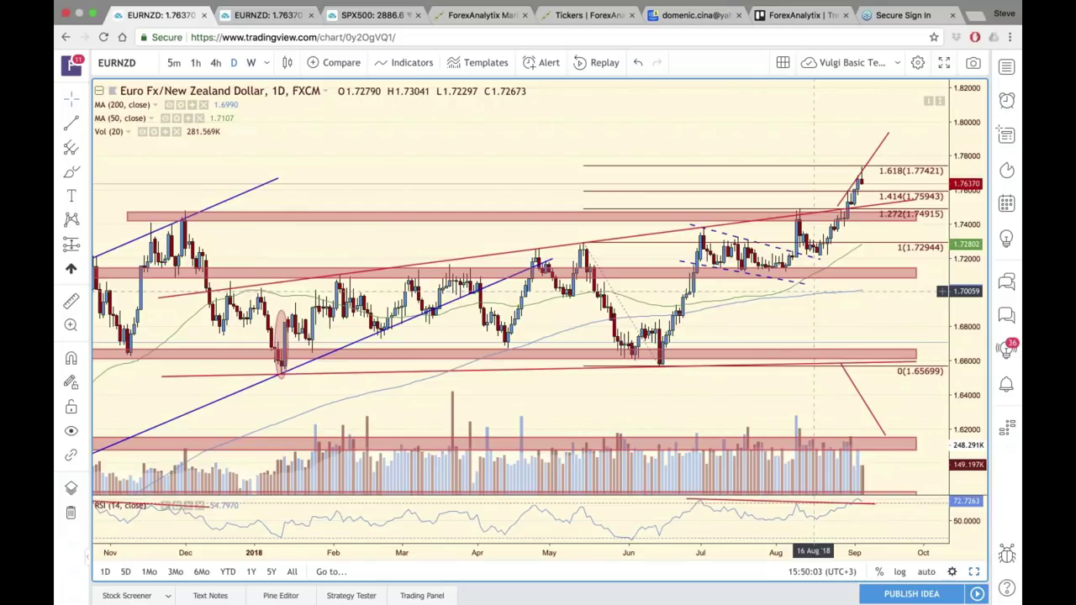
scroll(849, 303, left, 1)
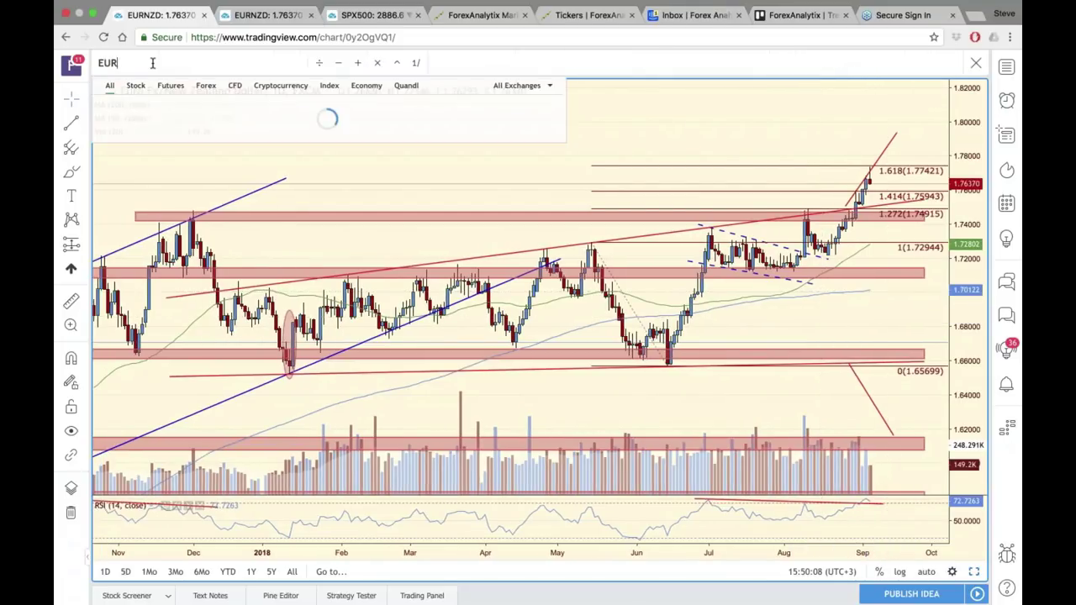
key(BackSpace)
key(BackSpace)
key(BackSpace)
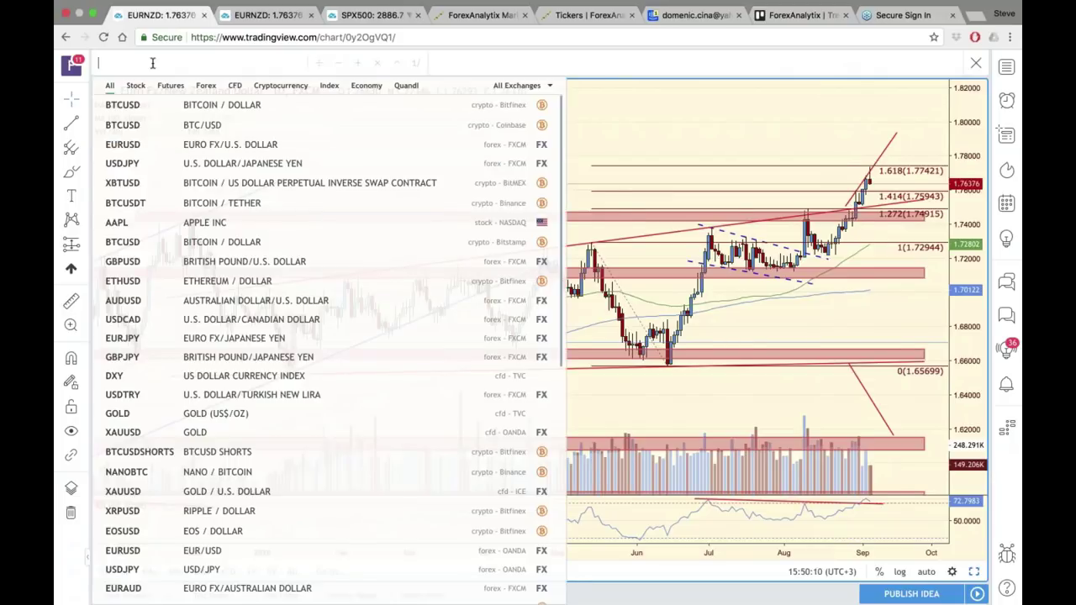
text(USDCHF)
key(Return)
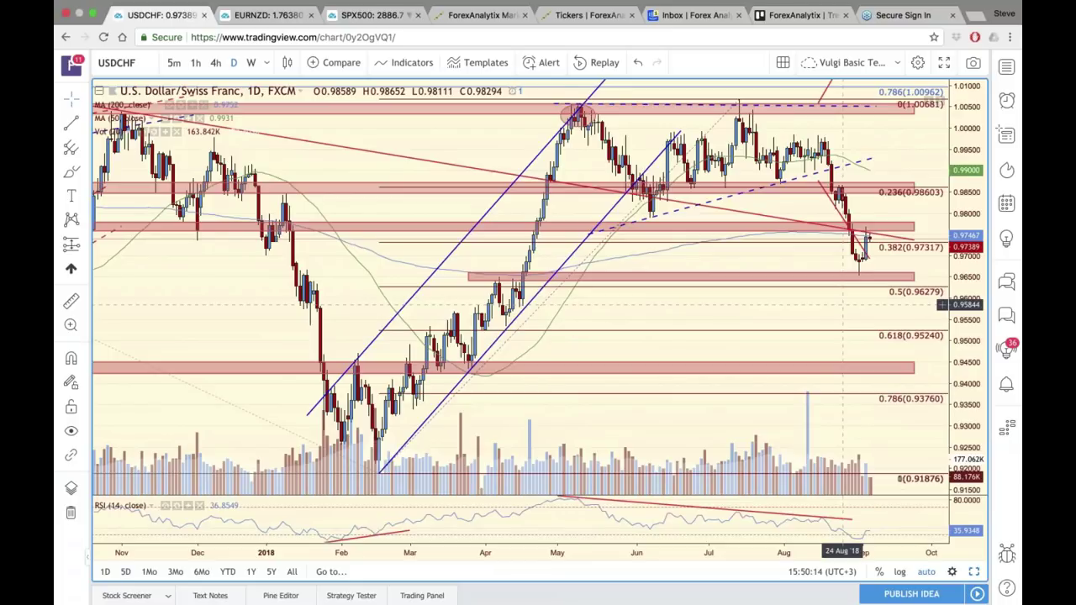
scroll(843, 305, right, 2)
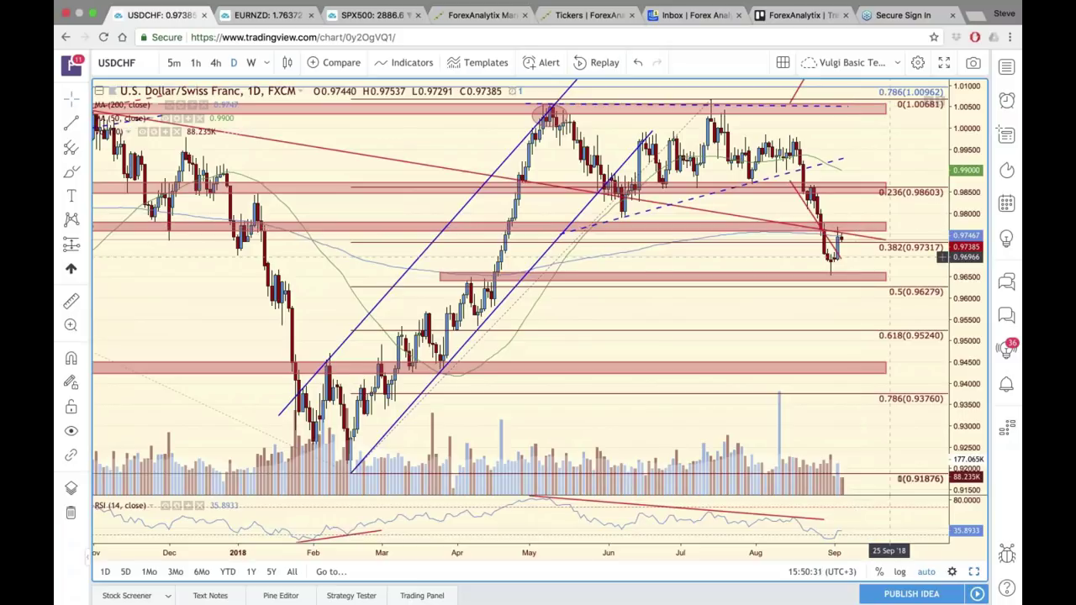
scroll(942, 256, left, 3)
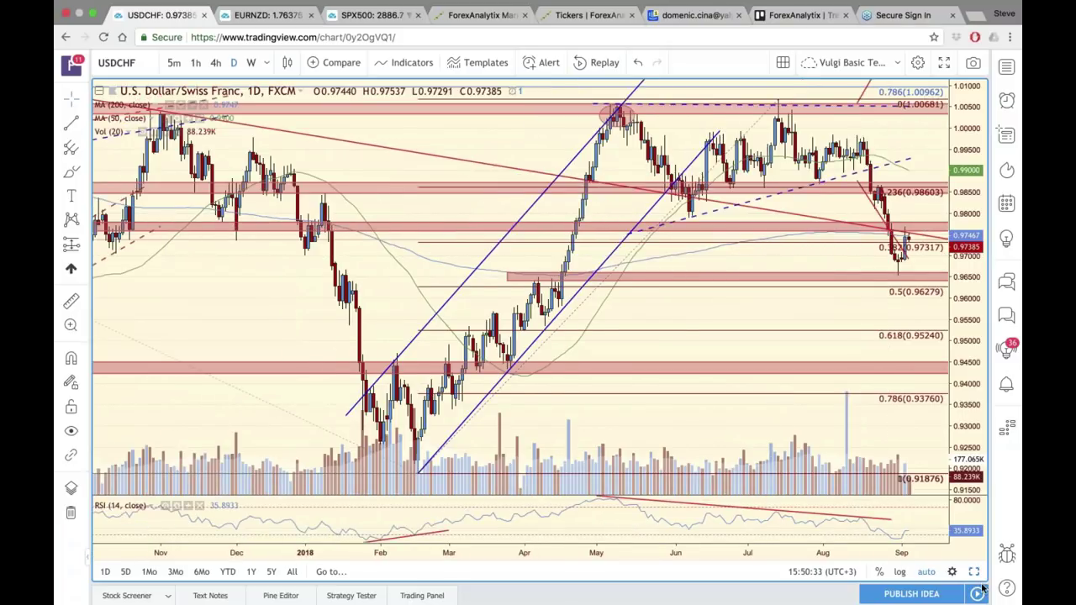
Step: Restore the six-chart grid from the maximized view and make the GBP/AUD chart active
click(974, 573)
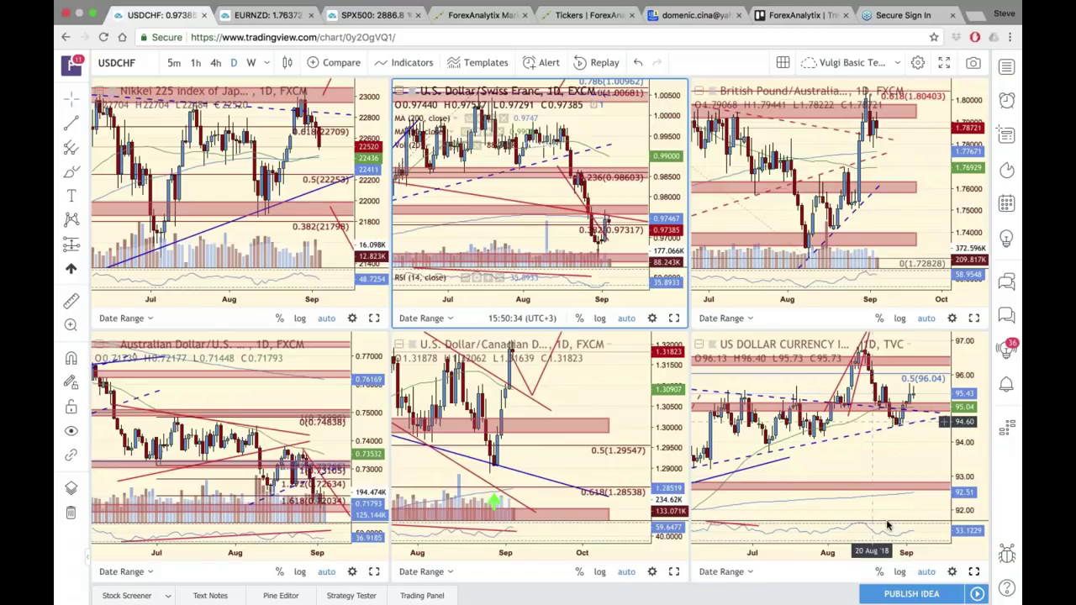
click(677, 412)
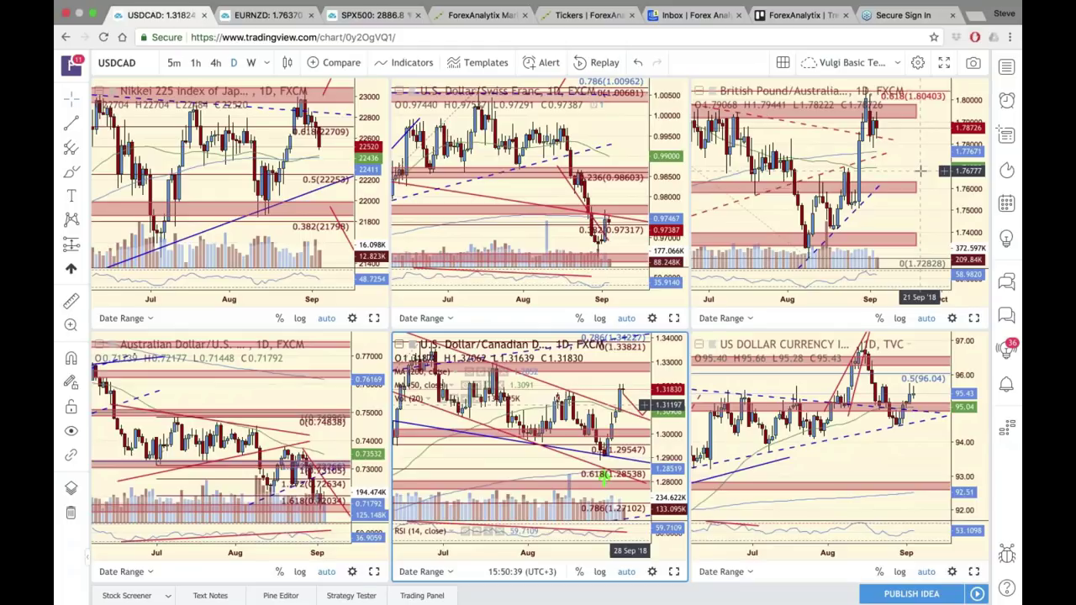
click(922, 170)
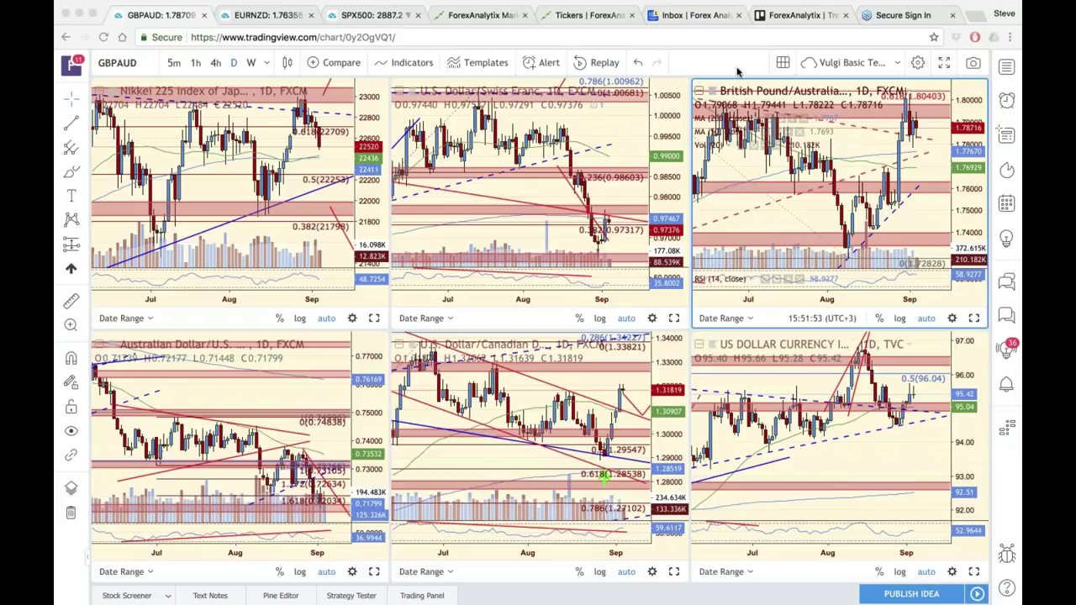
Step: Load speedtest.net in a new tab and run a test: 5 ms ping, 37.39 Mbps download
click(978, 15)
text(speedtest.net)
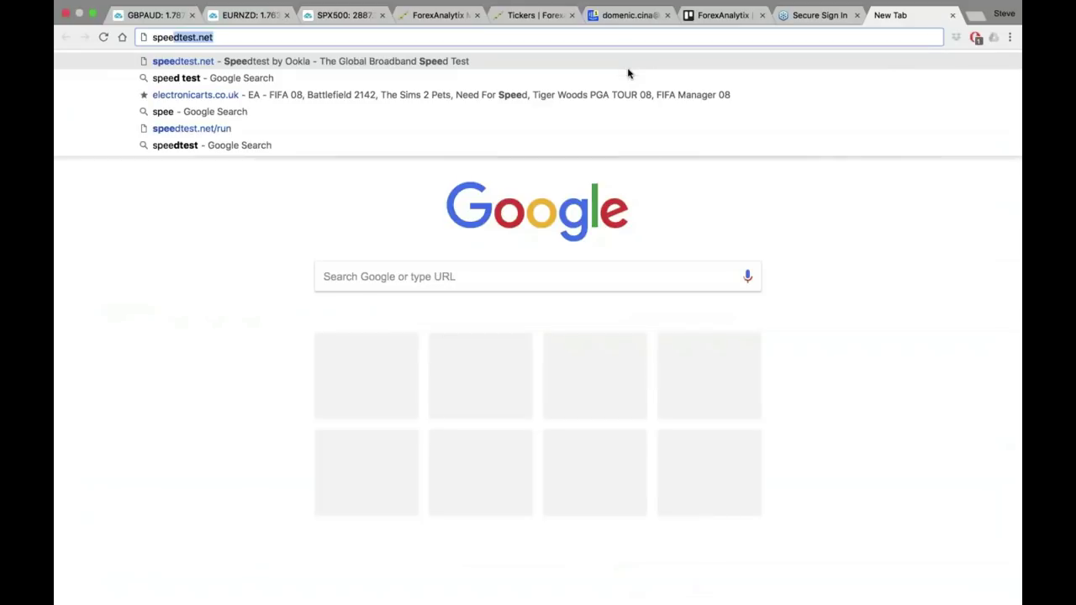
key(Return)
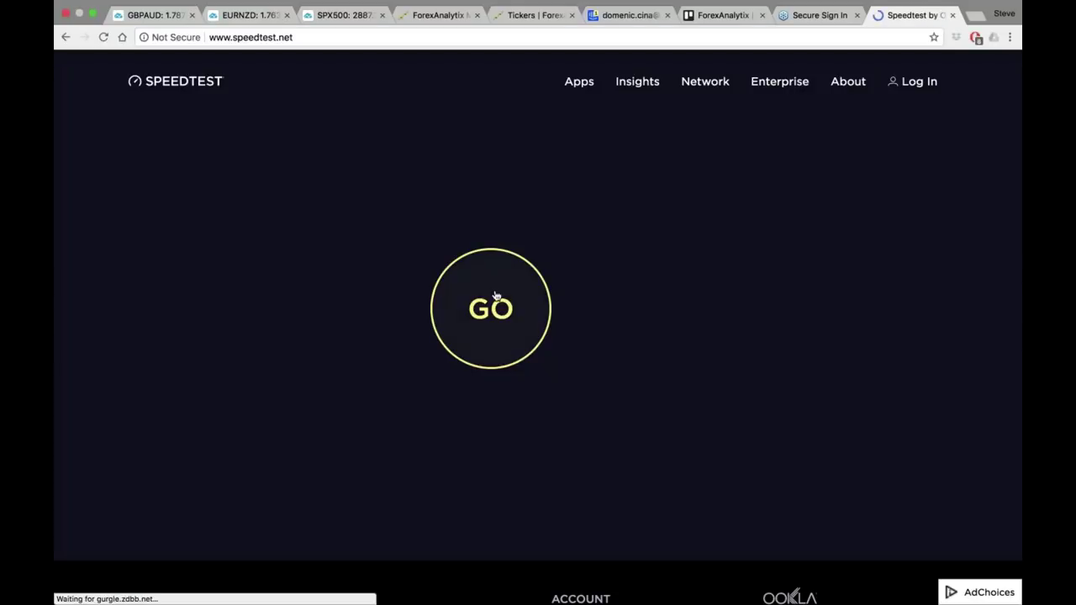
click(496, 296)
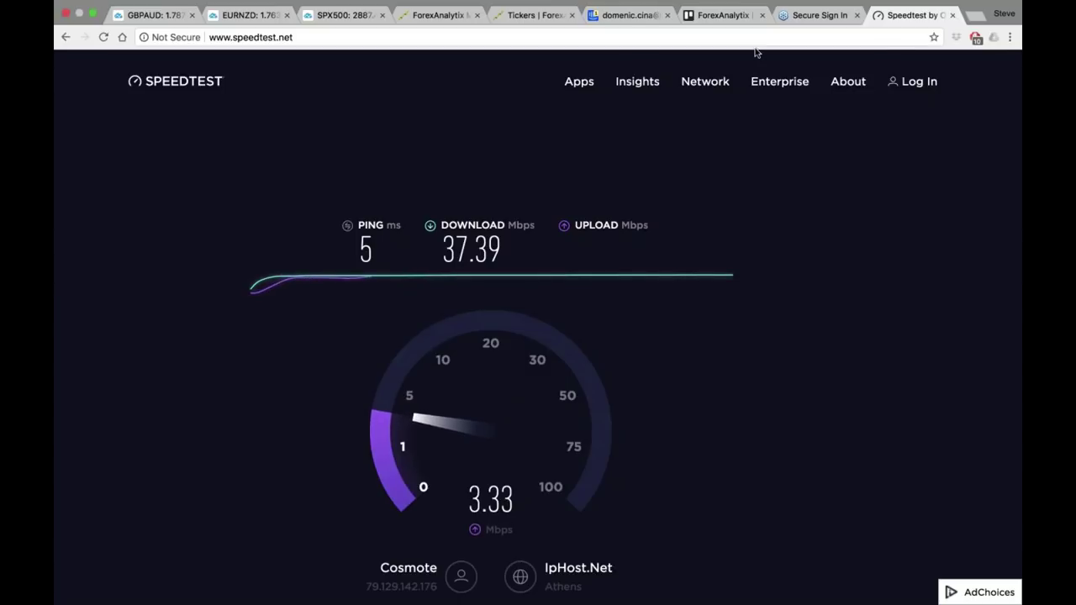
Step: Close the Speedtest tab, leaving the GoToWebinar sign-in page in focus
click(953, 15)
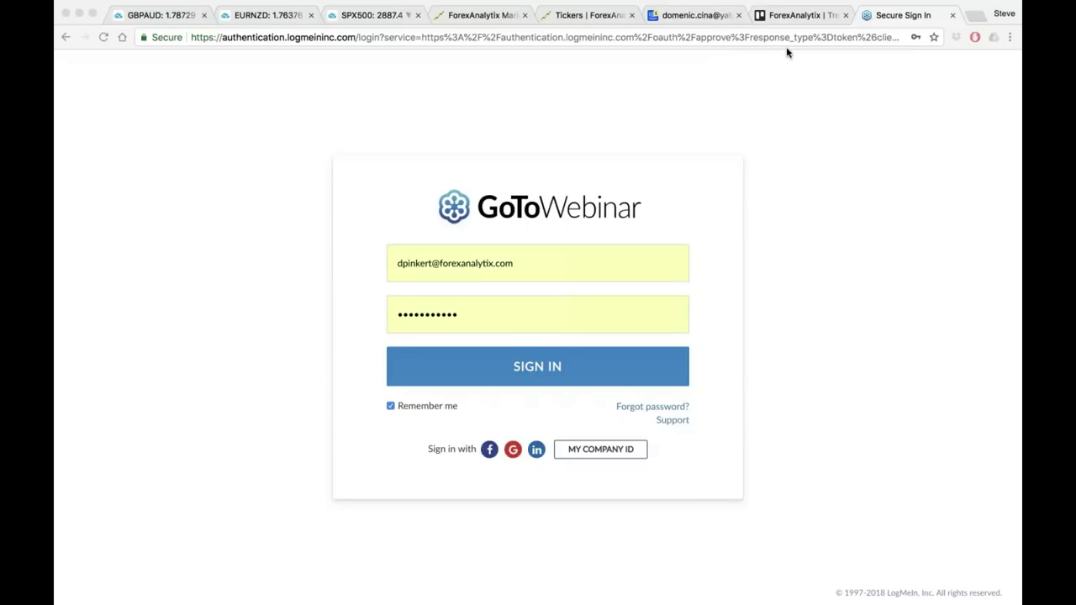
click(169, 23)
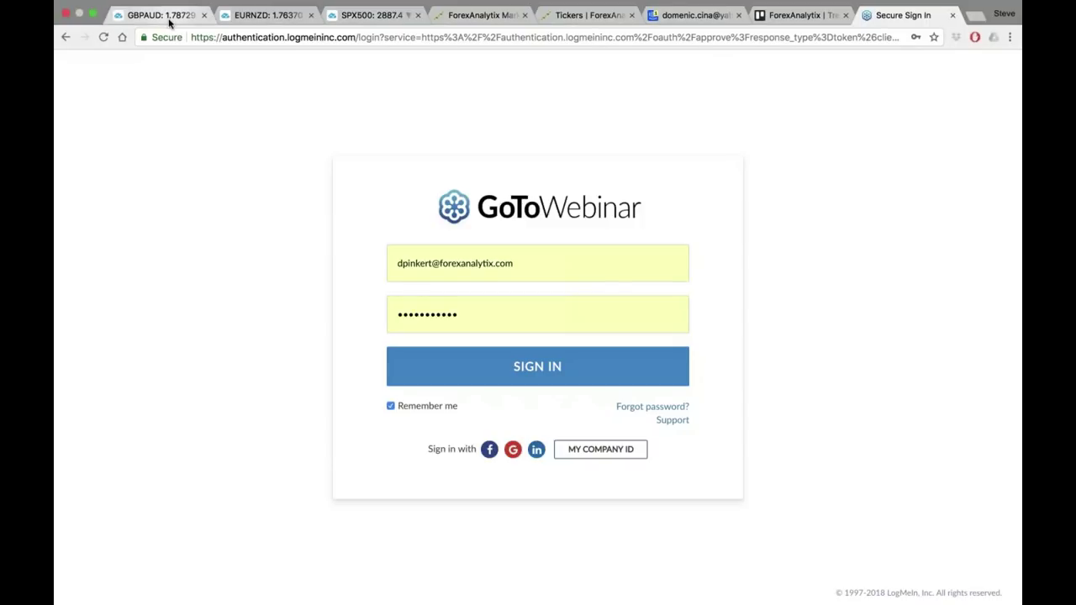
Step: Switch back to the TradingView six-chart daily layout with GBP/AUD near 1.7877
click(169, 23)
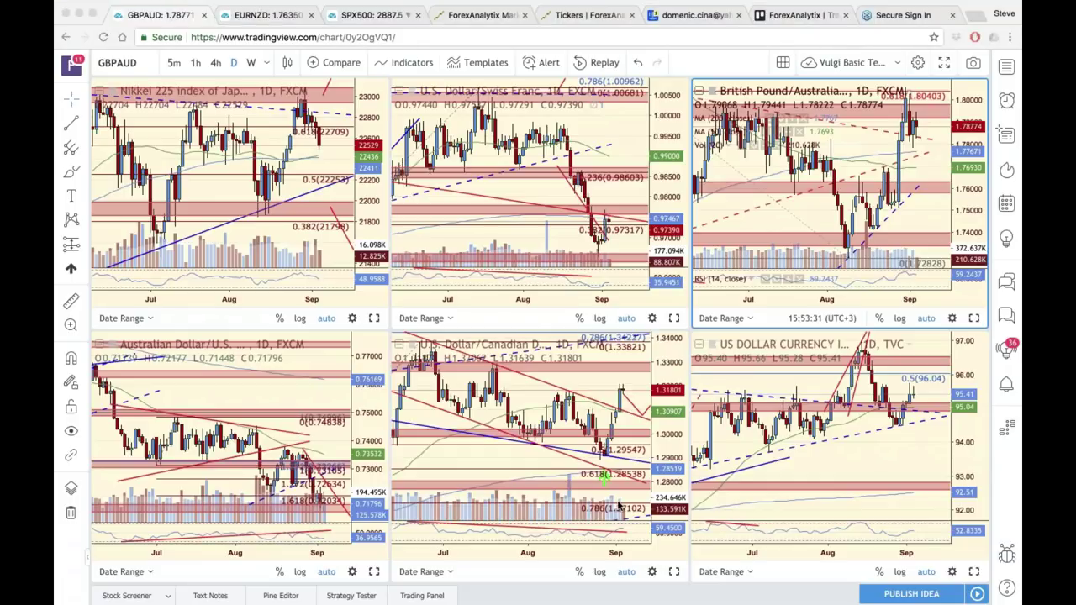
Step: Maximize the USD/CAD chart and change its symbol to Palladium XPD (XPDUSD)
click(674, 572)
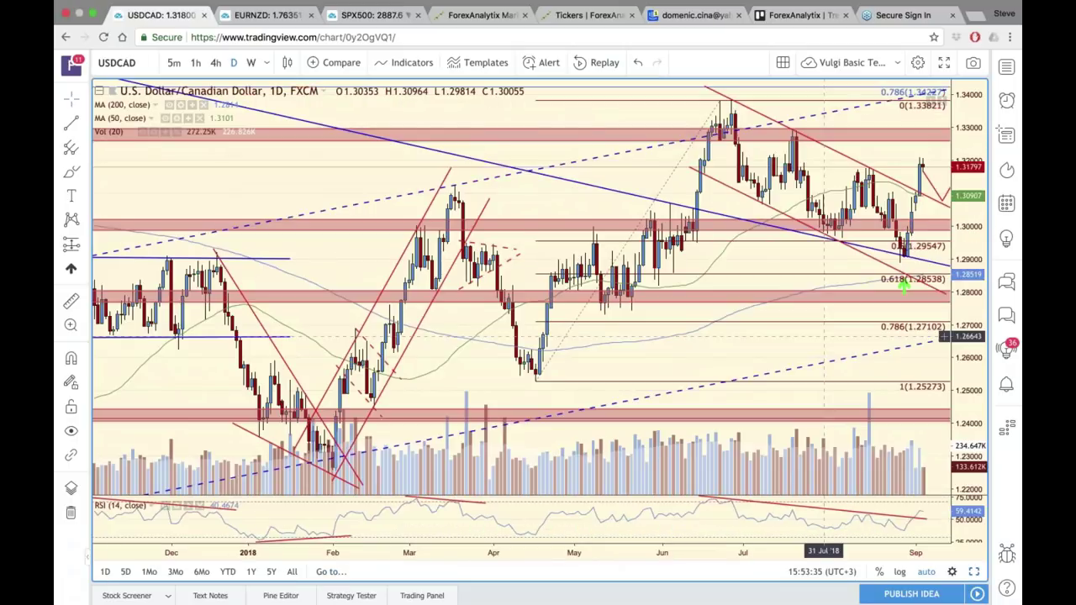
scroll(824, 336, right, 3)
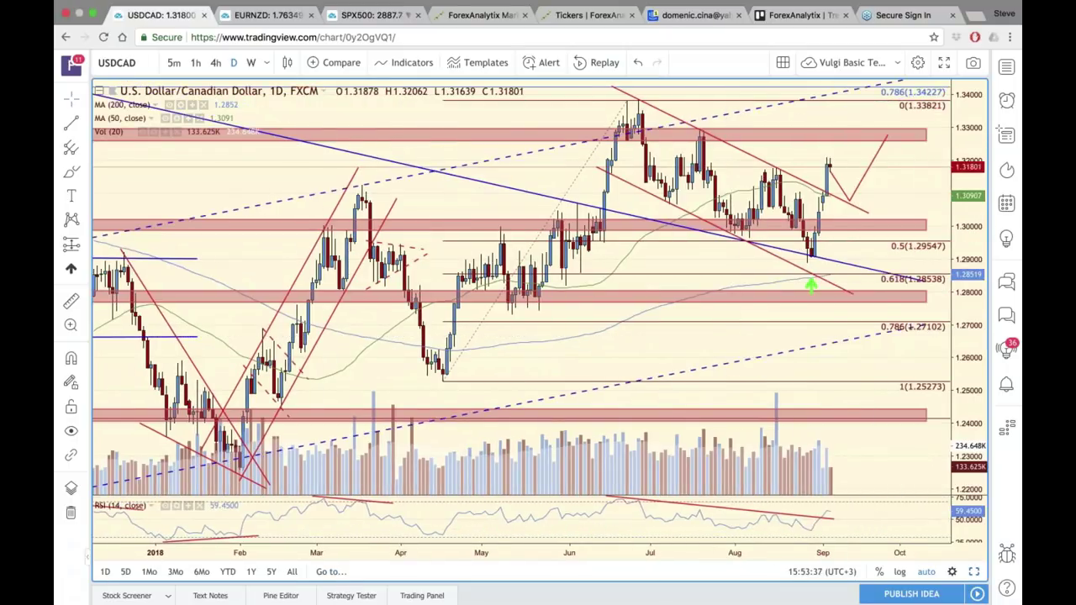
text(XPD)
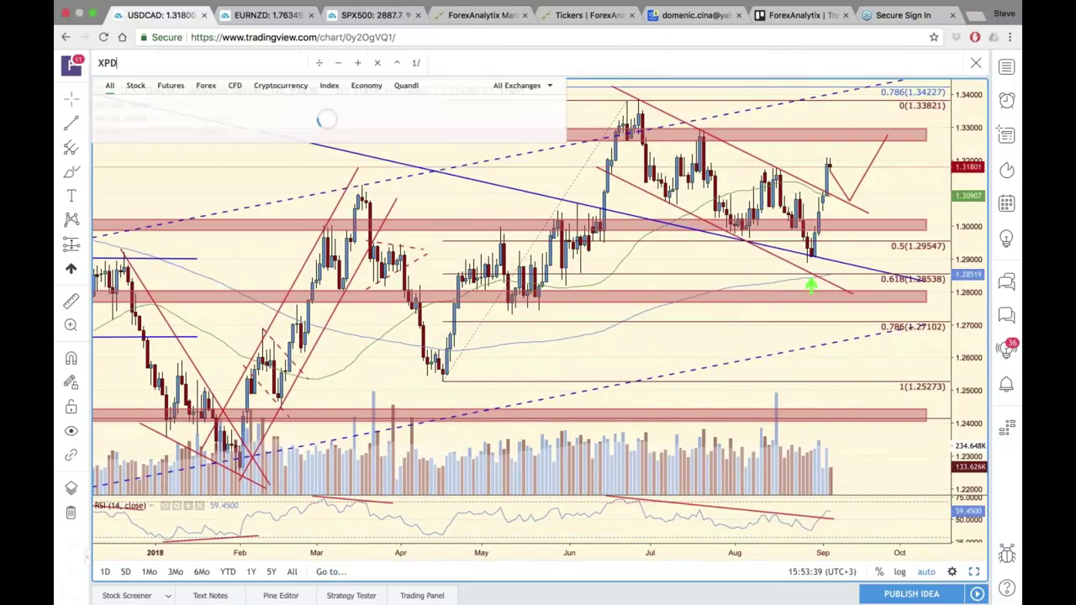
key(Return)
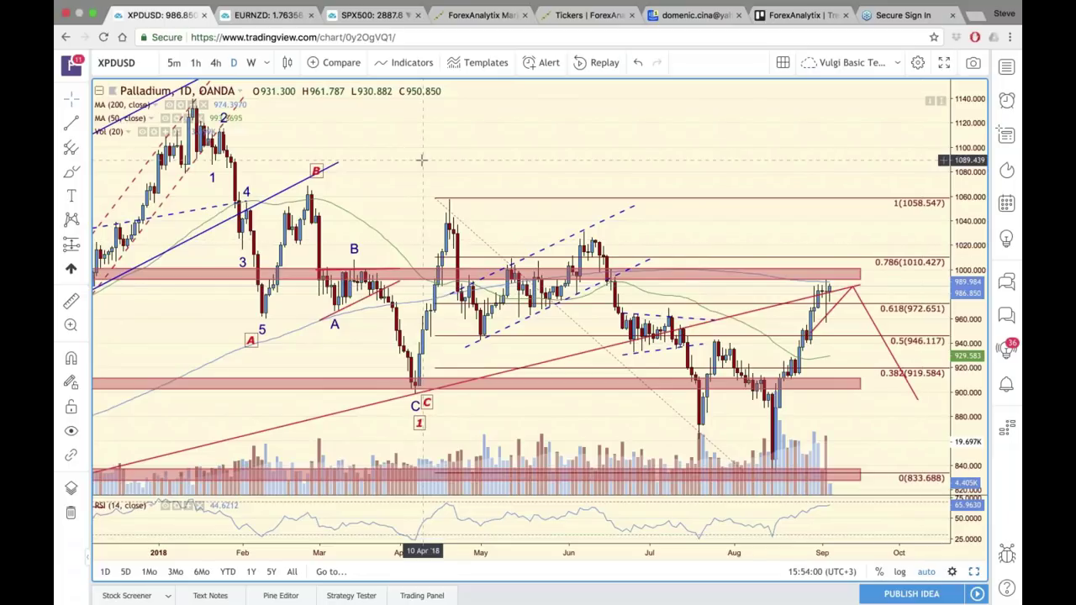
Step: Load the Platinum XPTUSD daily chart, compress its price scale, then type COPPER as the next symbol
text(x)
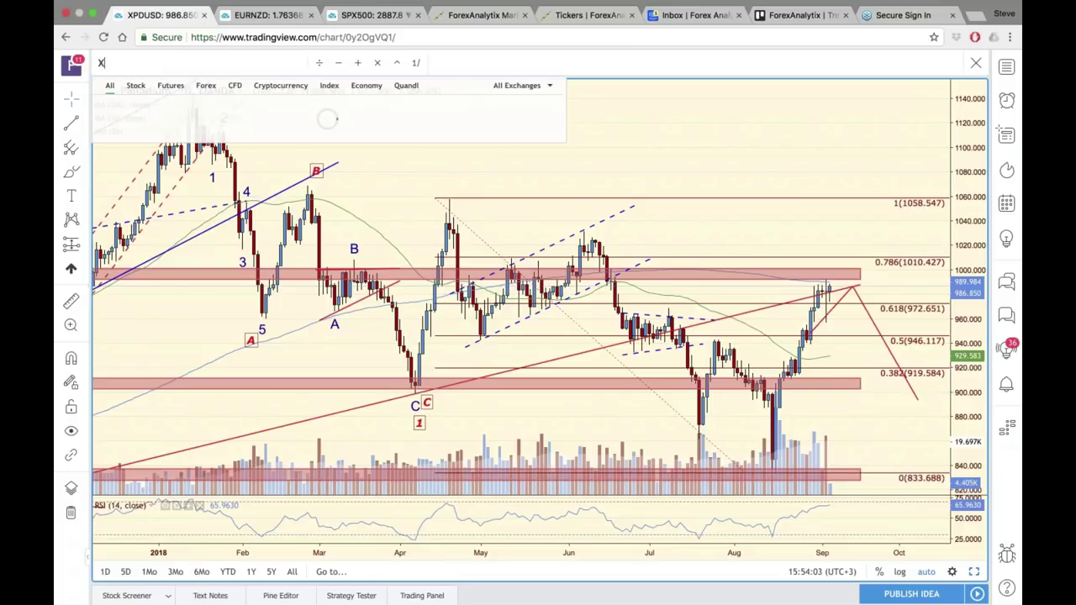
text(ptusd)
key(Return)
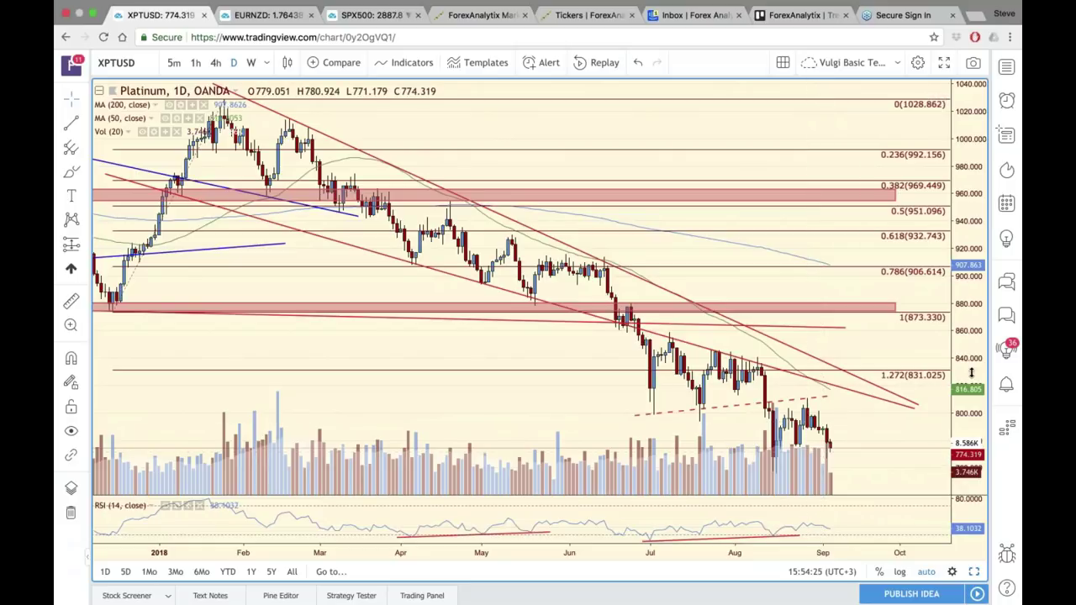
drag(971, 373, 910, 338)
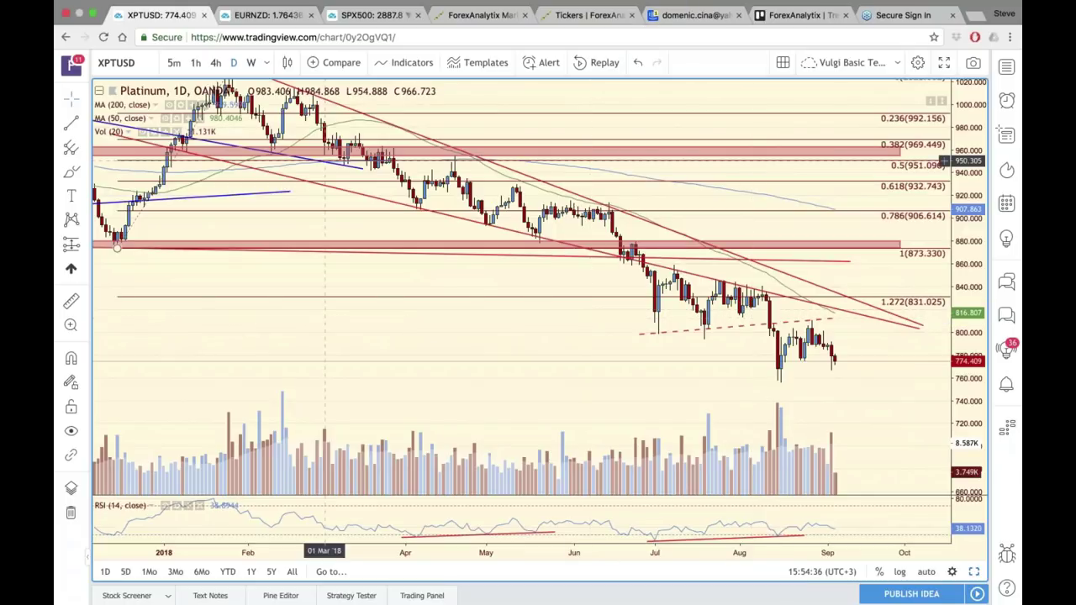
key(shift+alt+r)
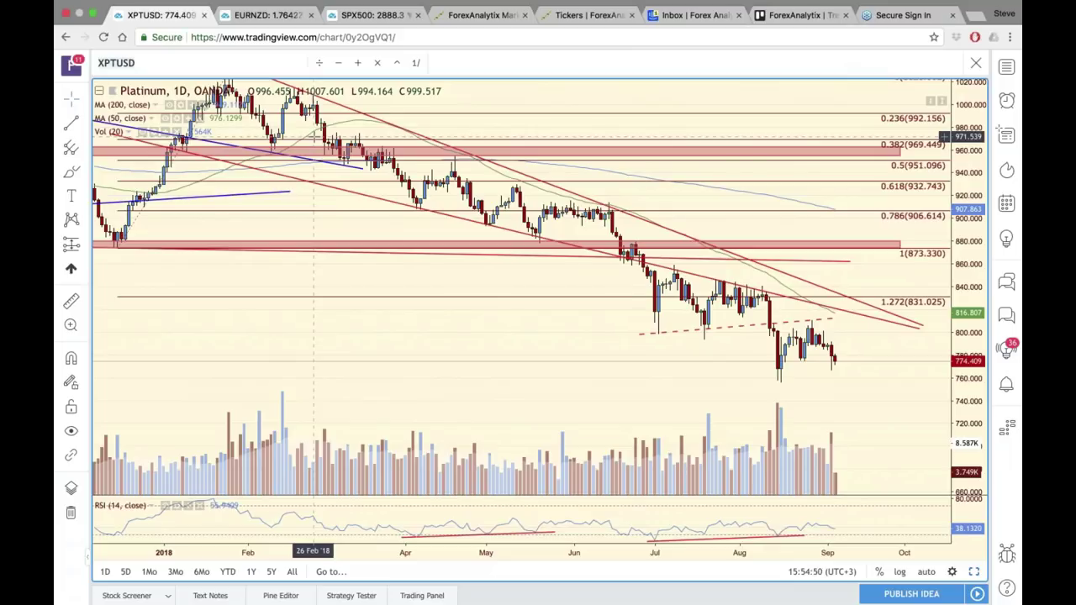
text(C)
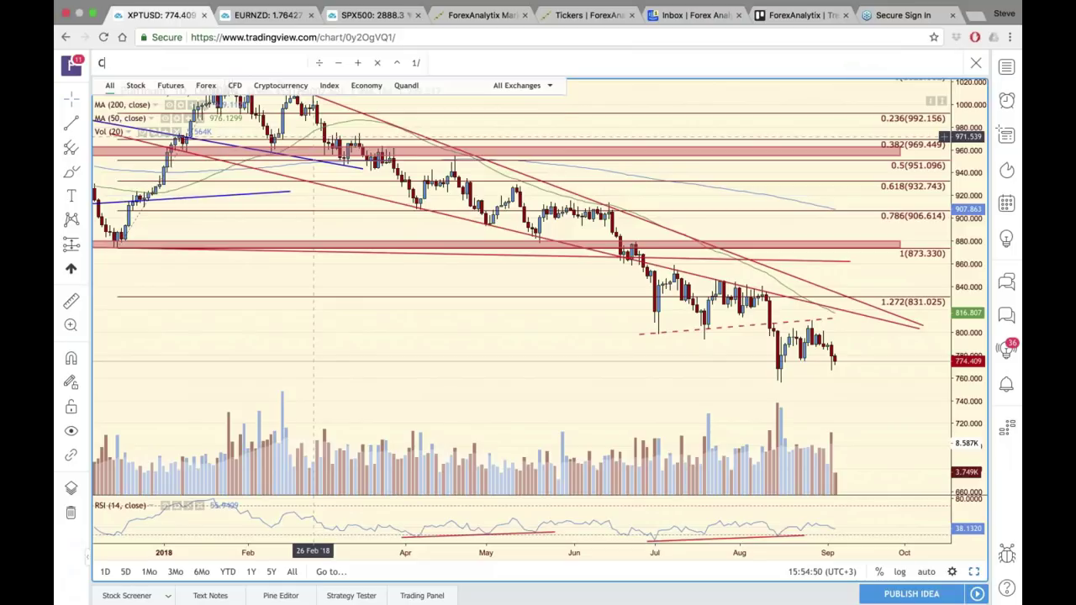
text(OPPER)
Step: Load the COPPER daily chart full-size, then type USDRUB as the next symbol
key(Return)
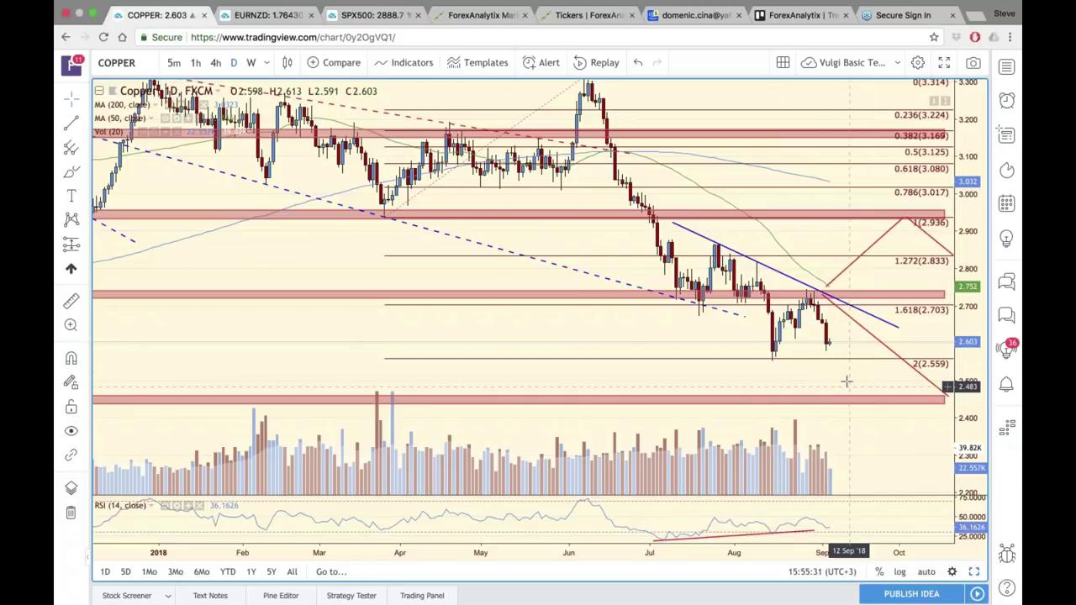
click(976, 572)
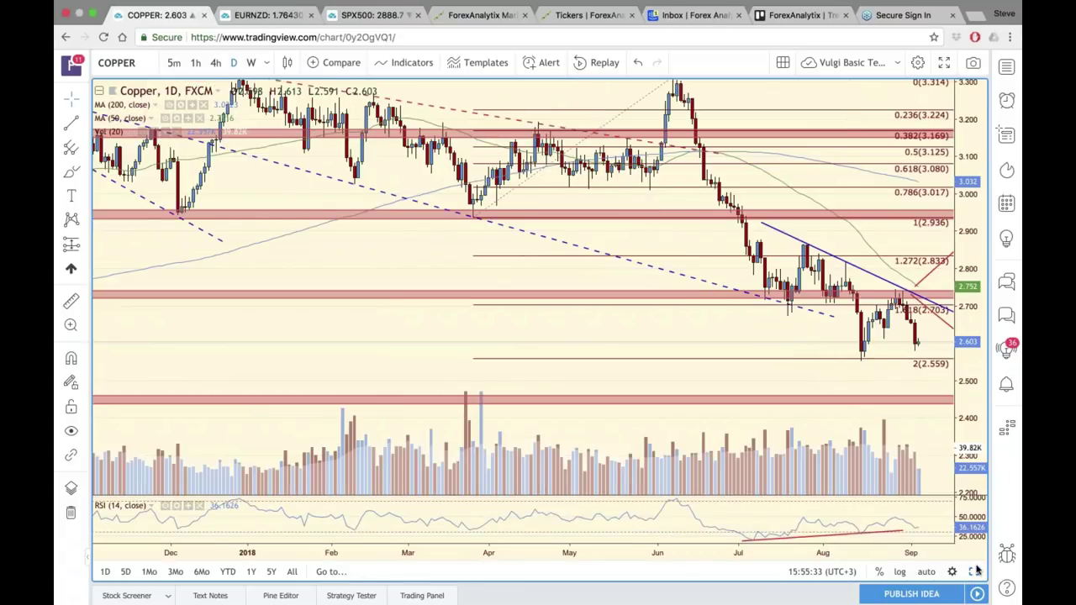
click(975, 572)
key(alt+Return)
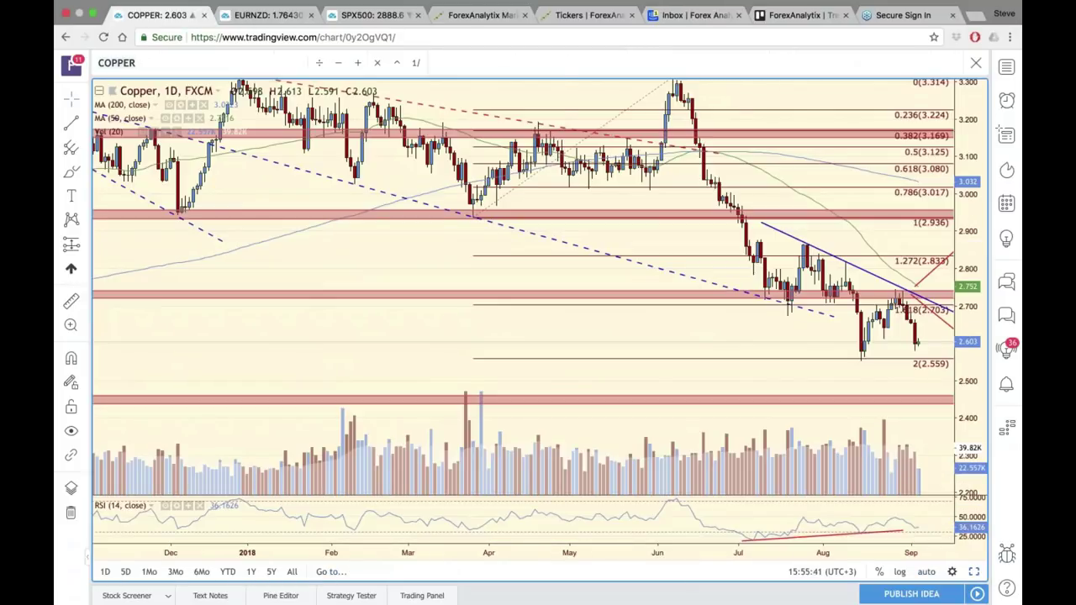
text(USDRU)
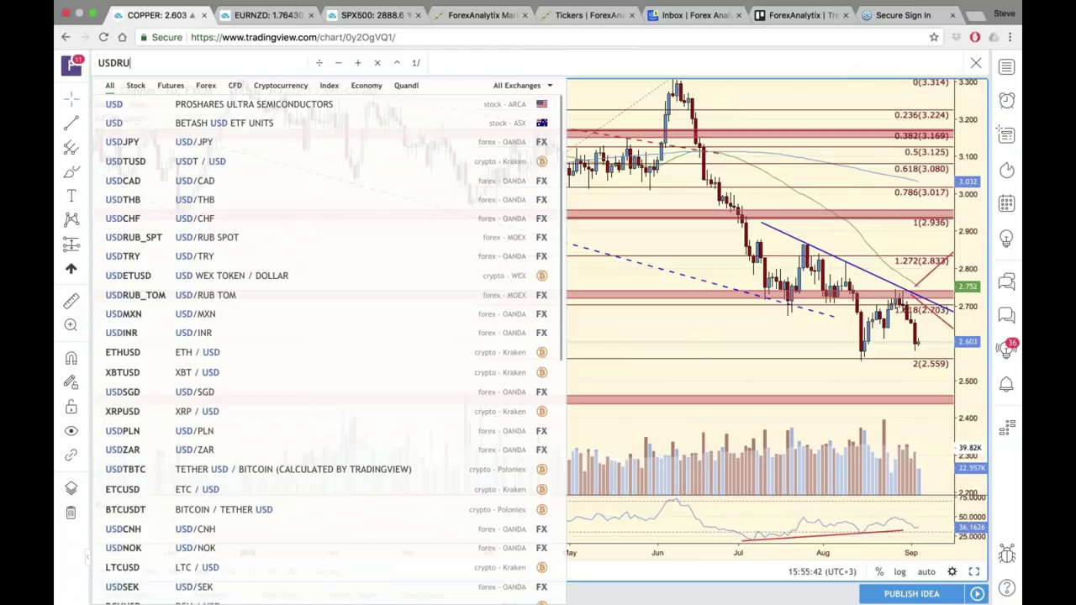
text(B)
Step: Load USD/RUB, pan to the newest September candles, compress its scale, then start typing UST
key(Return)
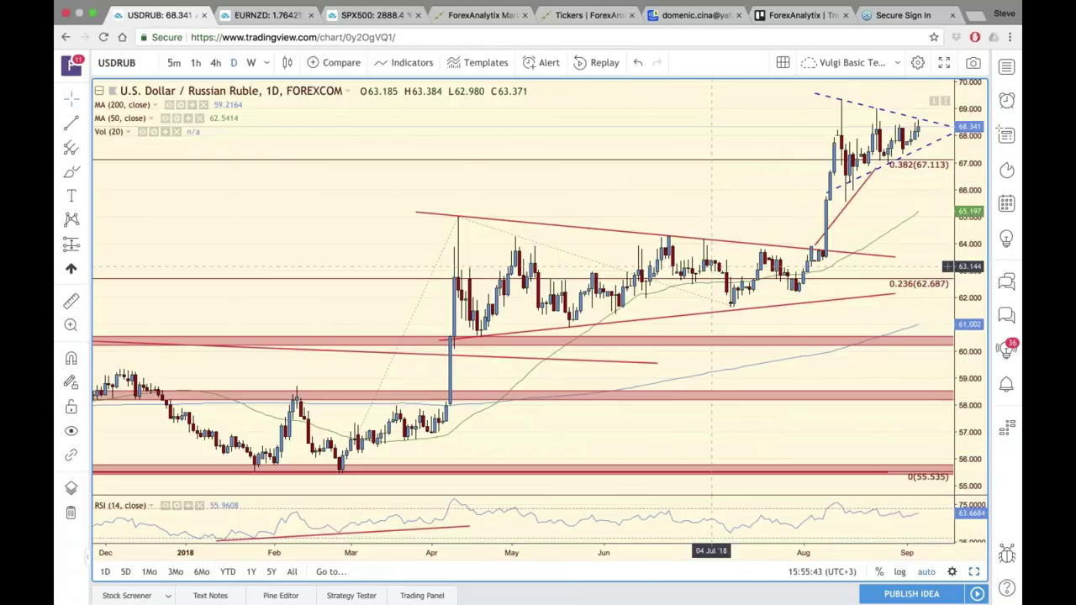
drag(879, 194, 818, 194)
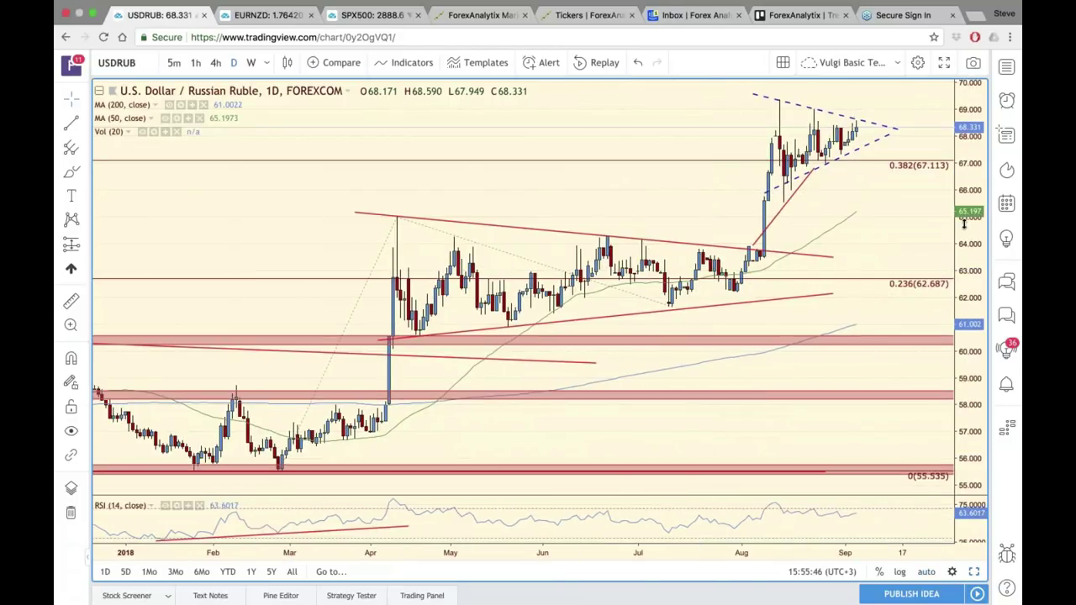
drag(965, 221, 883, 274)
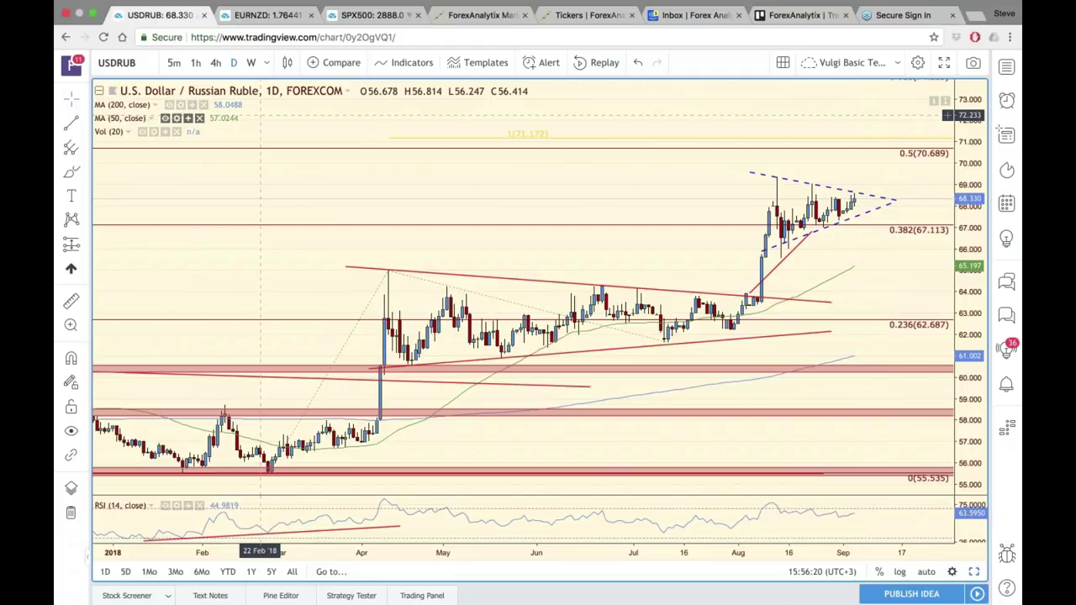
click(116, 62)
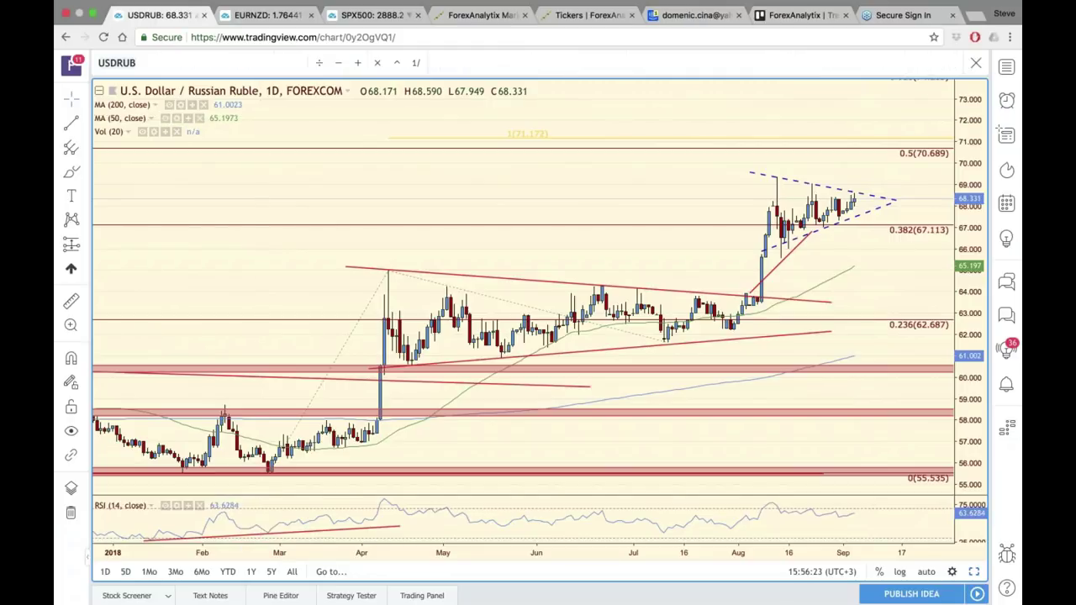
text(U)
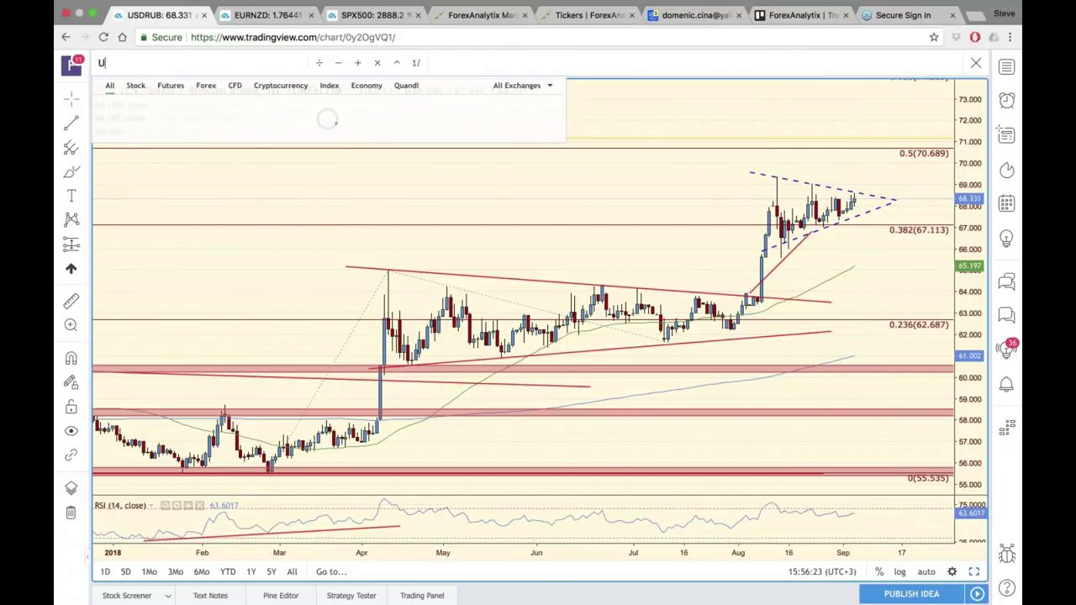
text(SDTRY)
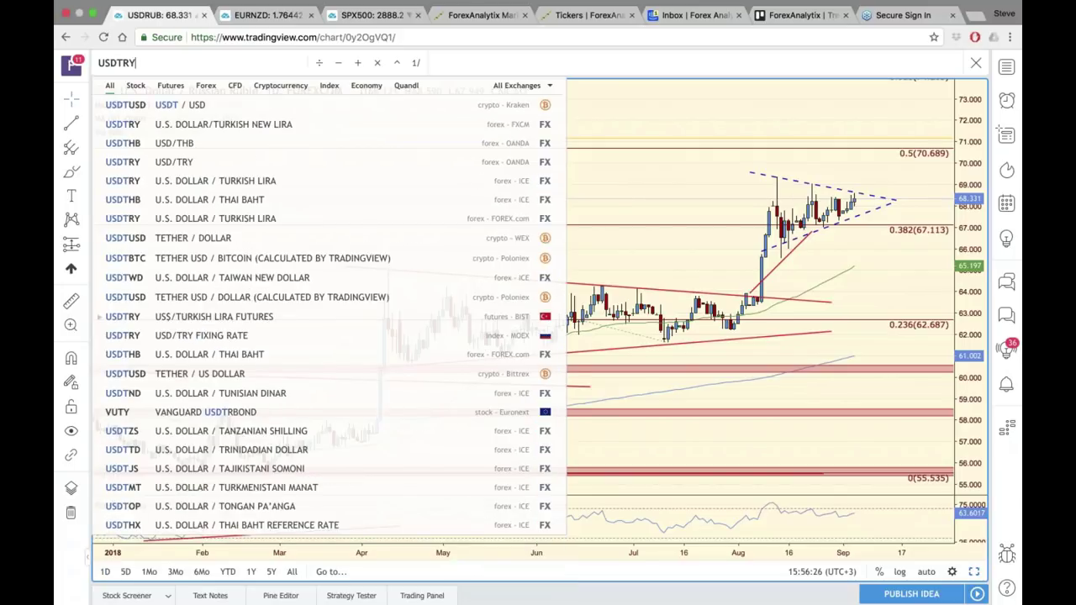
Step: Load the USDTRY daily chart, inspect its triangle near 6.64, then begin entering USDZAR as the symbol
key(Return)
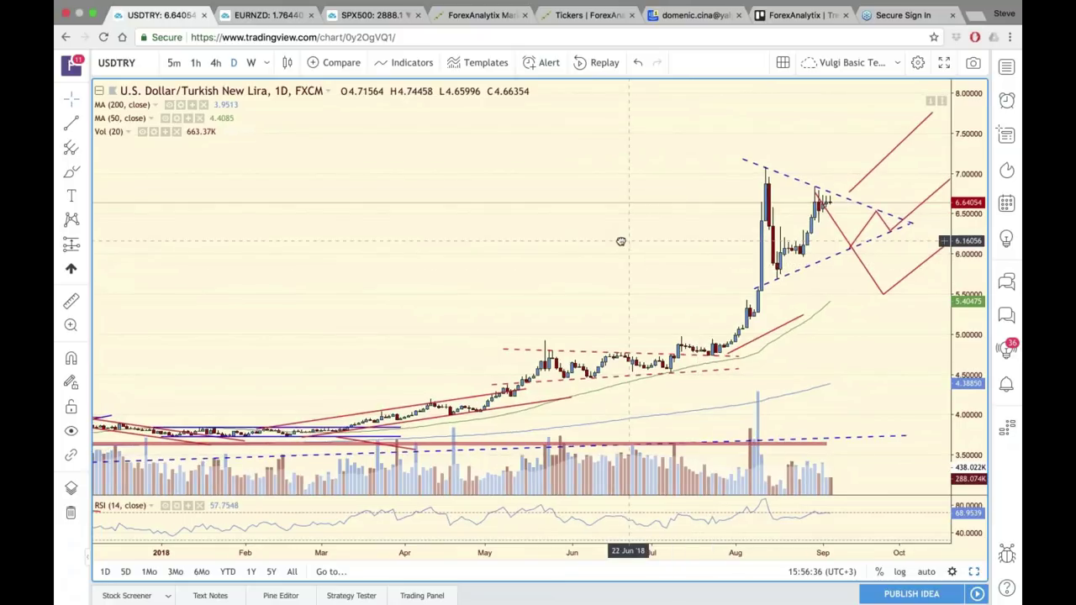
scroll(620, 242, right, 2)
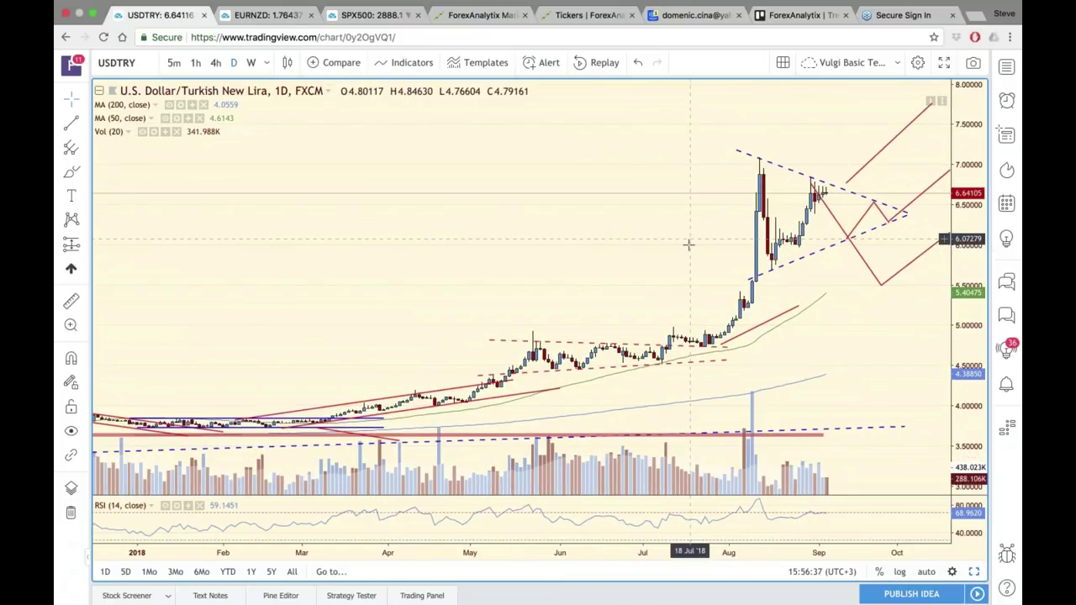
scroll(613, 271, right, 4)
scroll(613, 271, left, 1)
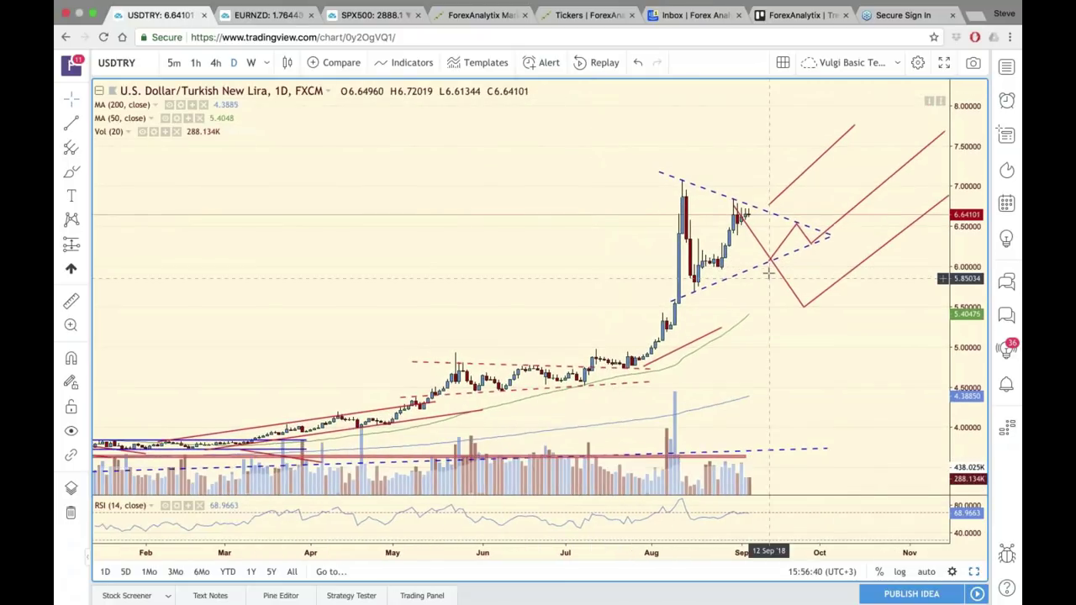
scroll(768, 273, left, 1)
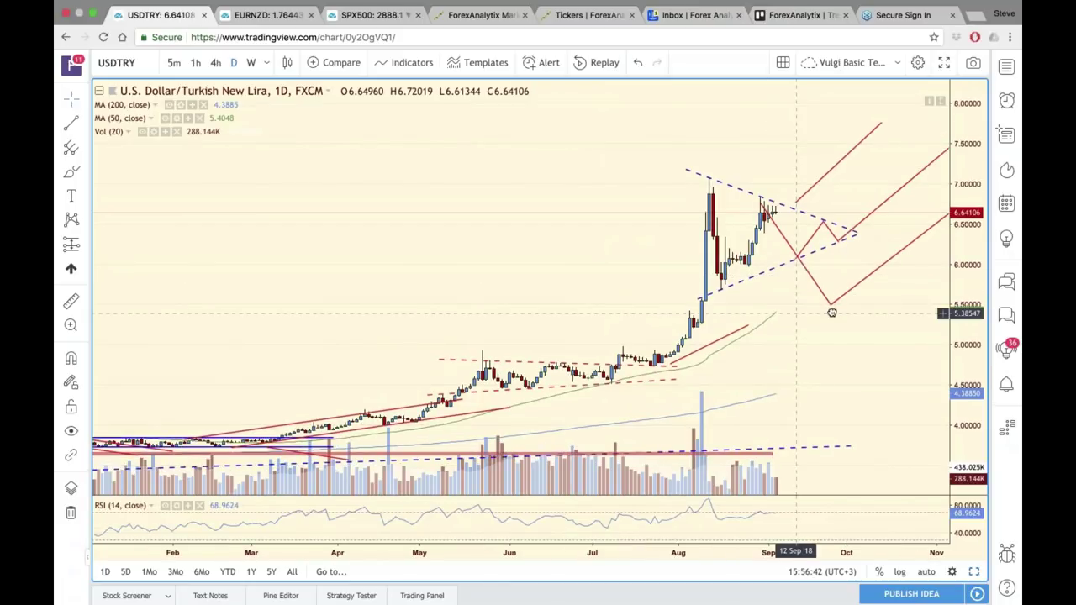
scroll(832, 313, left, 1)
scroll(841, 261, up, 1)
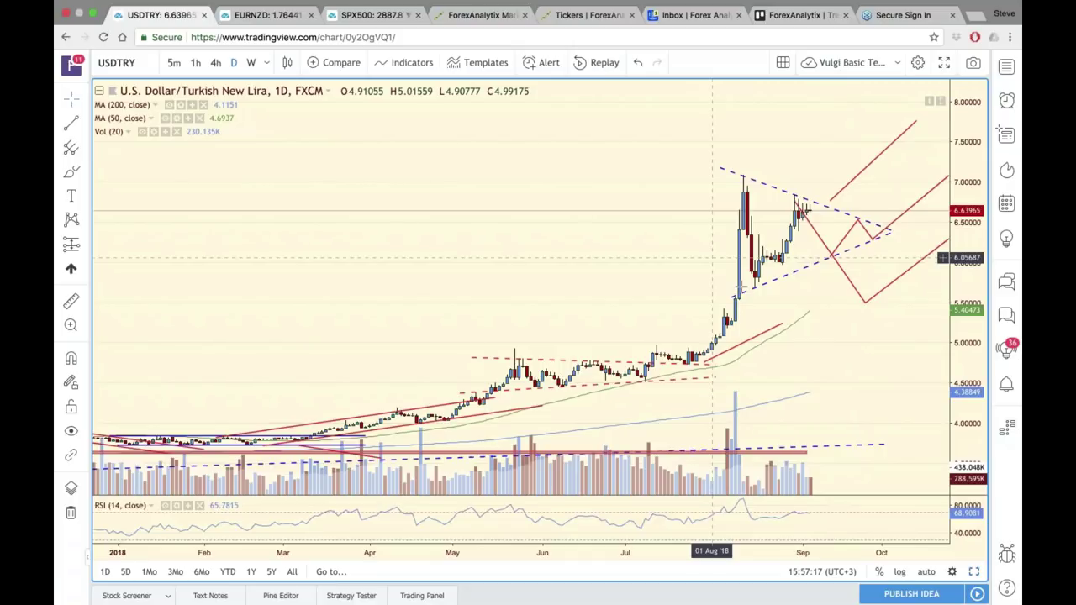
click(116, 62)
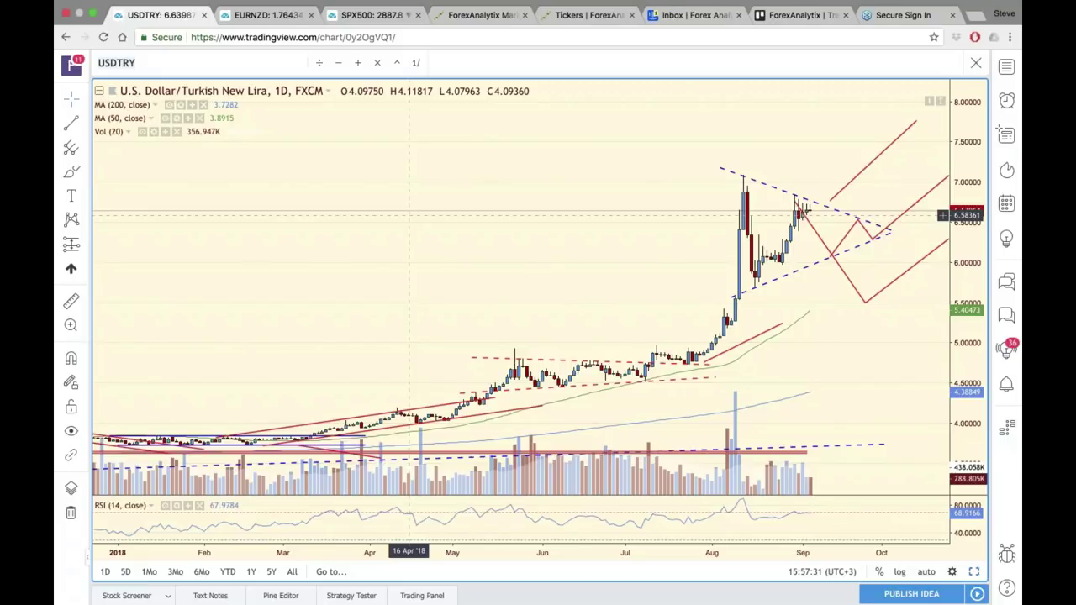
text(USD)
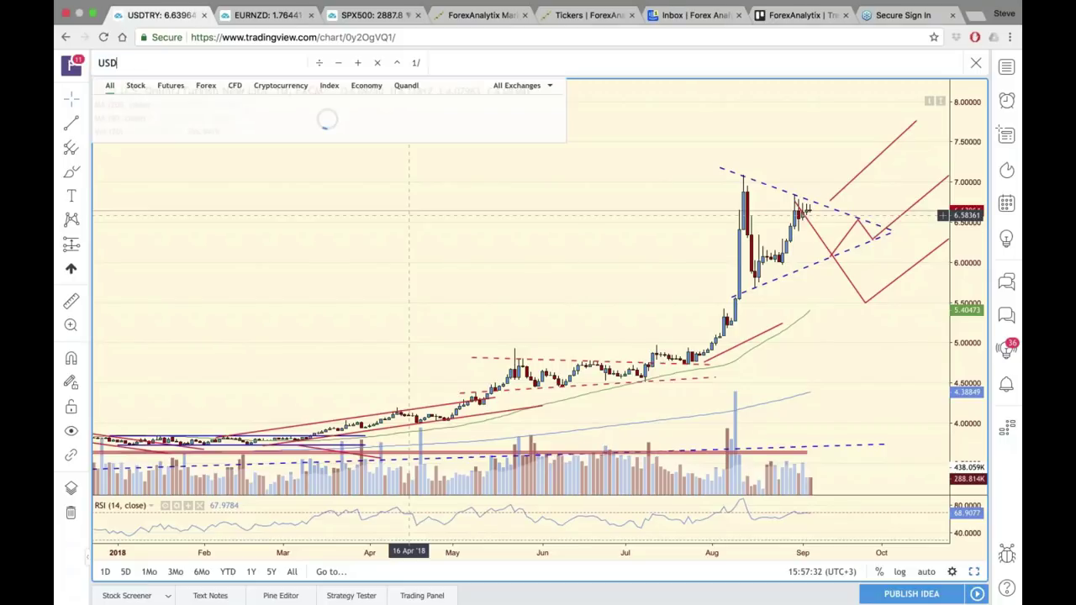
text(ZAR)
Step: Load the USDZAR daily chart and compress its price scale to show more range
key(Return)
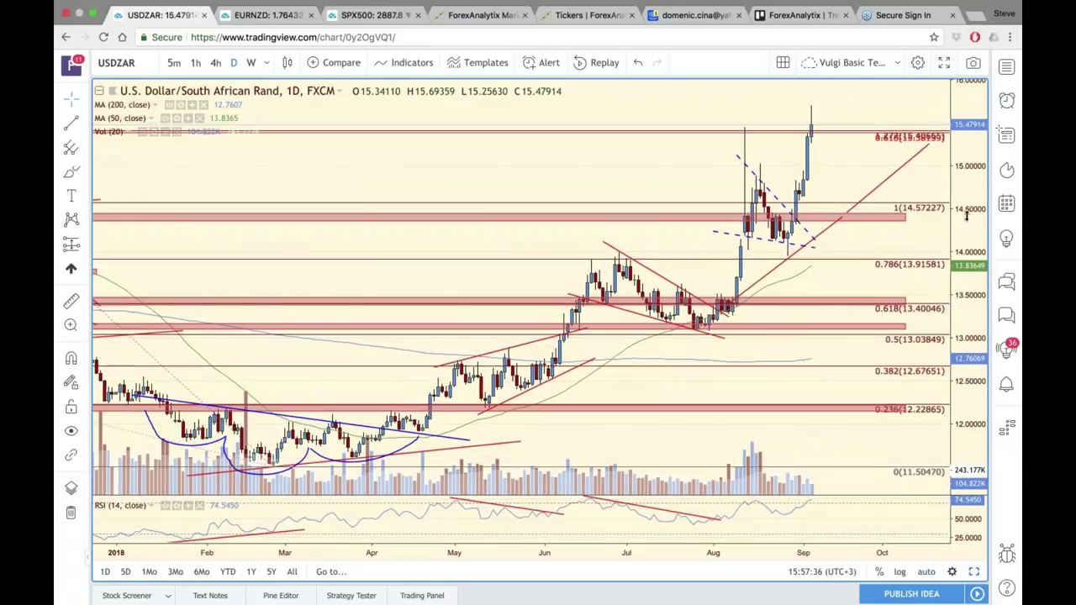
drag(967, 216, 946, 316)
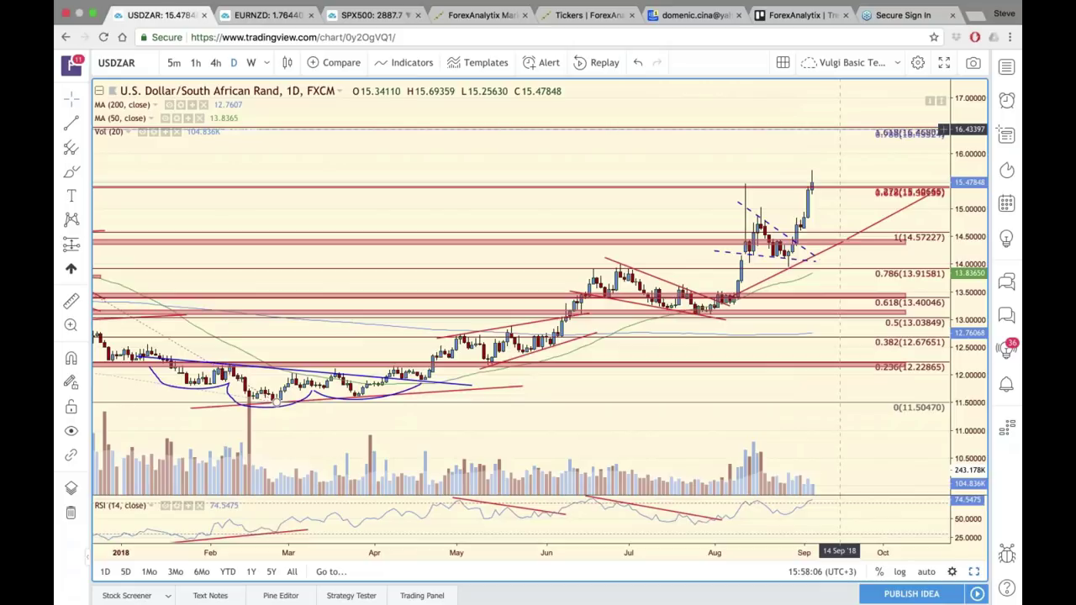
scroll(739, 372, down, 3)
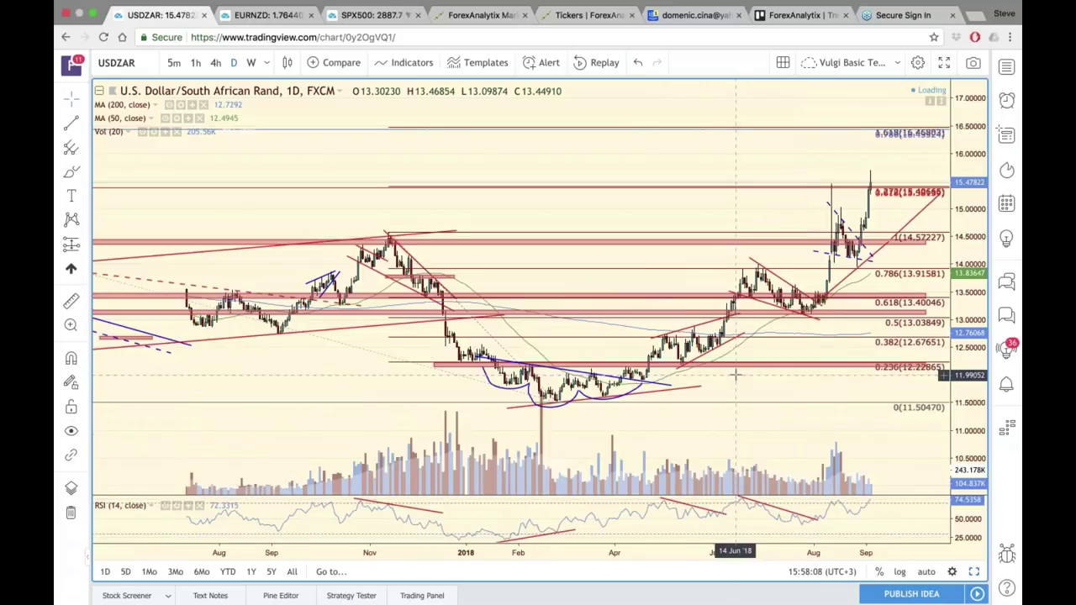
scroll(736, 376, down, 3)
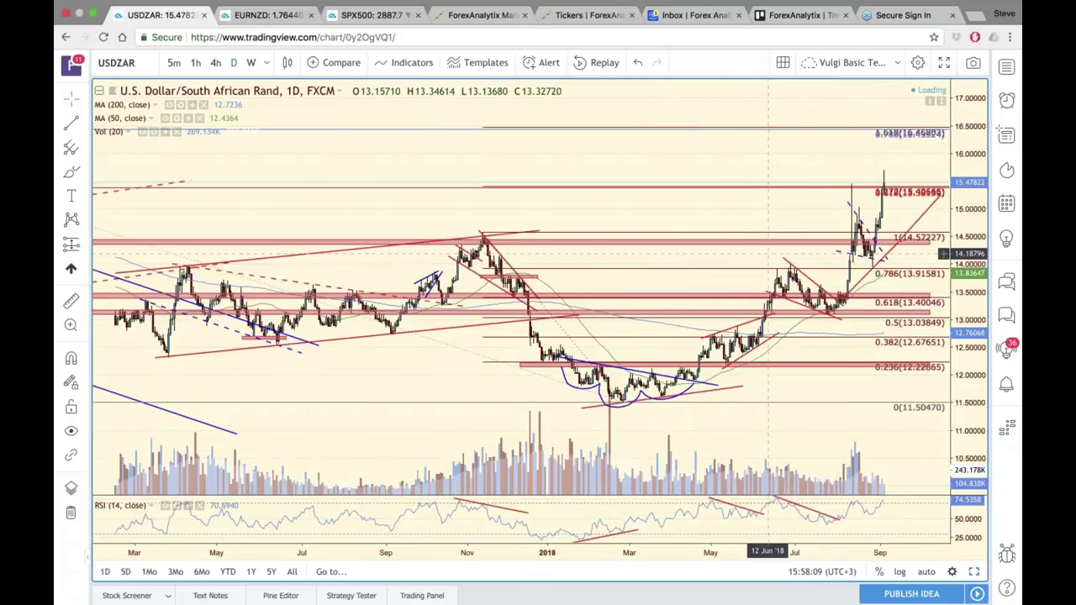
scroll(768, 253, right, 3)
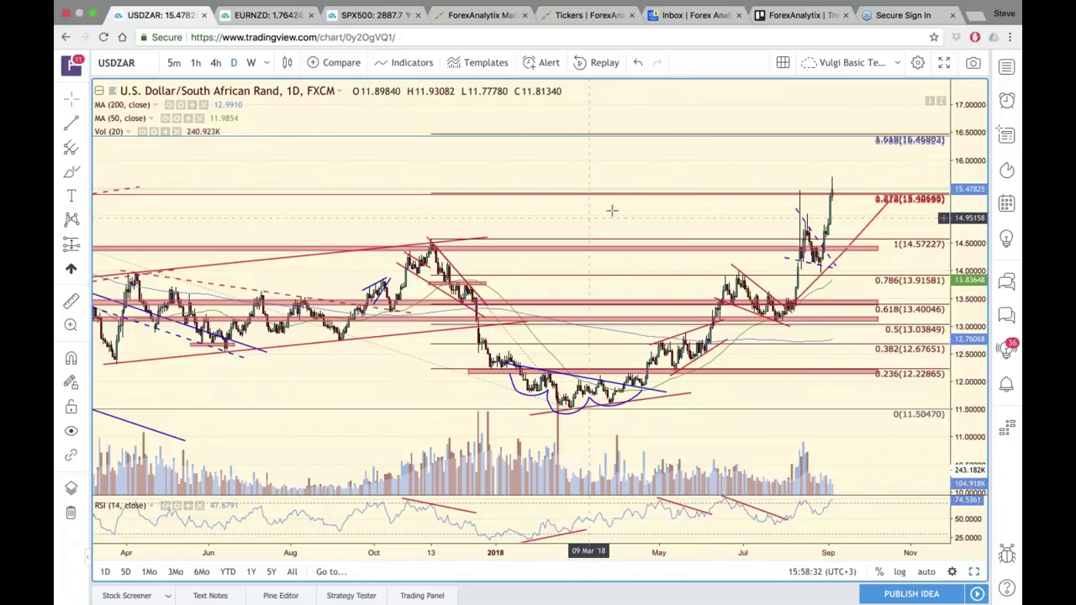
Step: Pan and scroll through older USDZAR history to review its Fibonacci levels and zones
drag(613, 211, 645, 195)
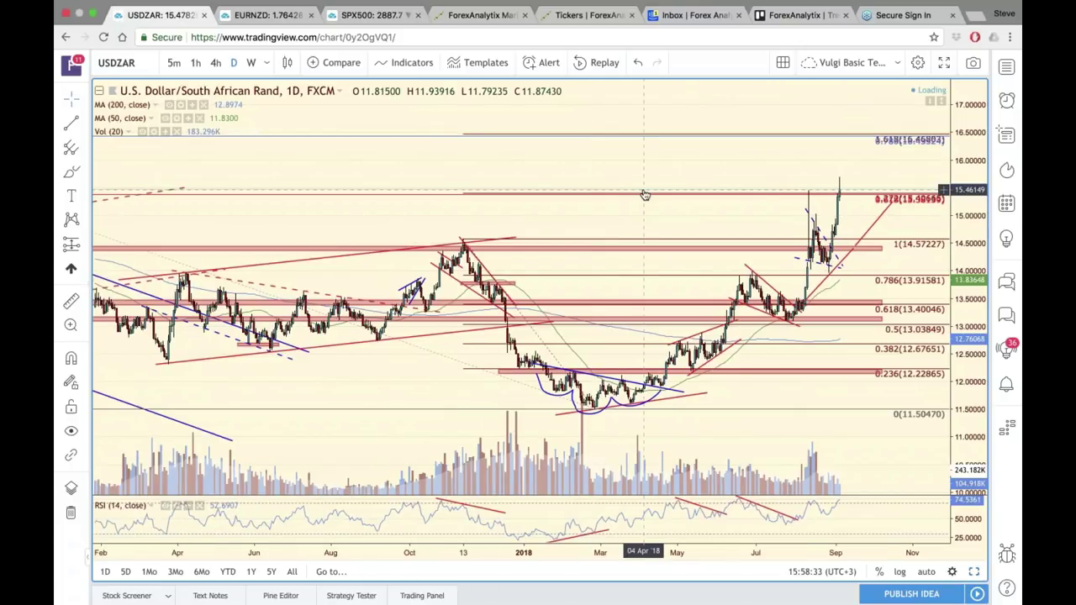
scroll(645, 204, down, 1)
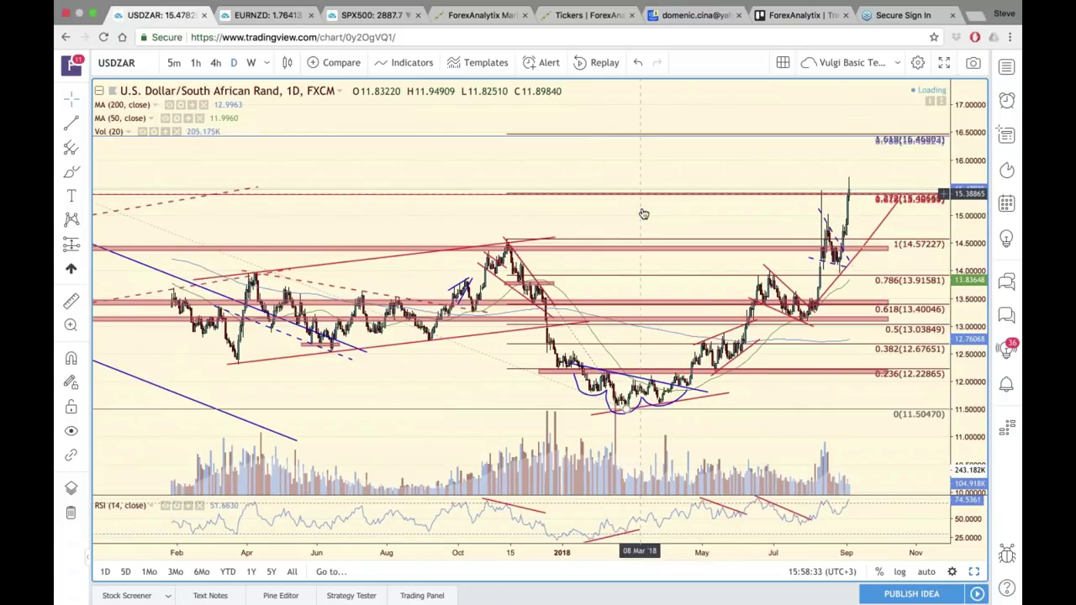
scroll(641, 212, down, 2)
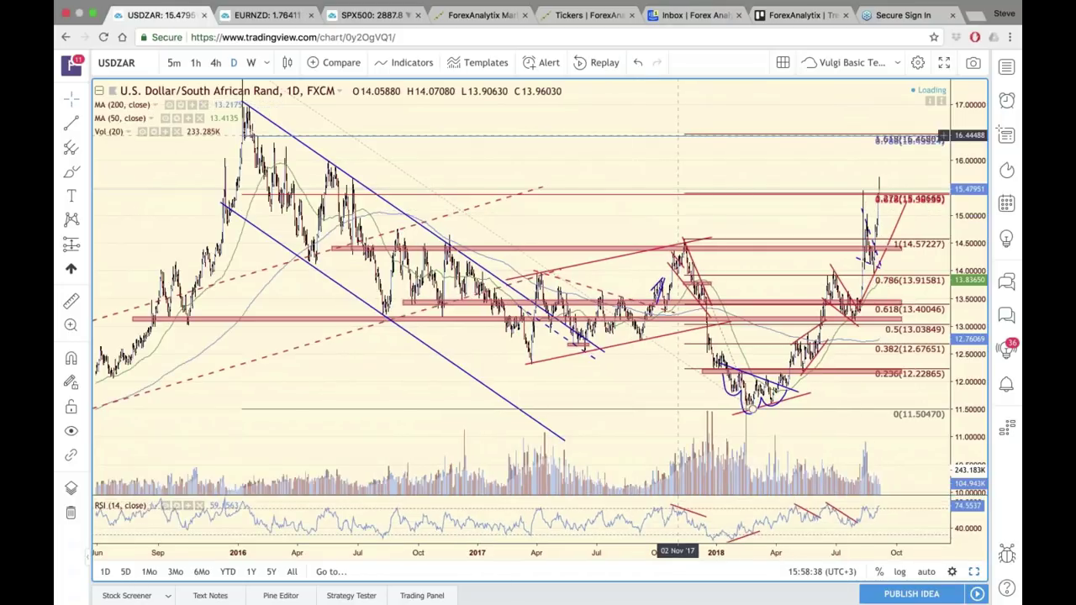
scroll(676, 147, up, 1)
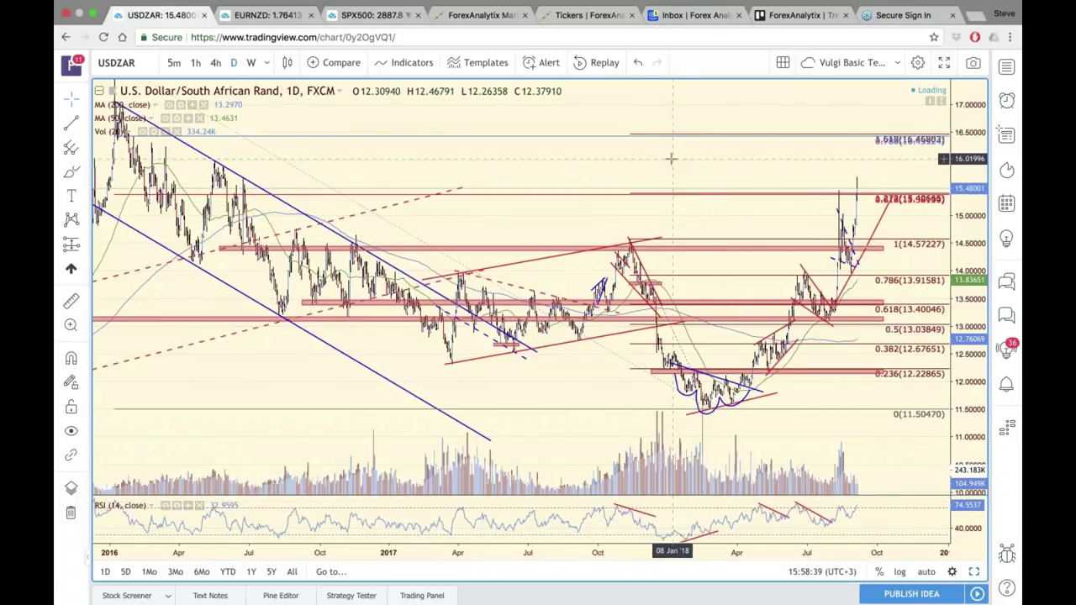
scroll(671, 160, up, 1)
scroll(671, 162, up, 1)
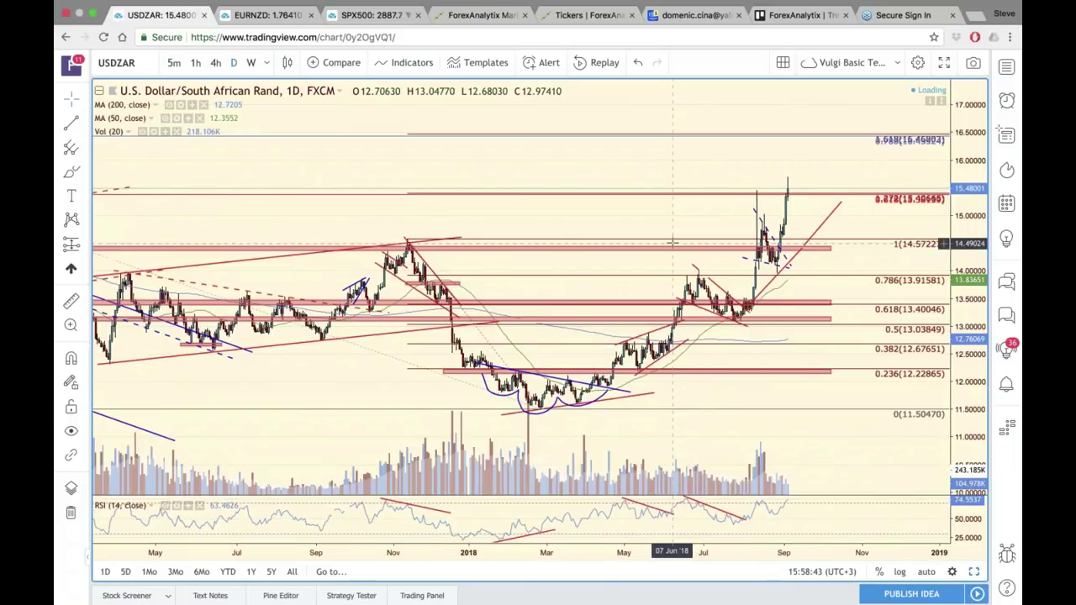
scroll(673, 242, up, 1)
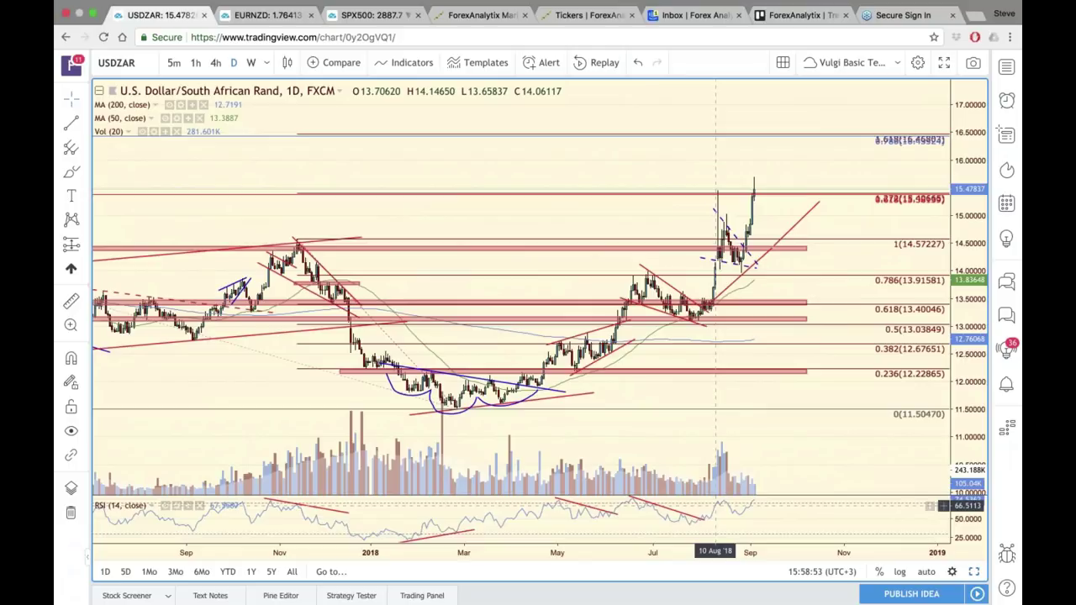
scroll(777, 379, up, 2)
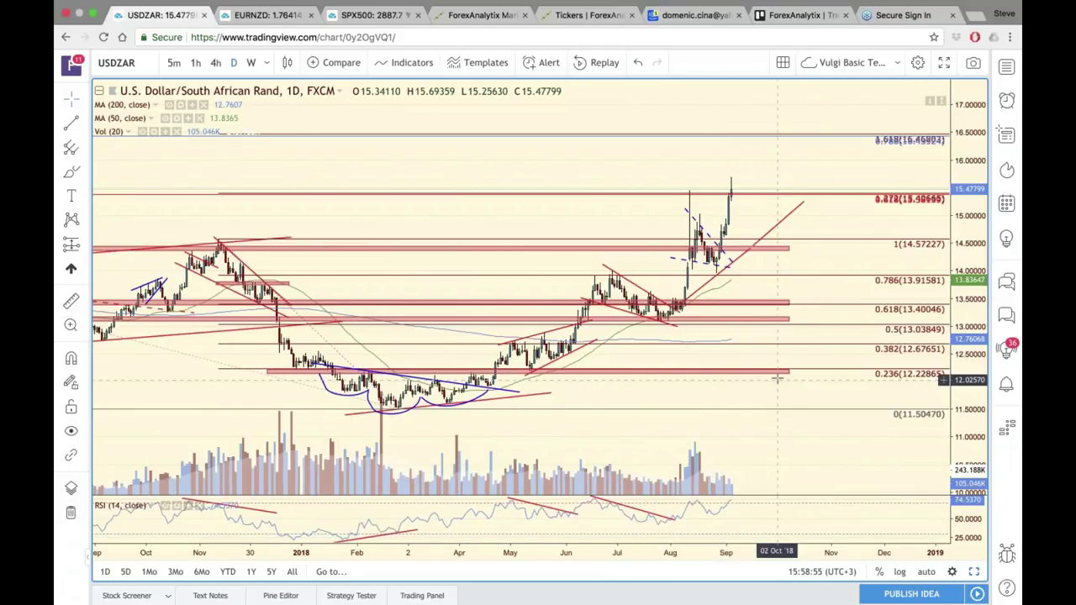
scroll(777, 379, up, 1)
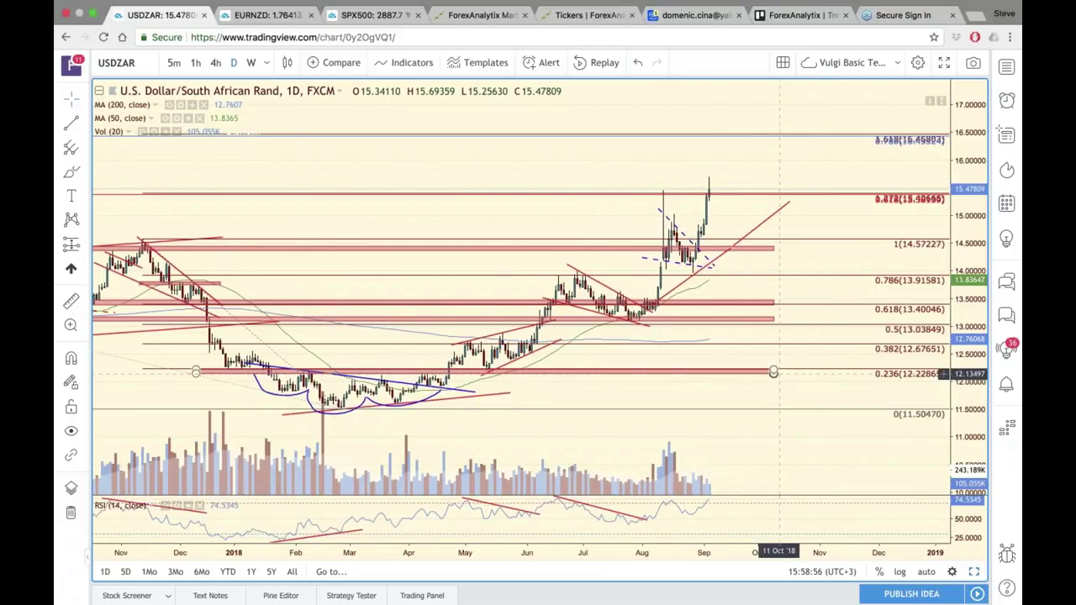
scroll(779, 372, up, 1)
scroll(780, 363, up, 1)
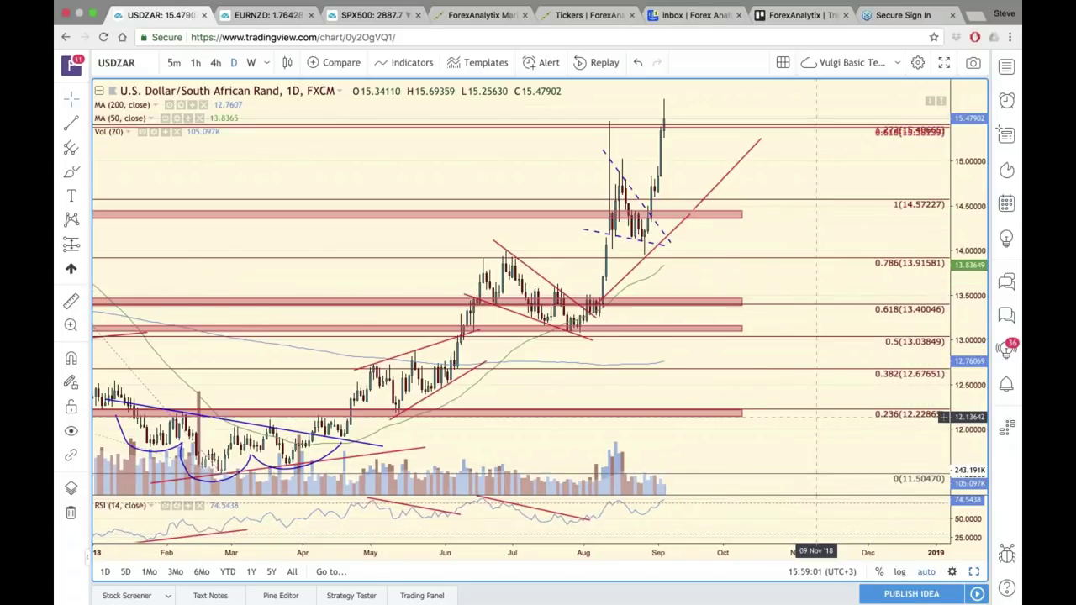
scroll(943, 416, left, 2)
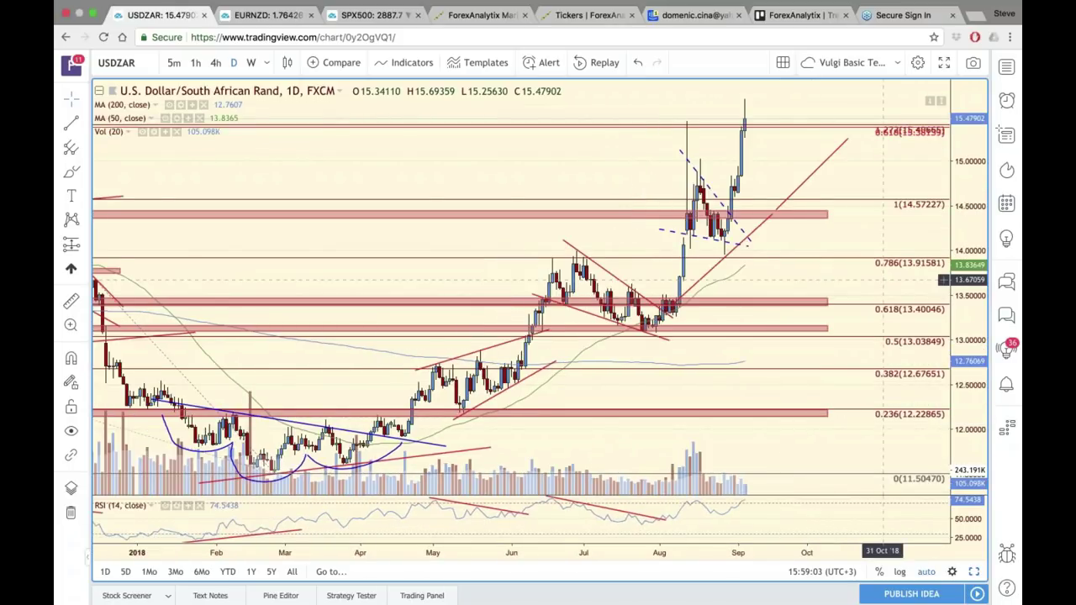
scroll(943, 280, left, 3)
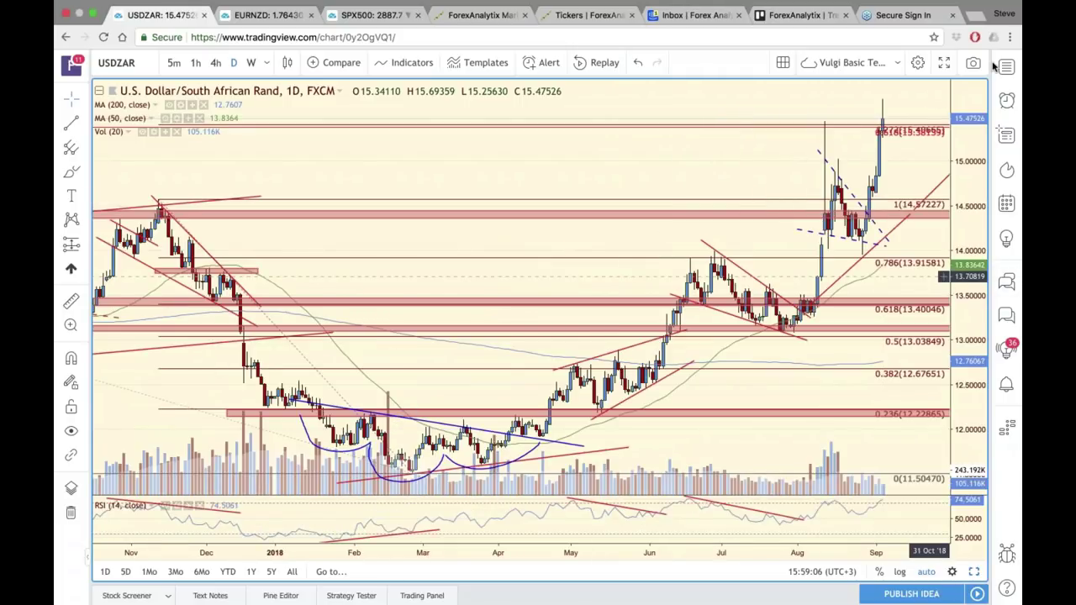
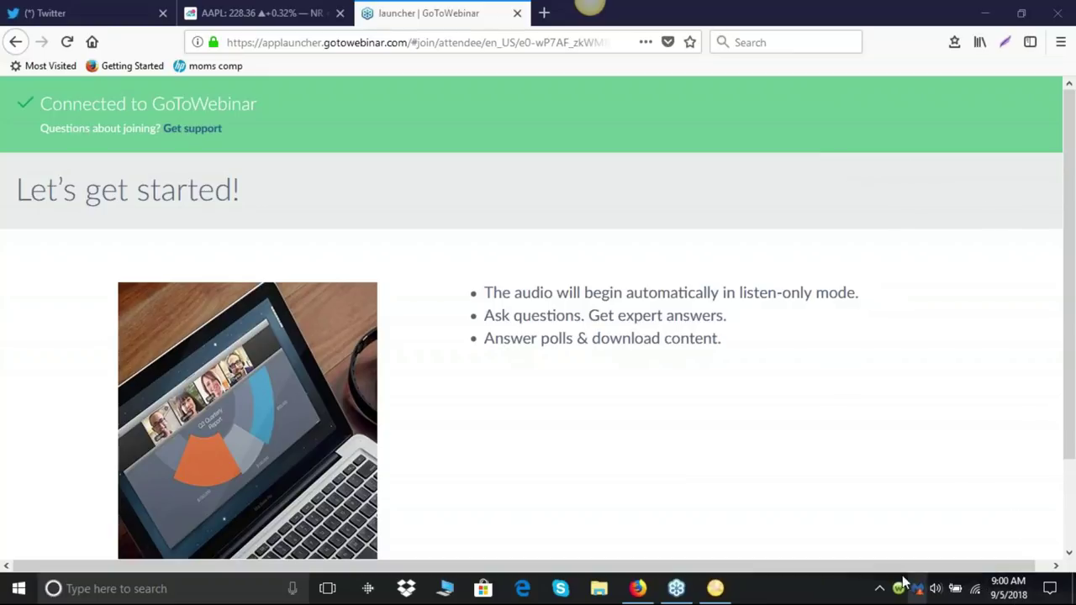
Step: Bring the browser forward and show the AAPL daily chart with its Gann fan and yellow pivot arrows
mouse_move(639, 592)
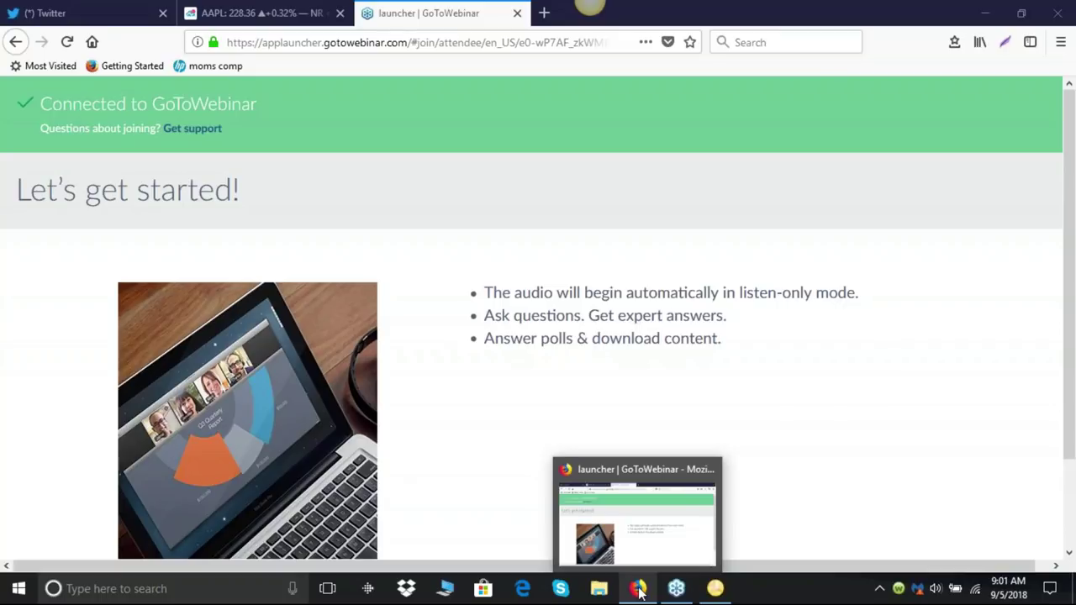
click(639, 589)
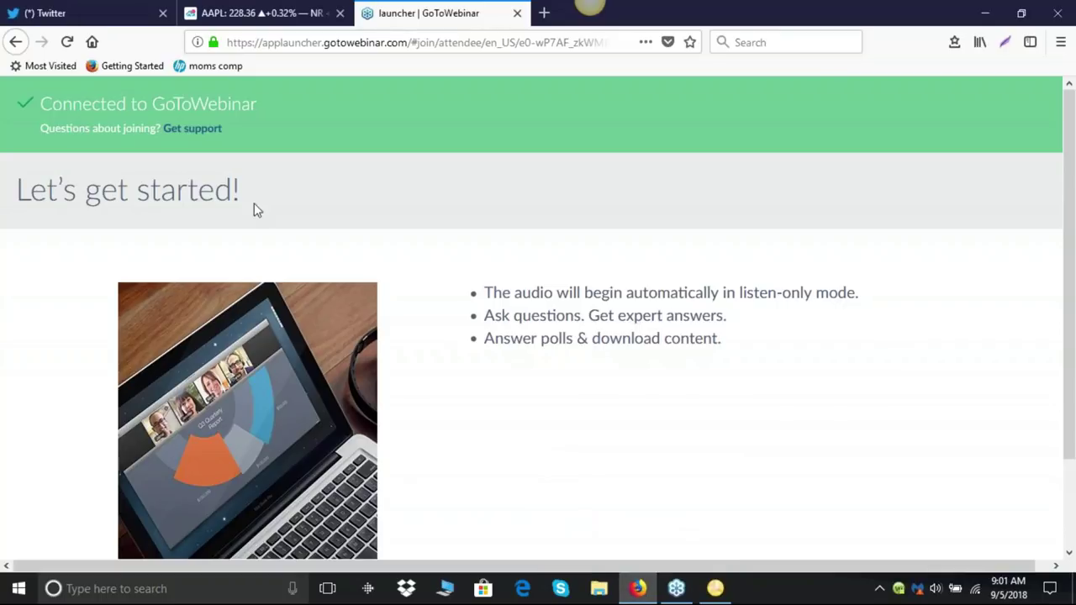
click(251, 16)
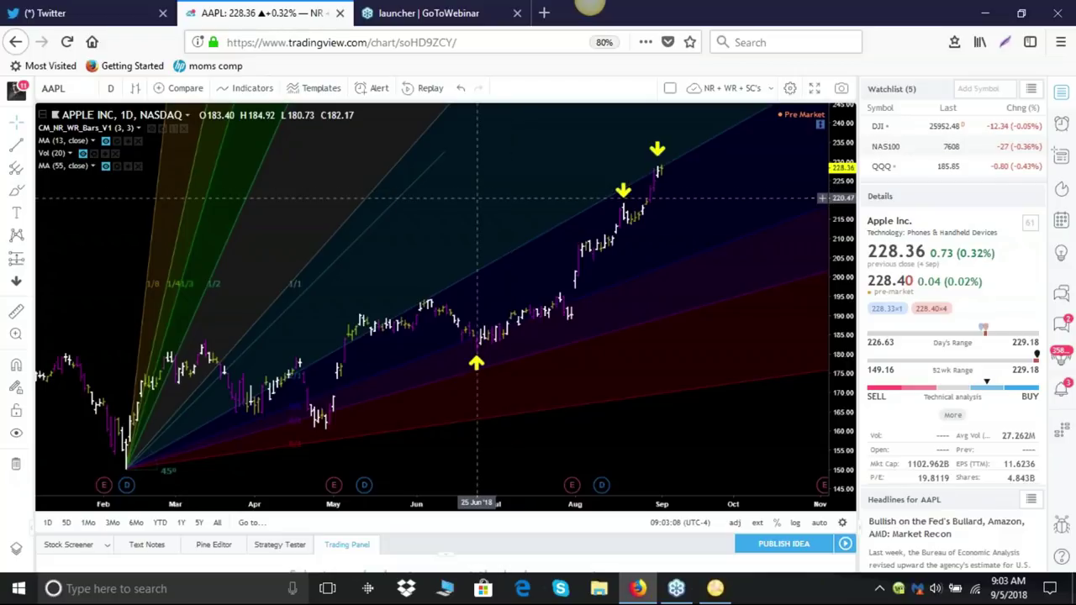
Step: Switch to Twitter and scroll through the home feed
click(93, 15)
scroll(644, 444, down, 5)
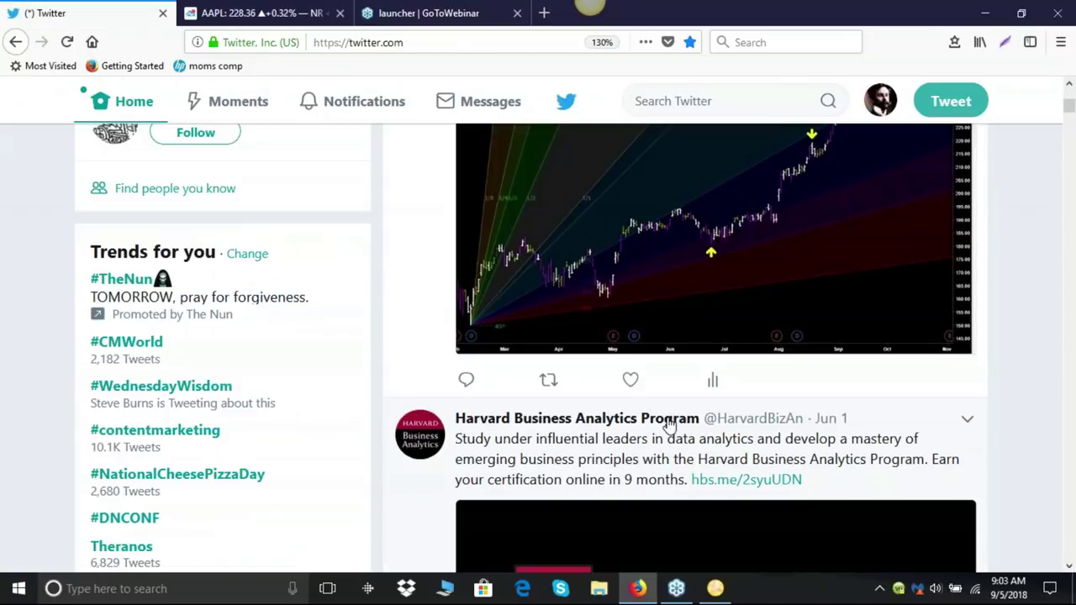
scroll(665, 429, down, 5)
scroll(661, 432, up, 8)
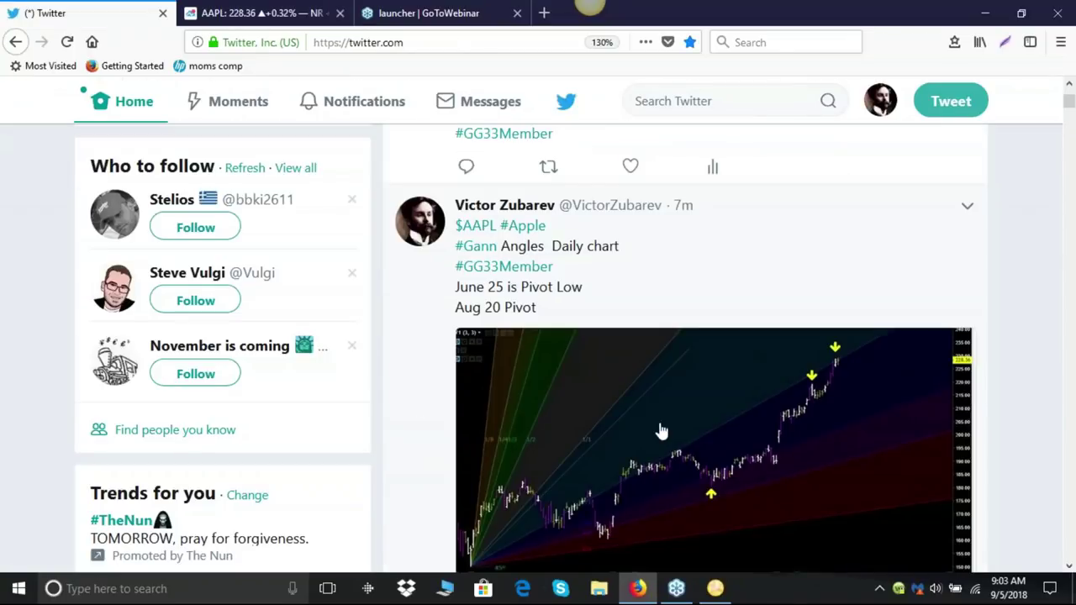
scroll(661, 432, up, 3)
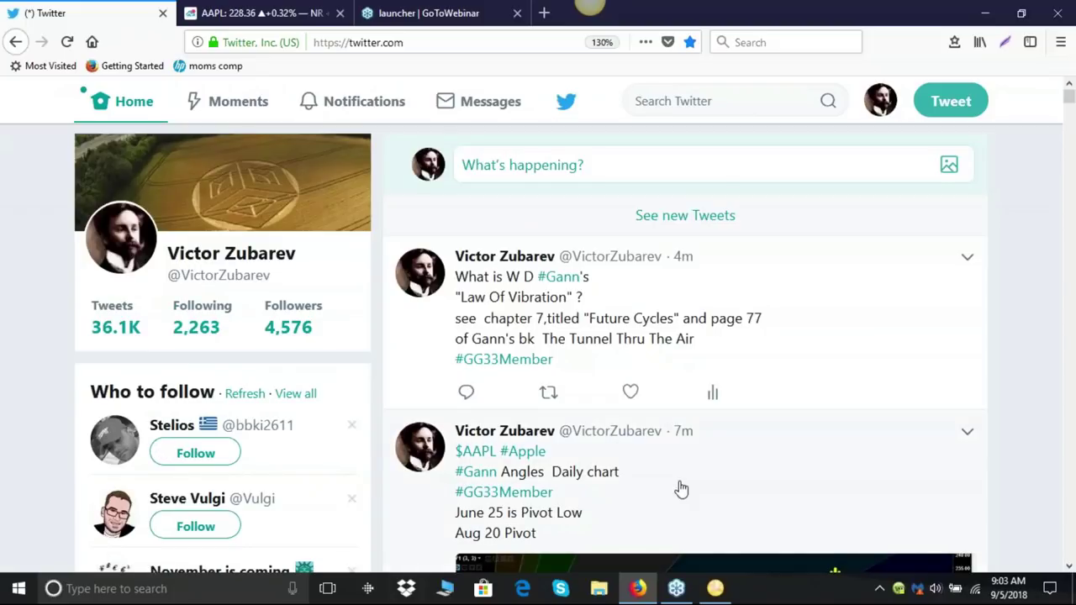
scroll(681, 489, down, 8)
scroll(697, 496, down, 10)
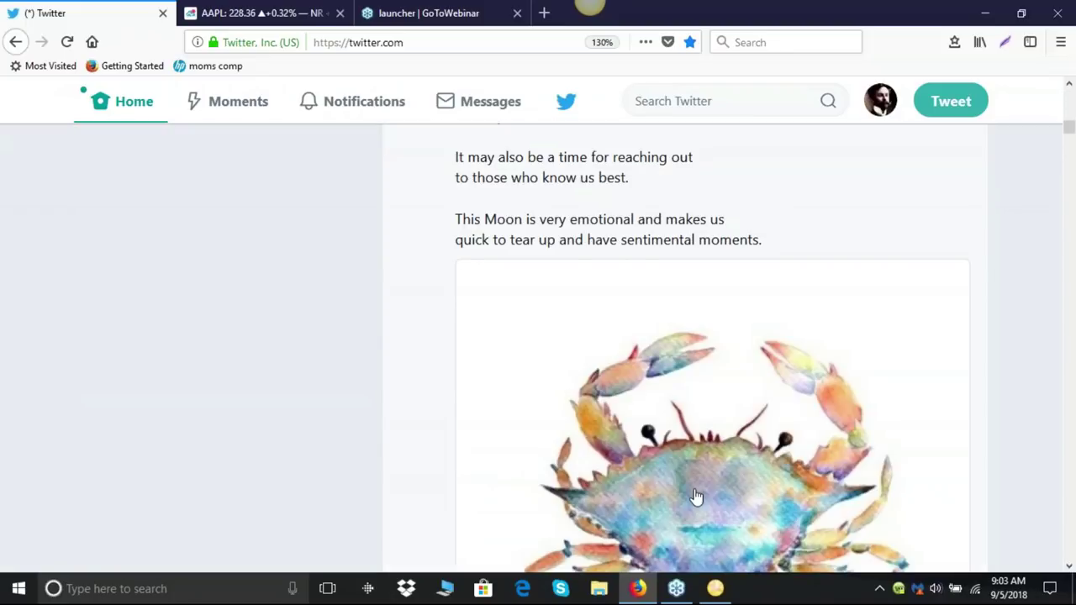
scroll(696, 496, up, 3)
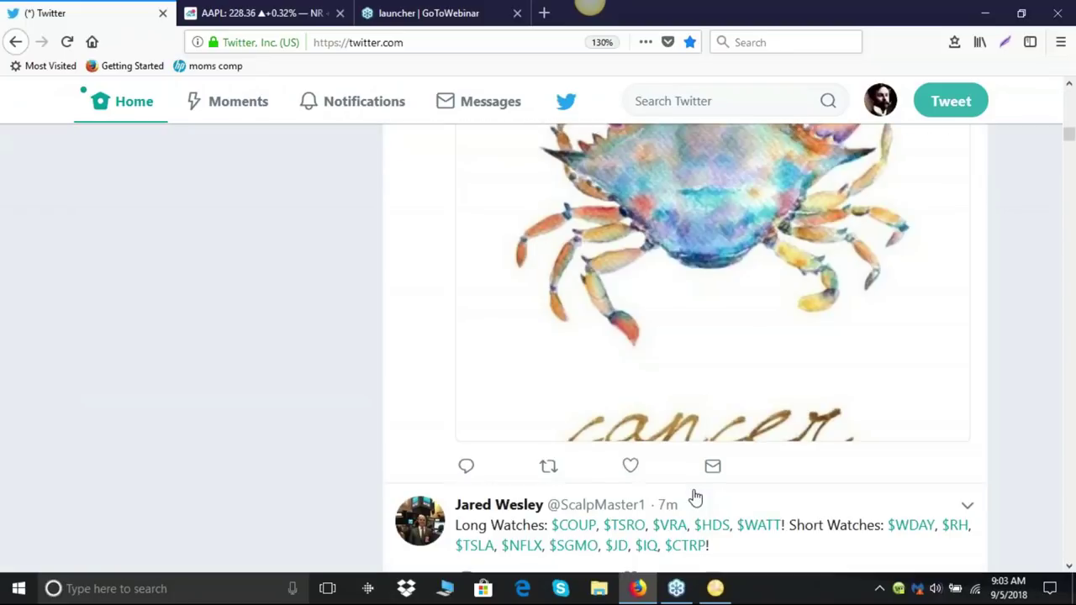
scroll(696, 498, up, 6)
scroll(696, 498, up, 10)
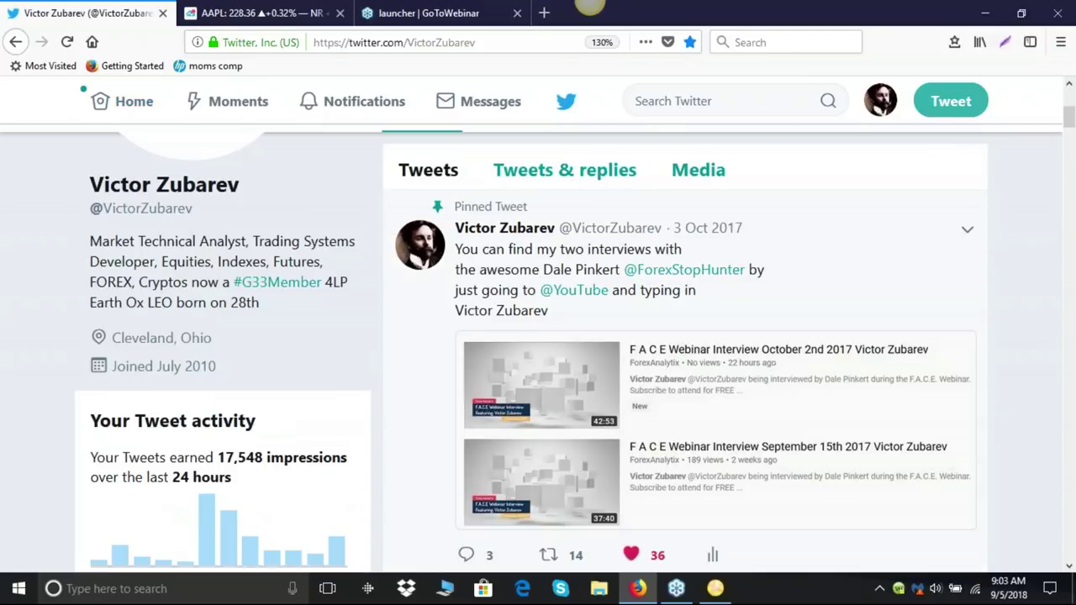
Step: Scroll down the profile timeline to the tweet picturing Gann's The Tunnel Thru The Air (1927)
scroll(639, 252, down, 5)
scroll(641, 254, down, 5)
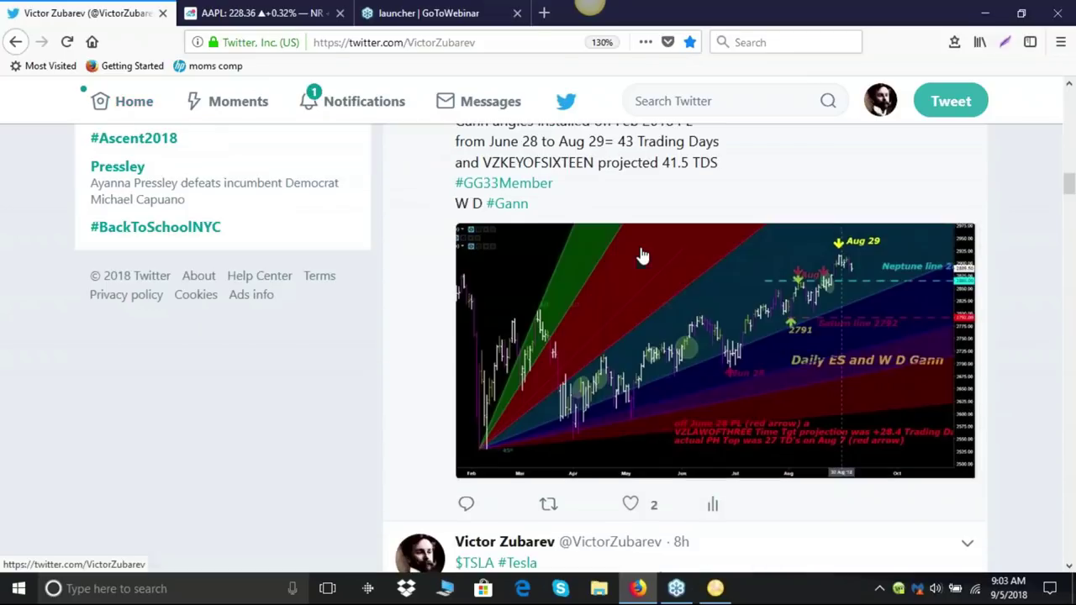
scroll(643, 257, down, 5)
scroll(646, 260, down, 10)
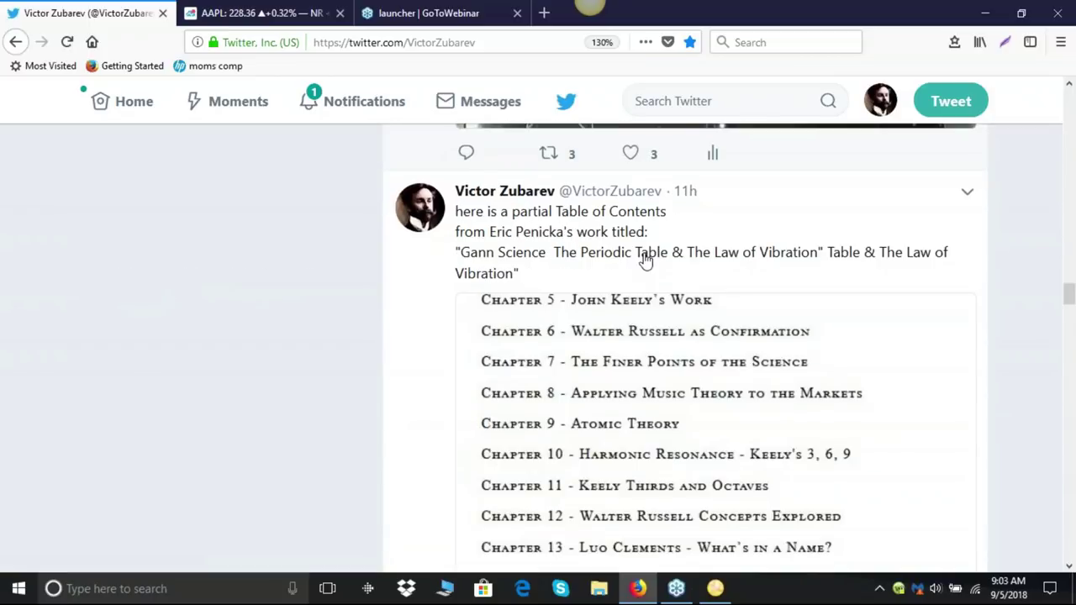
scroll(646, 261, down, 10)
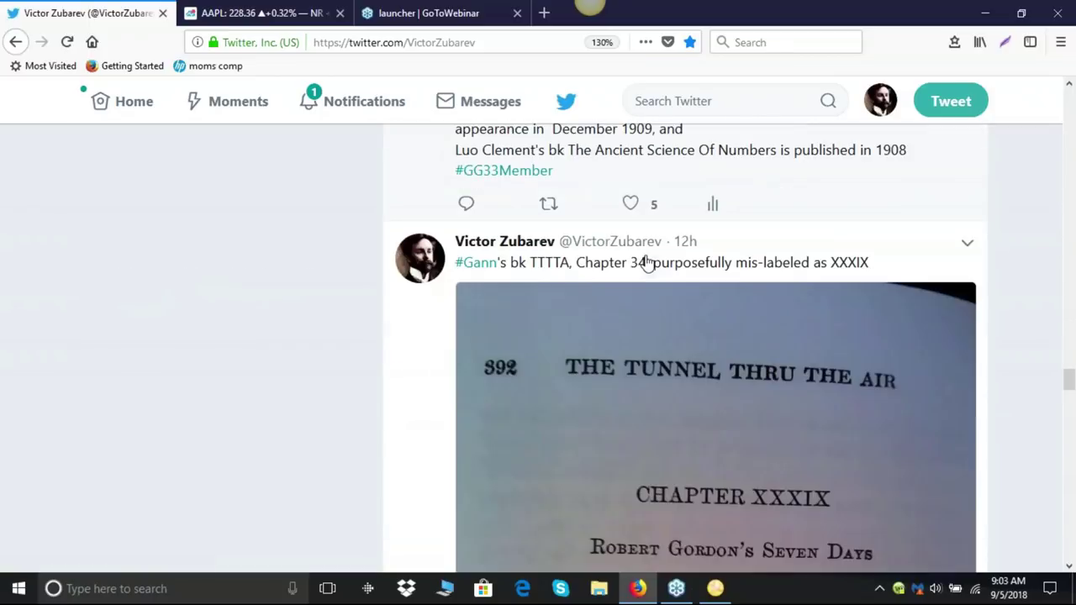
scroll(648, 263, down, 15)
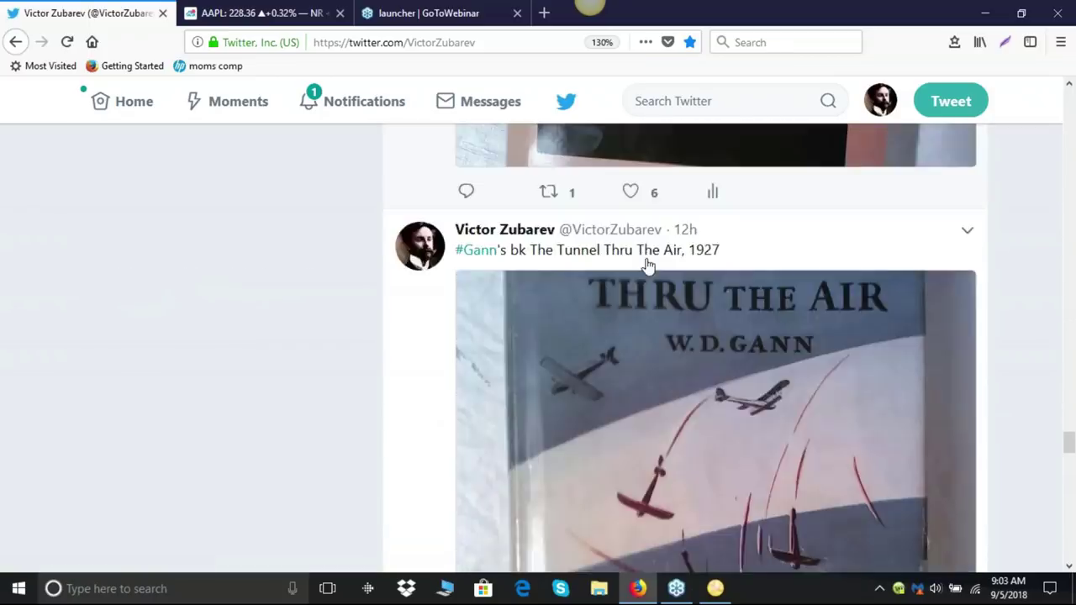
scroll(647, 267, down, 3)
scroll(648, 265, up, 5)
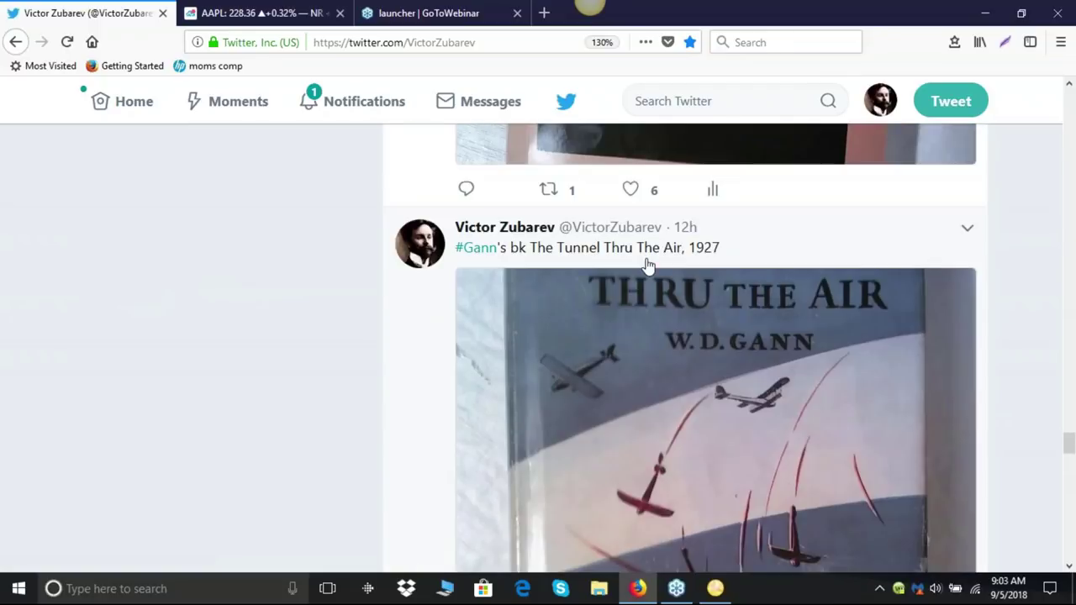
scroll(672, 285, down, 2)
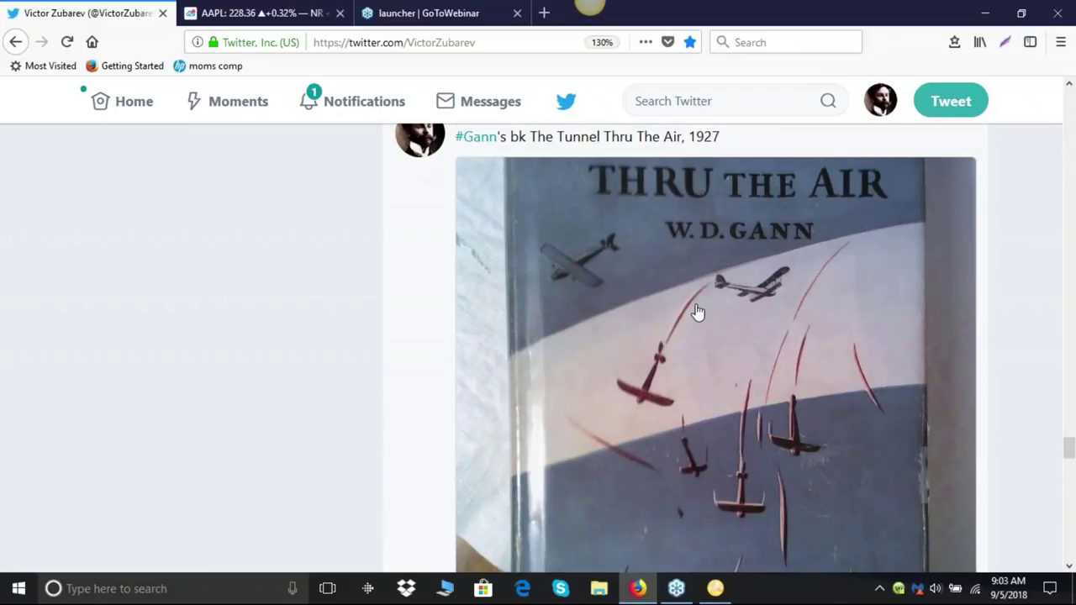
Step: Enlarge The Tunnel Thru The Air cover photo in Twitter's media viewer
click(697, 312)
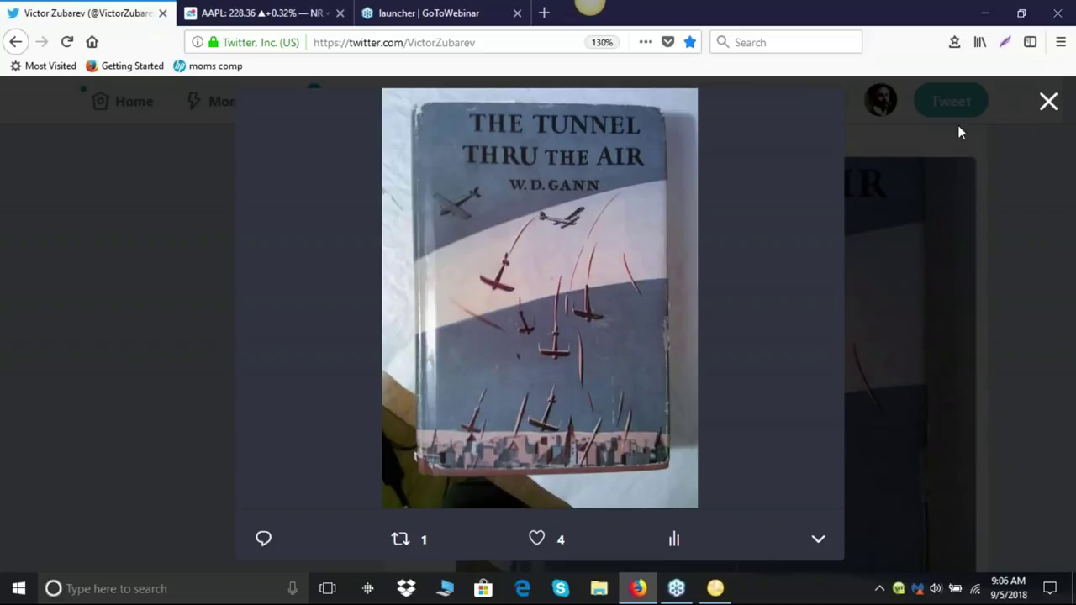
mouse_move(795, 161)
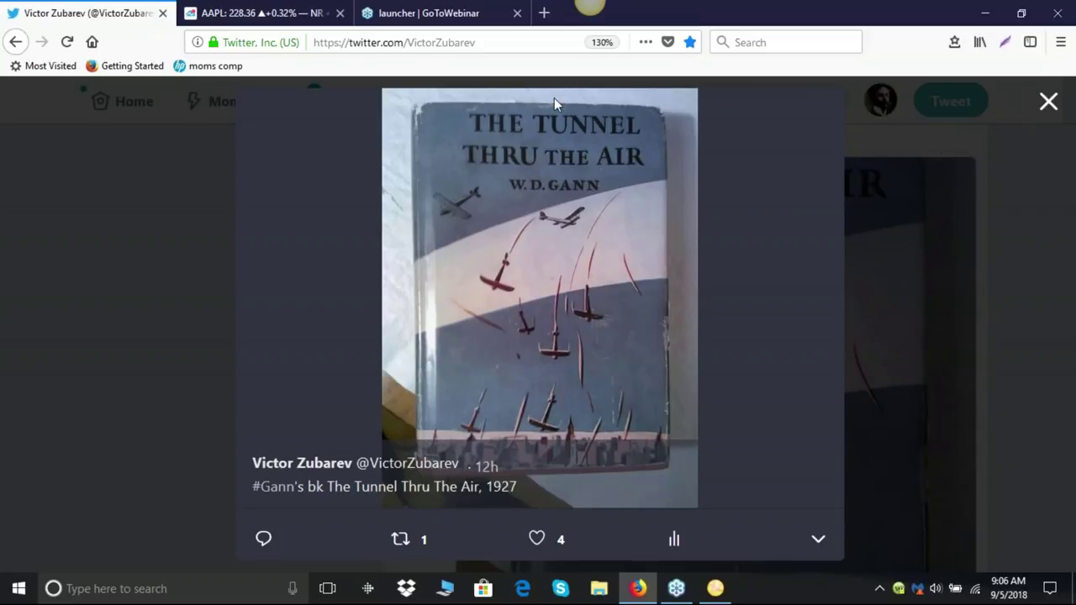
click(252, 16)
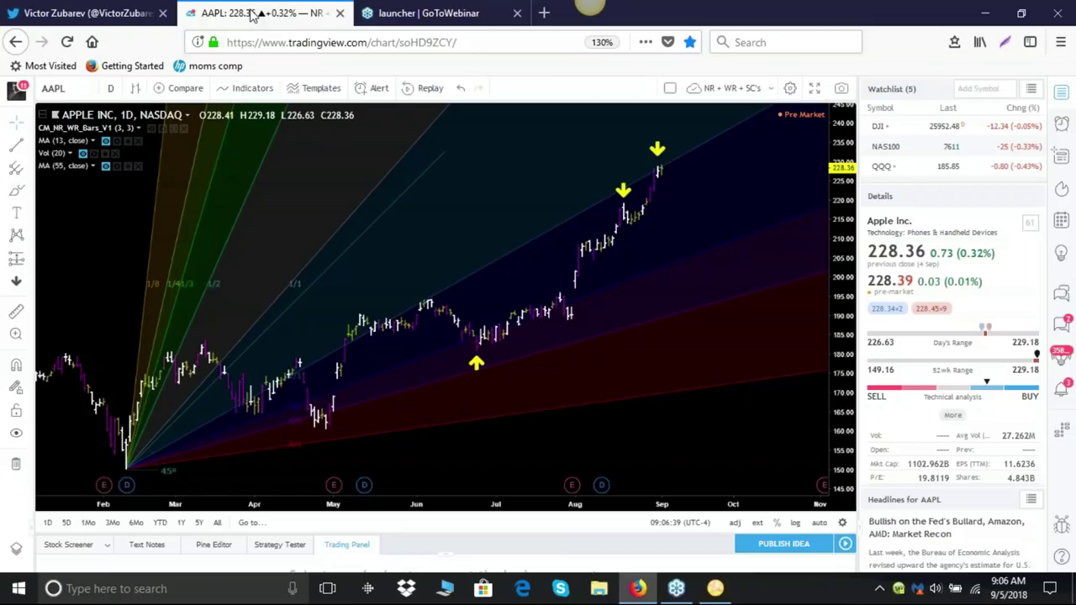
click(76, 19)
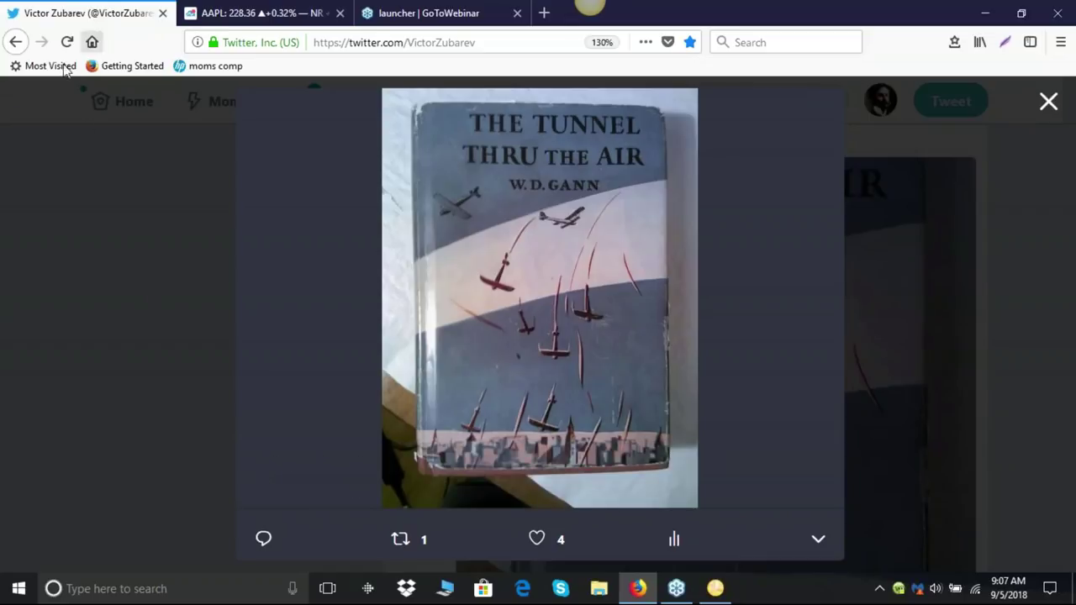
click(394, 201)
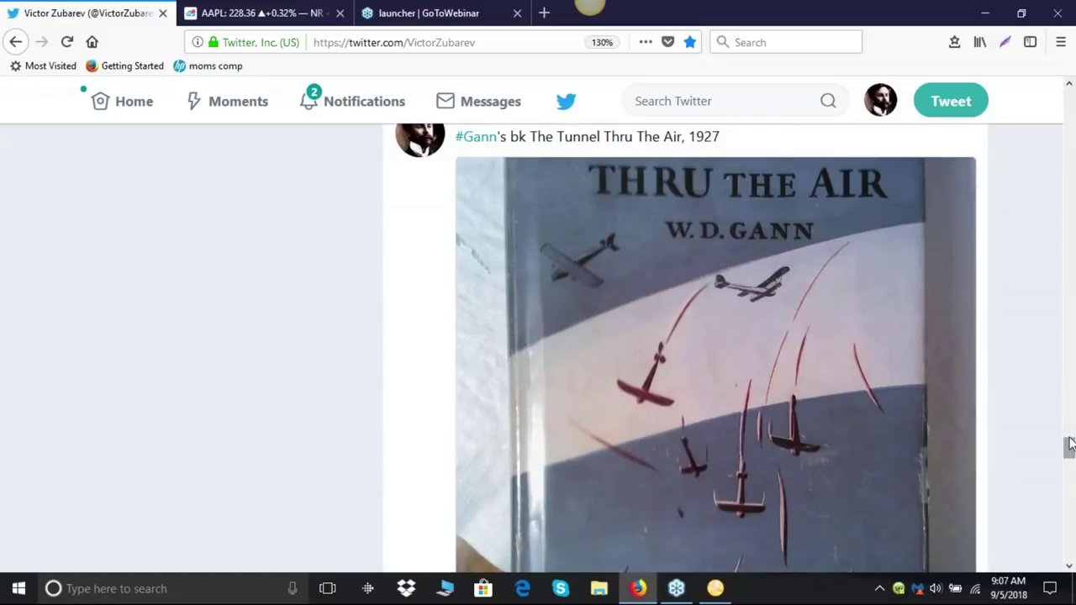
drag(1068, 449, 1069, 487)
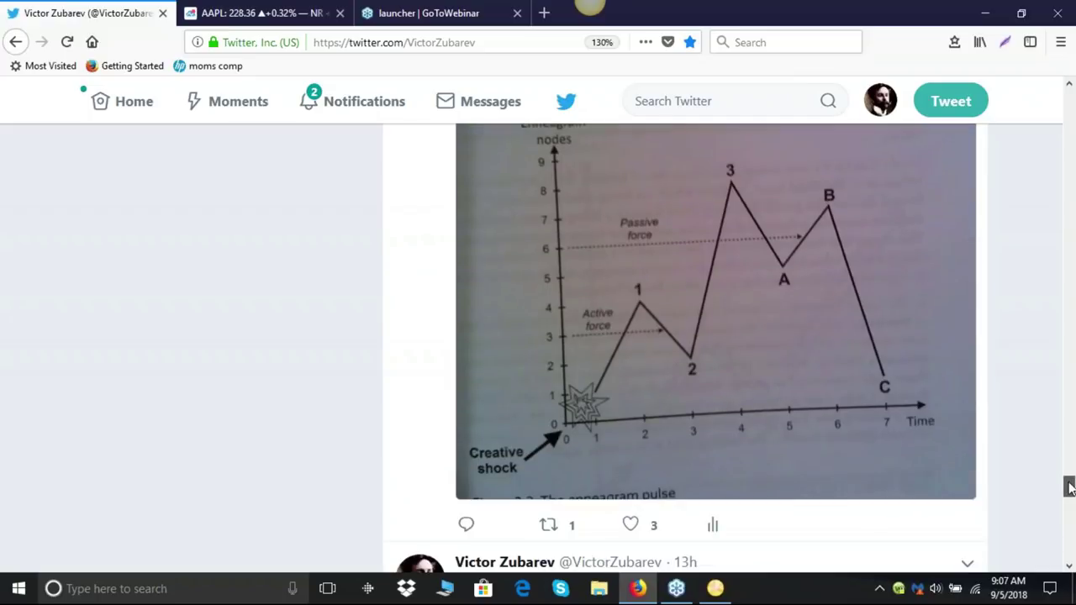
drag(1070, 487, 1070, 475)
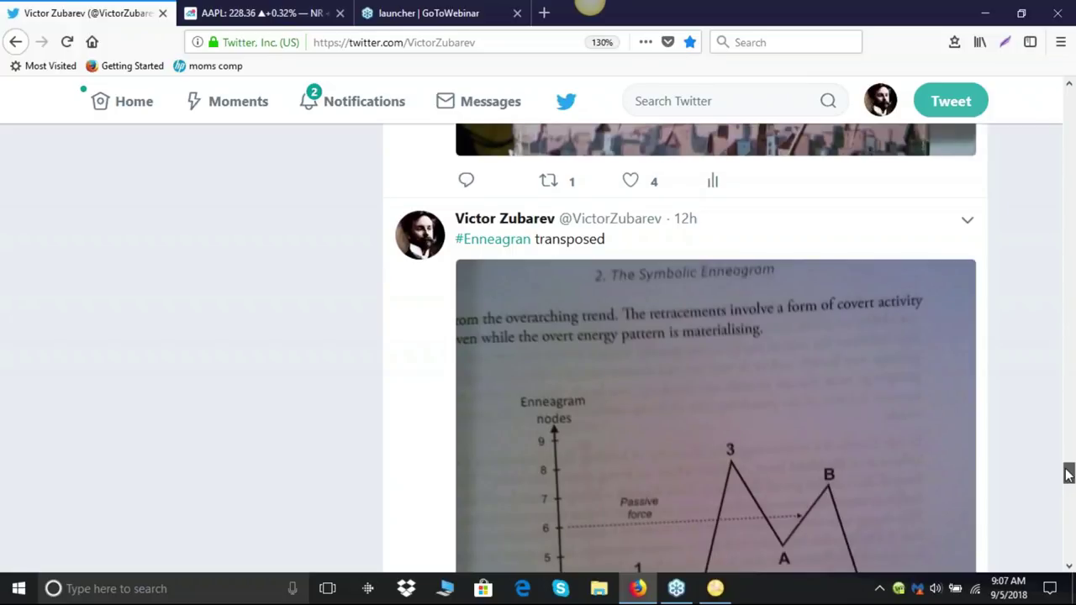
drag(1068, 474, 1070, 450)
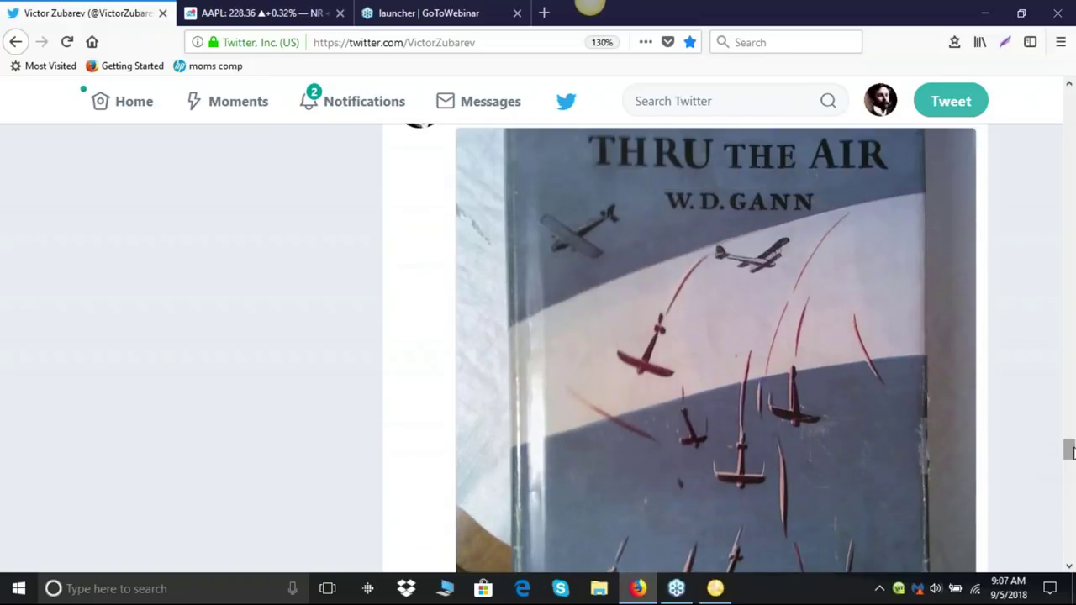
drag(1069, 451, 1066, 460)
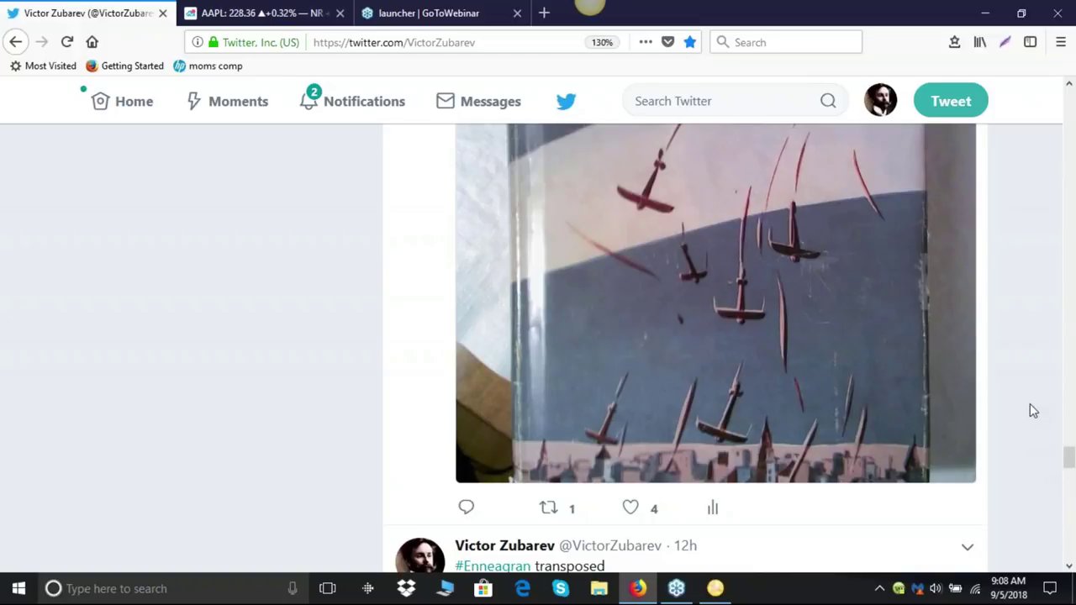
scroll(1033, 411, down, 6)
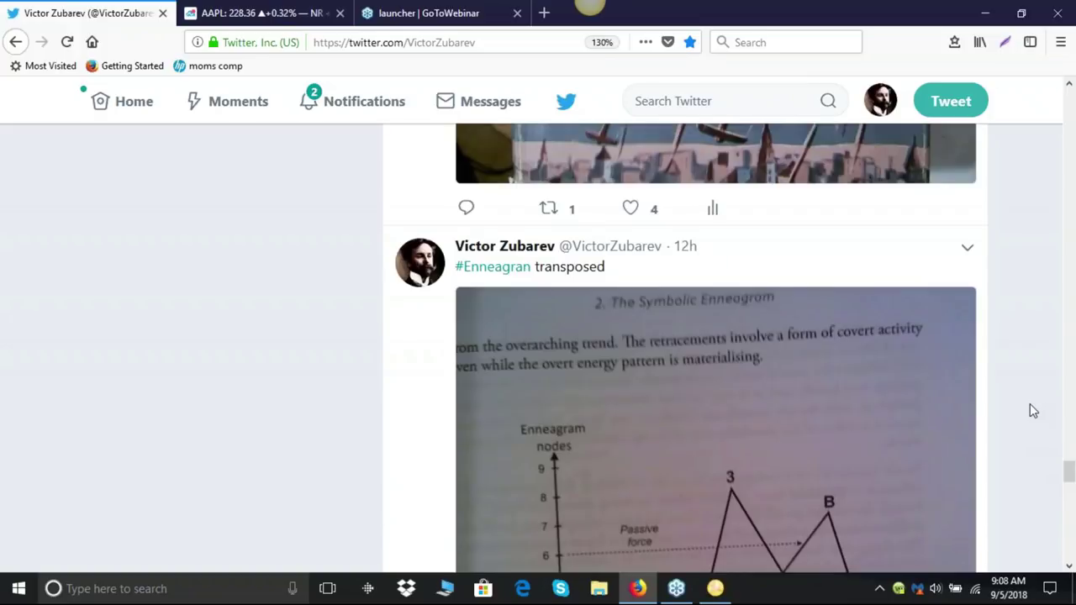
scroll(1033, 411, down, 15)
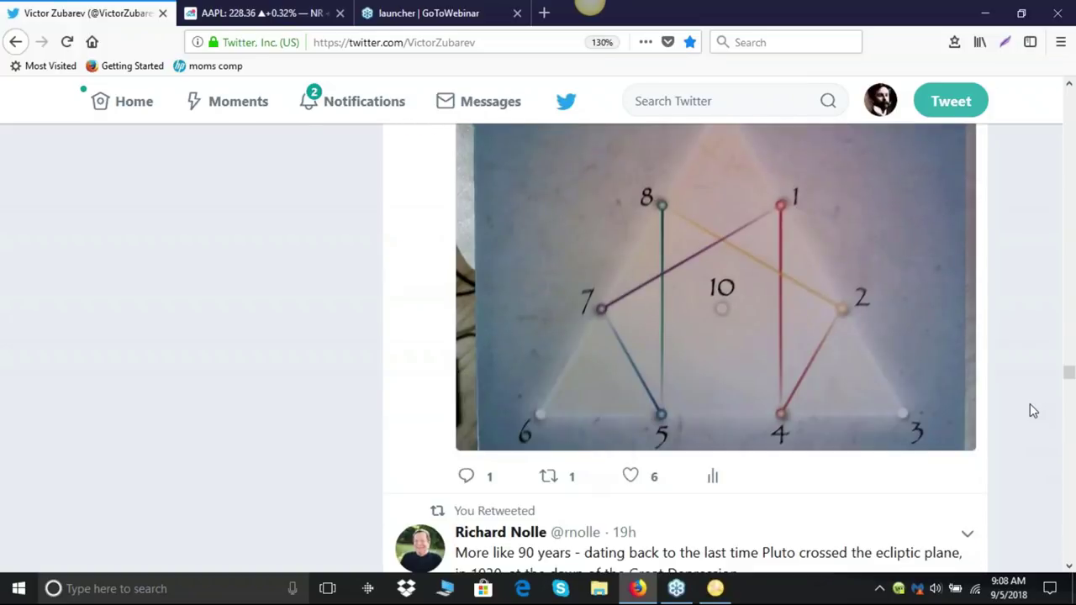
scroll(1033, 411, down, 3)
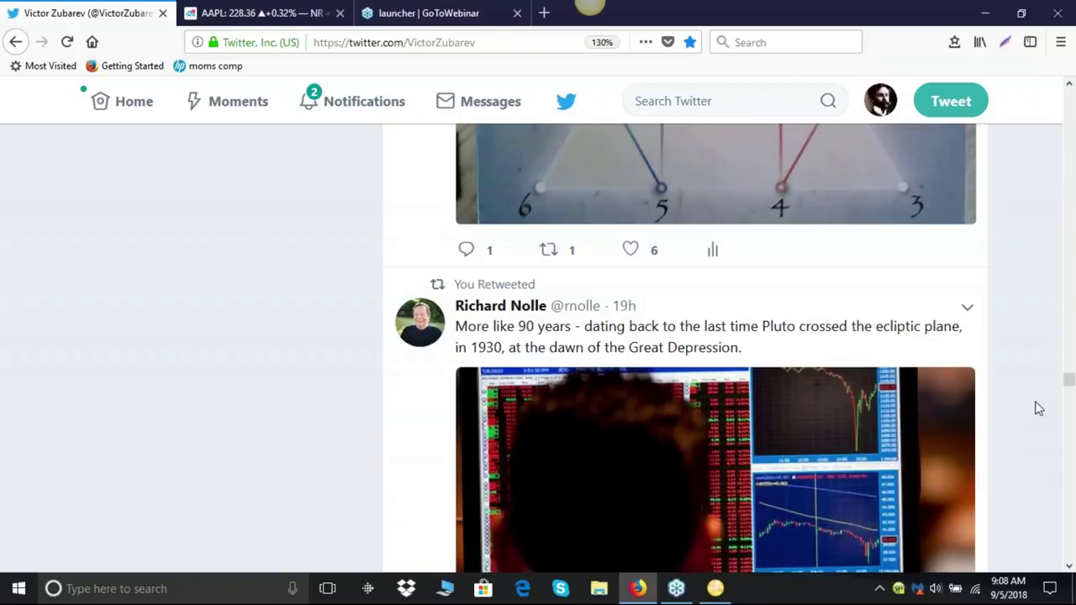
scroll(1040, 408, down, 5)
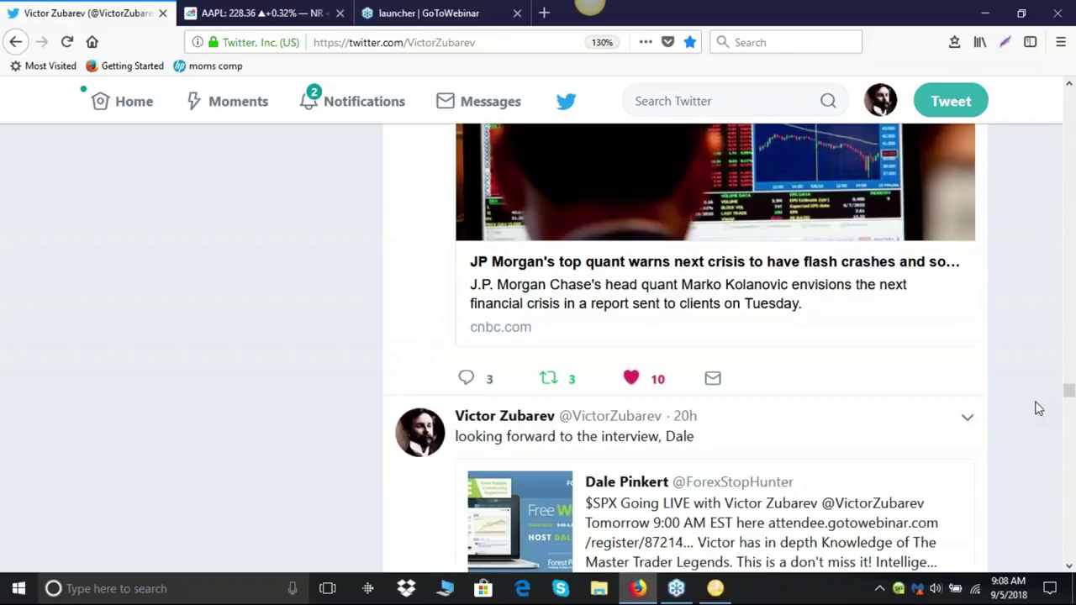
scroll(1039, 409, down, 5)
scroll(1039, 409, down, 6)
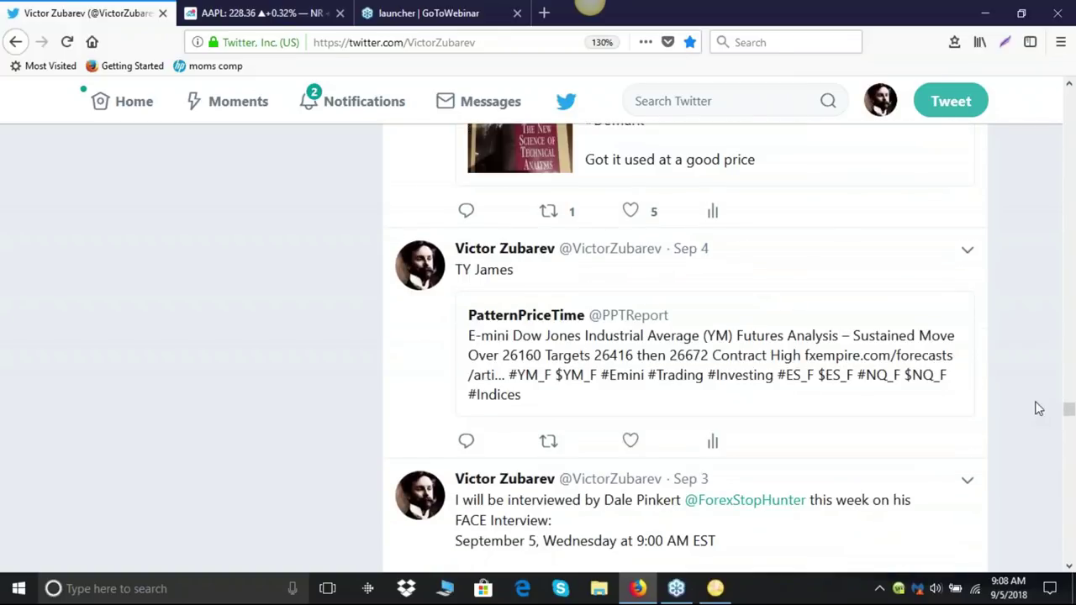
scroll(1039, 409, down, 10)
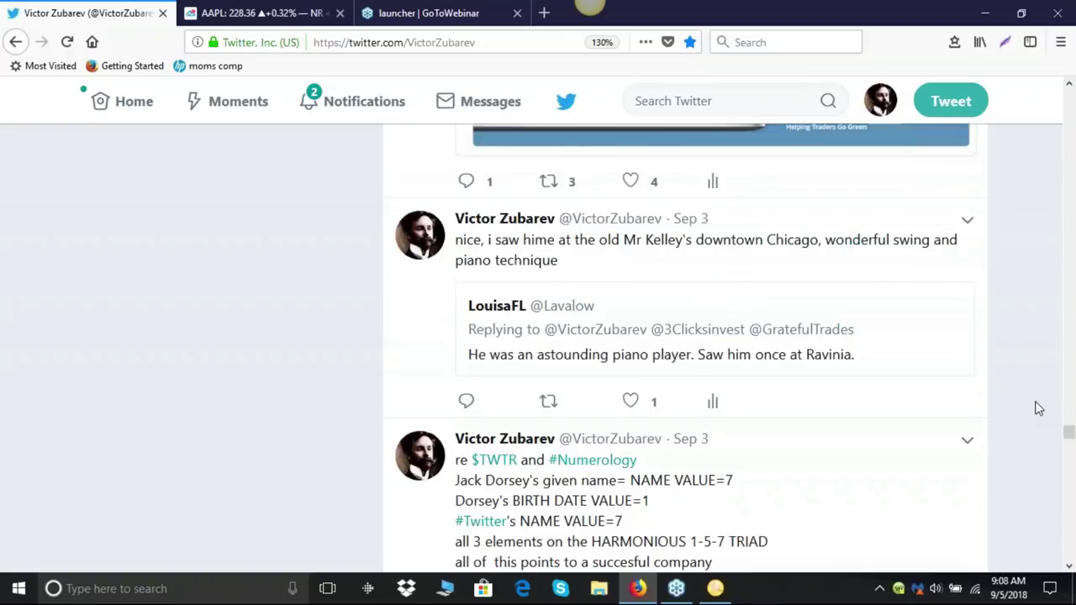
scroll(1039, 409, up, 20)
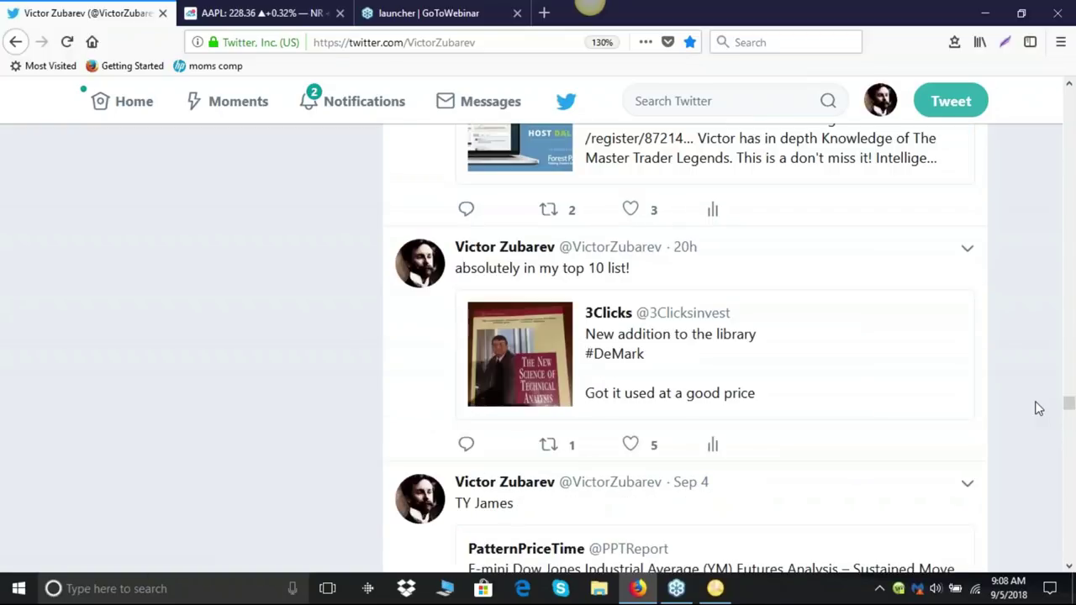
scroll(1040, 408, up, 10)
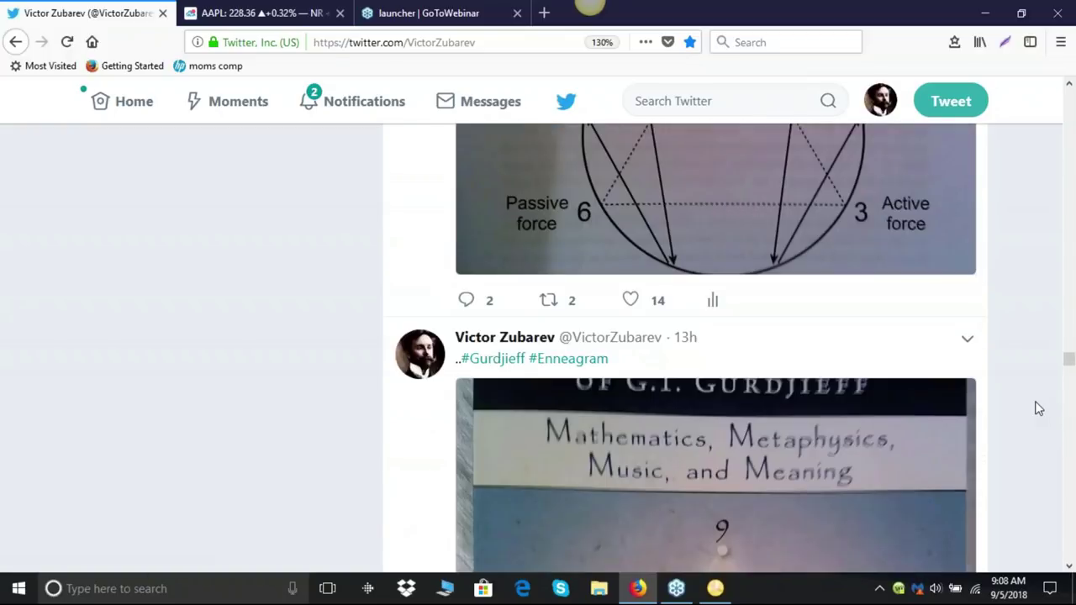
scroll(1039, 408, up, 10)
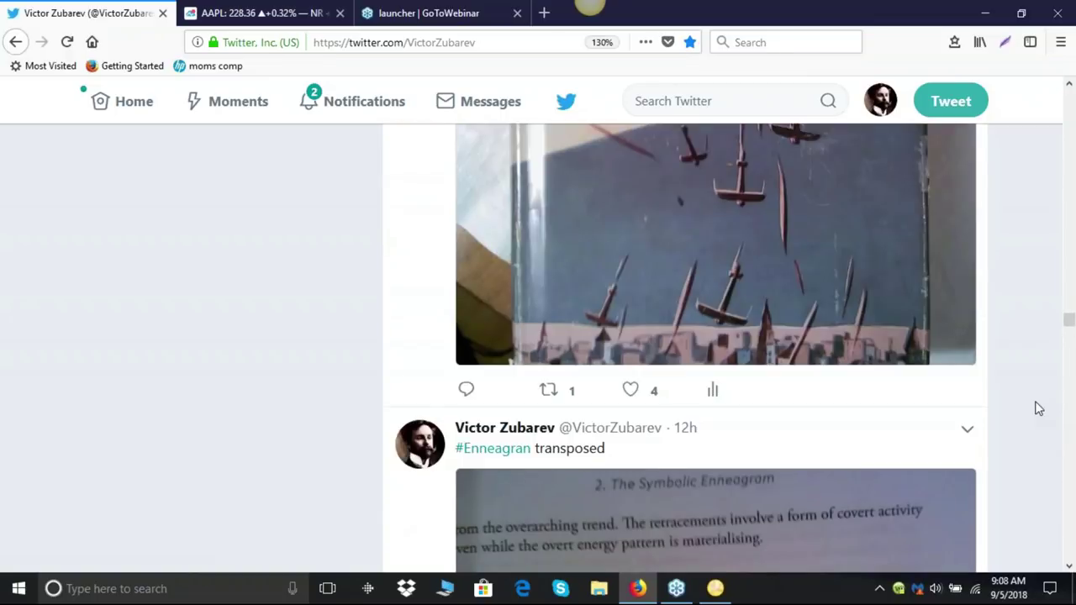
scroll(1040, 409, up, 10)
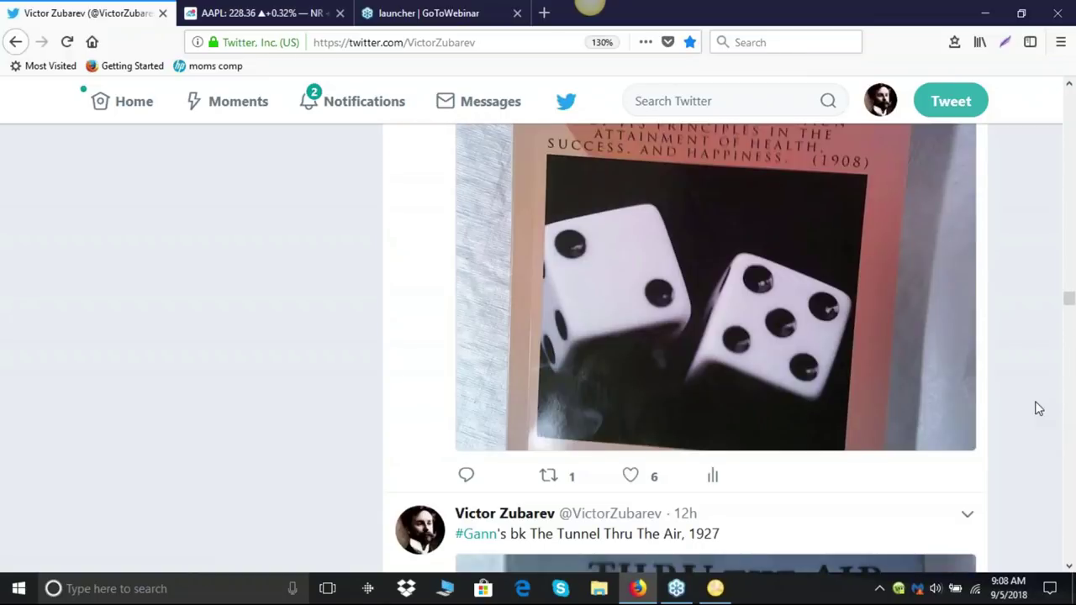
scroll(1039, 409, up, 2)
scroll(1040, 409, up, 2)
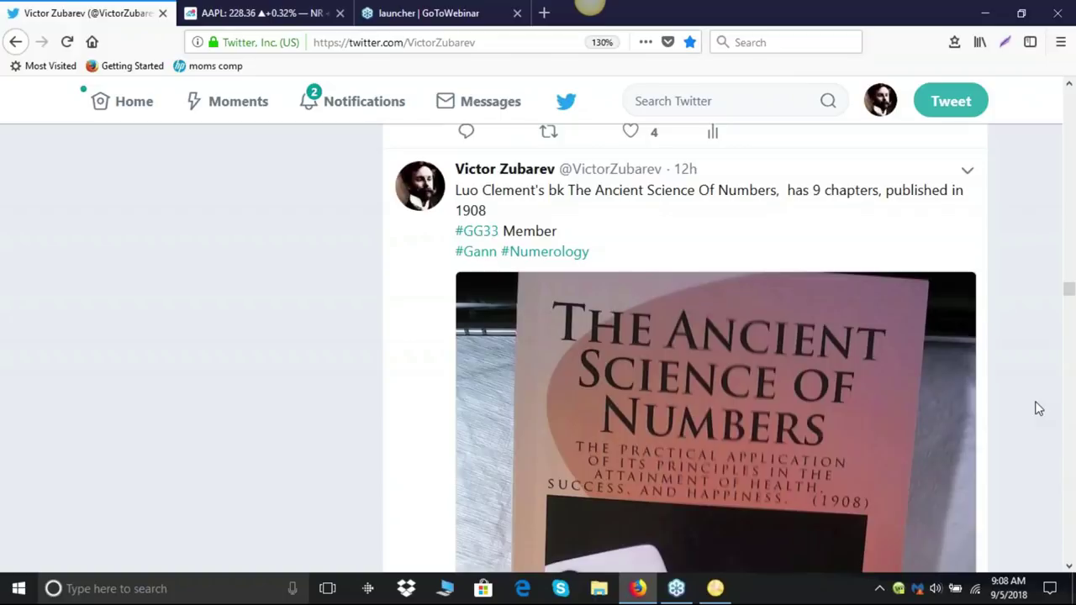
scroll(1038, 406, up, 3)
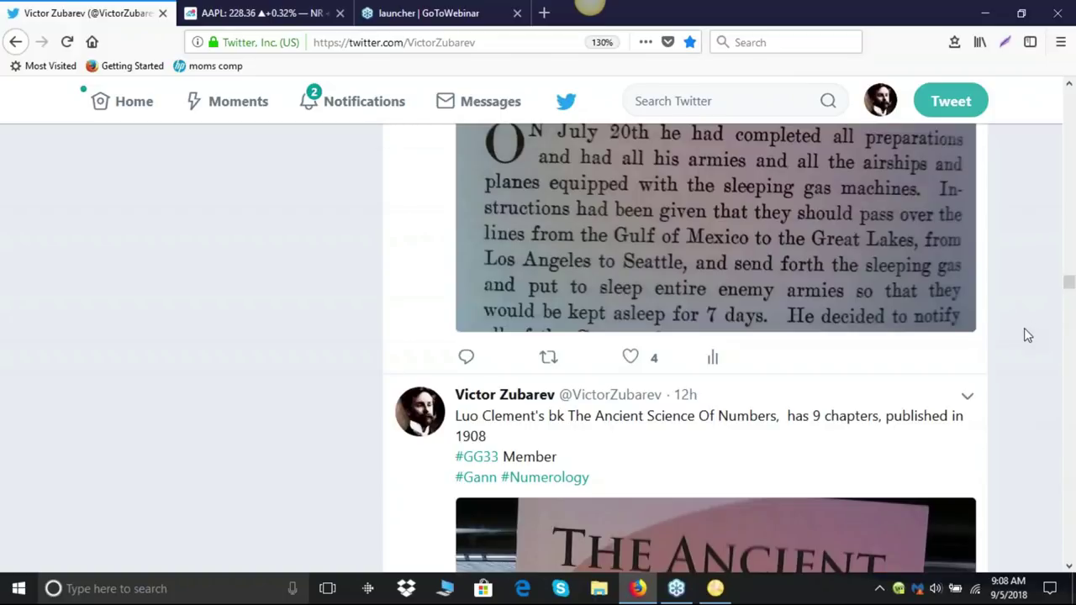
scroll(1026, 334, up, 4)
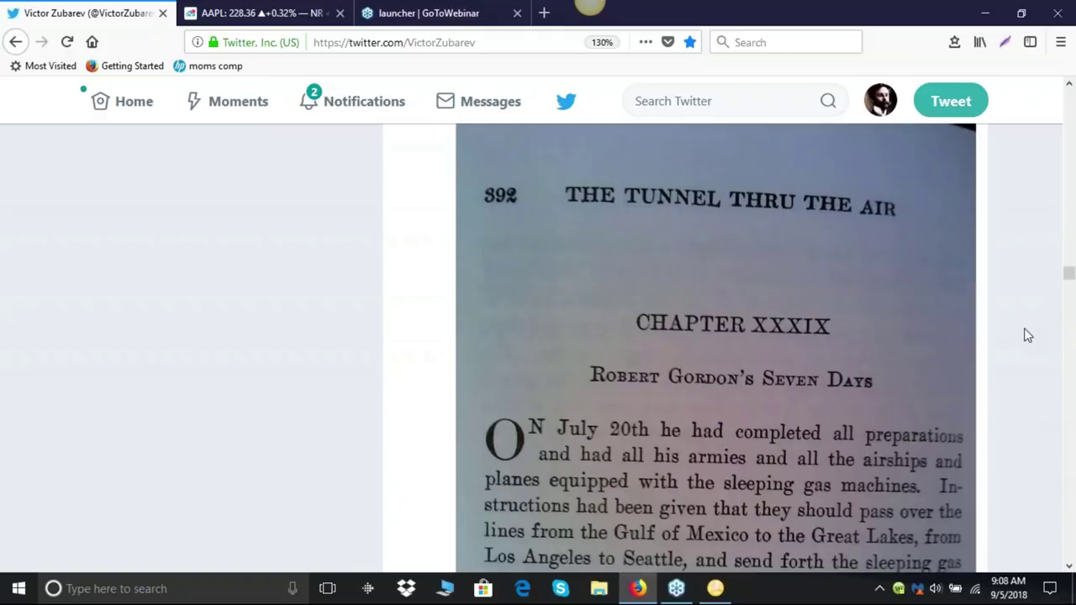
scroll(1026, 335, up, 8)
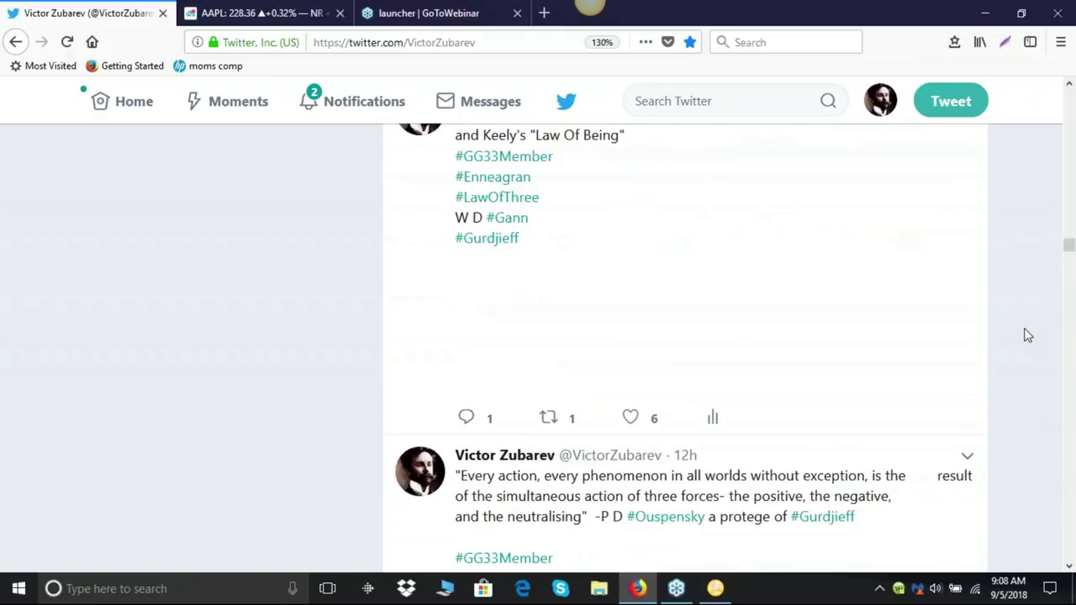
scroll(1026, 335, up, 3)
scroll(1024, 335, up, 9)
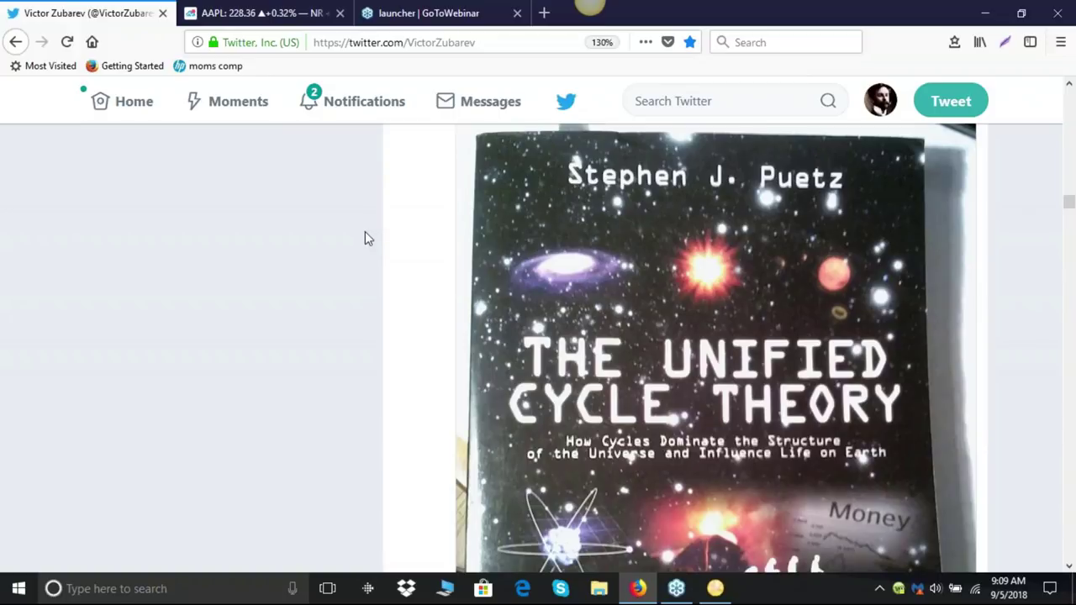
Step: Scroll the timeline past the triangle diagram to the enneagram circle tweet labelled Initiating Shock
scroll(361, 243, down, 4)
scroll(357, 248, up, 1)
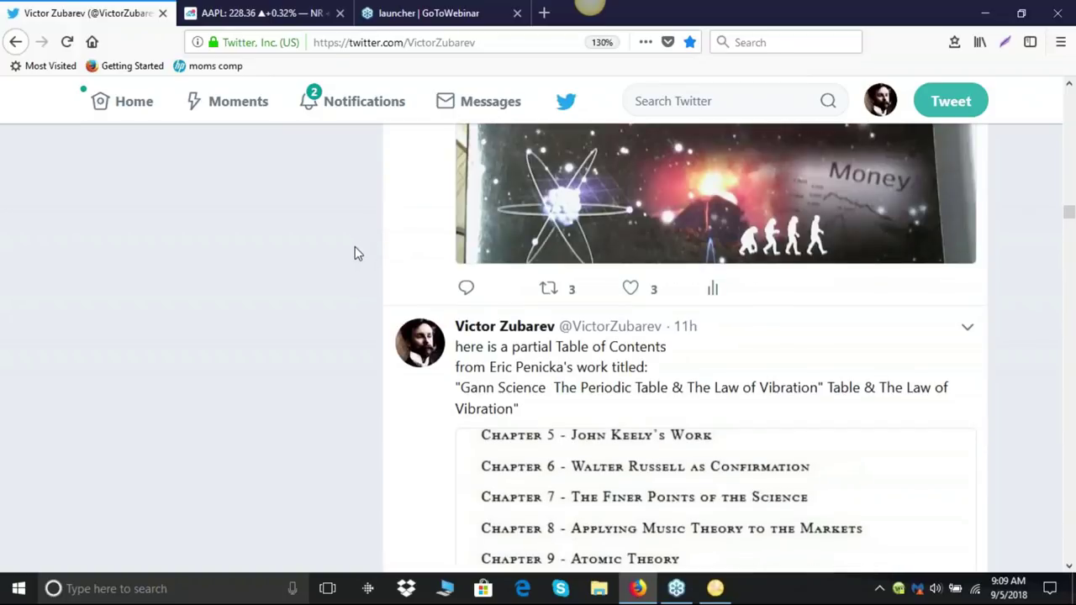
scroll(355, 247, up, 6)
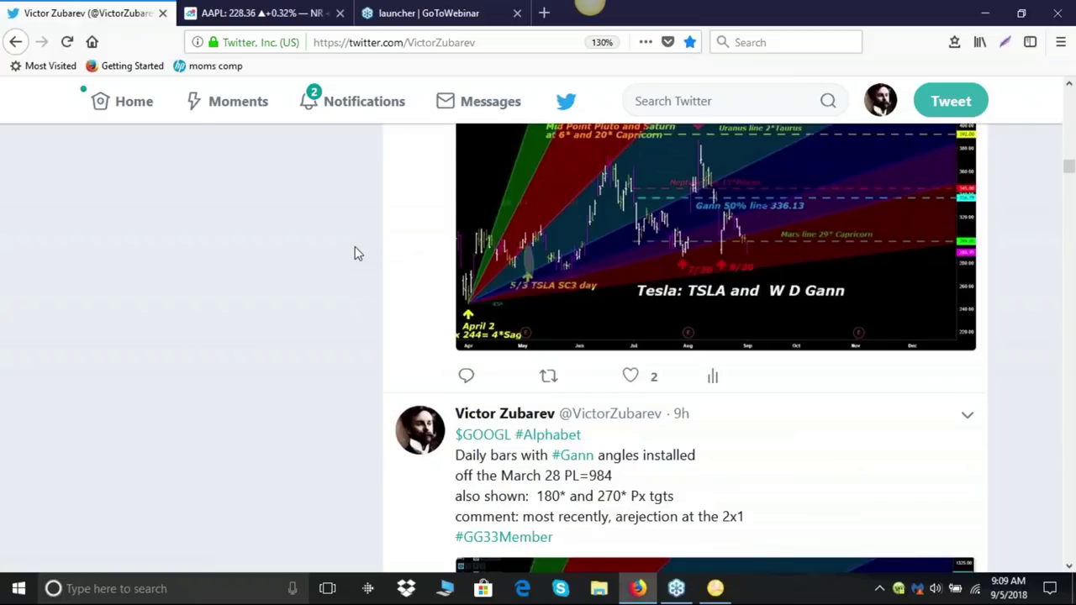
scroll(355, 253, up, 5)
scroll(354, 253, down, 15)
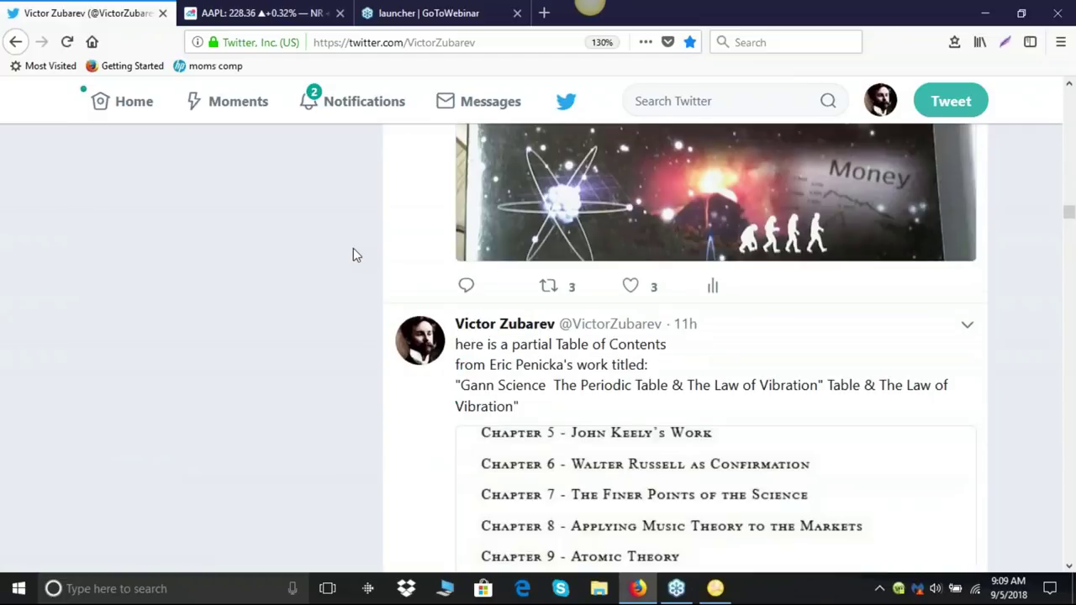
scroll(353, 252, down, 5)
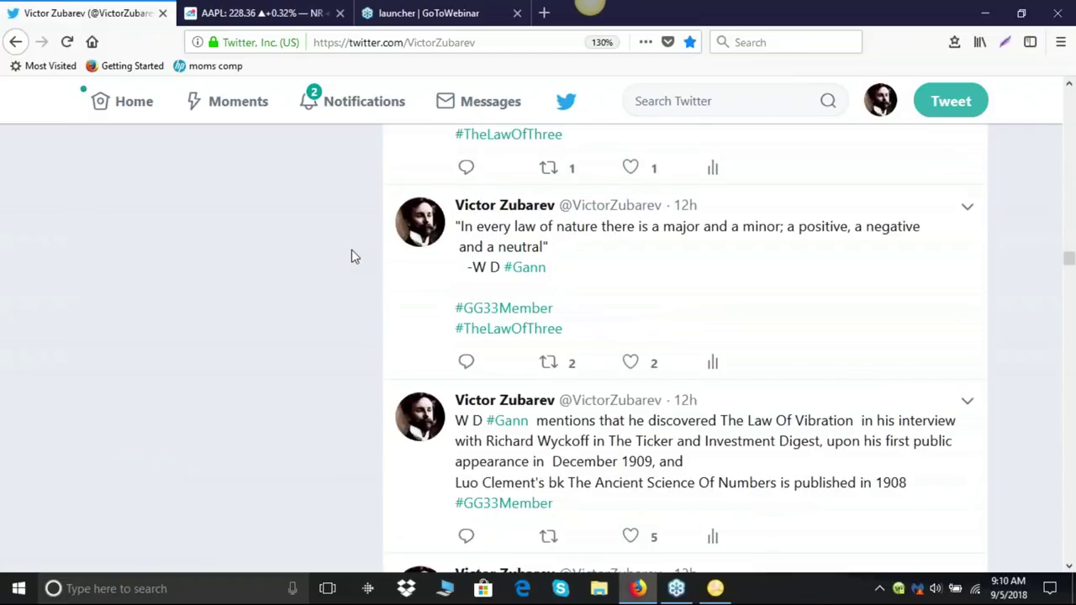
scroll(352, 253, down, 5)
scroll(353, 257, down, 10)
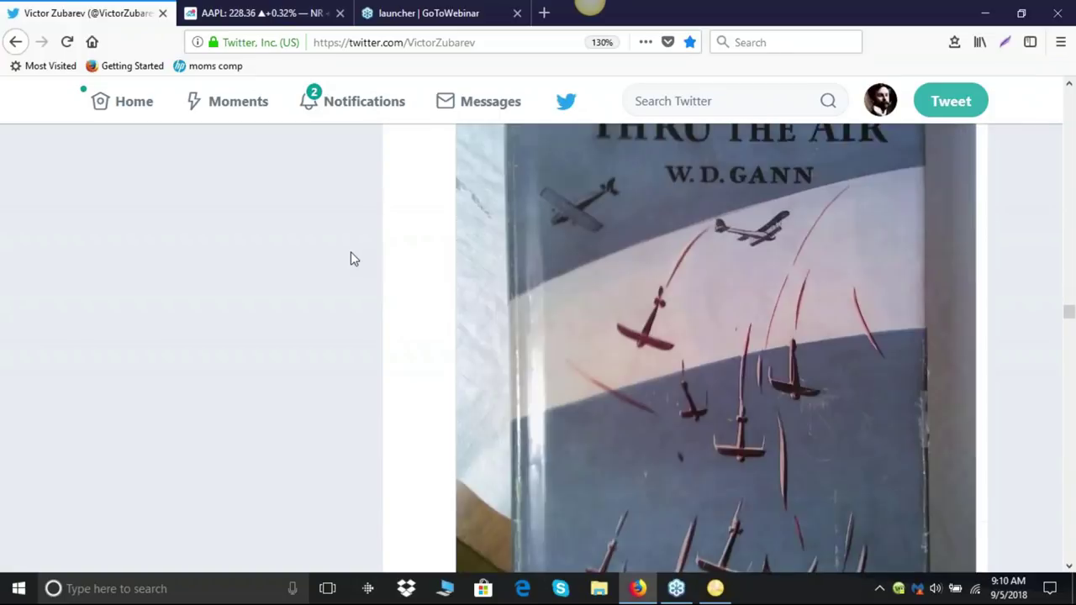
scroll(350, 254, down, 10)
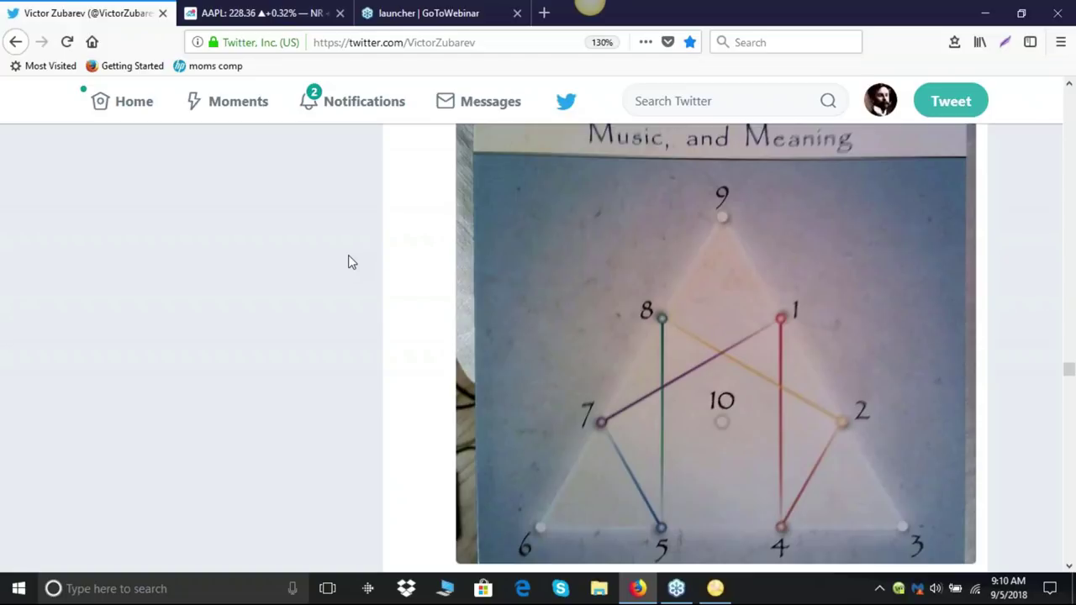
scroll(349, 257, down, 2)
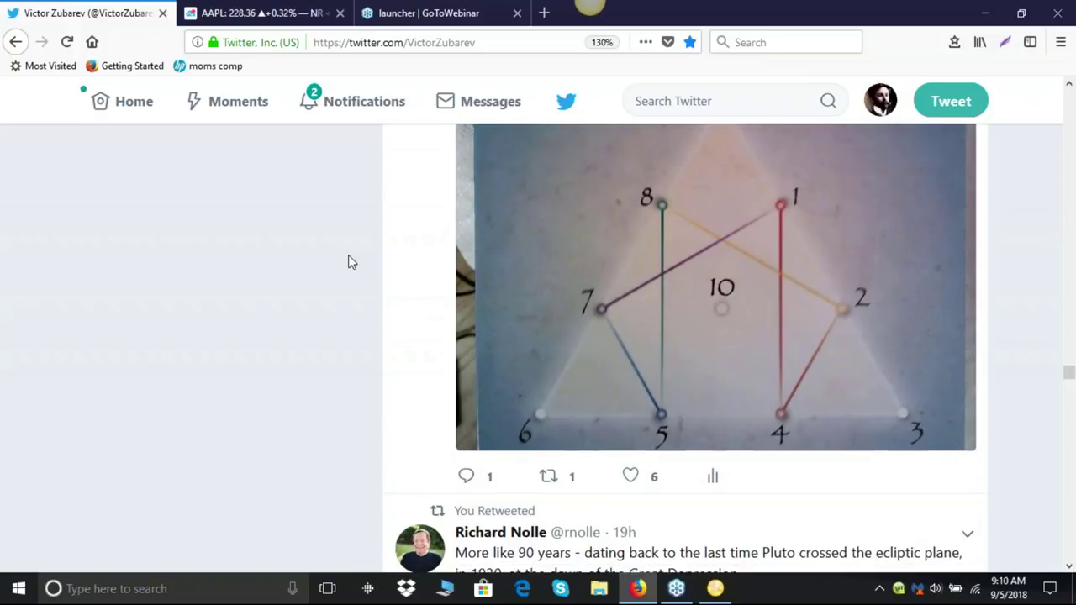
scroll(348, 255, up, 2)
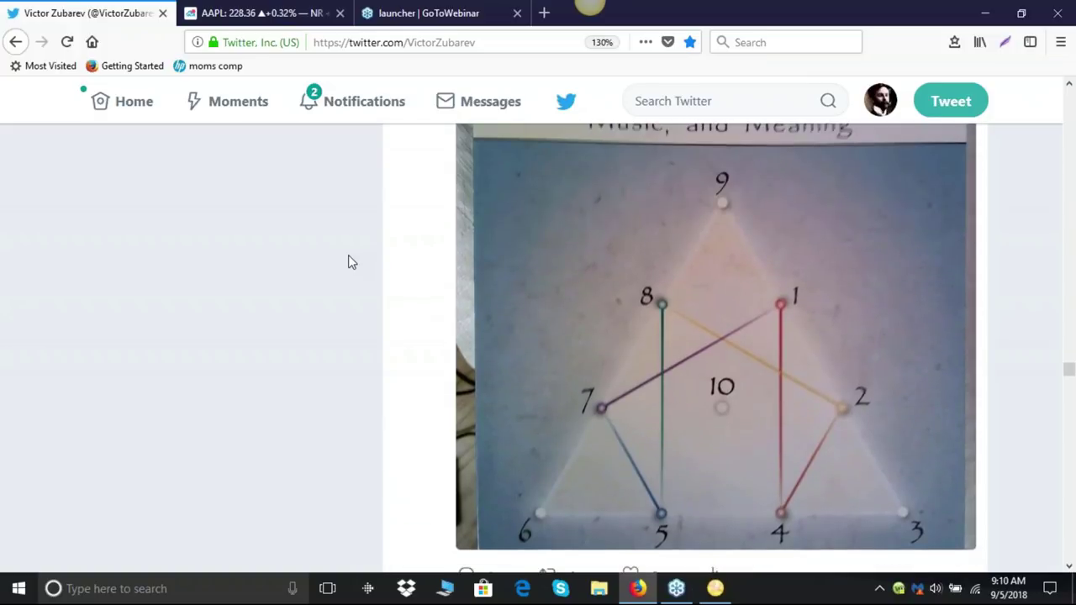
scroll(352, 263, down, 2)
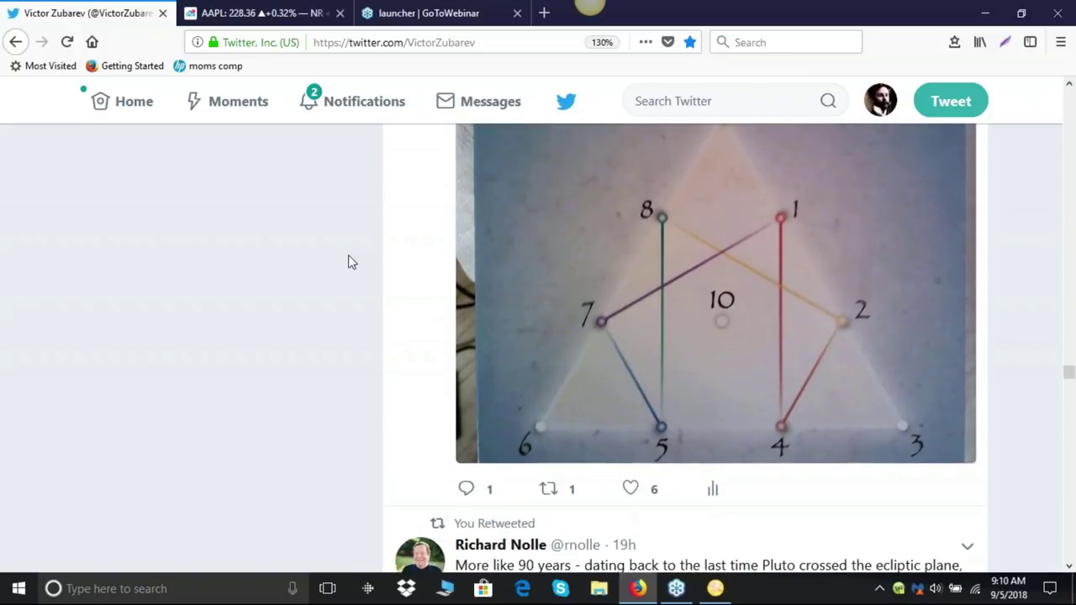
scroll(351, 263, up, 2)
scroll(351, 263, down, 2)
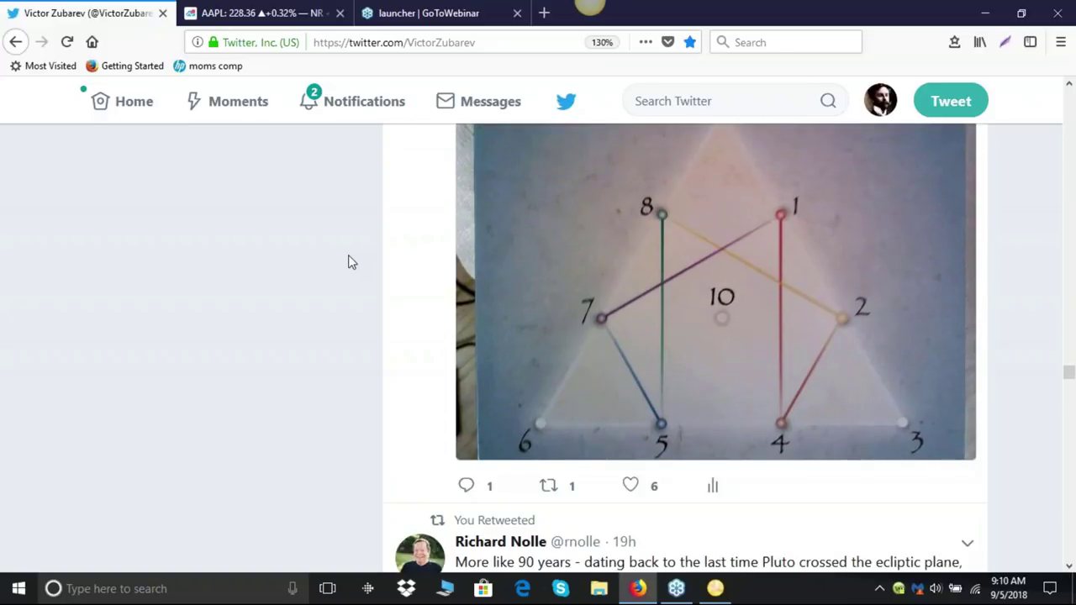
scroll(351, 262, up, 2)
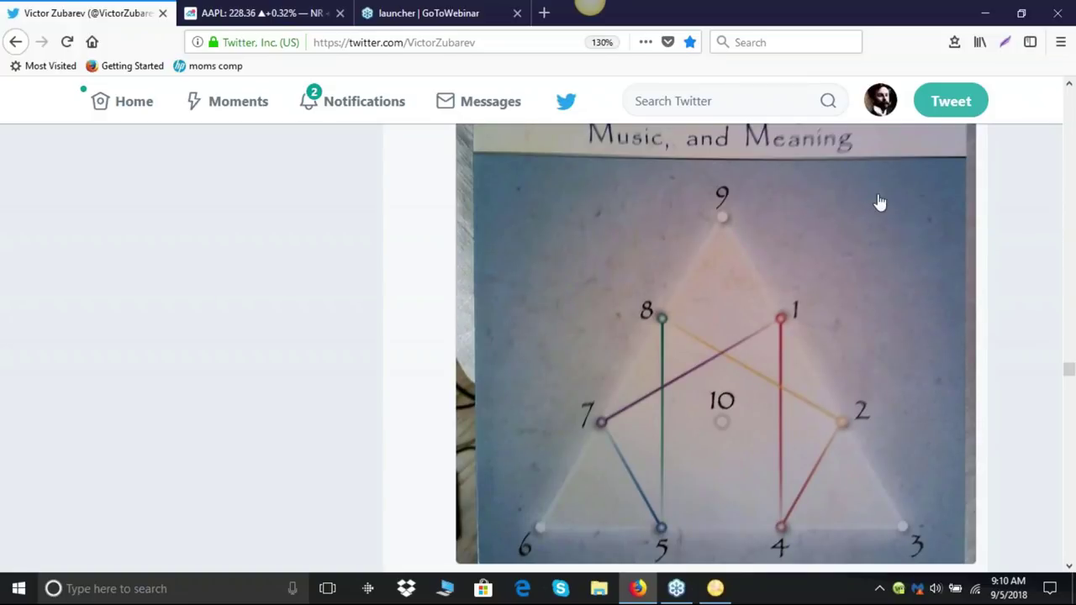
scroll(884, 230, down, 3)
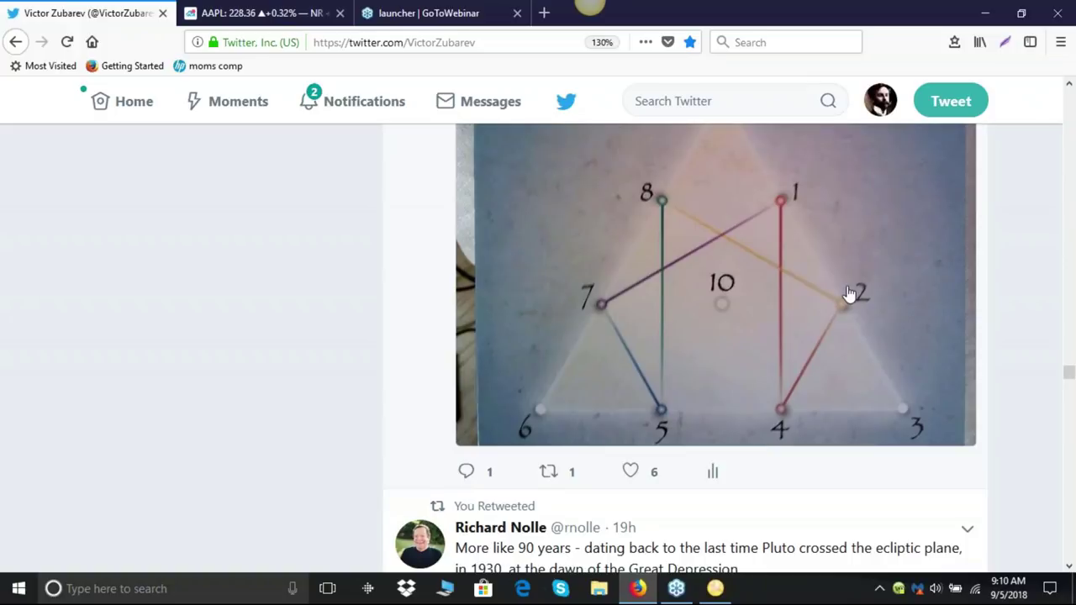
scroll(853, 294, up, 3)
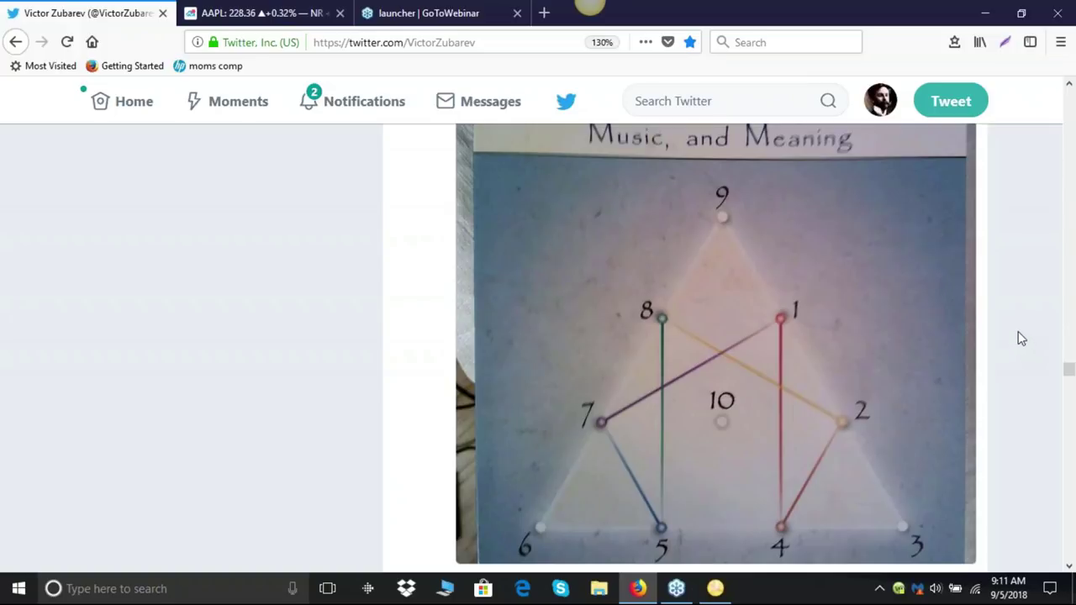
scroll(1019, 331, down, 3)
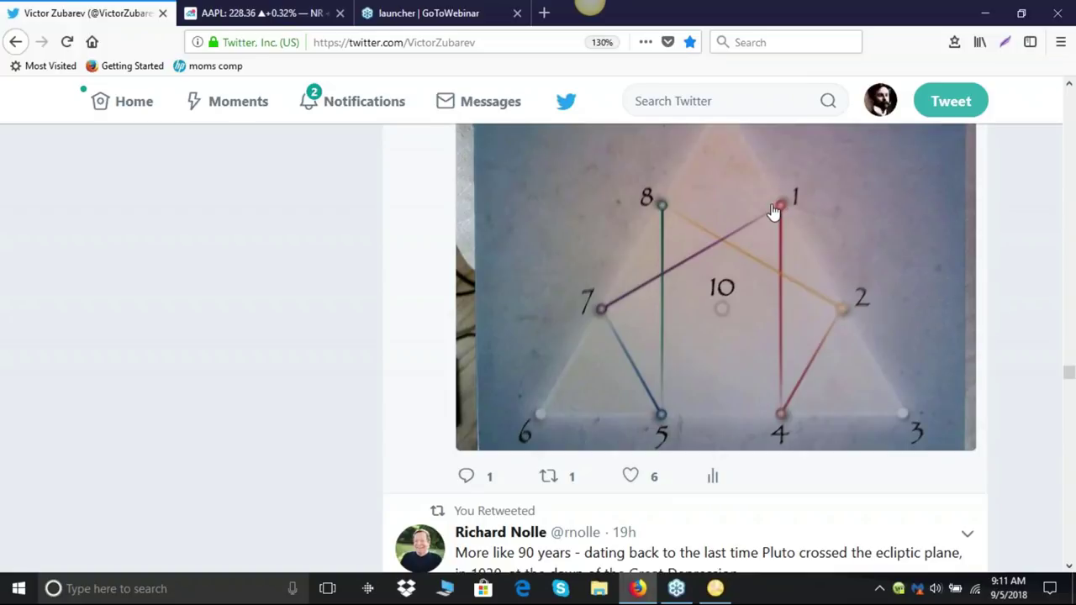
scroll(778, 208, up, 1)
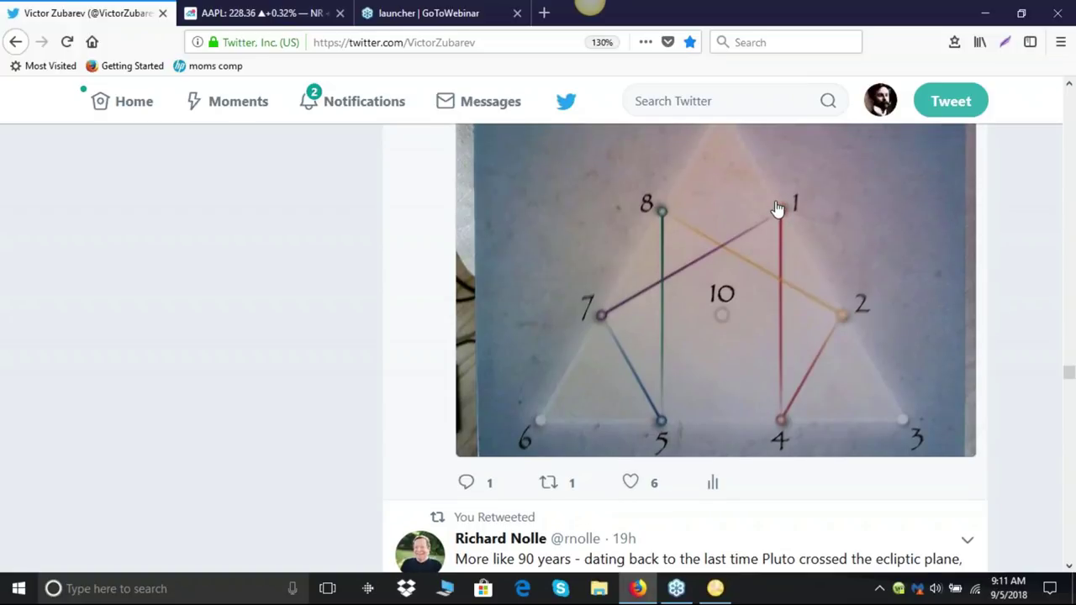
scroll(778, 208, up, 8)
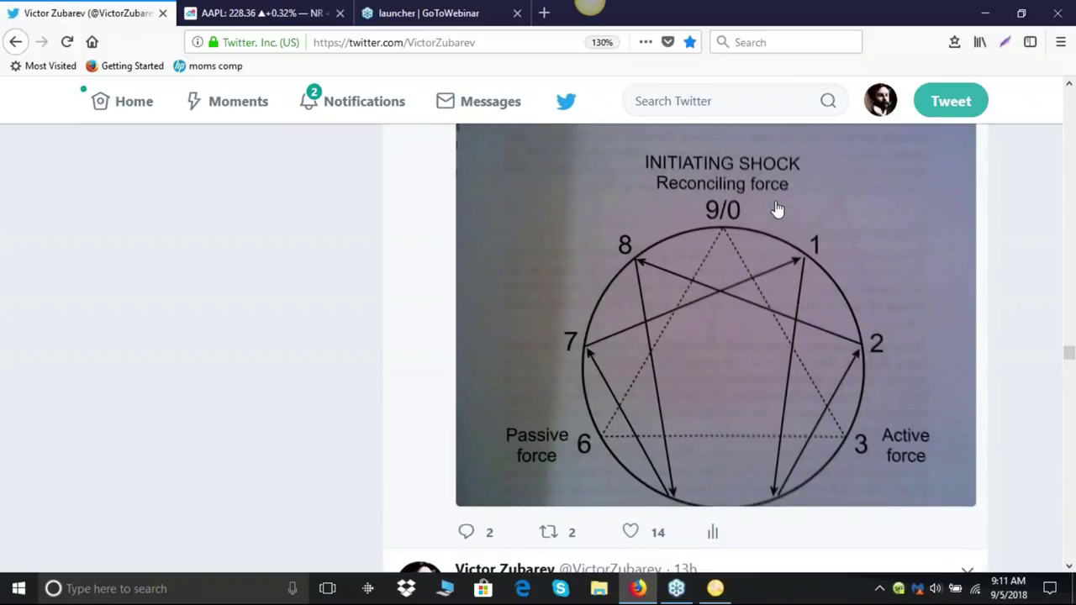
Step: Scroll up to the 'enneagram pulse' graph of enneagram nodes over time with peaks 1–3 and A–C
scroll(778, 209, down, 3)
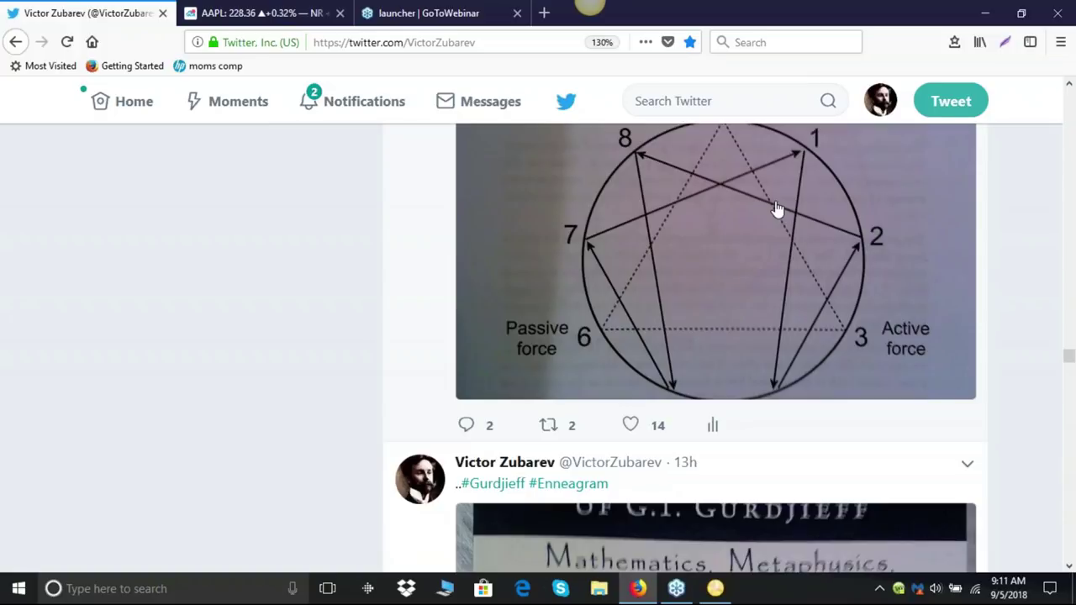
scroll(778, 211, up, 3)
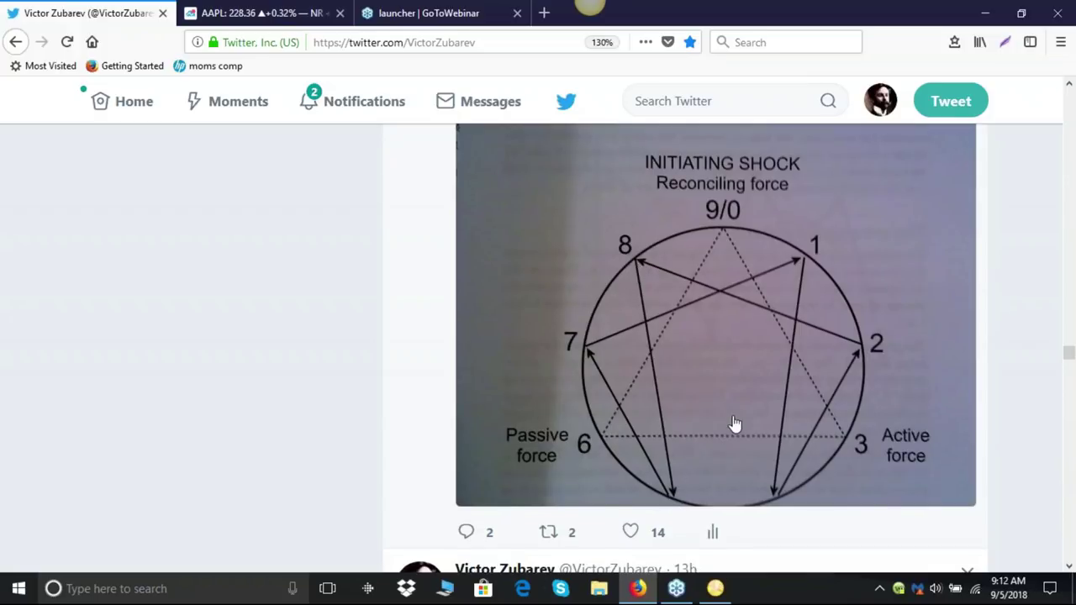
scroll(734, 426, down, 2)
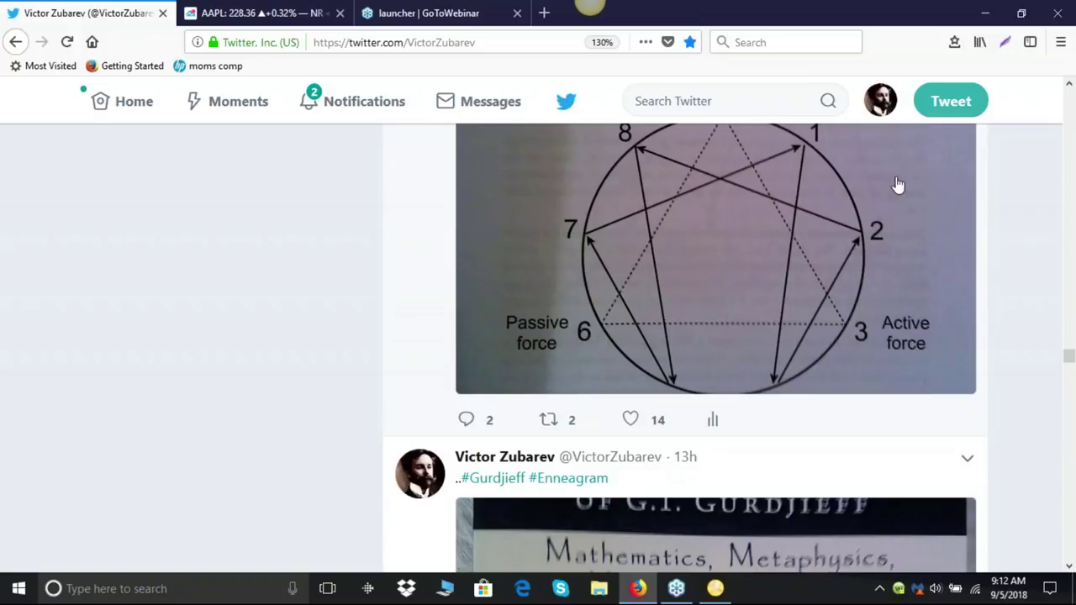
scroll(898, 185, down, 3)
scroll(898, 185, up, 5)
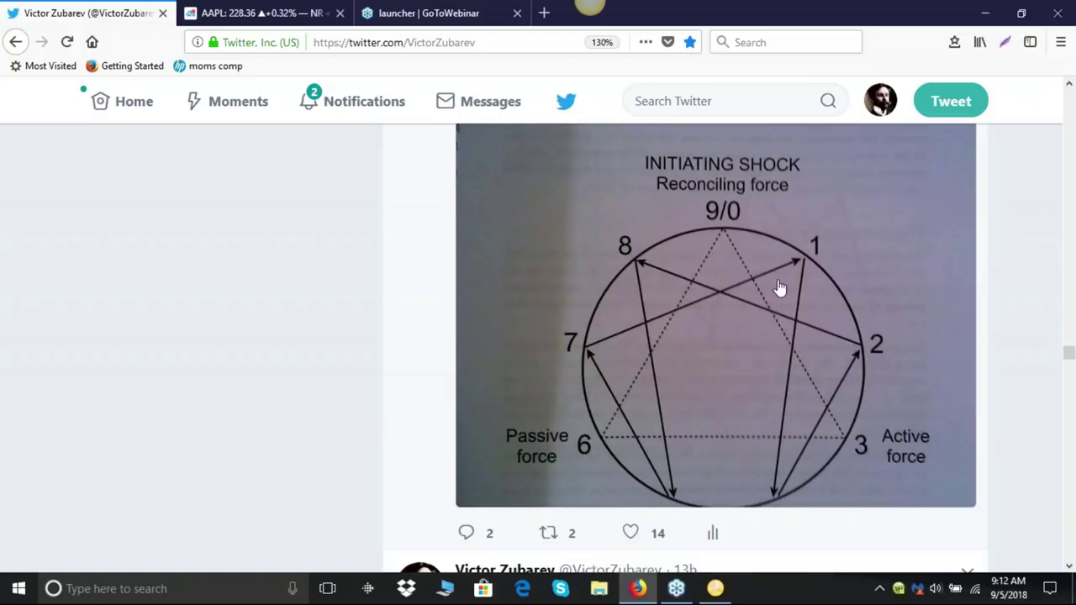
scroll(780, 287, up, 10)
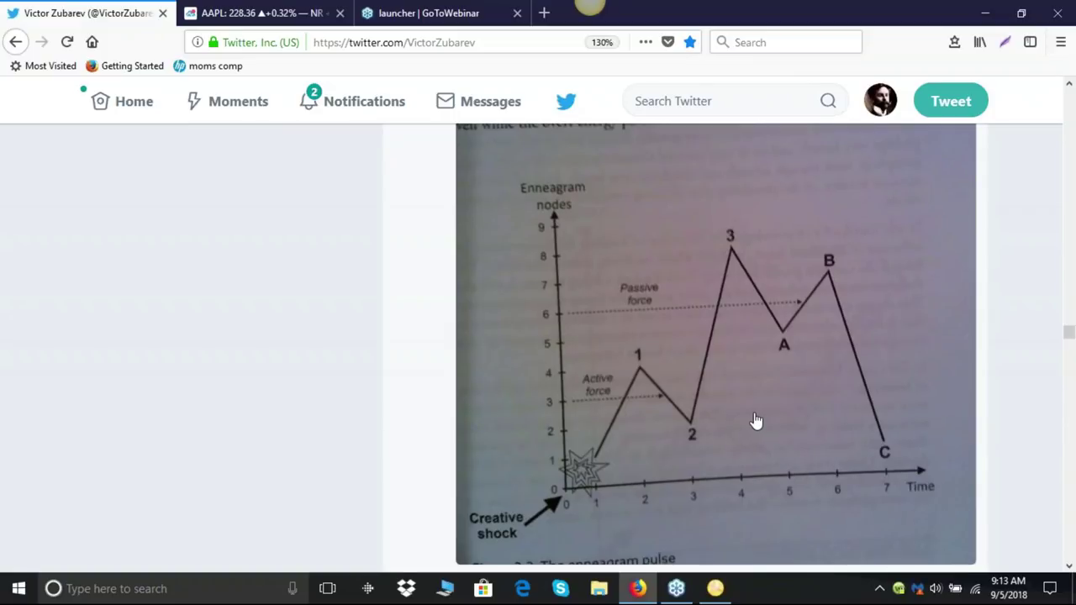
Step: Scroll back down to the enneagram circle with Initiating Shock at 9/0, Passive force 6, Active force 3
scroll(756, 421, up, 4)
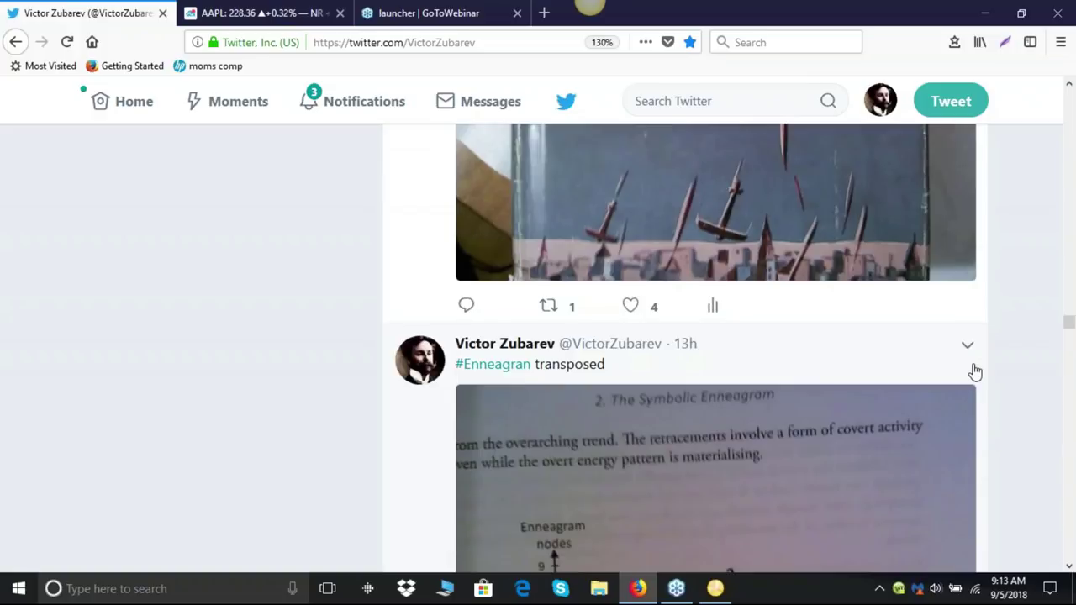
scroll(942, 413, down, 2)
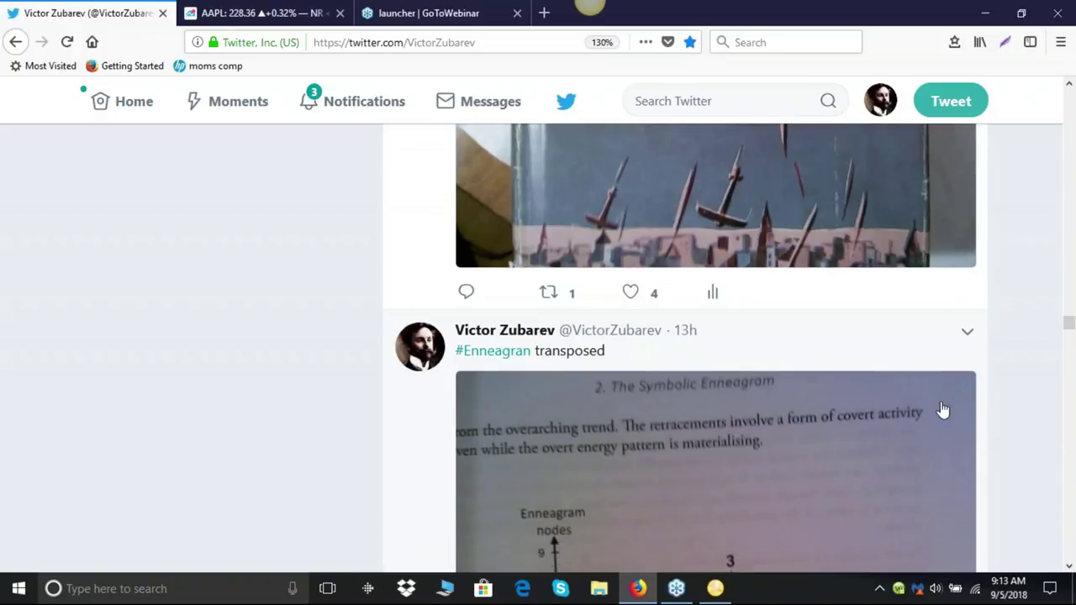
scroll(933, 418, down, 4)
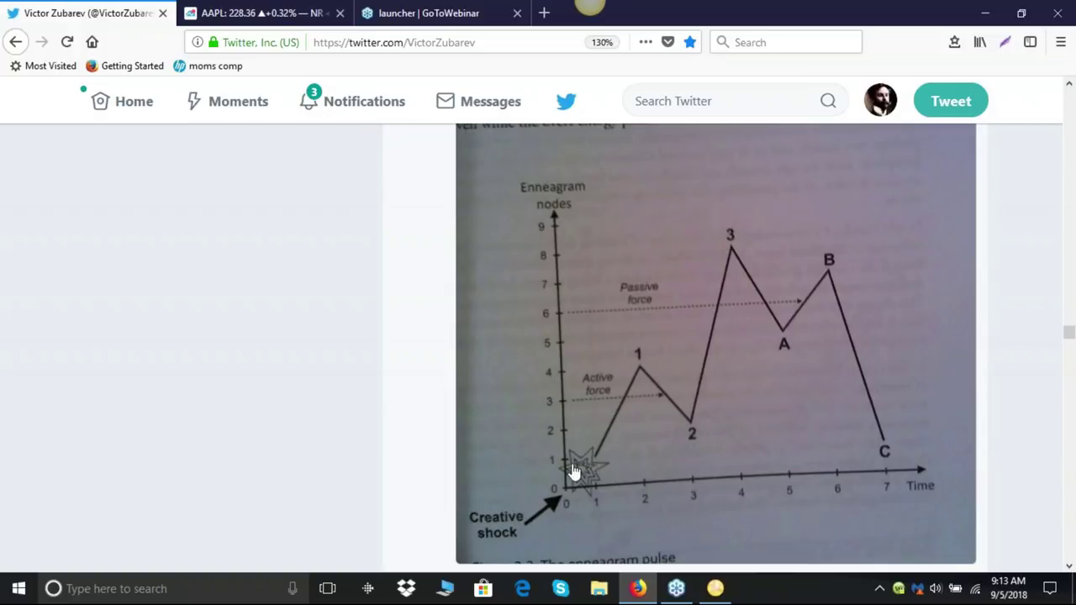
scroll(586, 468, down, 3)
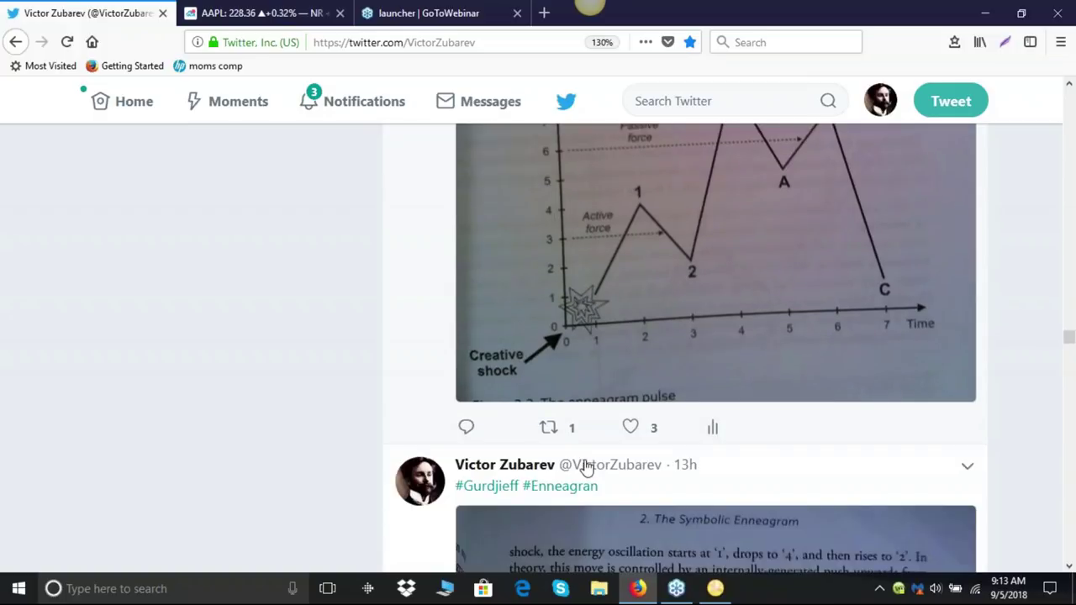
scroll(586, 469, down, 6)
scroll(644, 463, up, 1)
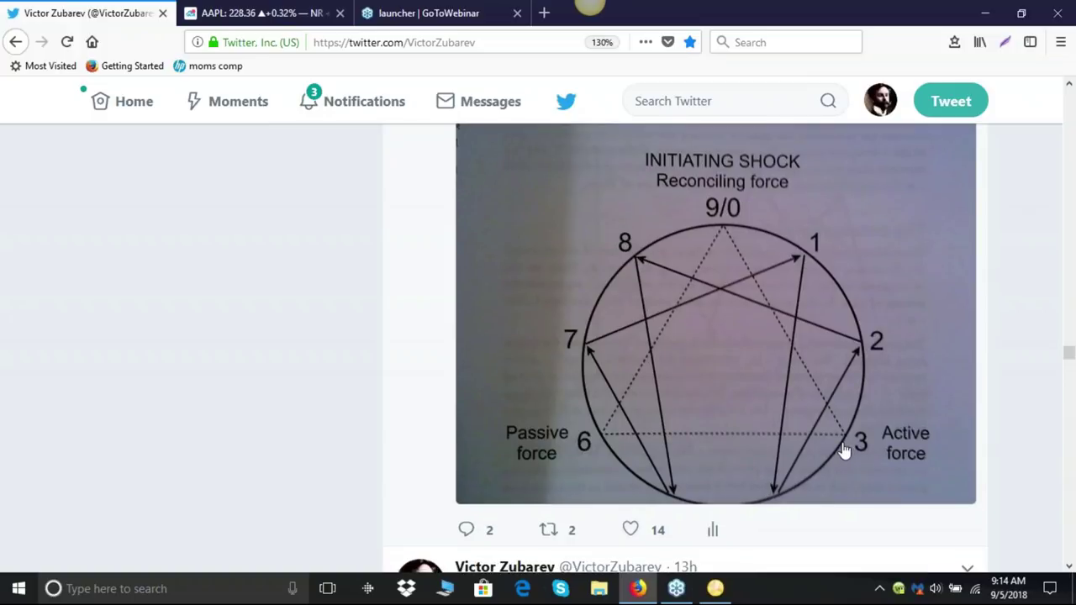
Step: Scroll past the enneagram graph to the circle diagram tweet with 2 replies, 2 retweets, 14 likes
scroll(846, 451, down, 2)
scroll(846, 452, up, 3)
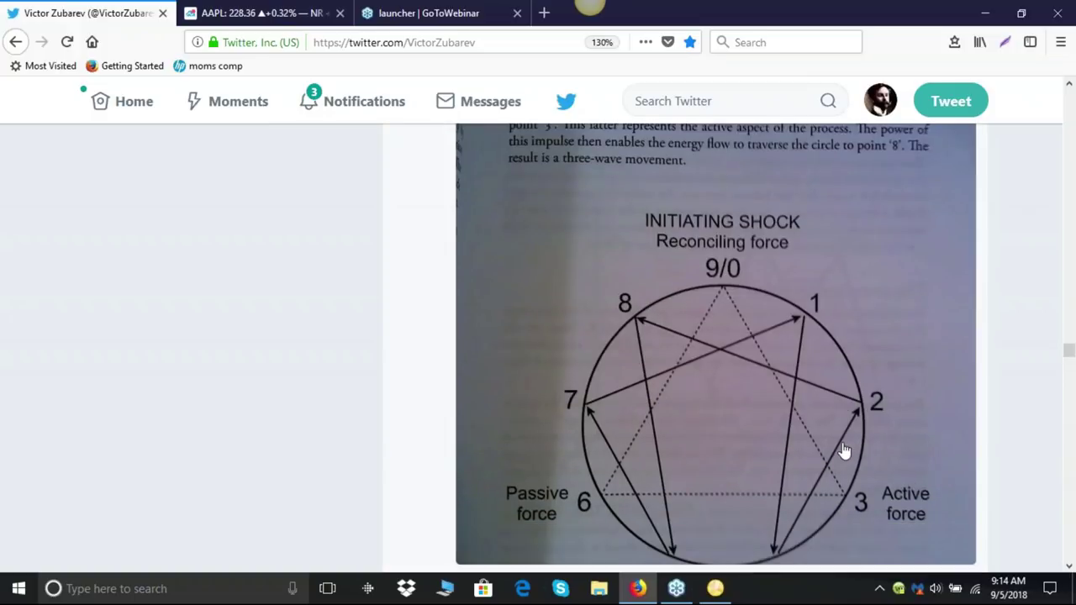
scroll(846, 452, down, 3)
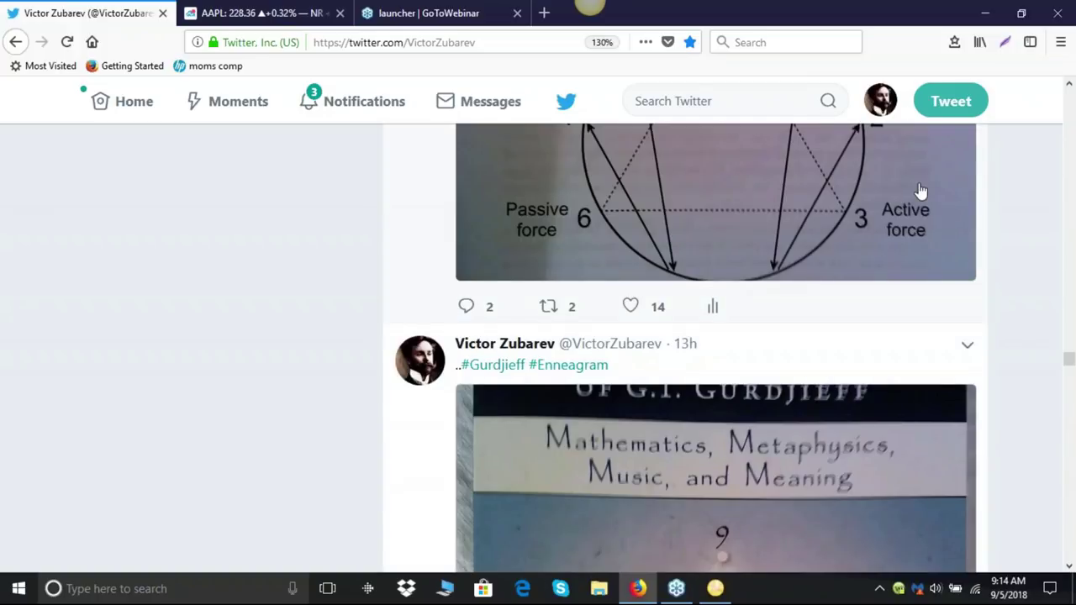
scroll(848, 197, up, 1)
scroll(848, 196, down, 6)
scroll(847, 197, up, 4)
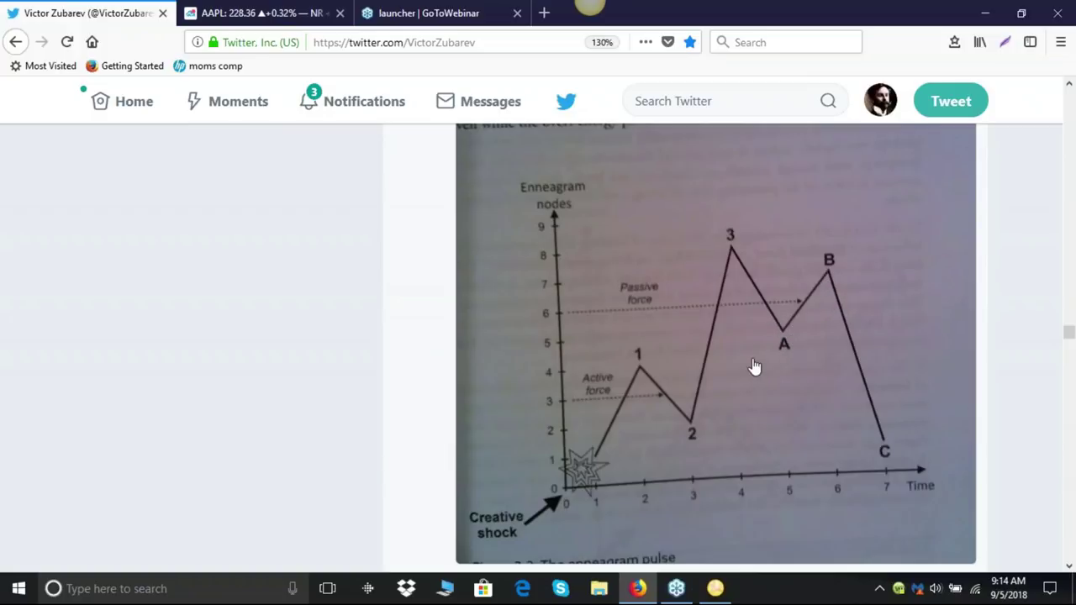
scroll(755, 367, down, 10)
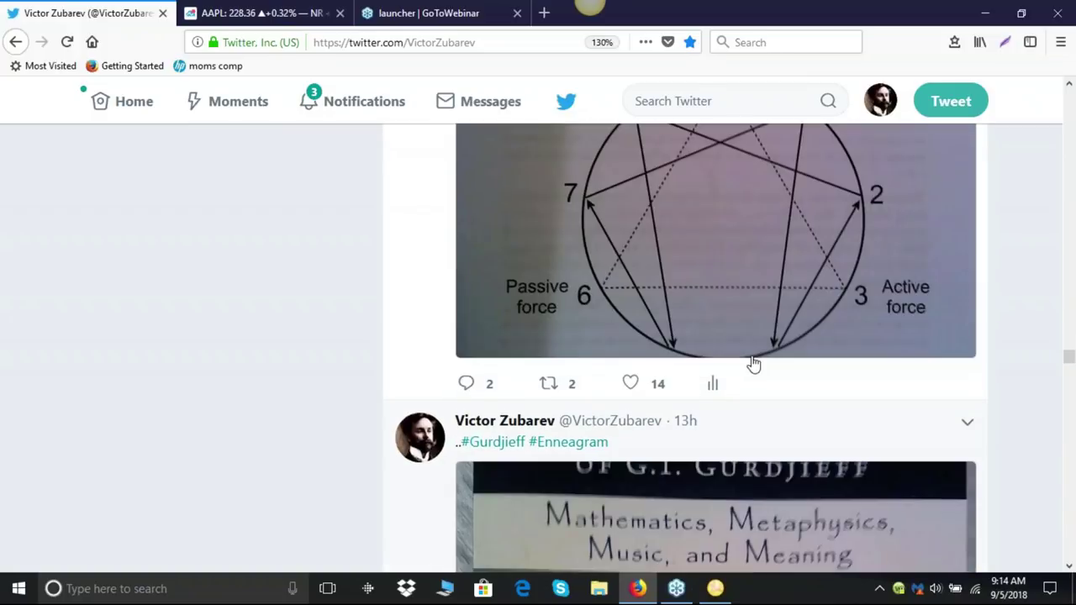
scroll(754, 366, up, 1)
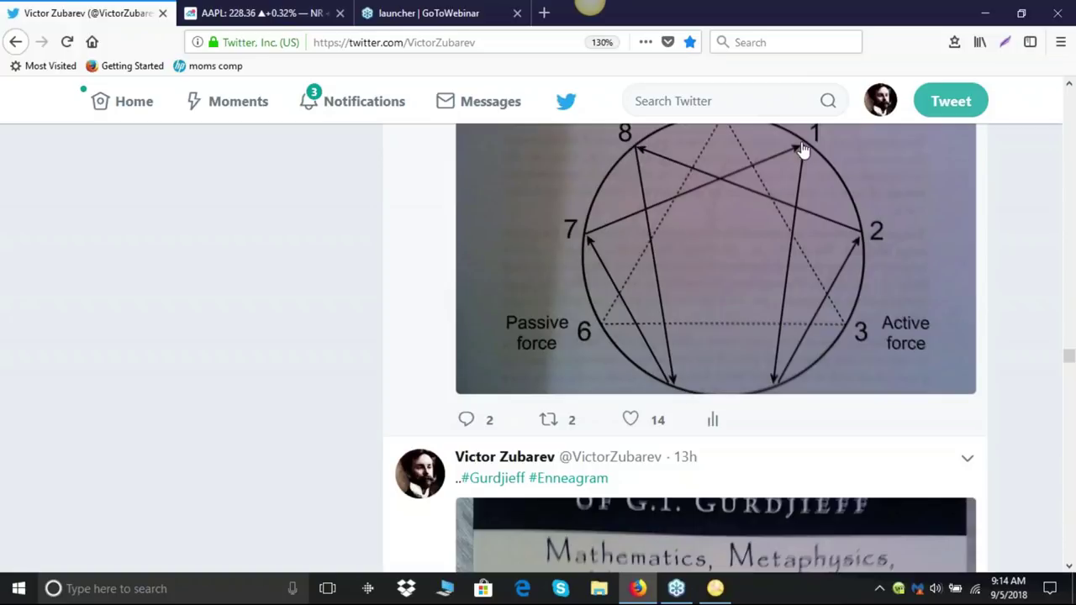
scroll(803, 149, down, 1)
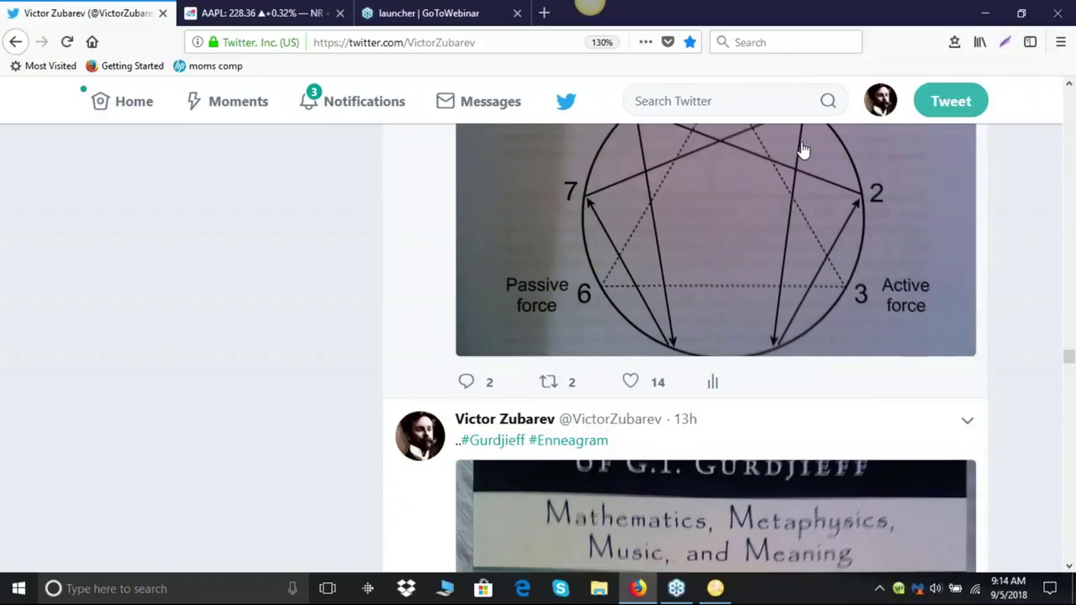
scroll(803, 150, down, 5)
scroll(798, 159, up, 2)
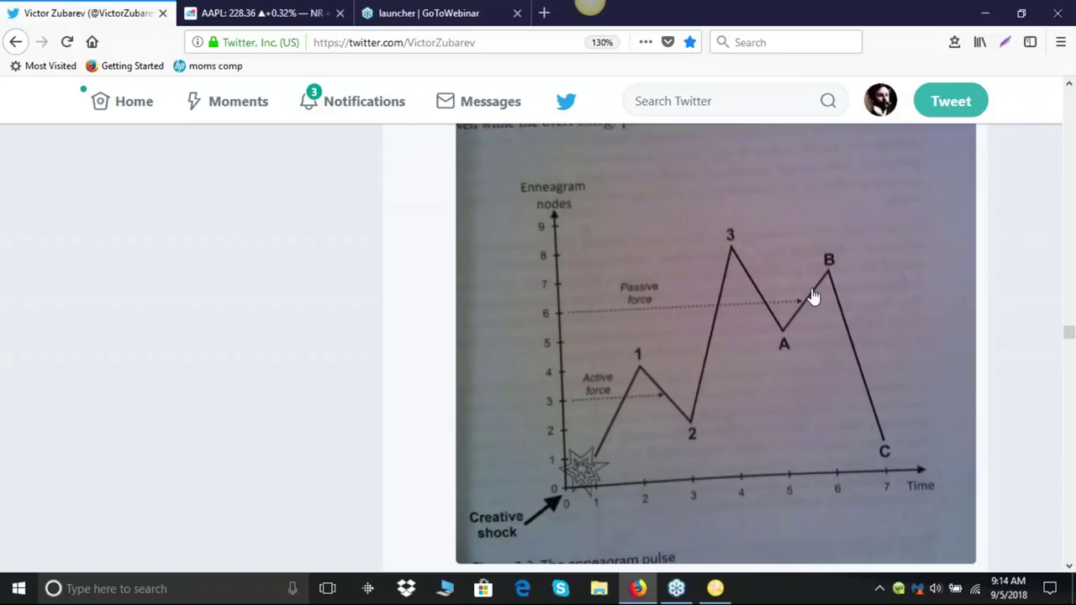
scroll(813, 297, down, 1)
scroll(813, 297, down, 8)
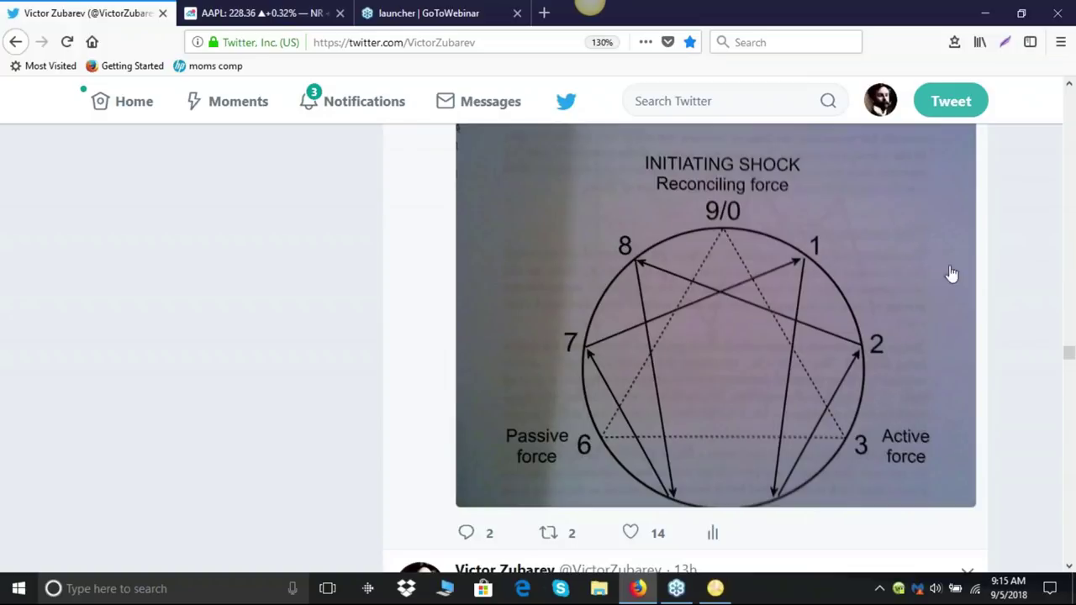
scroll(982, 281, down, 3)
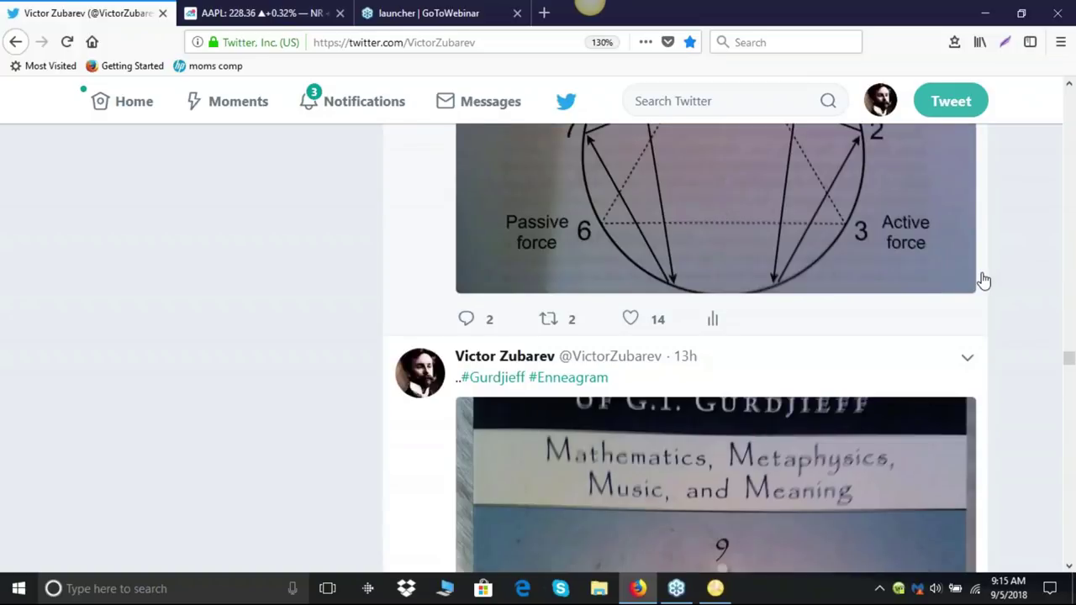
scroll(982, 281, up, 3)
scroll(984, 278, up, 1)
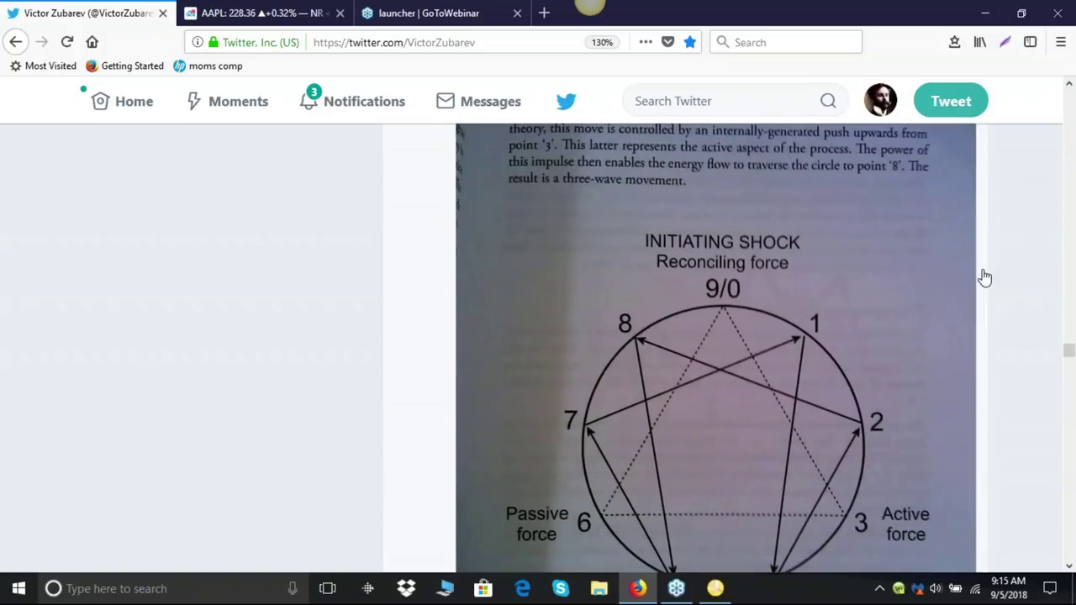
scroll(985, 279, down, 1)
scroll(985, 277, down, 1)
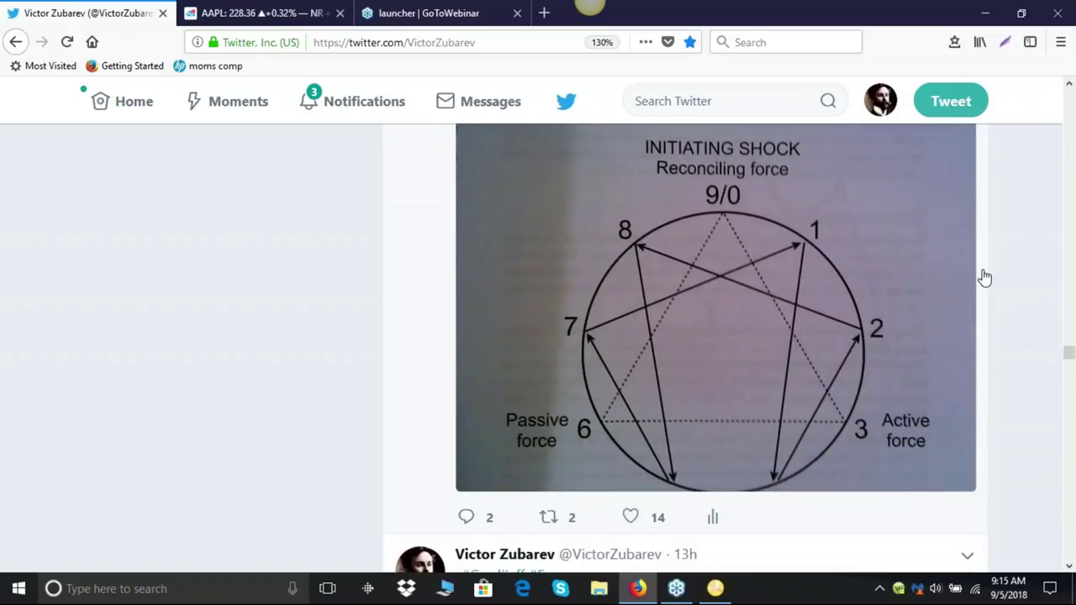
scroll(985, 278, down, 1)
scroll(982, 272, up, 1)
scroll(985, 274, up, 1)
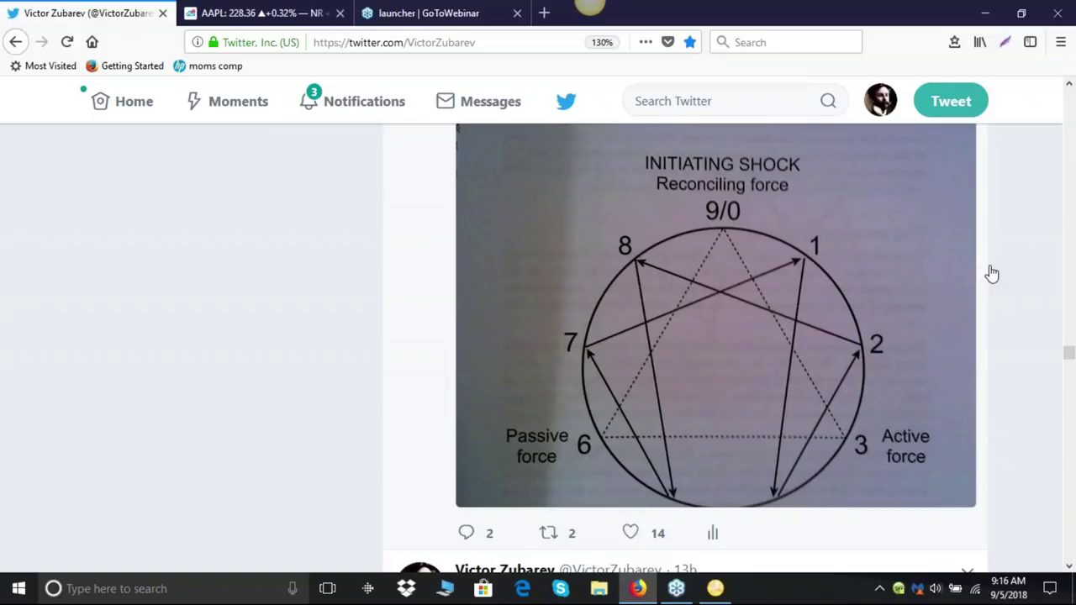
scroll(1003, 269, down, 3)
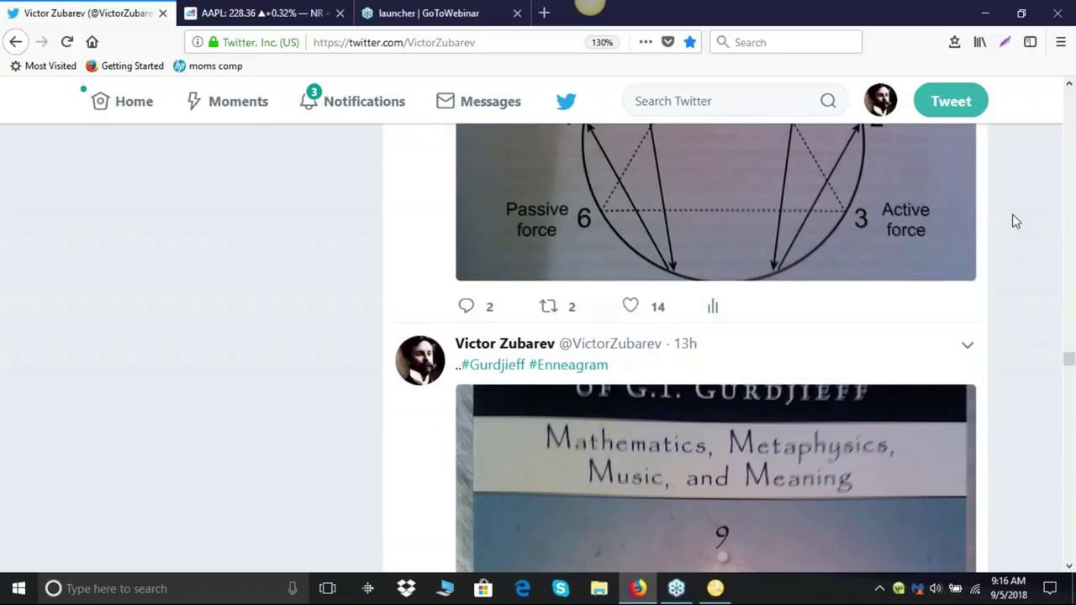
scroll(1016, 221, up, 2)
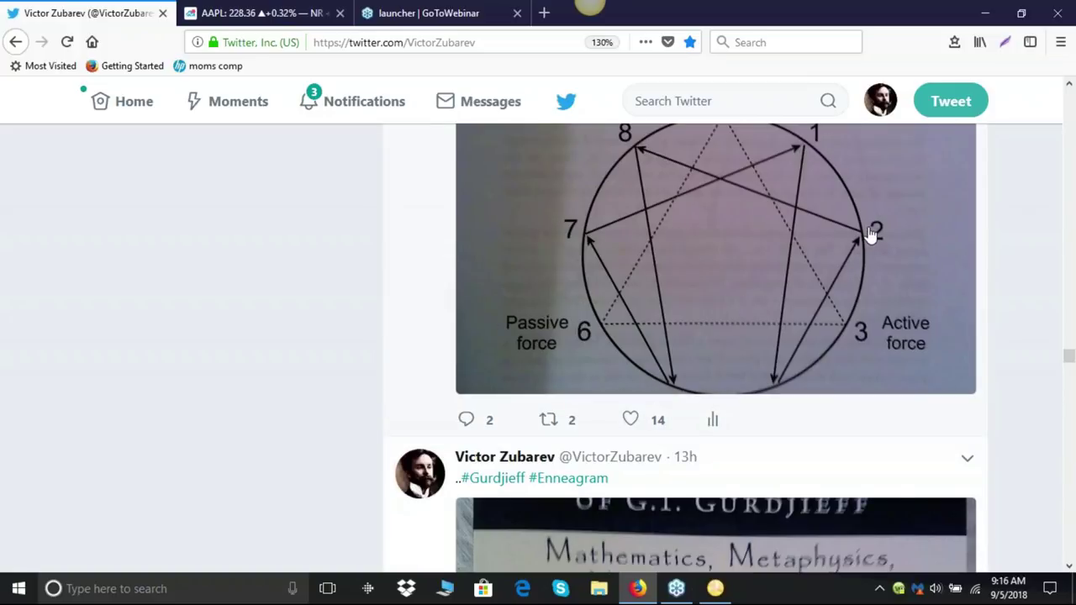
scroll(858, 243, up, 2)
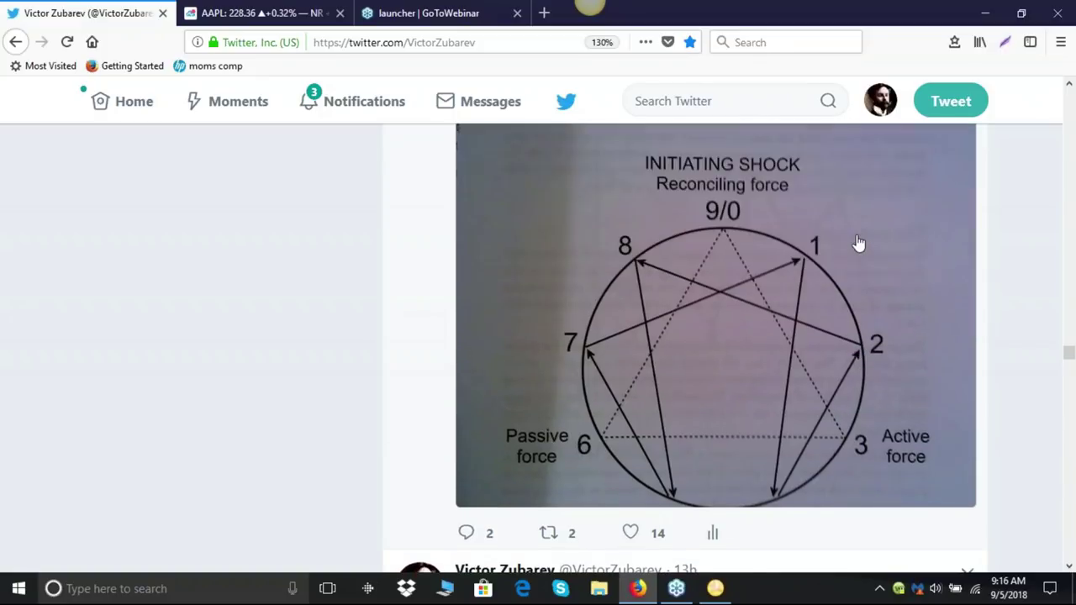
scroll(858, 243, down, 2)
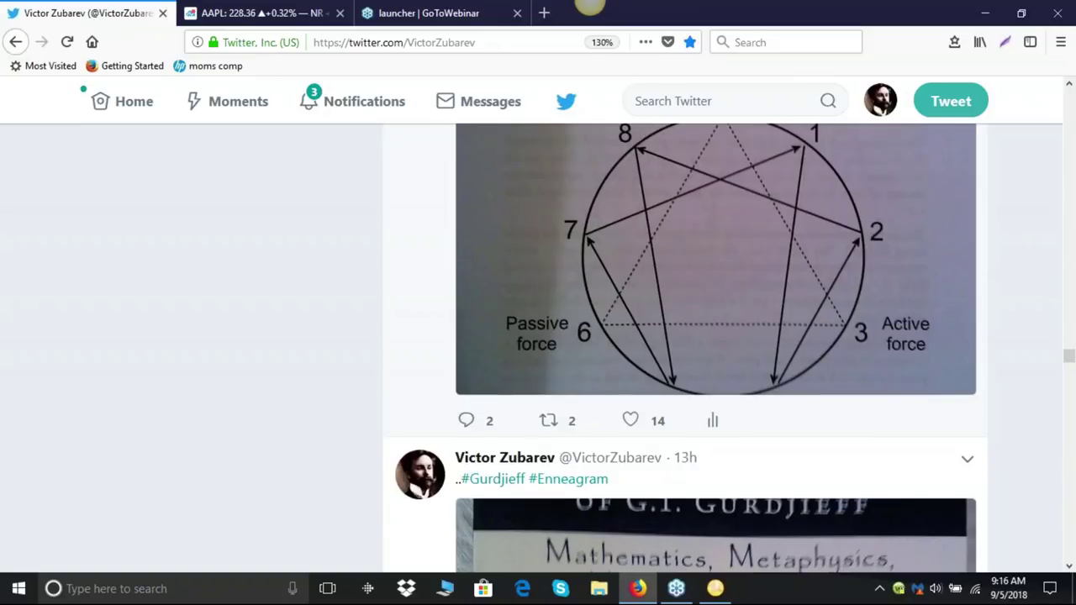
Step: Scroll to the #Gann #Numerology tweet showing The Ancient Science of Numbers (1908) cover
scroll(714, 337, up, 2)
scroll(714, 336, down, 20)
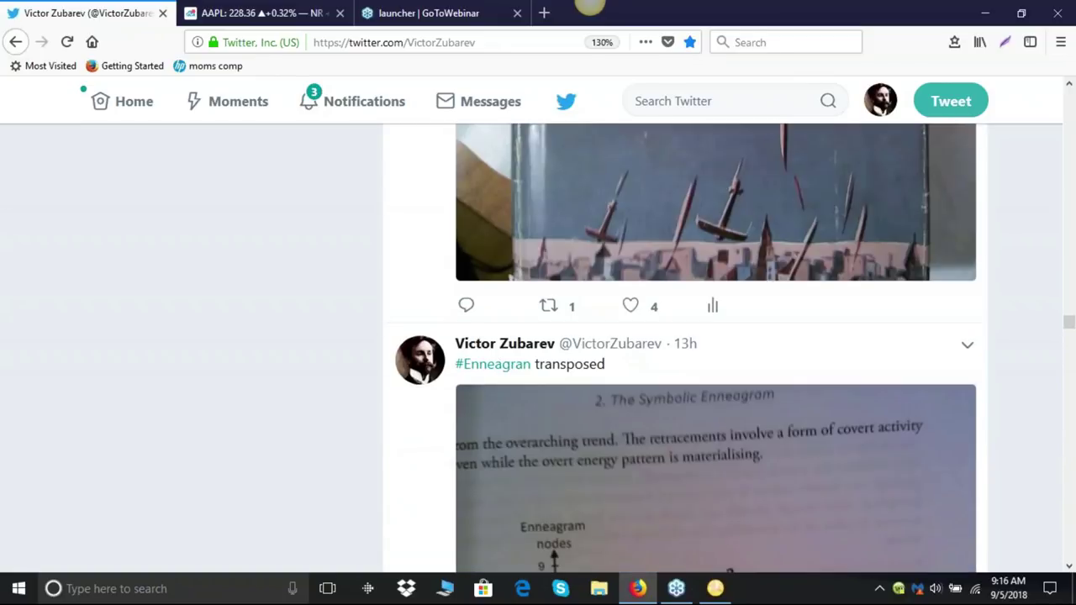
scroll(621, 119, up, 4)
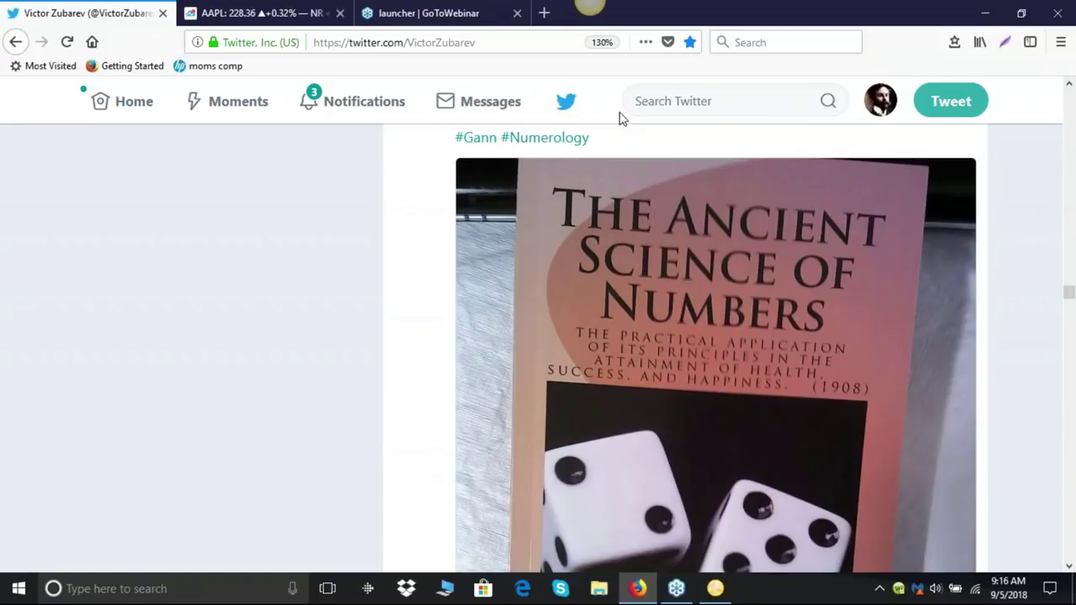
scroll(621, 118, down, 3)
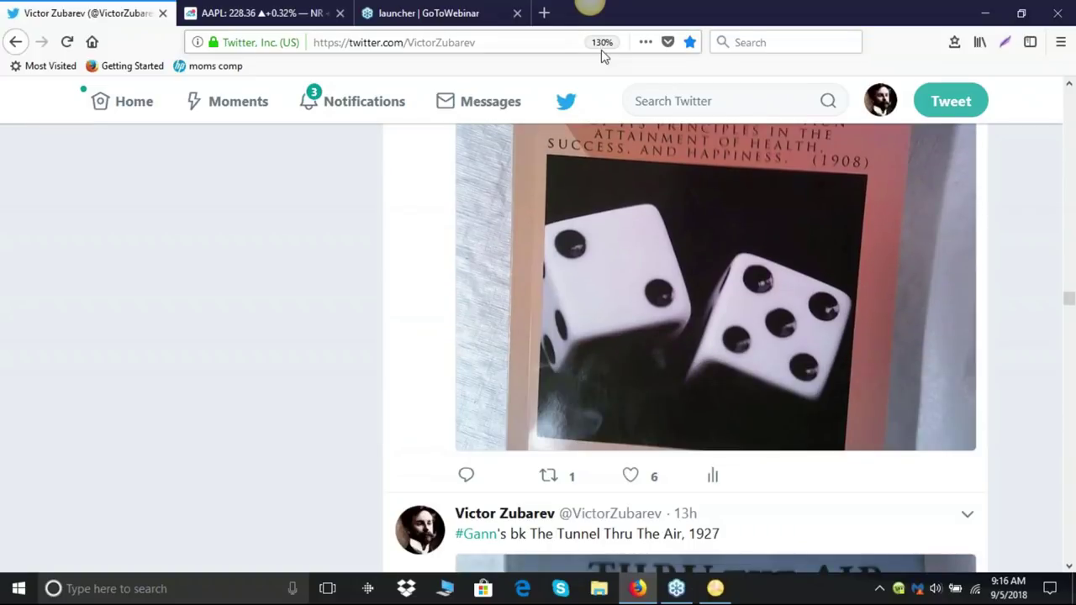
scroll(687, 181, up, 4)
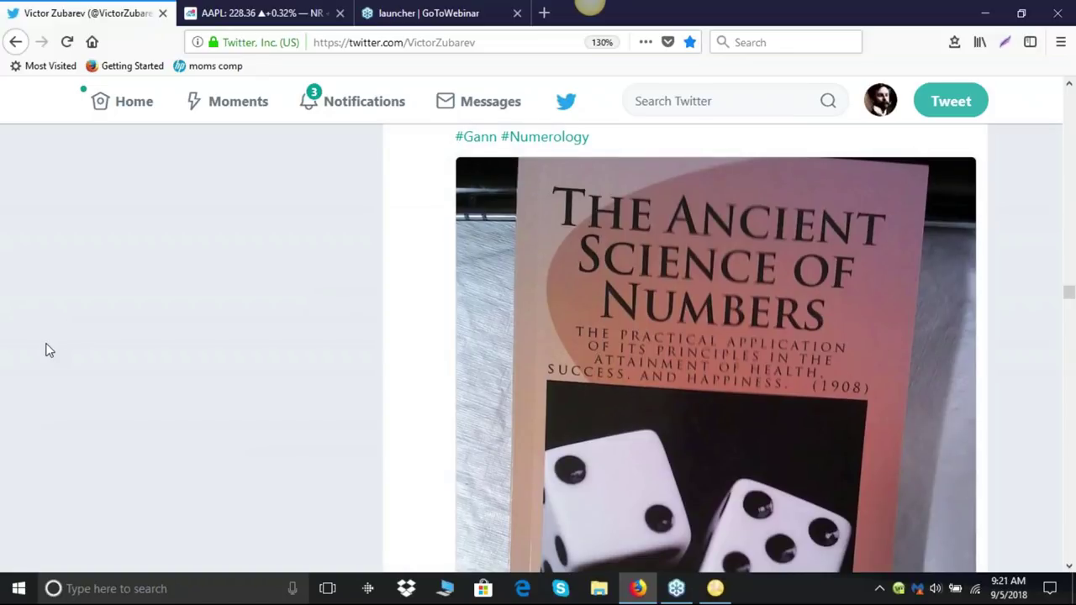
scroll(48, 351, down, 4)
scroll(48, 350, down, 7)
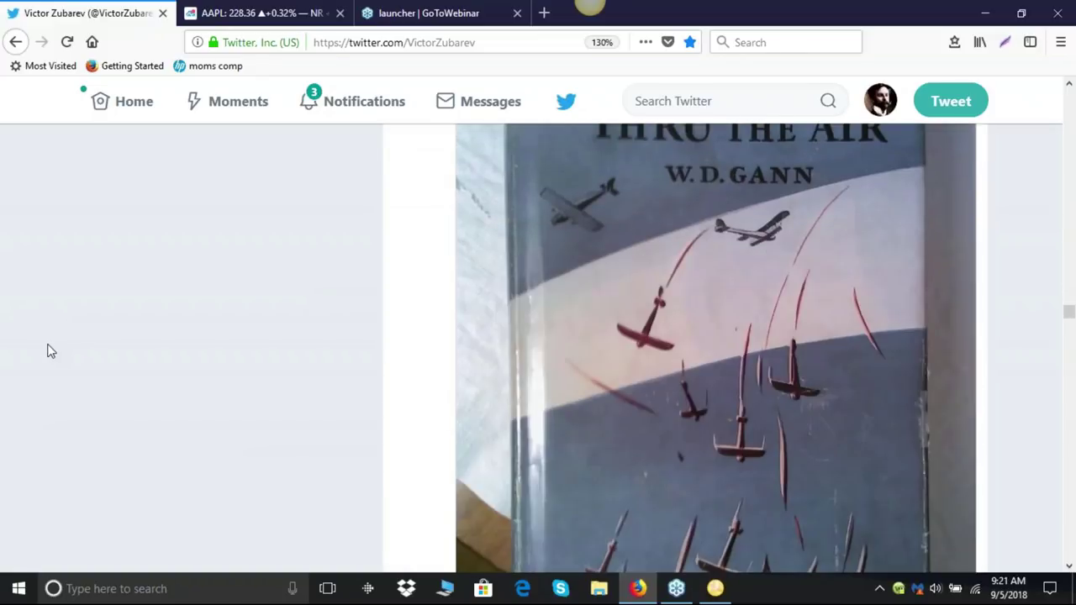
scroll(50, 353, down, 2)
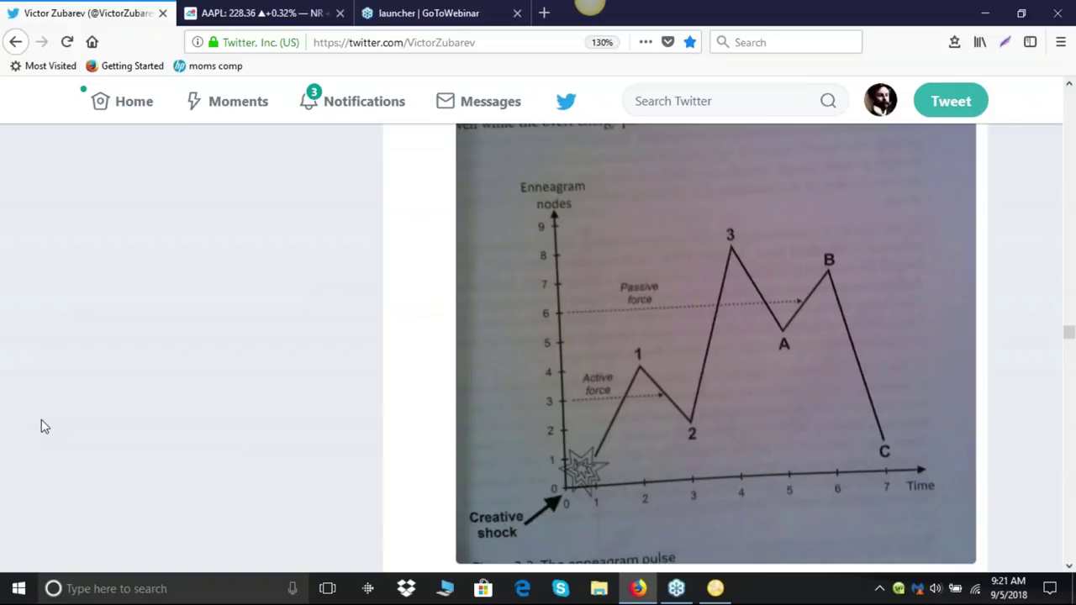
scroll(41, 421, up, 6)
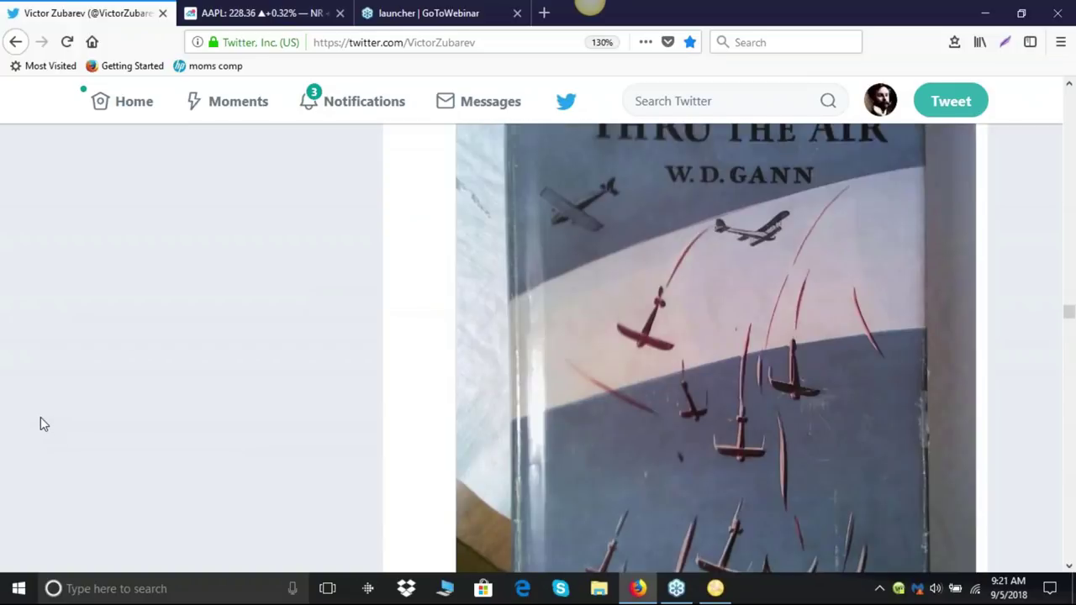
scroll(40, 417, up, 10)
scroll(41, 417, up, 4)
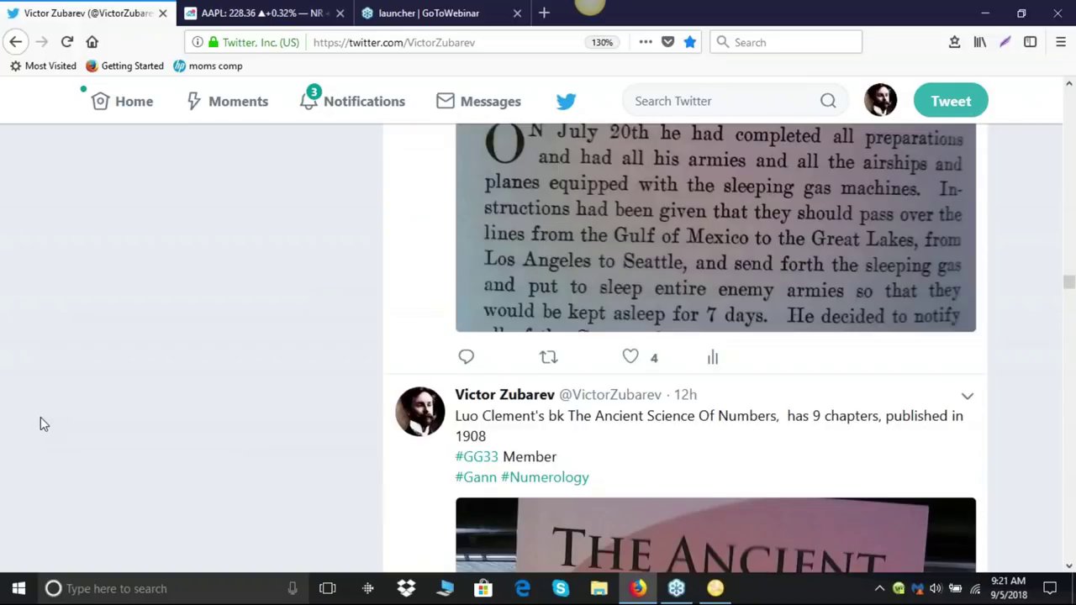
scroll(40, 418, up, 3)
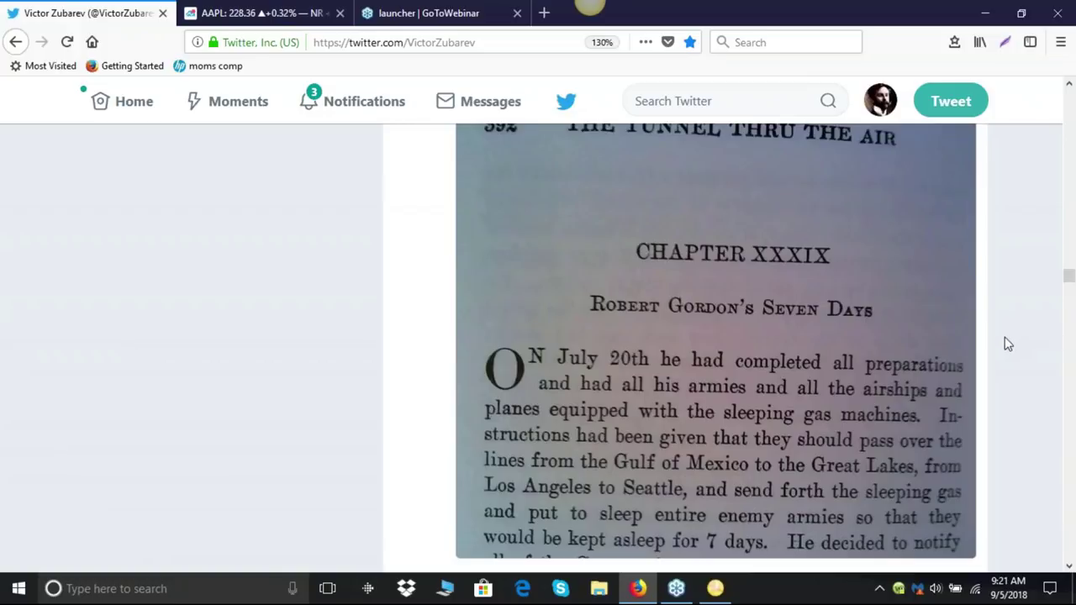
scroll(1008, 344, up, 1)
scroll(1005, 344, up, 5)
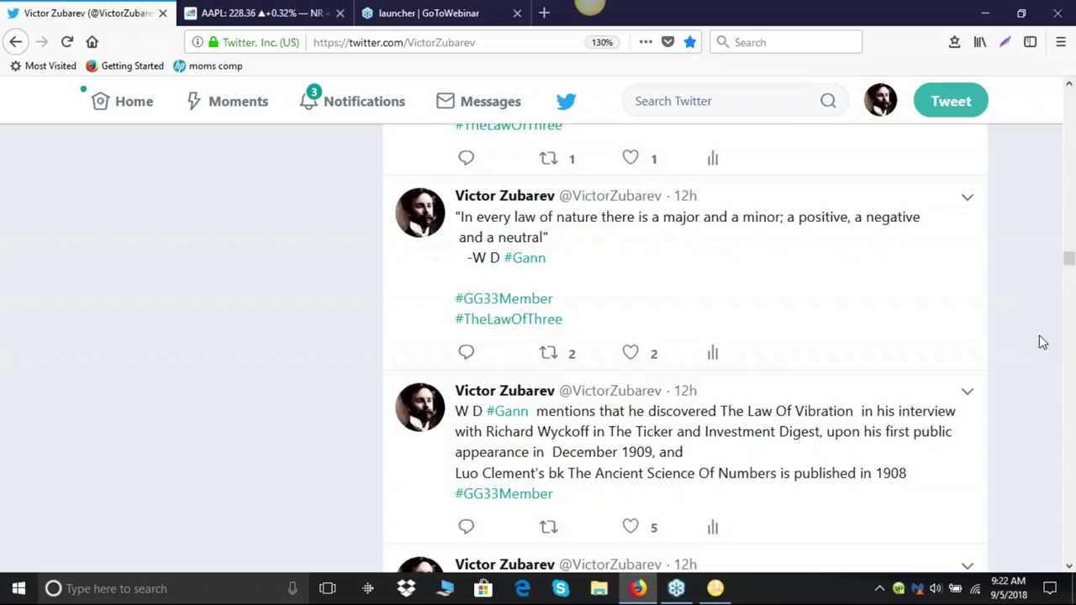
scroll(1033, 336, down, 5)
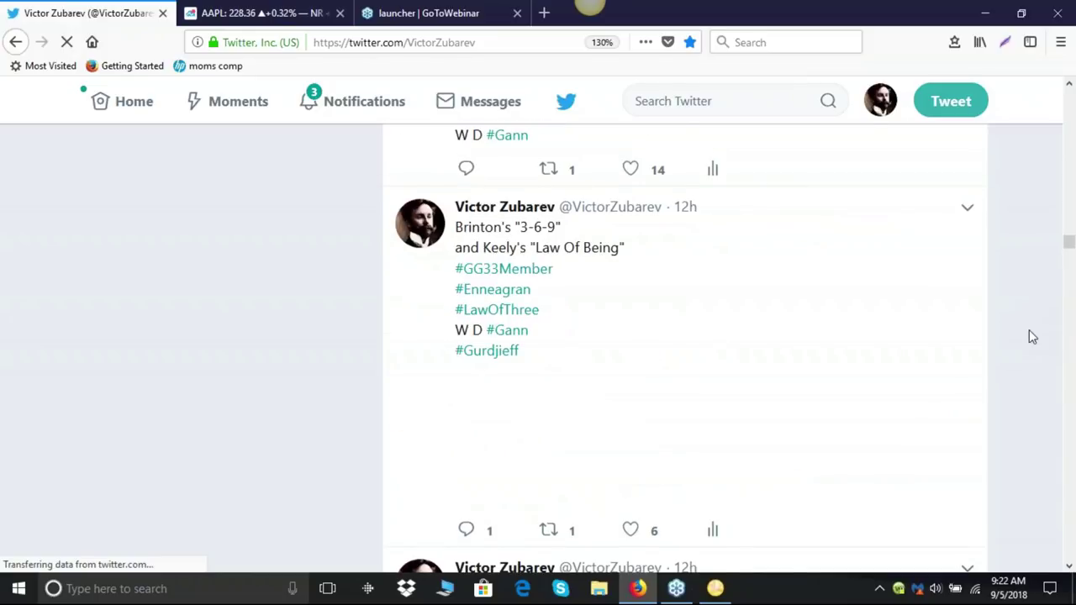
scroll(1033, 336, up, 4)
scroll(1032, 336, down, 1)
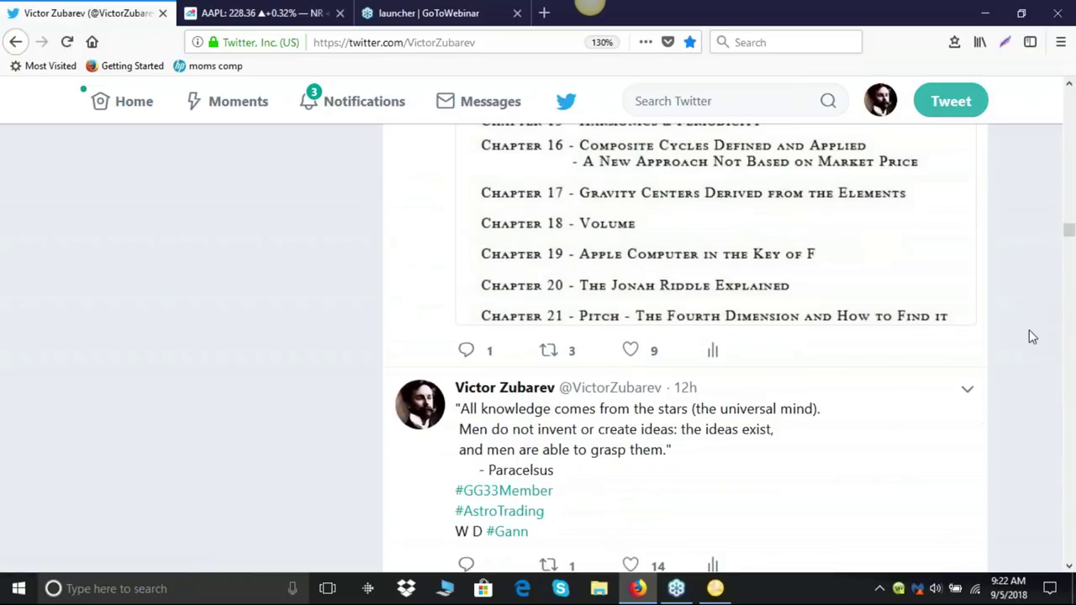
scroll(1033, 336, down, 5)
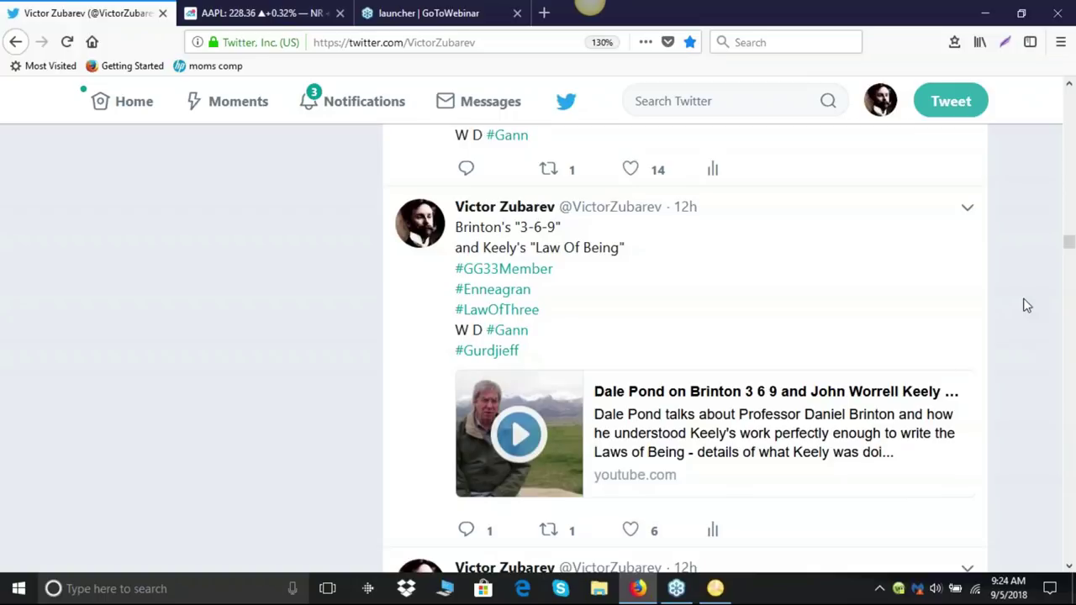
scroll(1026, 306, up, 3)
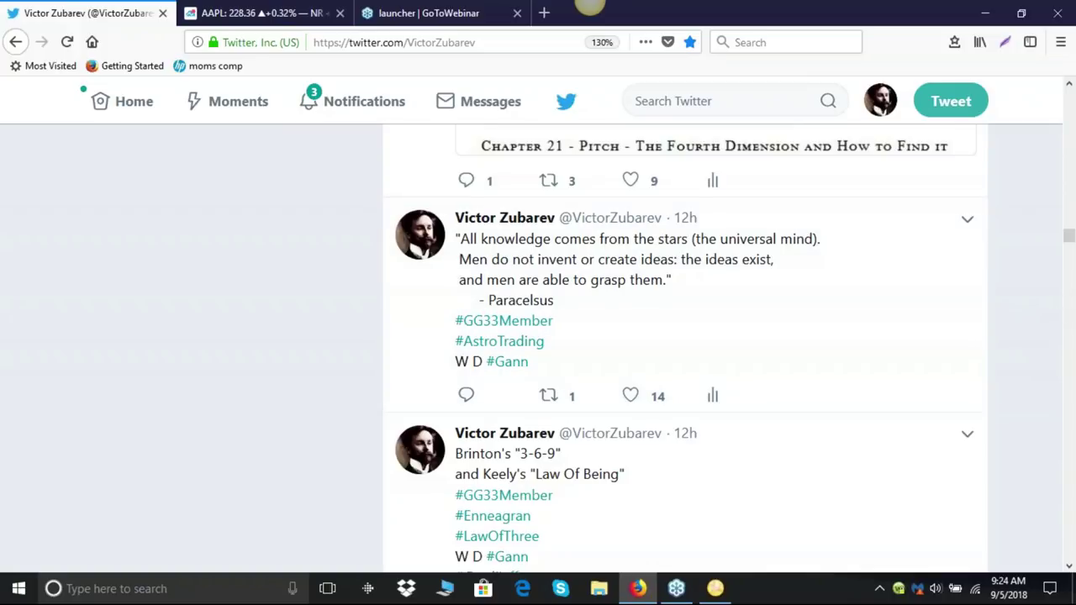
scroll(1017, 329, down, 2)
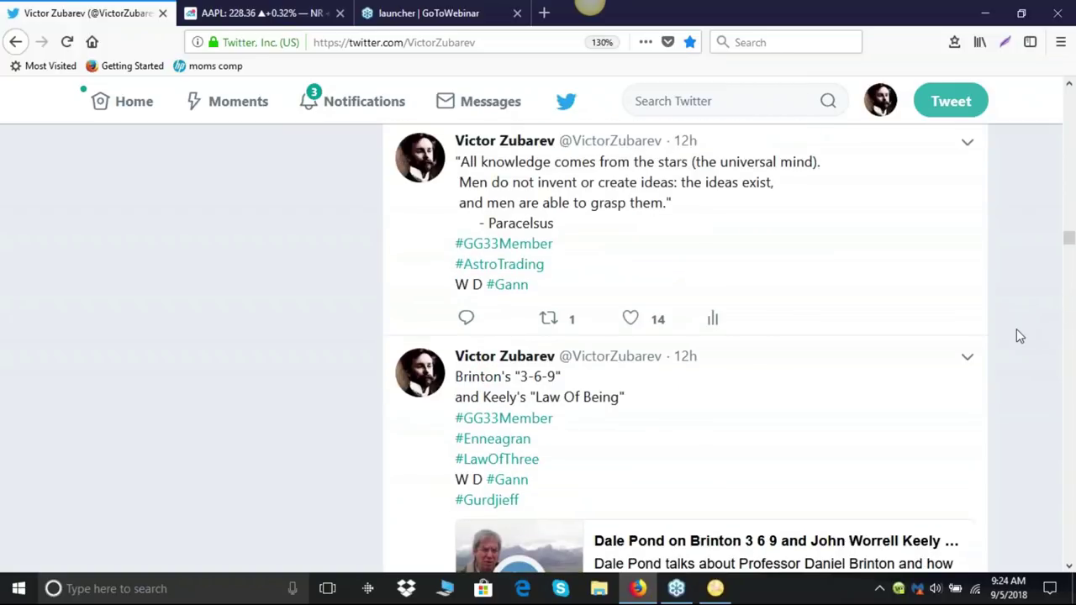
scroll(1017, 331, up, 4)
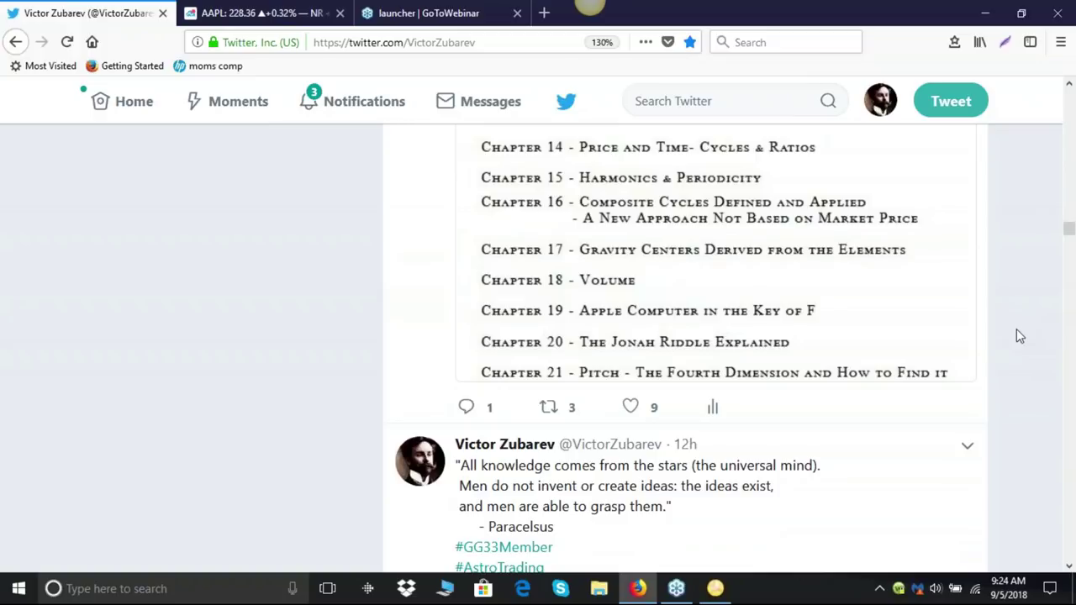
scroll(1017, 337, up, 2)
scroll(1017, 336, up, 3)
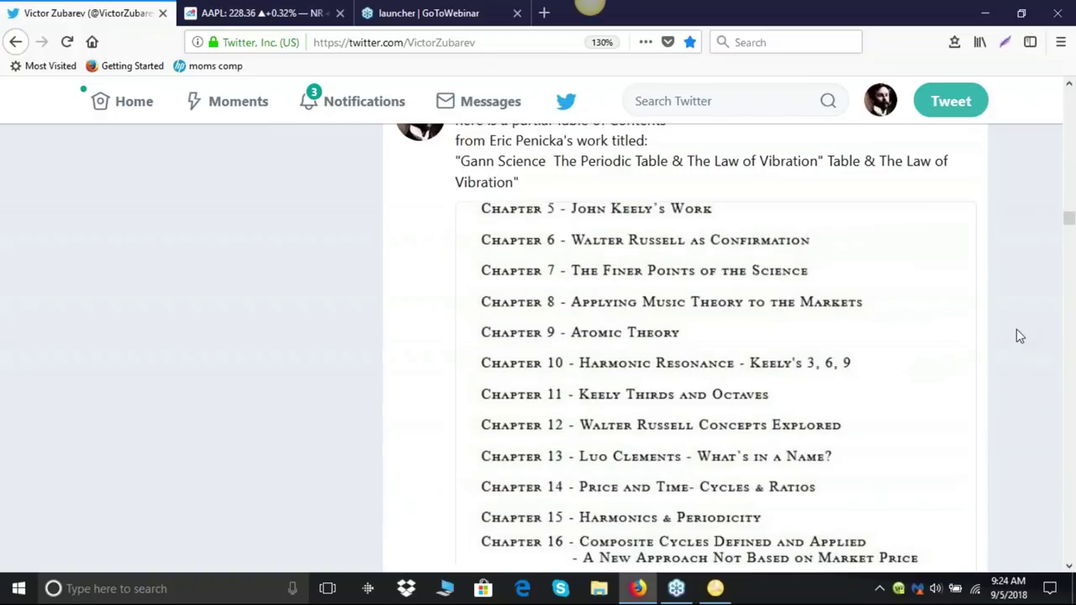
scroll(1017, 336, up, 2)
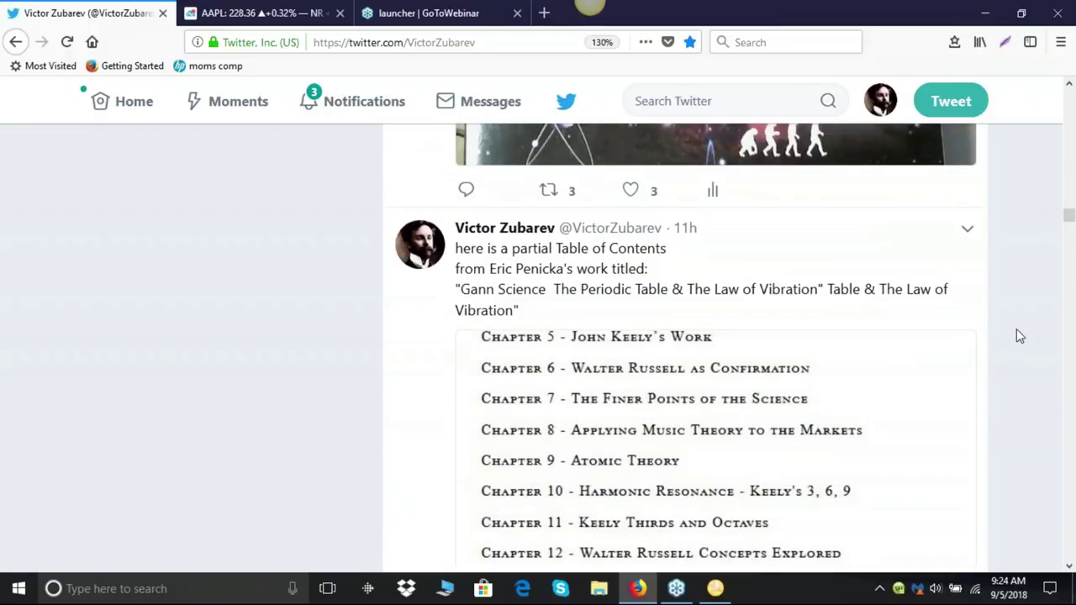
scroll(1016, 337, up, 1)
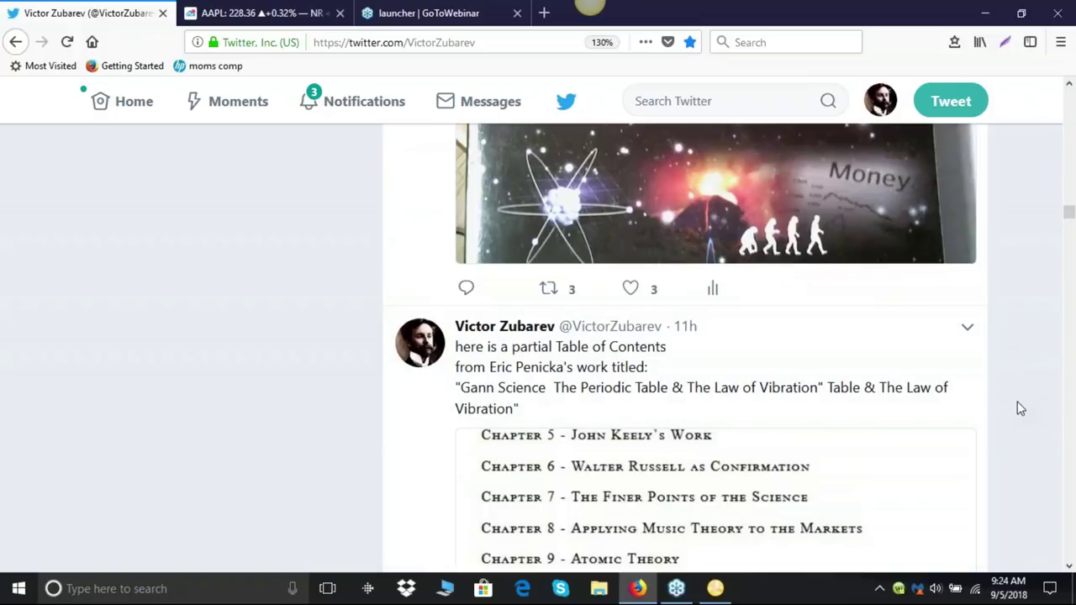
scroll(1013, 410, down, 1)
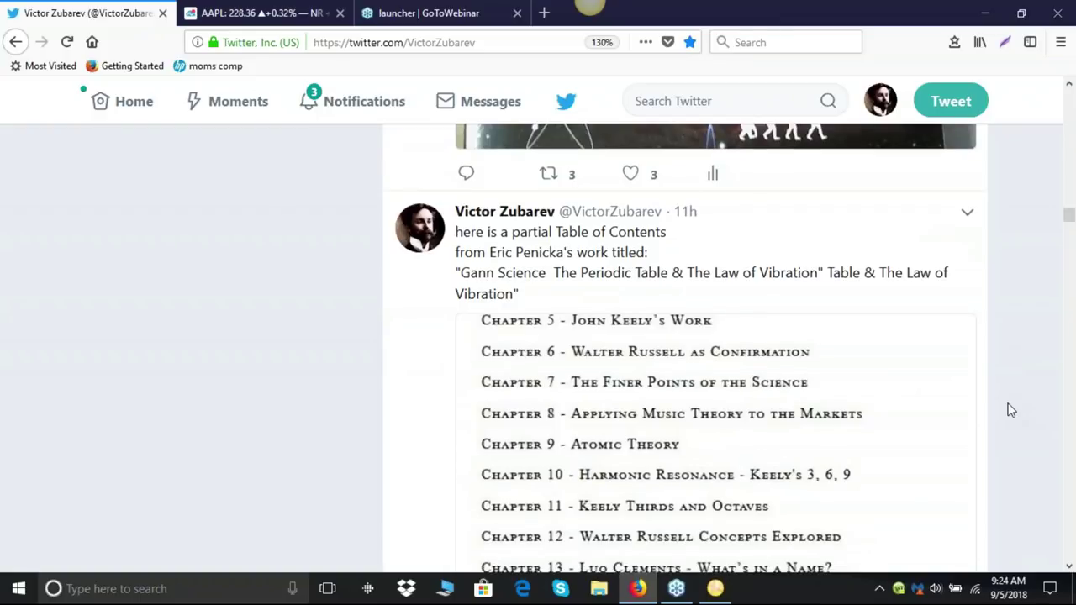
scroll(1011, 409, down, 1)
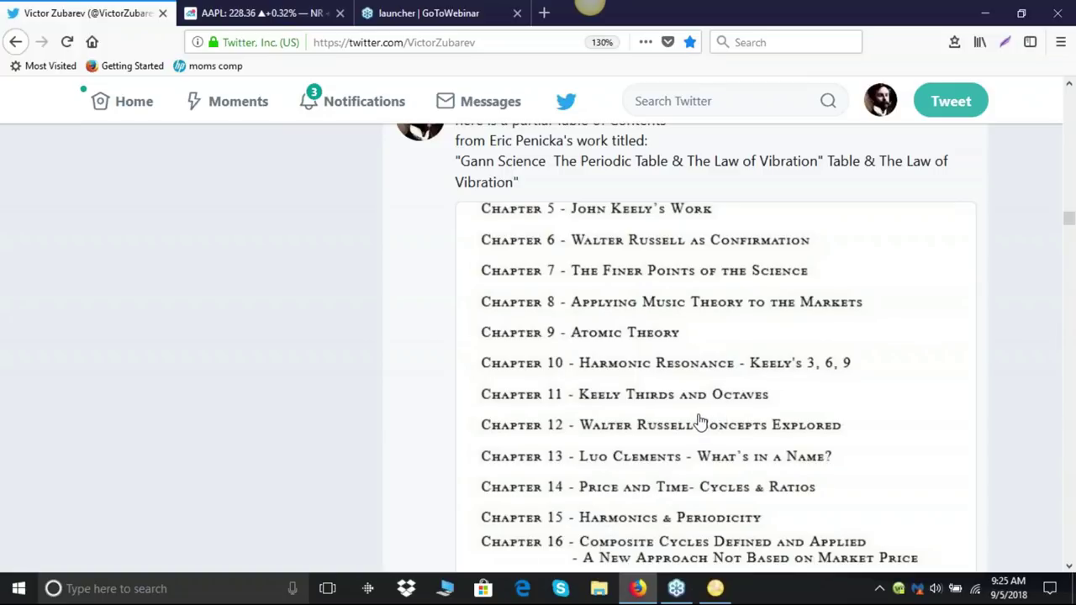
scroll(723, 395, down, 2)
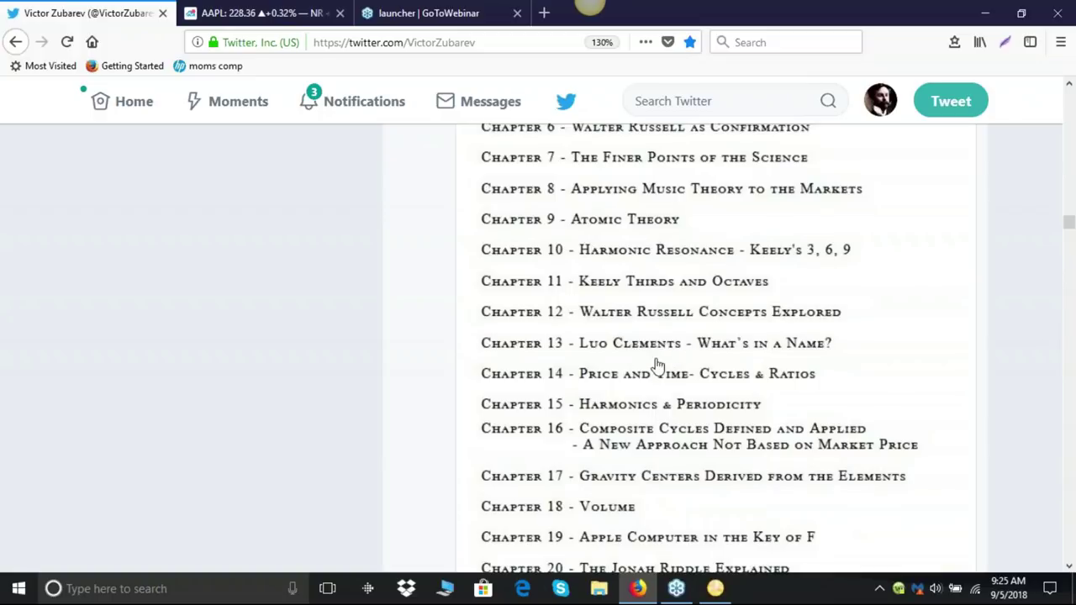
scroll(656, 366, down, 2)
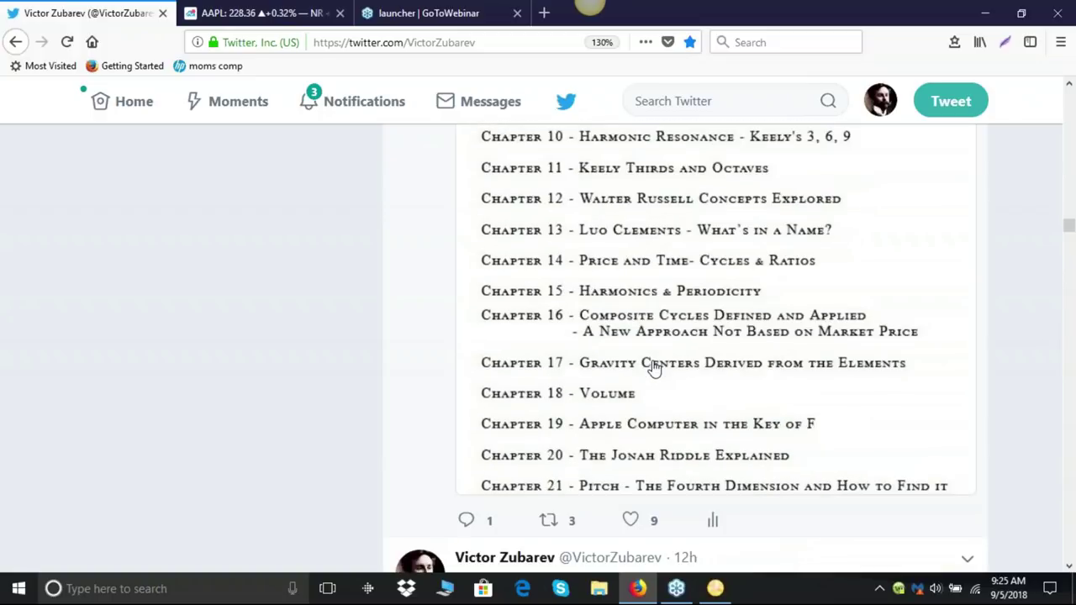
scroll(651, 368, down, 12)
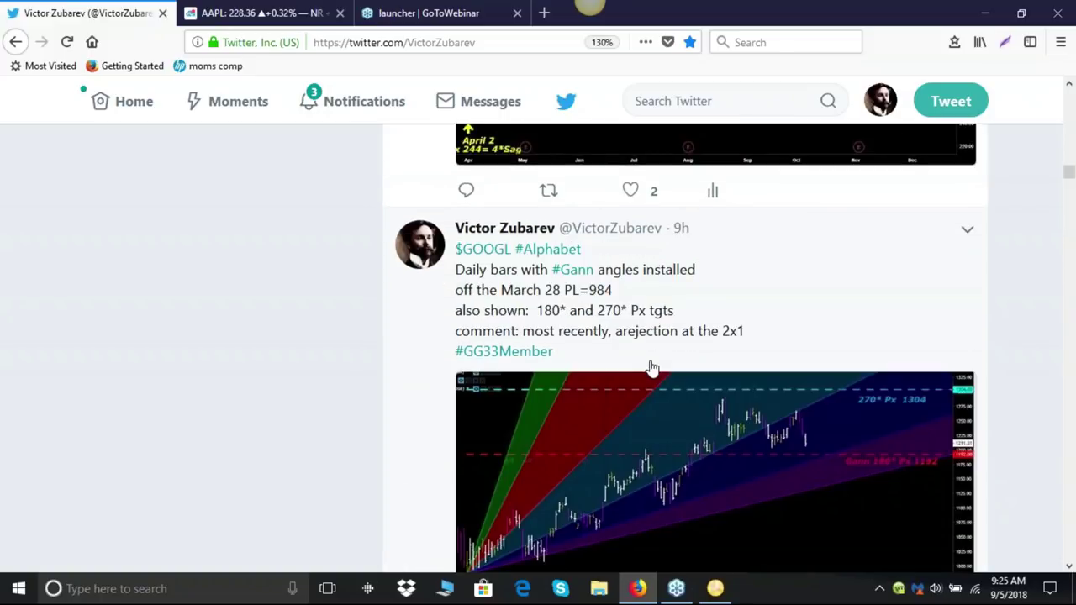
scroll(652, 368, down, 5)
scroll(652, 368, down, 8)
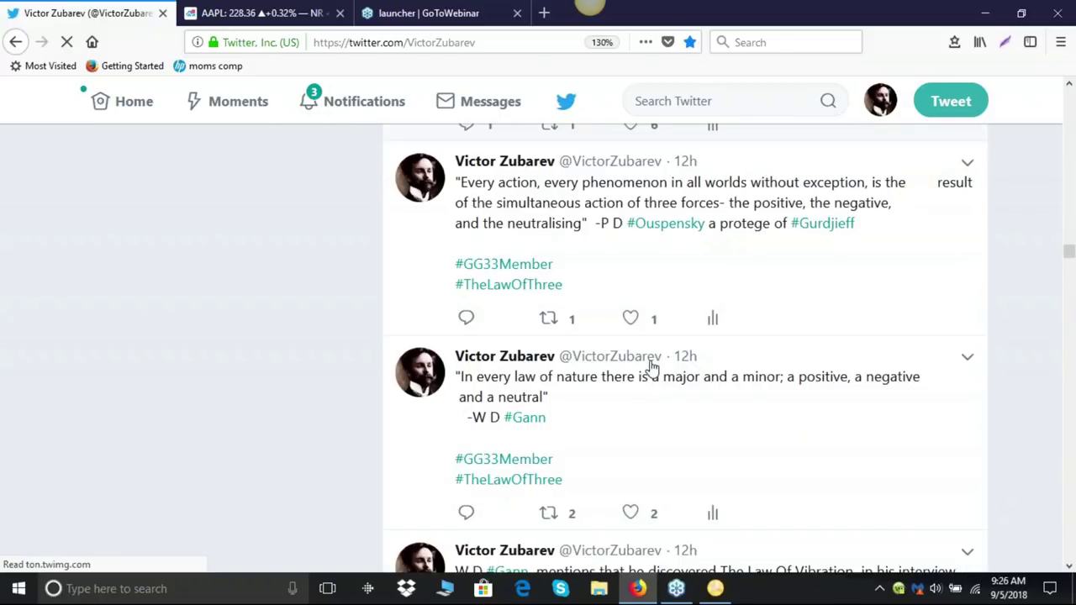
scroll(652, 368, down, 3)
scroll(651, 368, up, 5)
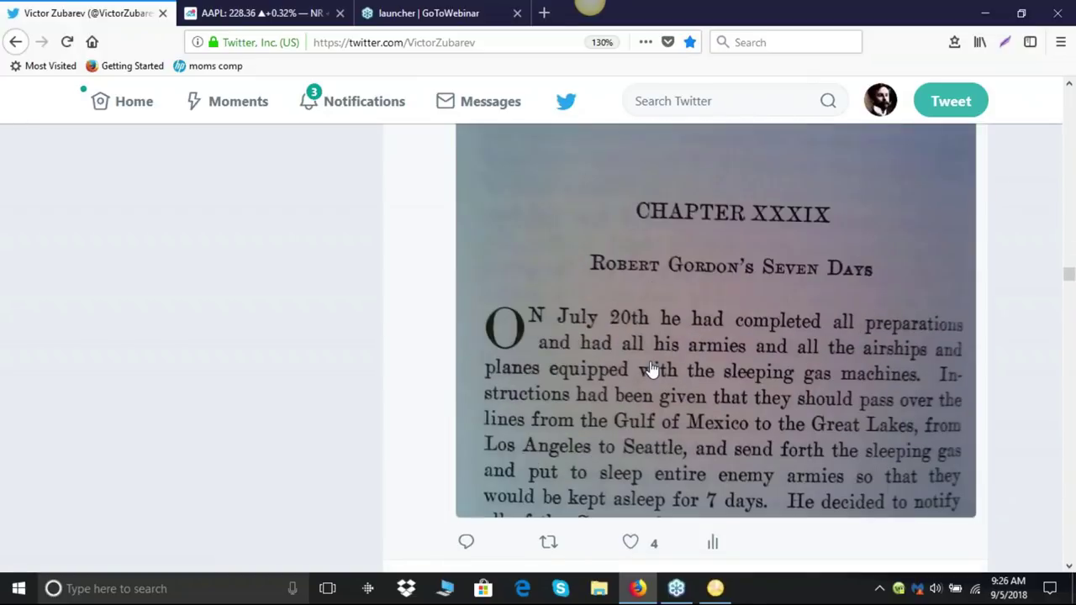
scroll(651, 370, down, 3)
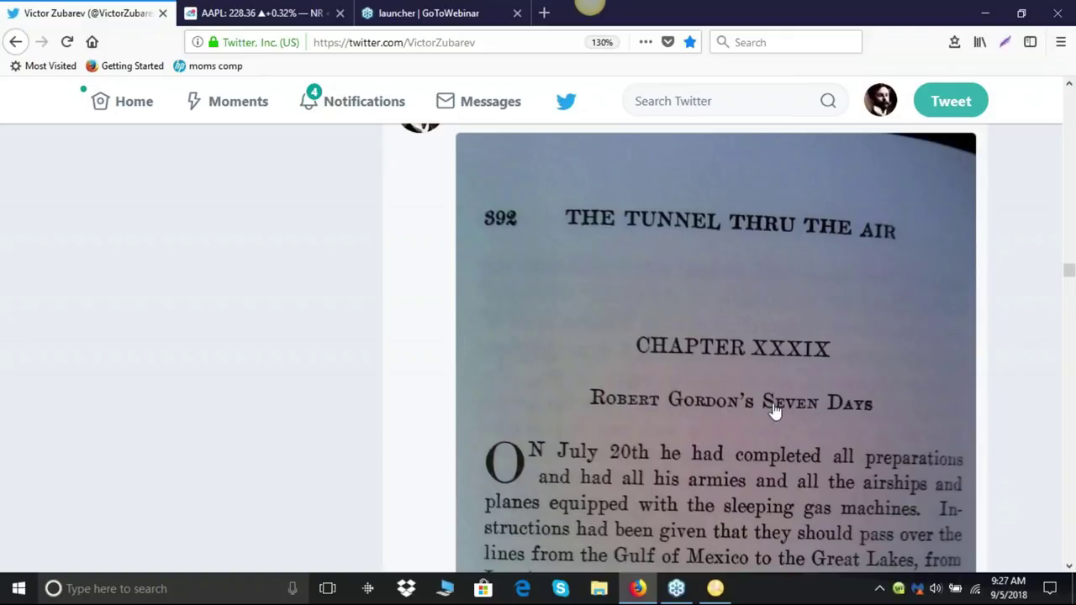
scroll(775, 409, down, 3)
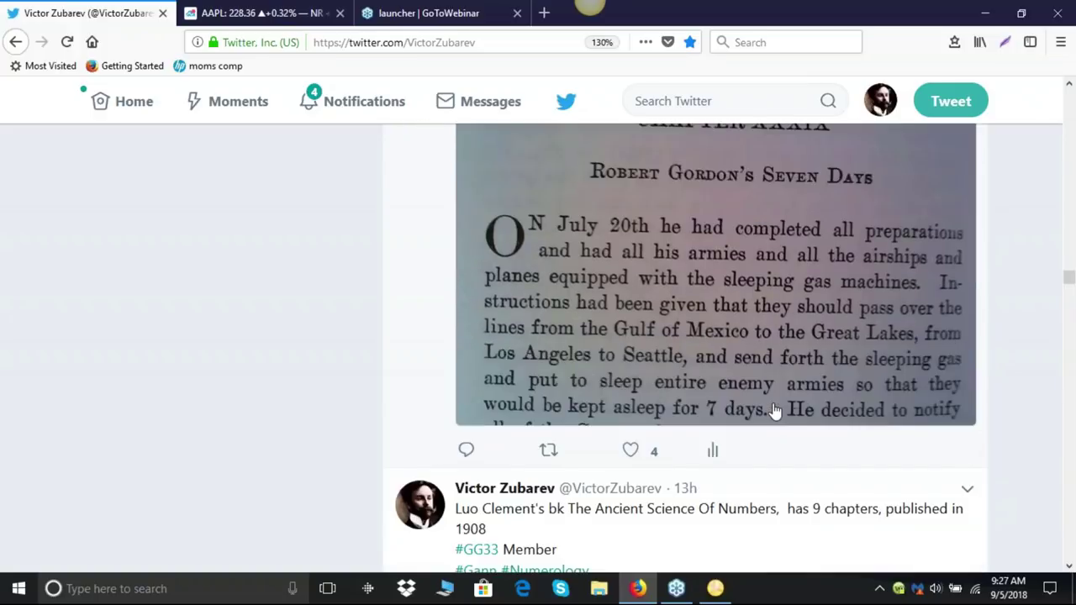
scroll(775, 410, up, 2)
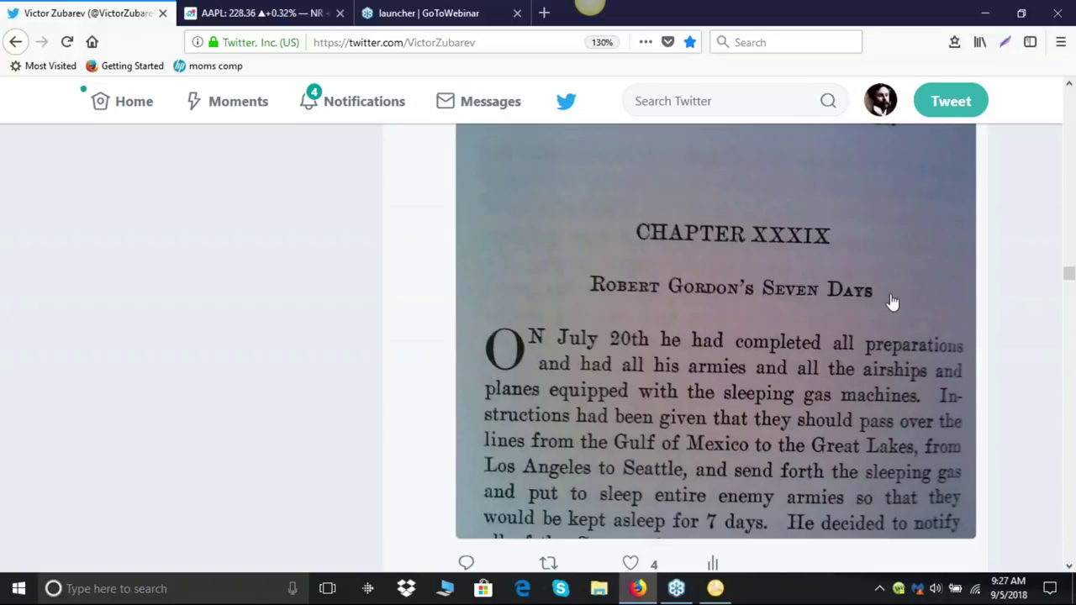
scroll(892, 297, up, 10)
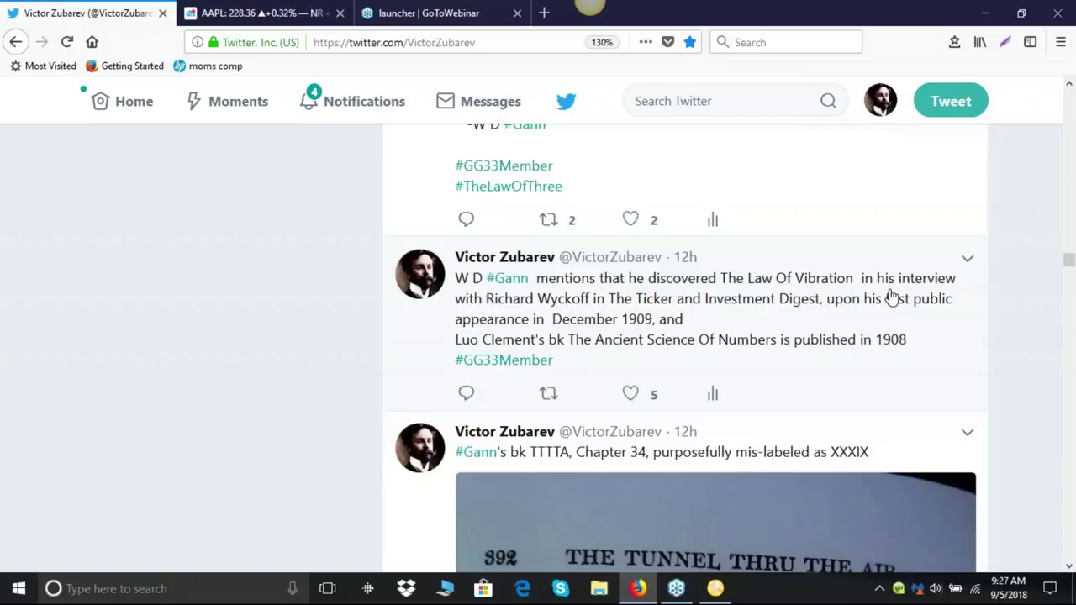
scroll(893, 297, up, 5)
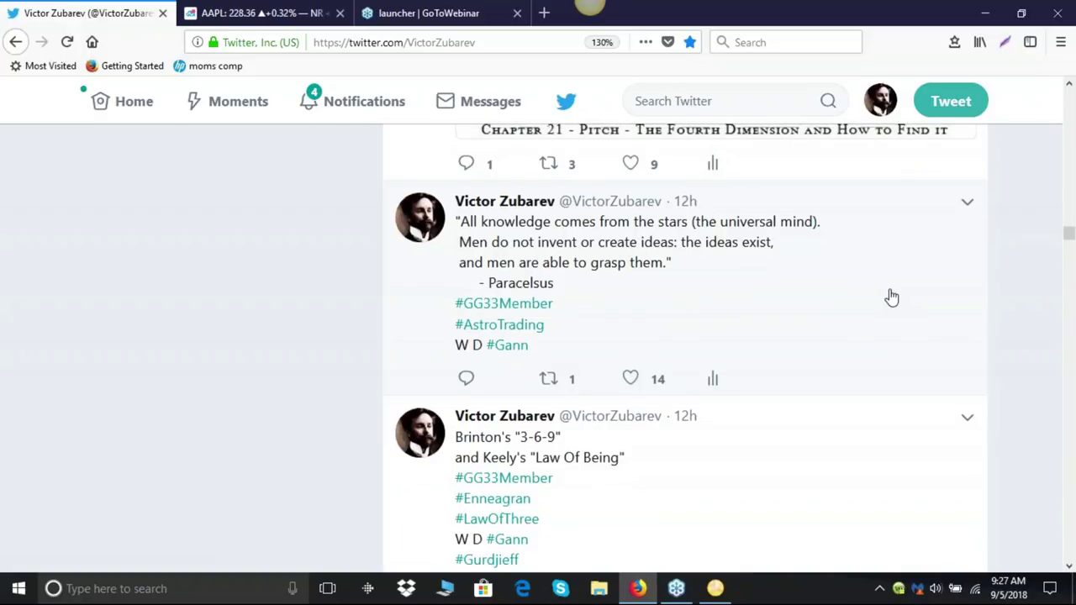
scroll(892, 298, up, 2)
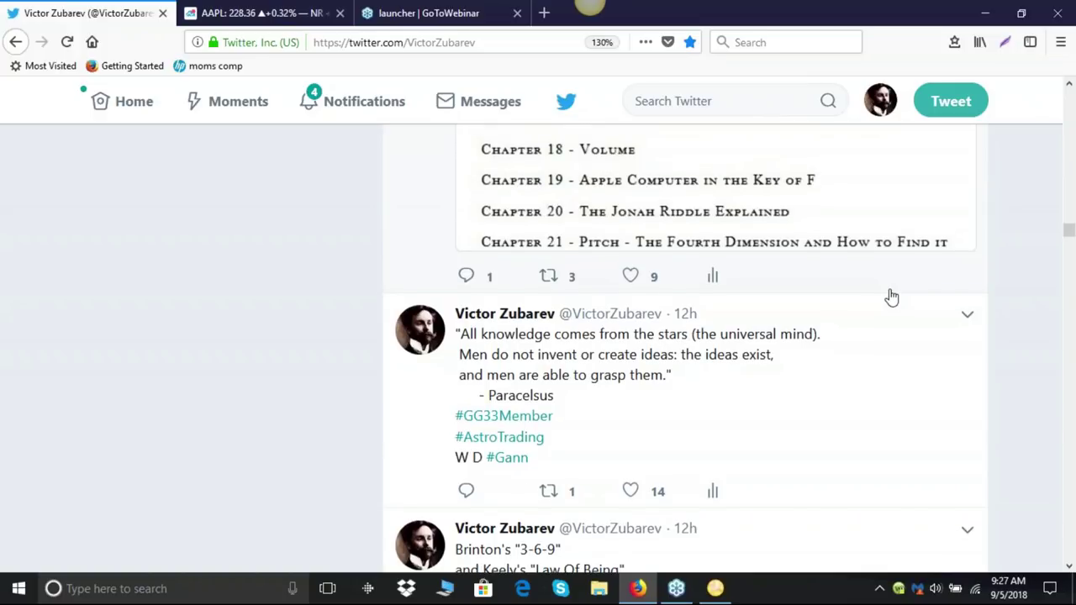
scroll(892, 298, up, 4)
scroll(893, 297, up, 3)
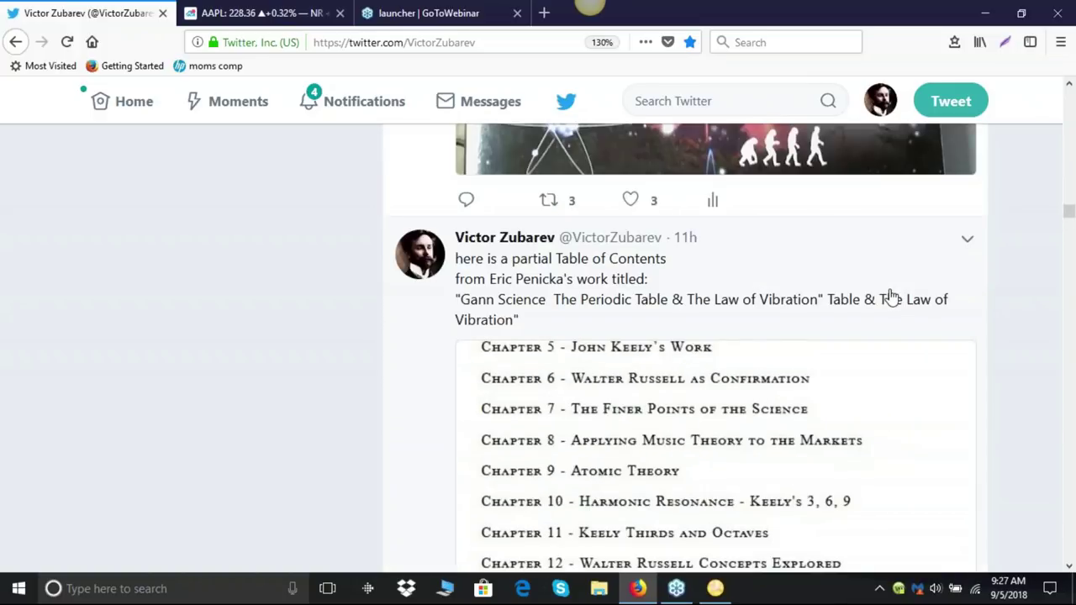
scroll(892, 298, up, 6)
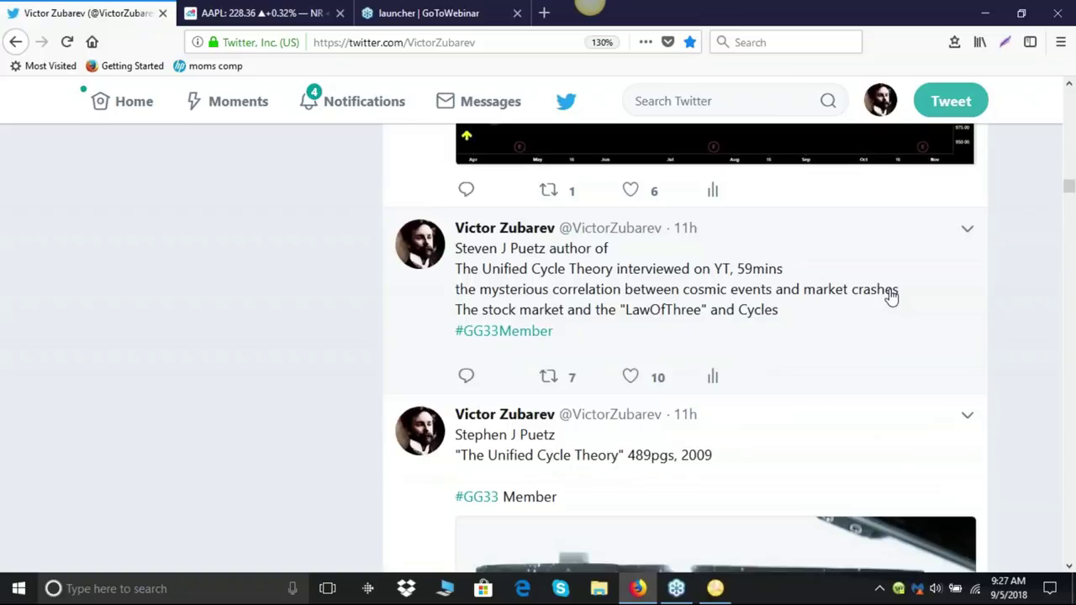
scroll(892, 298, up, 4)
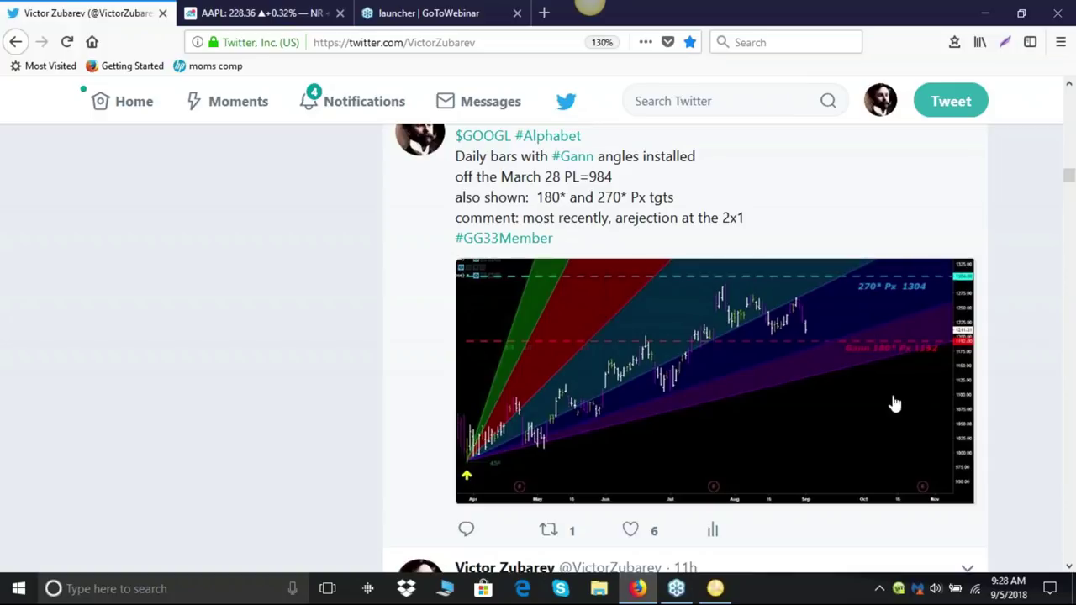
scroll(890, 397, up, 1)
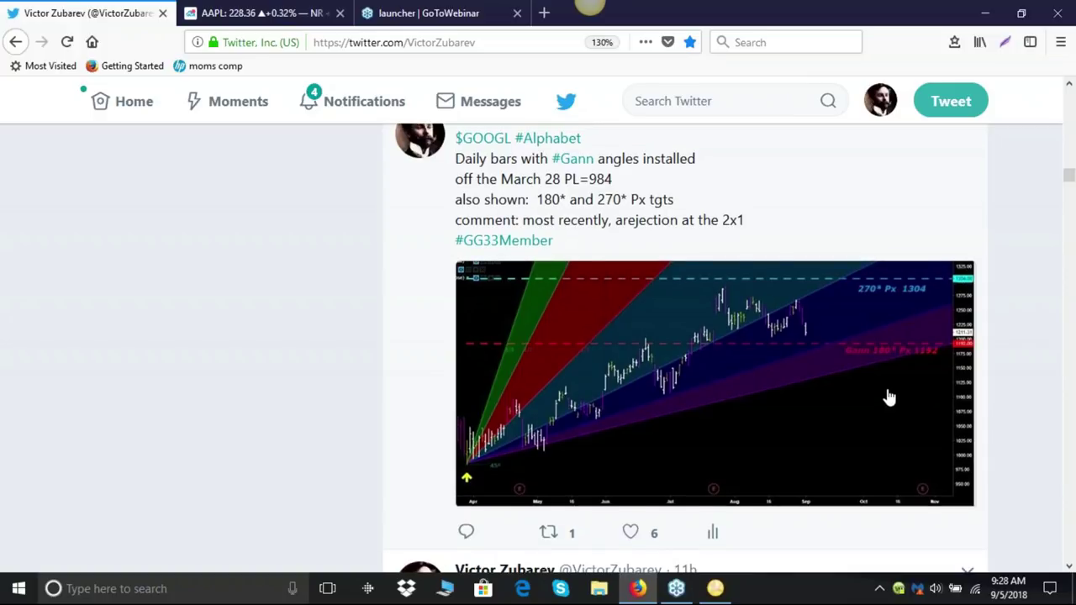
scroll(890, 397, up, 10)
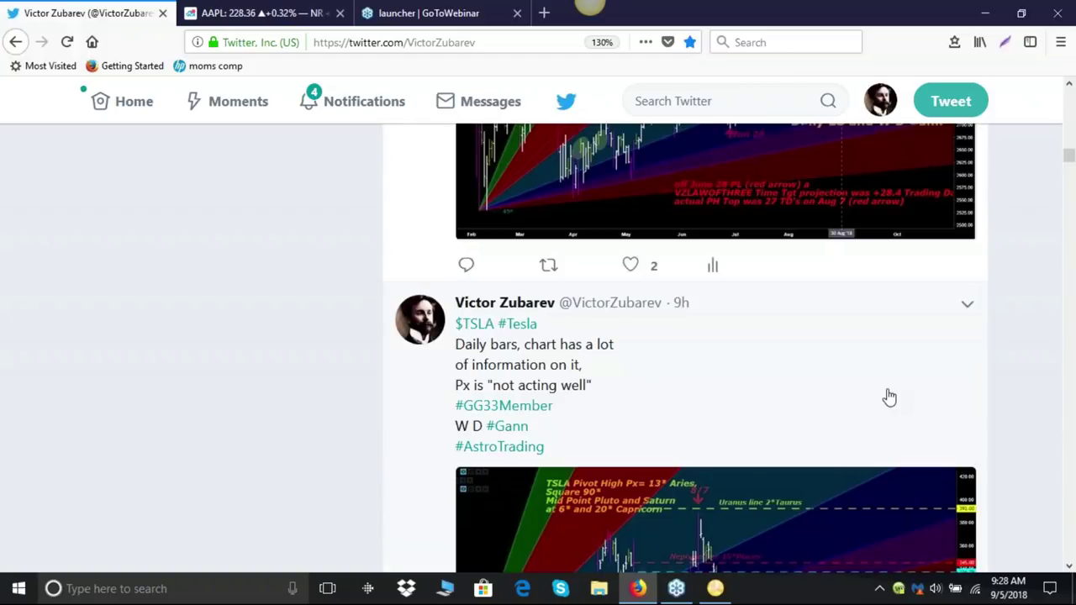
scroll(889, 397, up, 1)
scroll(889, 397, up, 3)
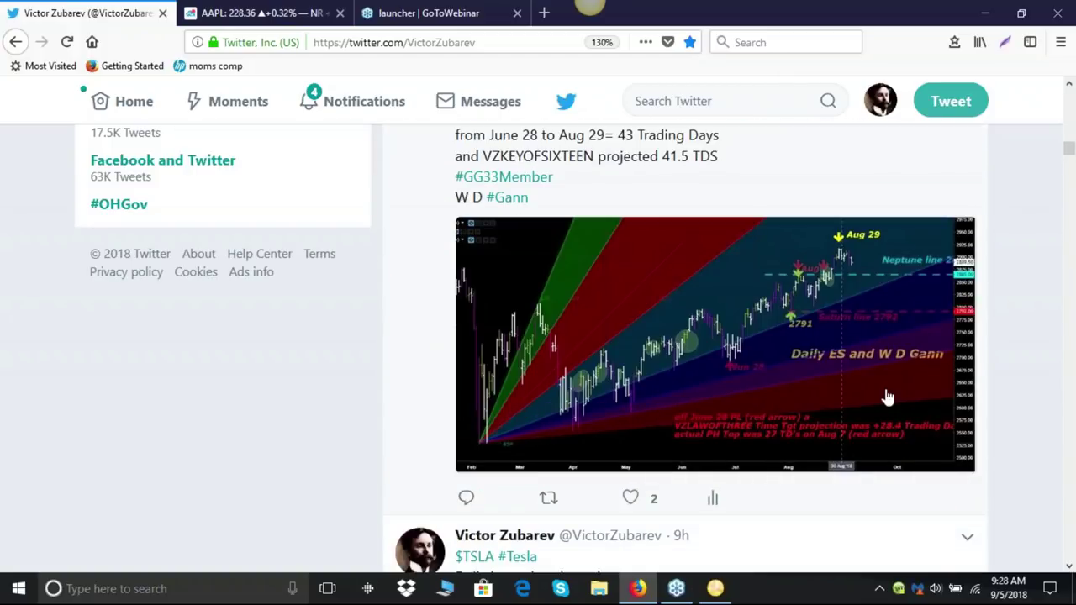
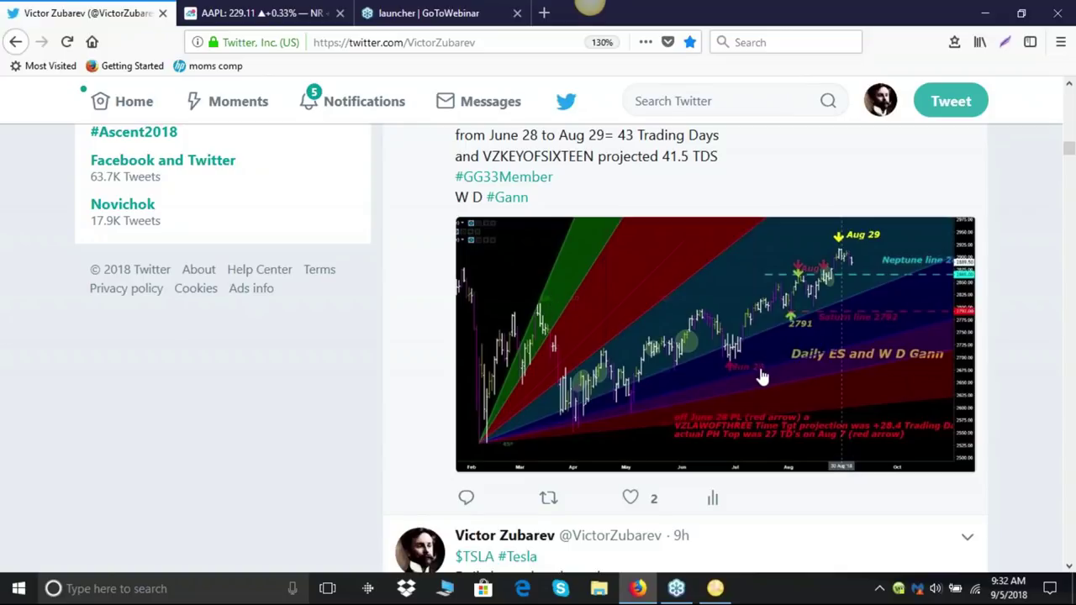
Step: Scroll the profile timeline up past the ES Gann tweet to the $AAPL Gann Angles daily chart
scroll(761, 377, up, 1)
scroll(761, 377, up, 3)
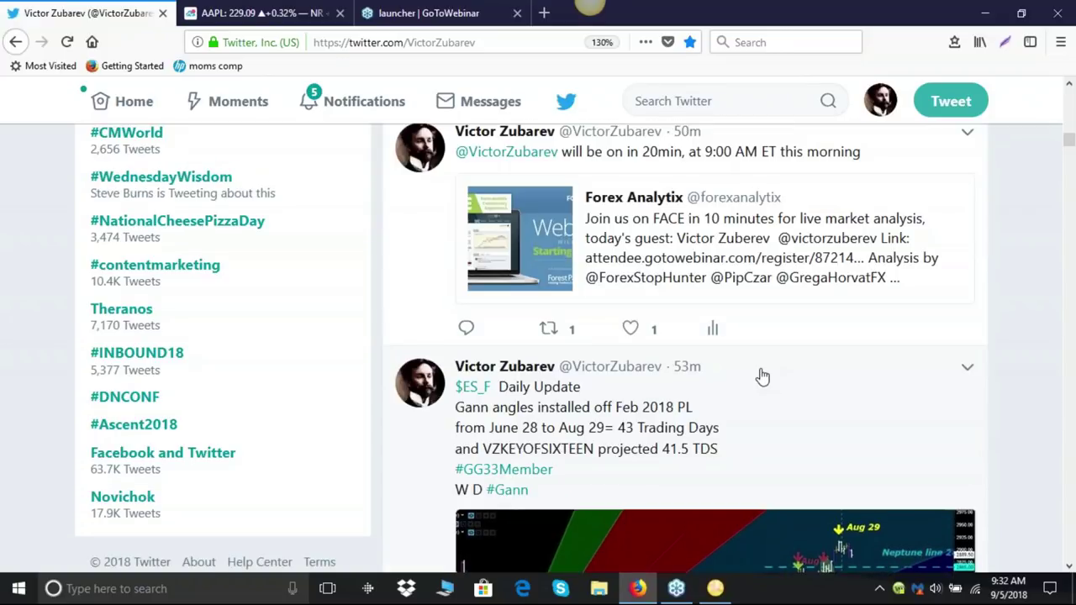
scroll(761, 377, up, 3)
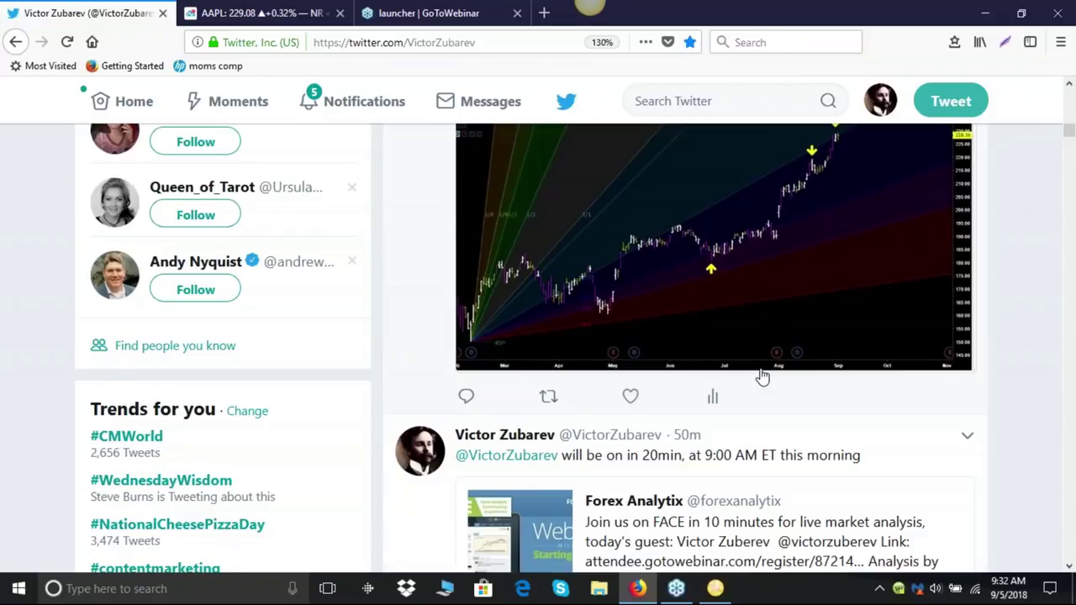
scroll(761, 378, up, 2)
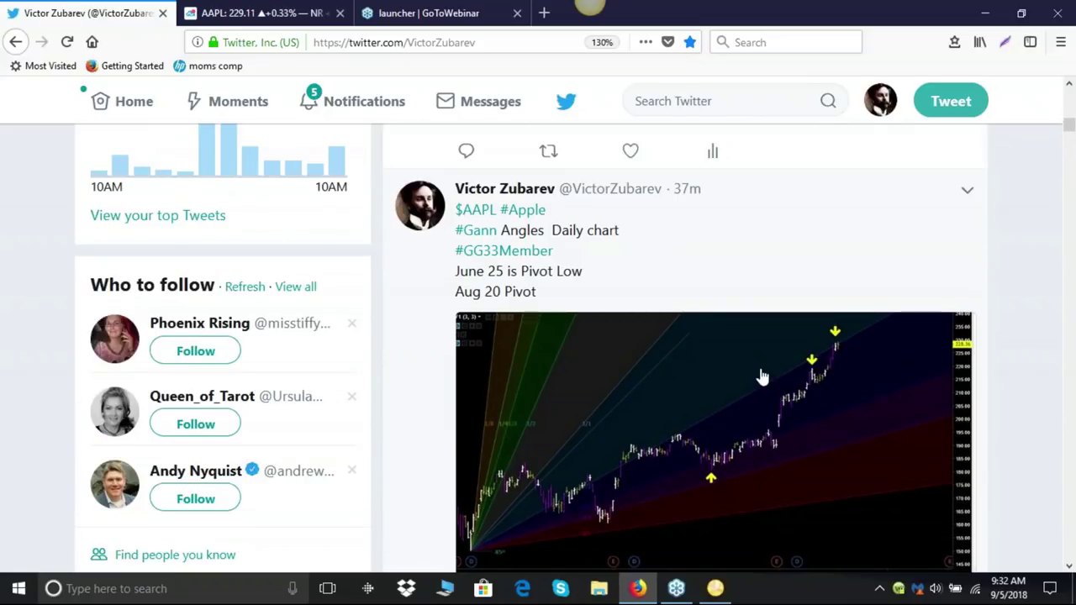
scroll(761, 377, down, 2)
scroll(761, 378, up, 2)
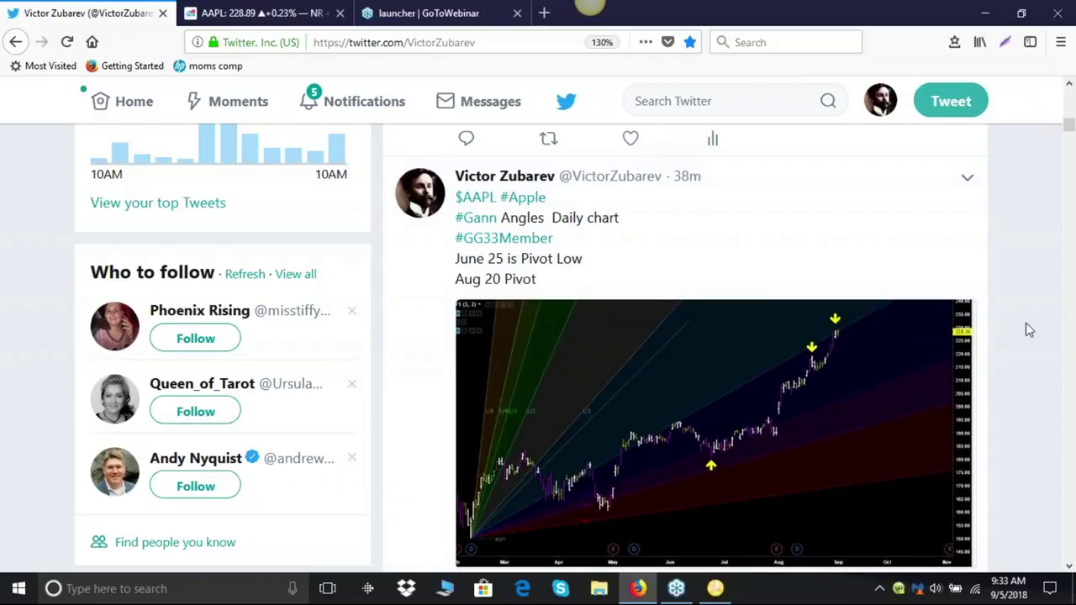
Step: Scroll the profile to the $AAPL Gann fan tweet marking the June 25 pivot low and Aug 20 pivot
scroll(1027, 330, down, 3)
scroll(1027, 329, up, 2)
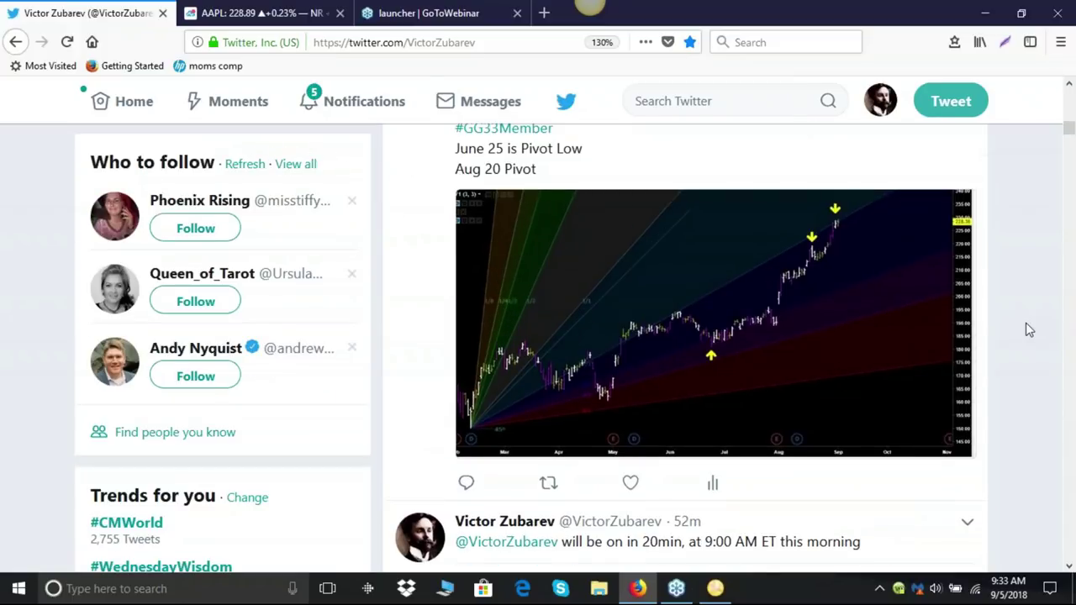
scroll(1030, 329, down, 1)
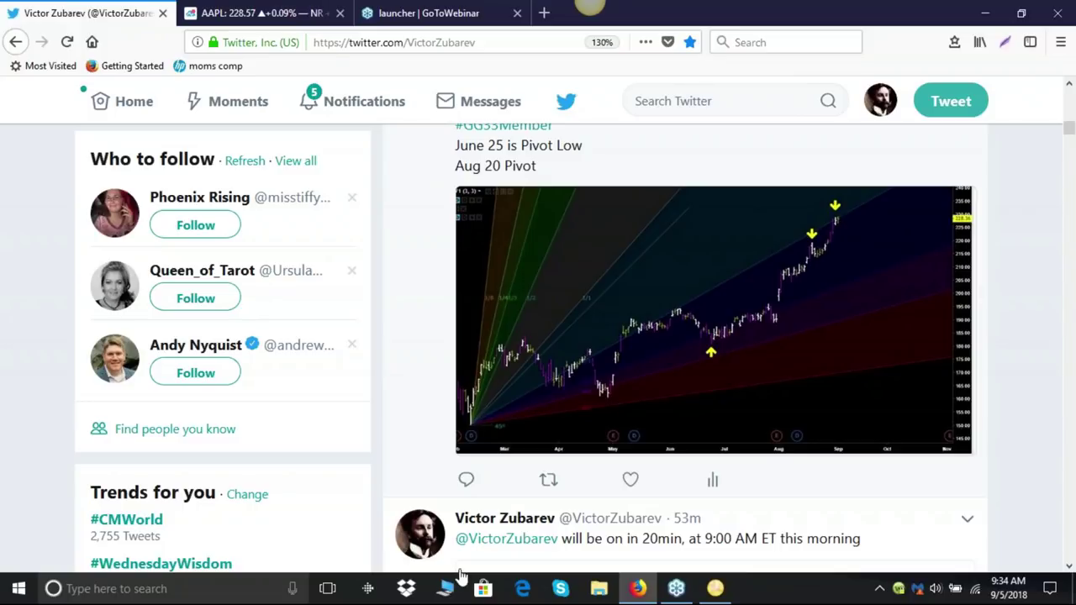
scroll(461, 539, down, 1)
scroll(177, 560, up, 2)
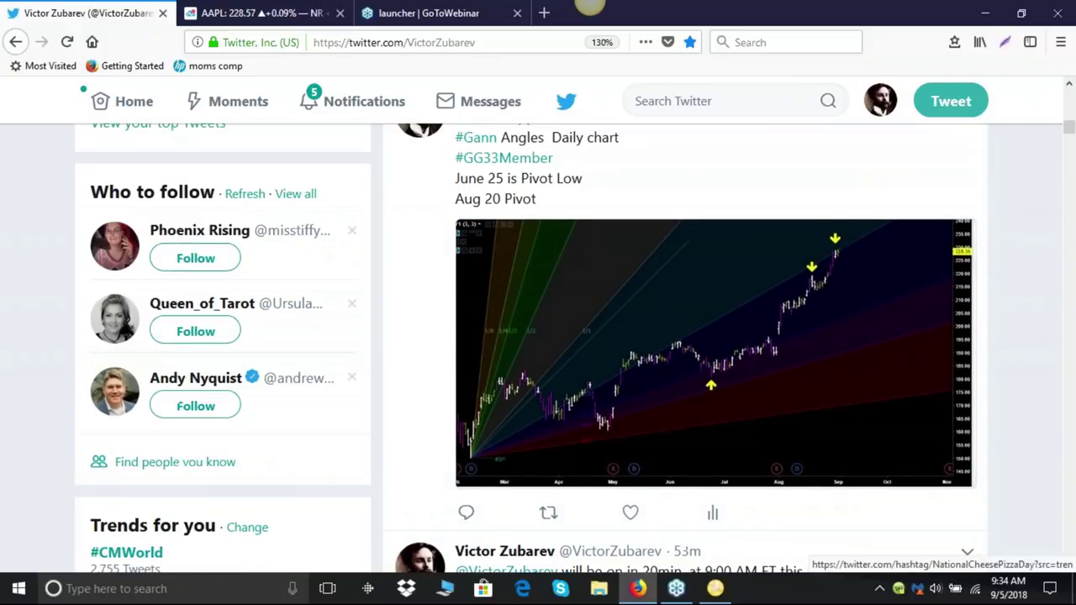
scroll(177, 559, up, 4)
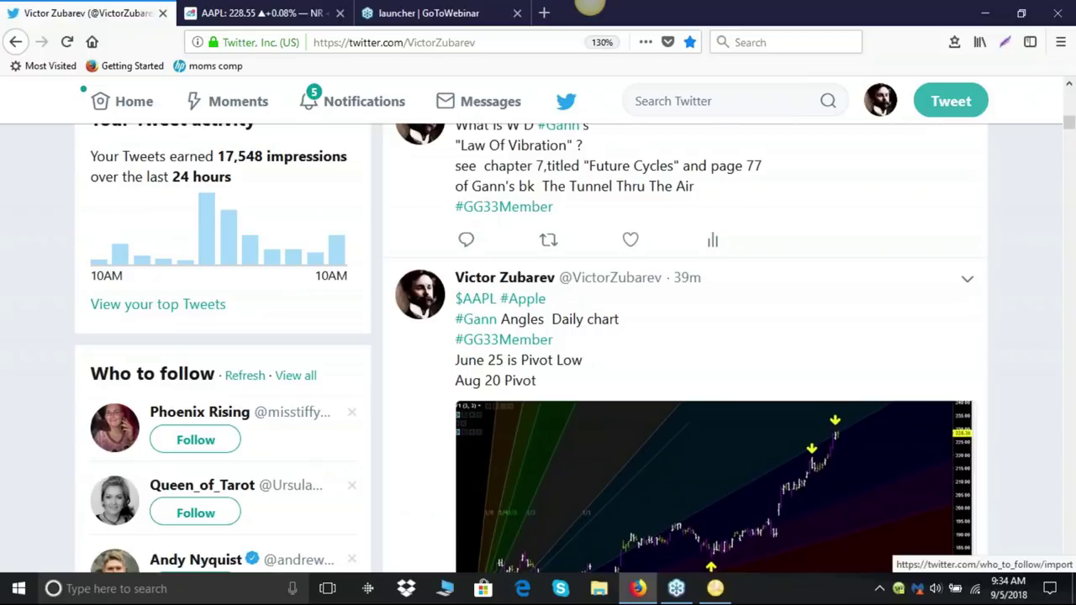
scroll(173, 558, down, 5)
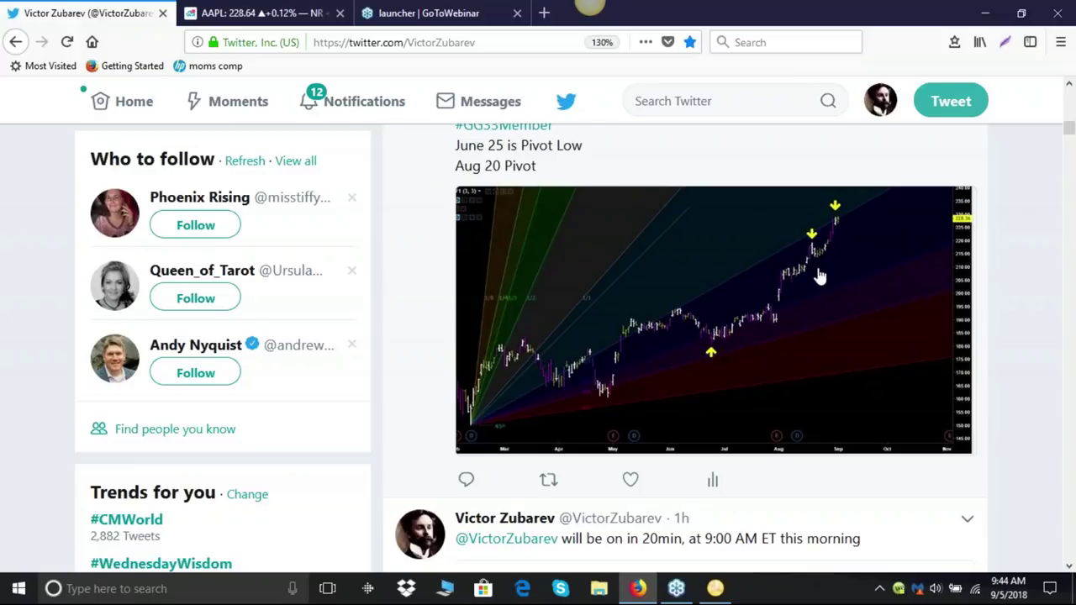
Step: Switch to the 'launcher | GoToWebinar' browser tab showing the 'Let's get started' page
click(445, 17)
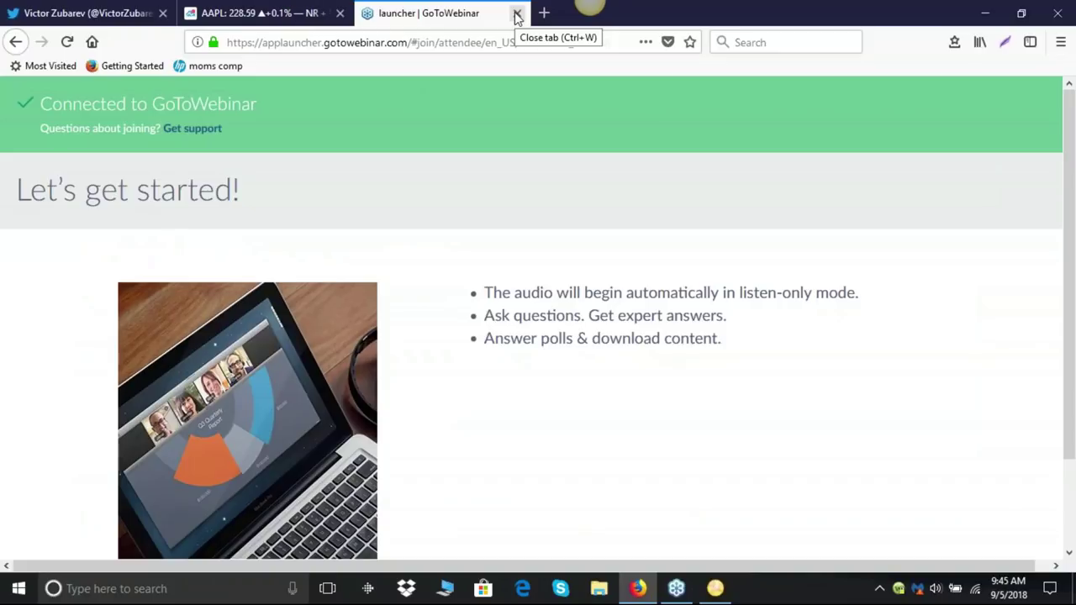
Step: Close the GoToWebinar launcher tab and the GoToMeeting app window, revealing the AAPL daily chart
click(517, 14)
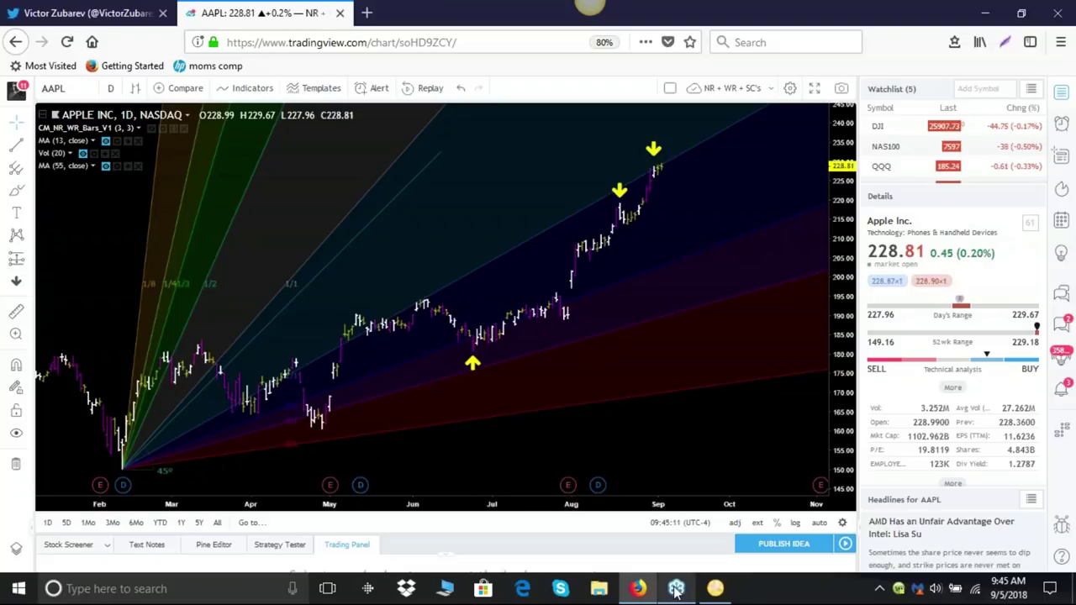
mouse_move(677, 593)
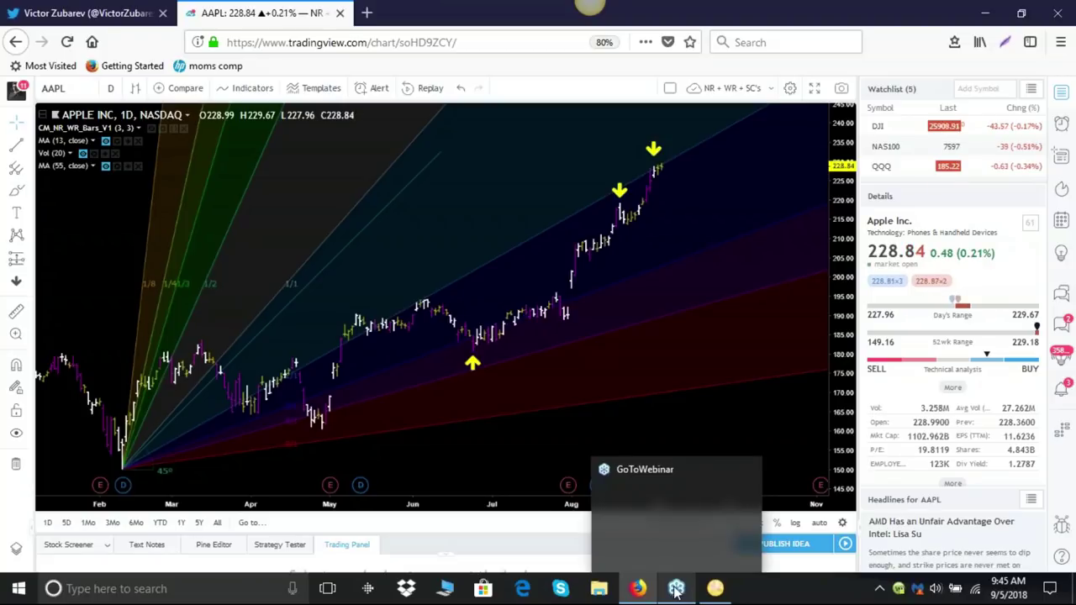
click(677, 589)
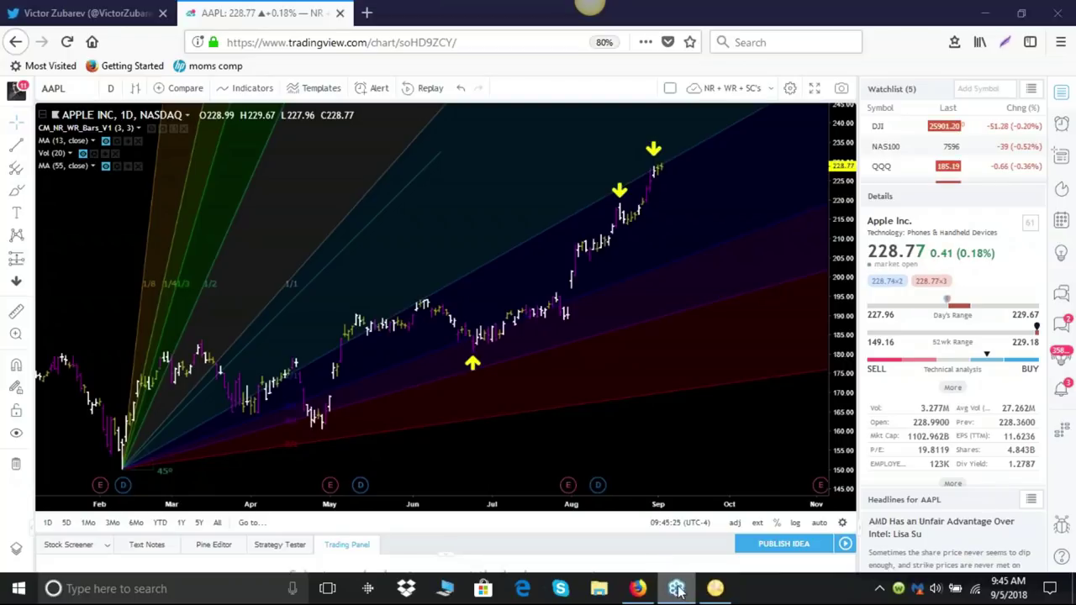
right_click(679, 592)
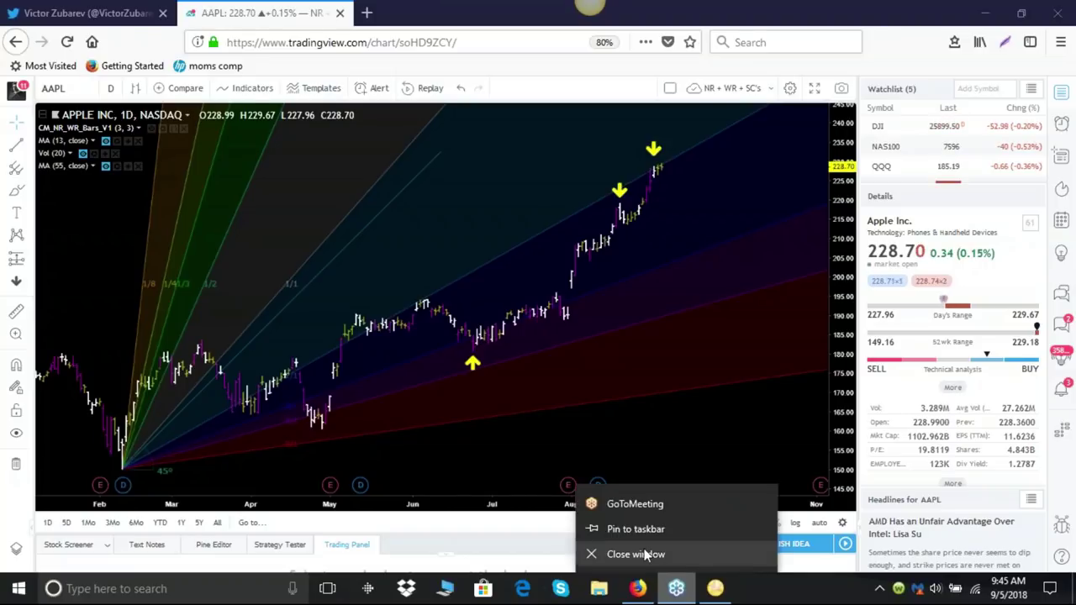
click(636, 554)
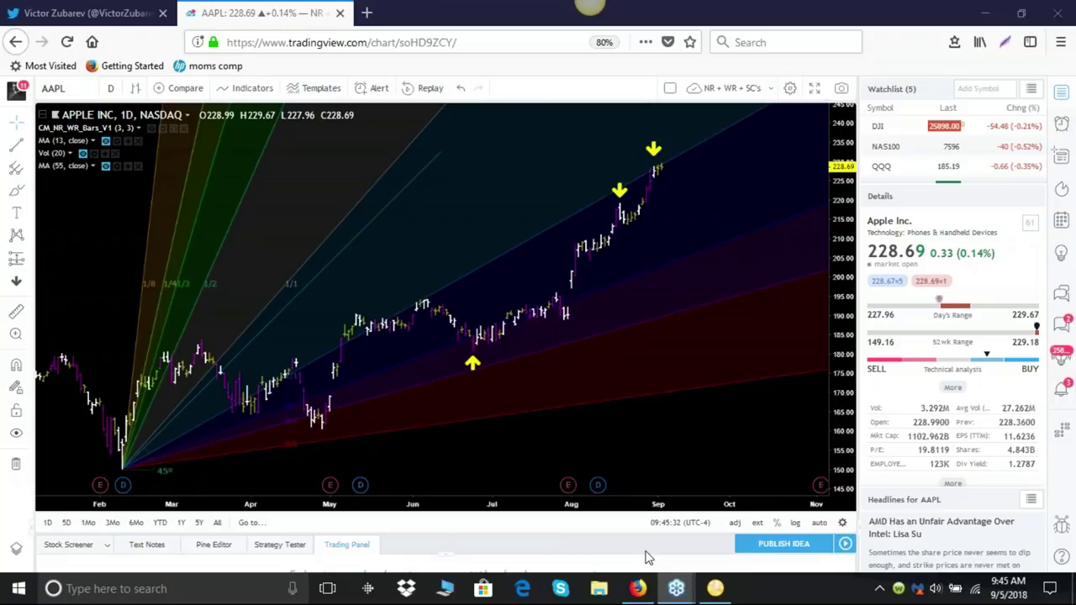